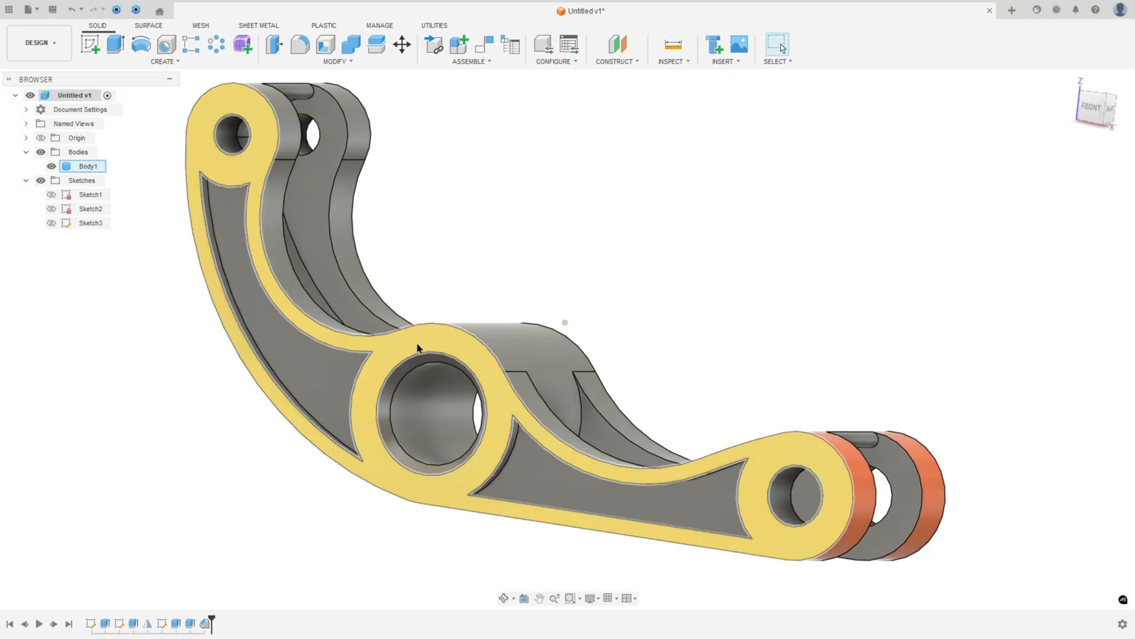
# - Examine the finished bracket's yellow, green and orange faces from the front, underside and above
pyautogui.click(428, 340)
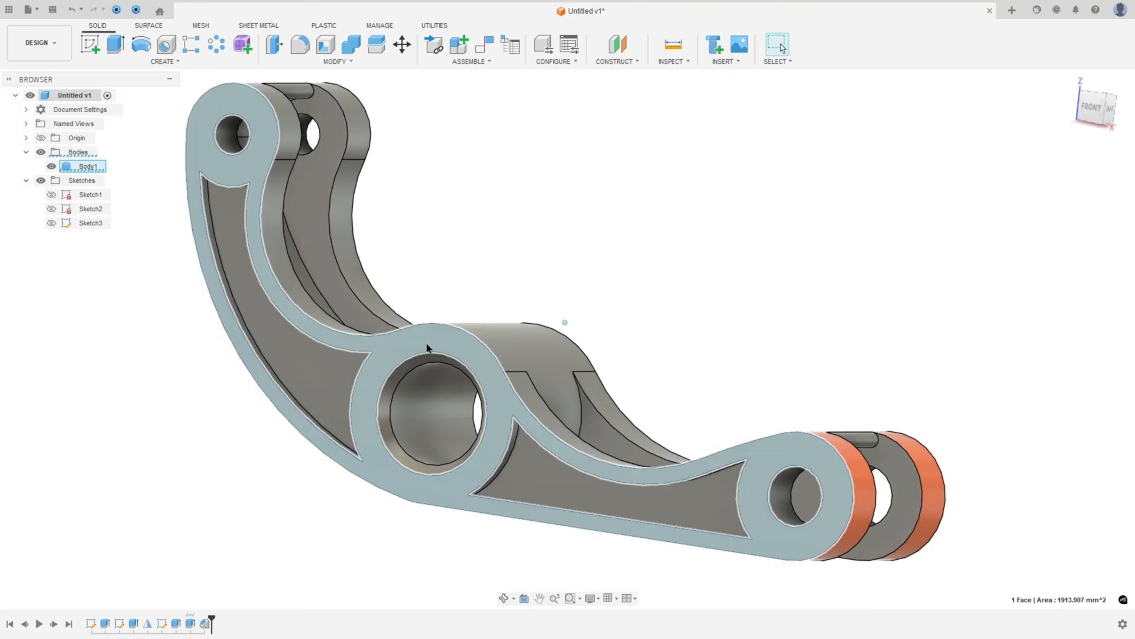
pyautogui.keyDown('shift'); pyautogui.moveTo(426, 343); pyautogui.dragTo(469, 479, button='middle'); pyautogui.keyUp('shift')
pyautogui.click(761, 489)
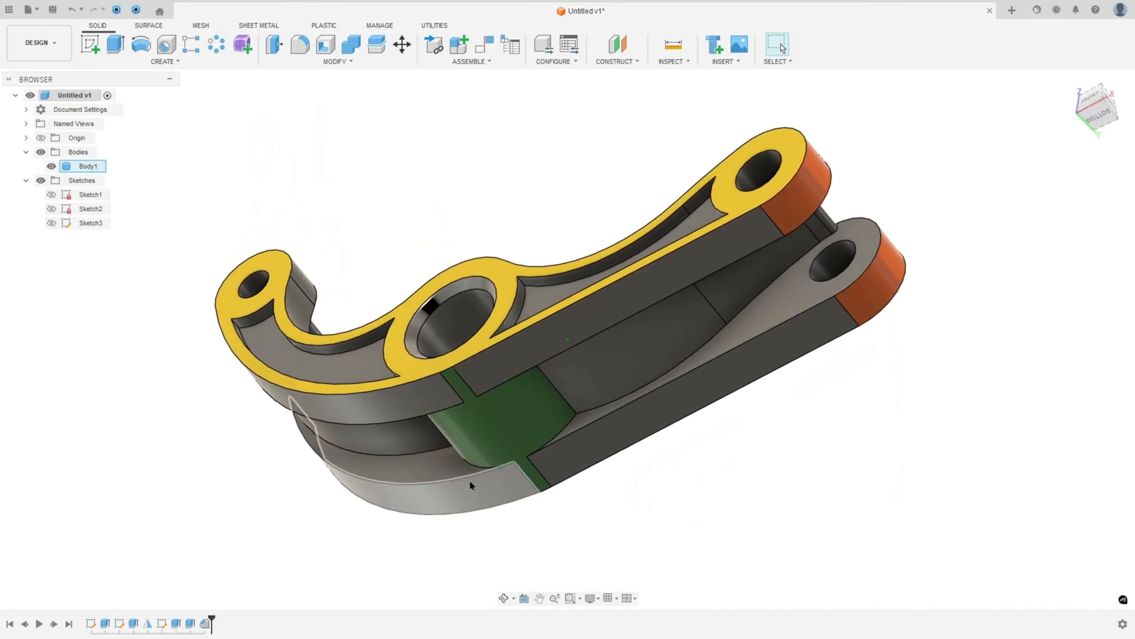
pyautogui.click(495, 428)
pyautogui.keyDown('shift'); pyautogui.moveTo(496, 416); pyautogui.dragTo(495, 138, button='middle'); pyautogui.keyUp('shift')
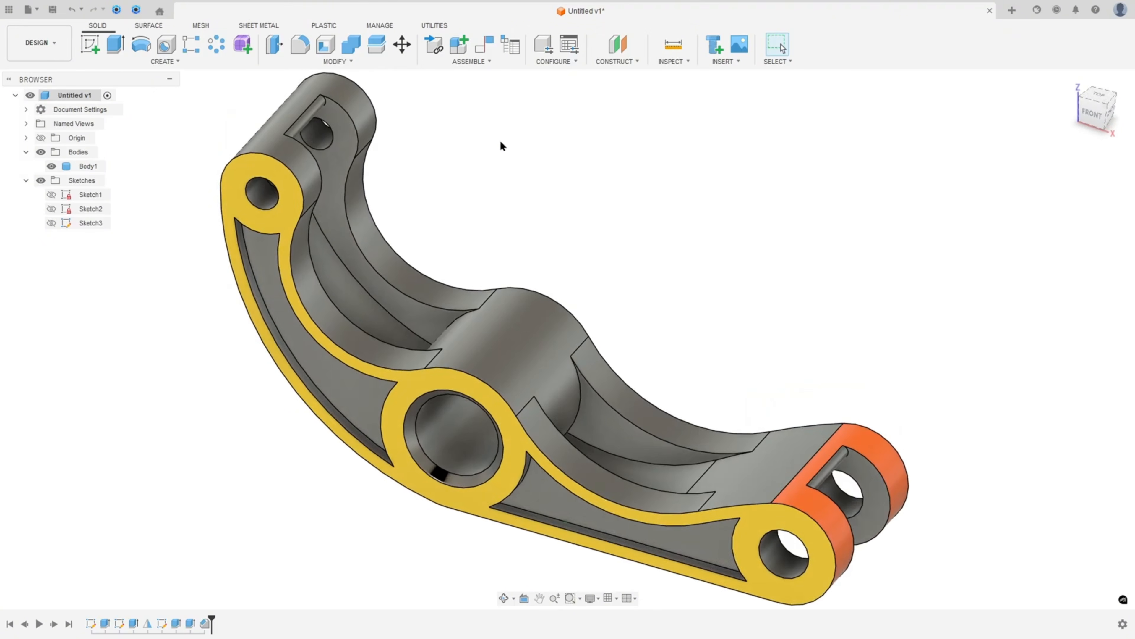
pyautogui.press('F6')
pyautogui.keyDown('shift'); pyautogui.moveTo(663, 174); pyautogui.dragTo(660, 182, button='middle'); pyautogui.keyUp('shift')
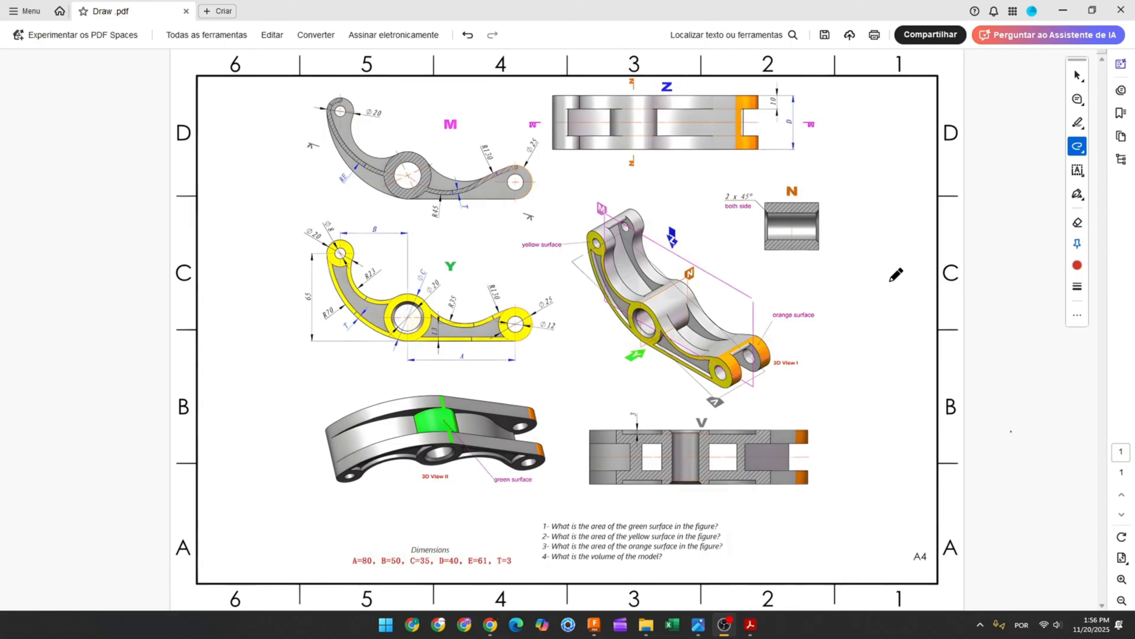
# - In the PDF drawing, draw arrows toward the 3D view and view Y, and mark the central boss's centre, outer arc, ØC, Ø20 and C=35
pyautogui.moveTo(891, 281)
pyautogui.mouseDown()
pyautogui.moveTo(805, 288)
pyautogui.moveTo(811, 279)
pyautogui.moveTo(801, 290)
pyautogui.mouseUp()
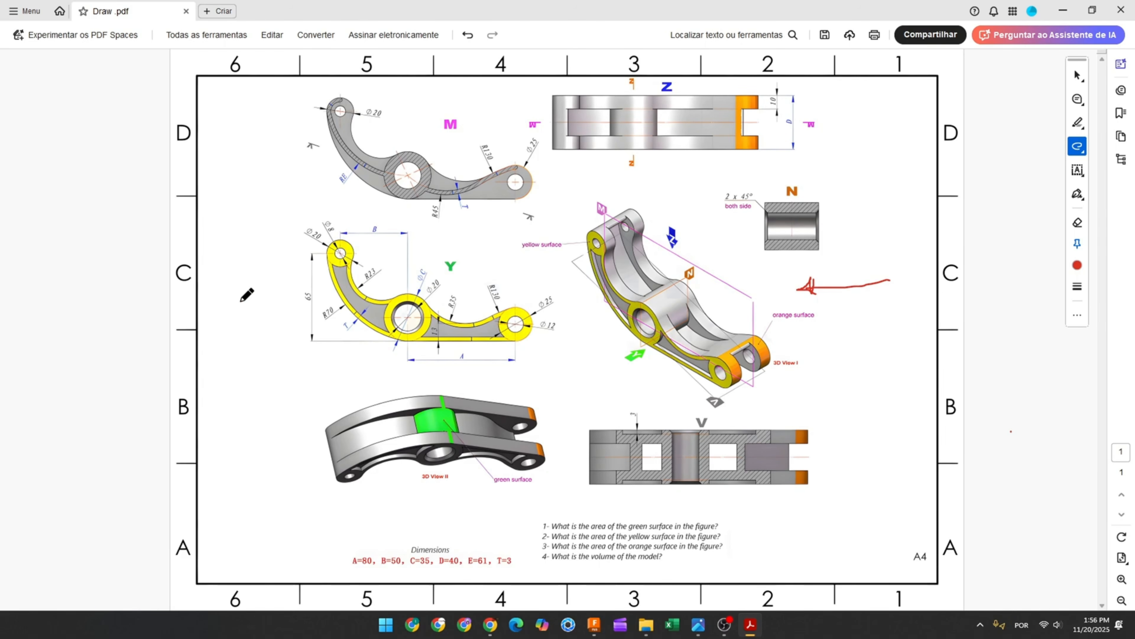
pyautogui.moveTo(210, 303); pyautogui.dragTo(264, 308)
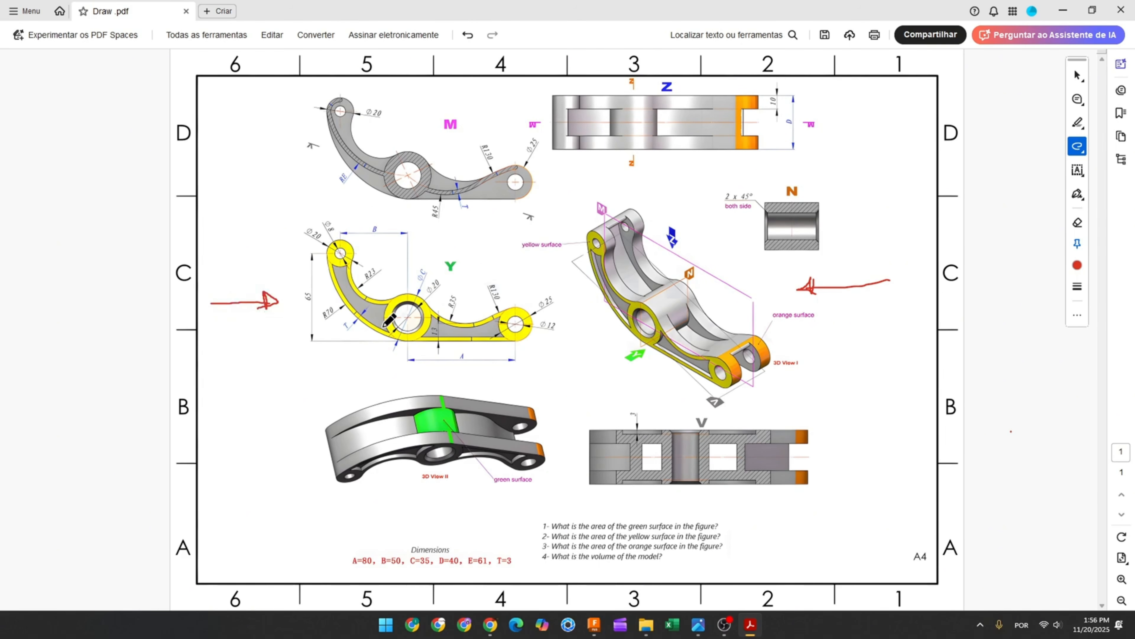
pyautogui.keyDown('ctrl'); pyautogui.scroll(2, 387, 322); pyautogui.keyUp('ctrl')
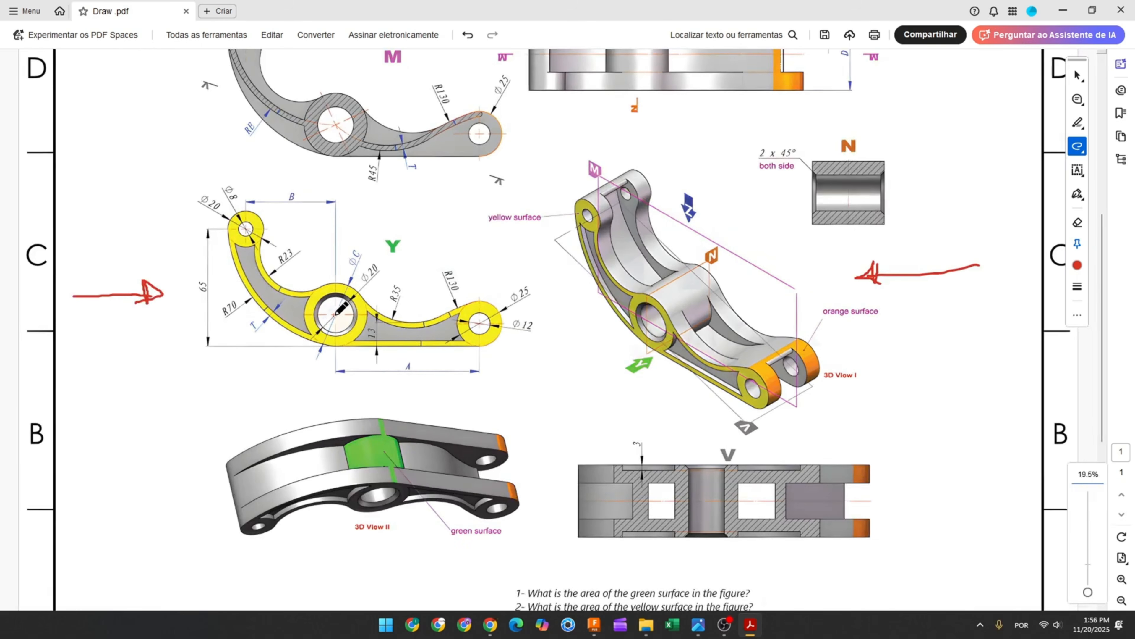
pyautogui.scroll(-1, 339, 312)
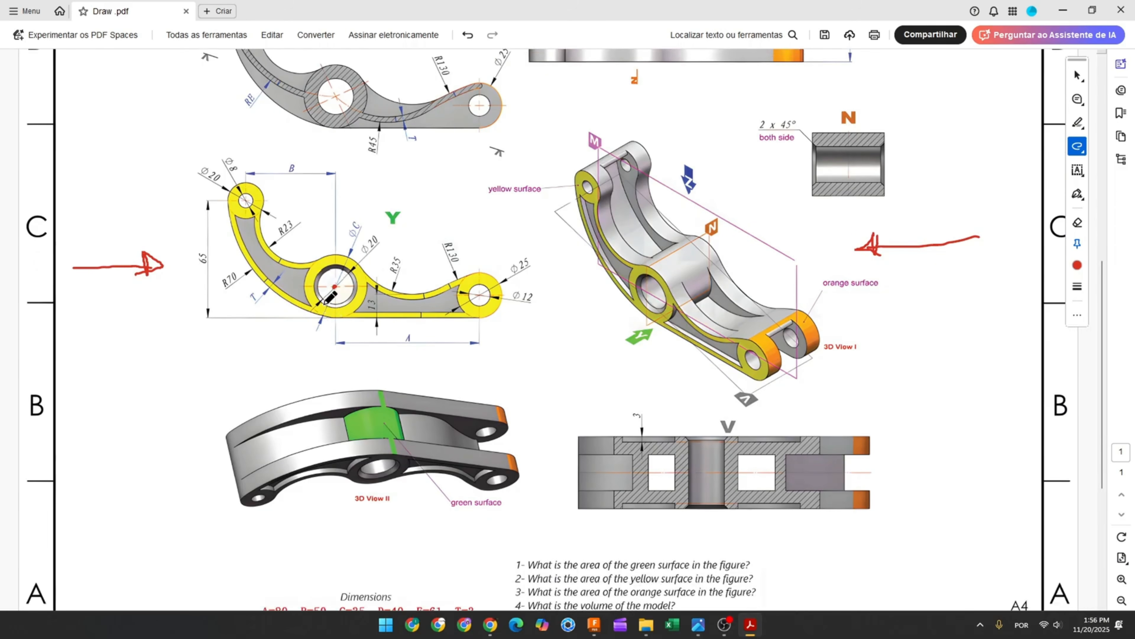
pyautogui.moveTo(329, 256); pyautogui.dragTo(360, 269)
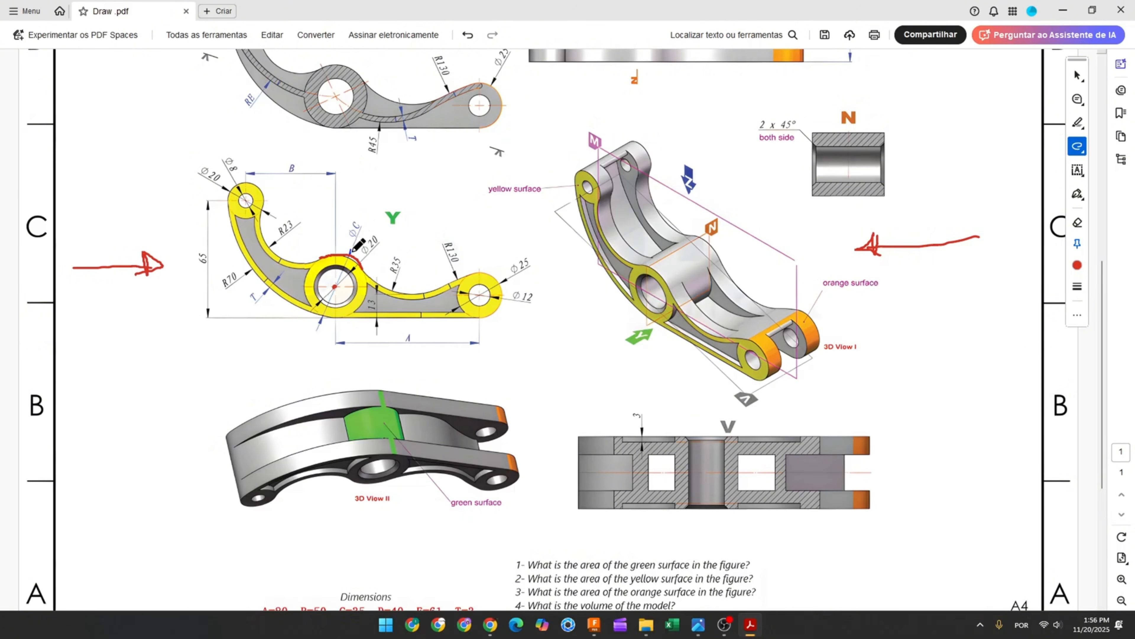
pyautogui.scroll(-2, 353, 251)
pyautogui.moveTo(341, 554); pyautogui.dragTo(356, 553)
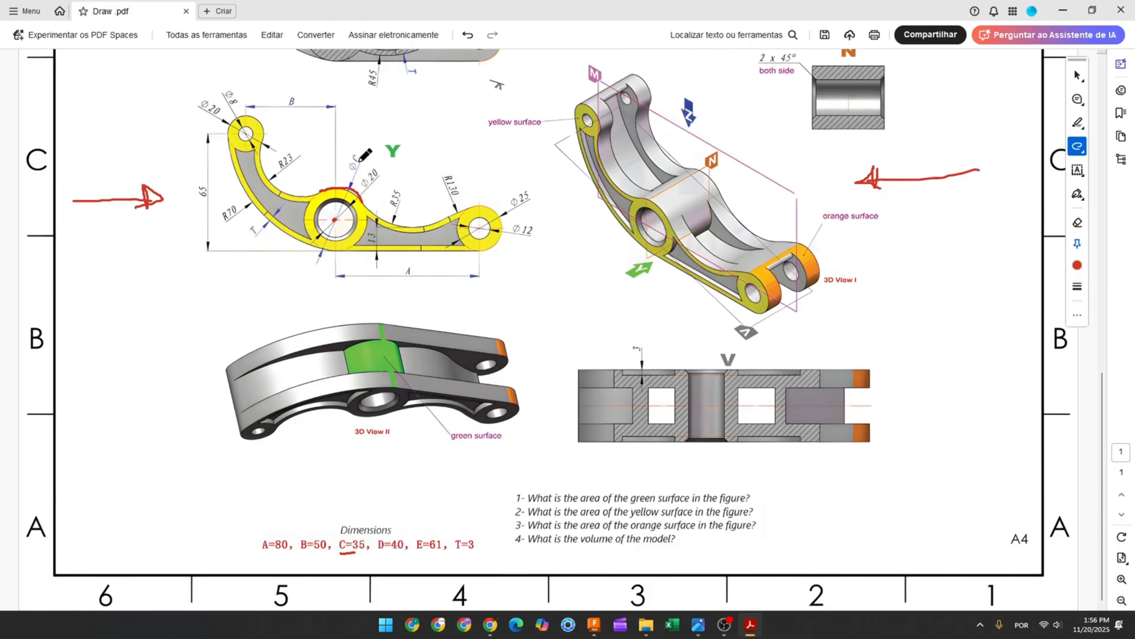
pyautogui.moveTo(349, 168)
pyautogui.mouseDown()
pyautogui.moveTo(357, 152)
pyautogui.moveTo(371, 185)
pyautogui.mouseUp()
pyautogui.moveTo(335, 219); pyautogui.dragTo(336, 220)
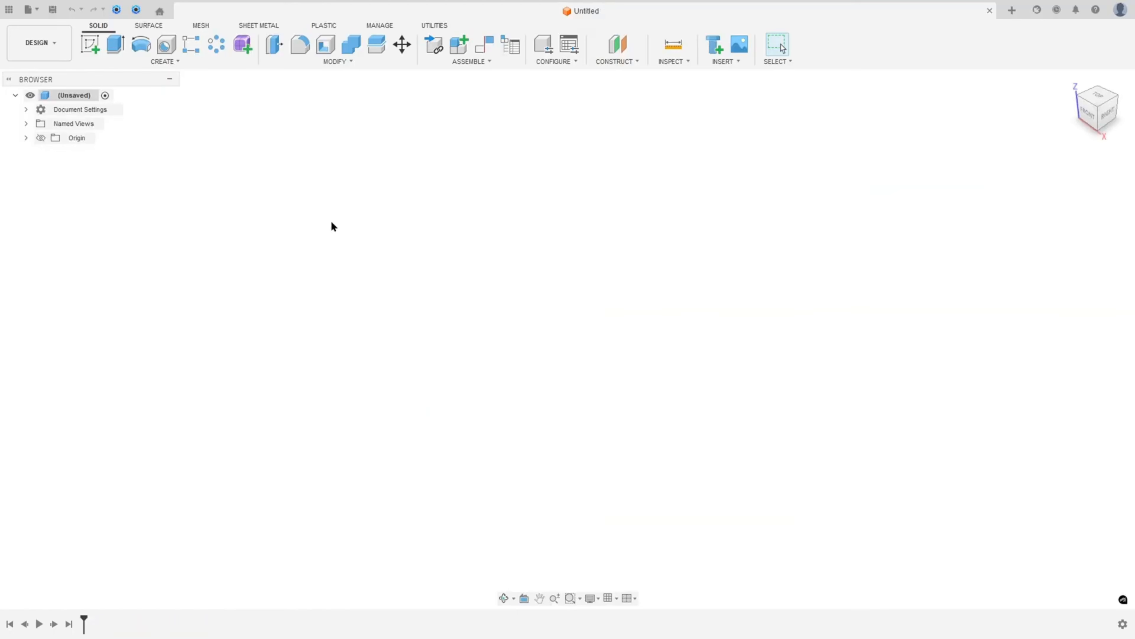
# - In a new Fusion sketch on the front plane, draw a 35 mm diameter circle centred on the origin
pyautogui.click(90, 44)
pyautogui.click(590, 331)
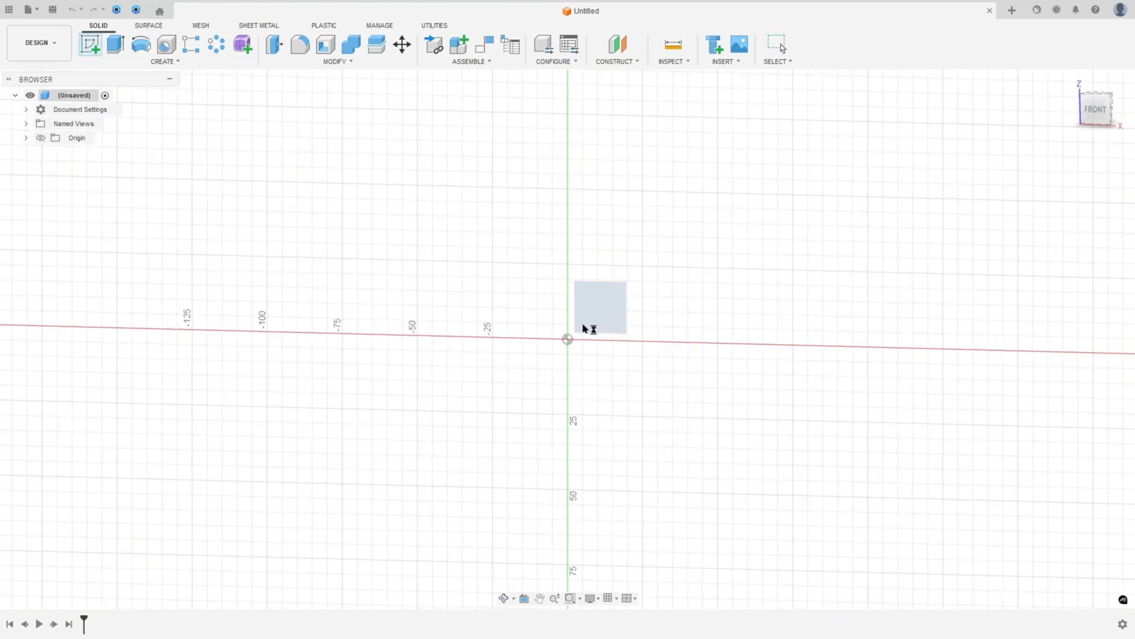
pyautogui.click(140, 45)
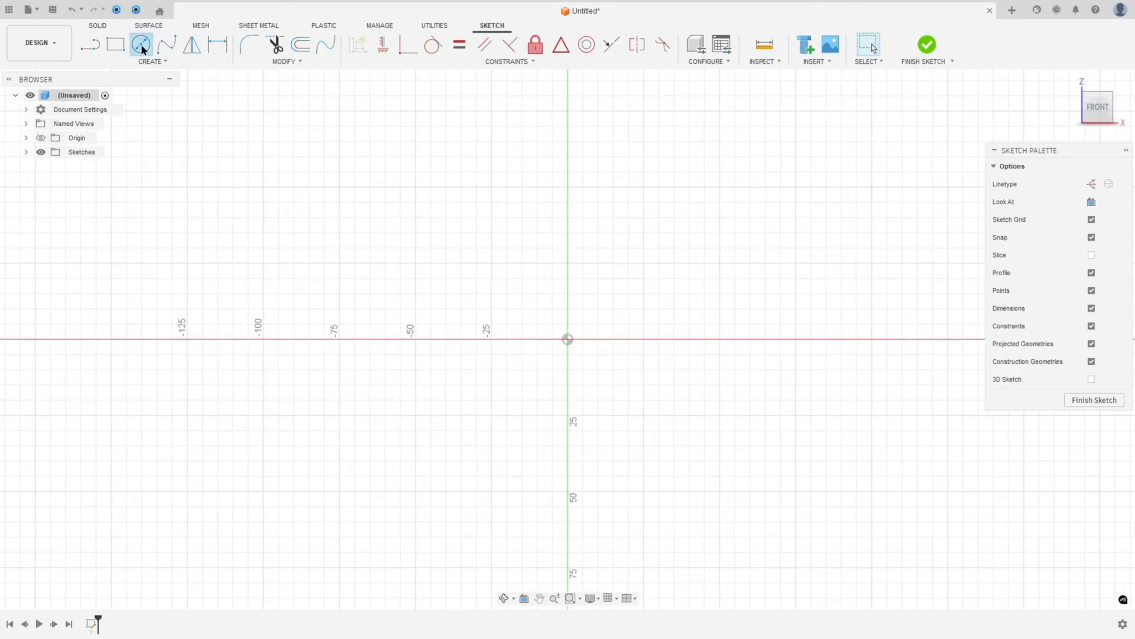
pyautogui.click(567, 339)
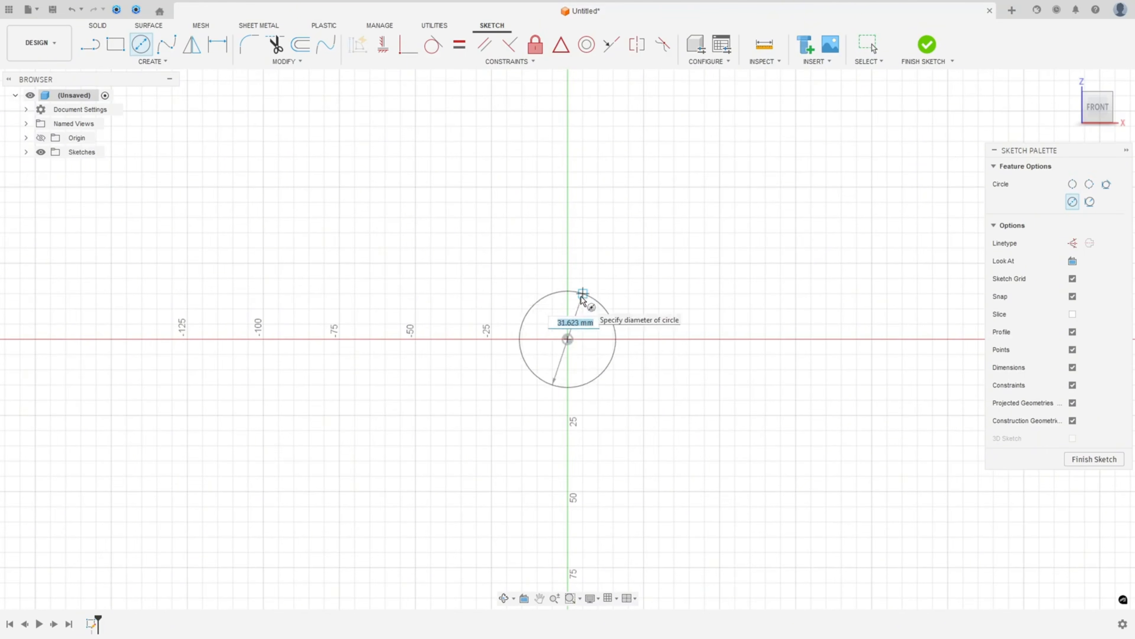
pyautogui.write('35')
pyautogui.press('Return')
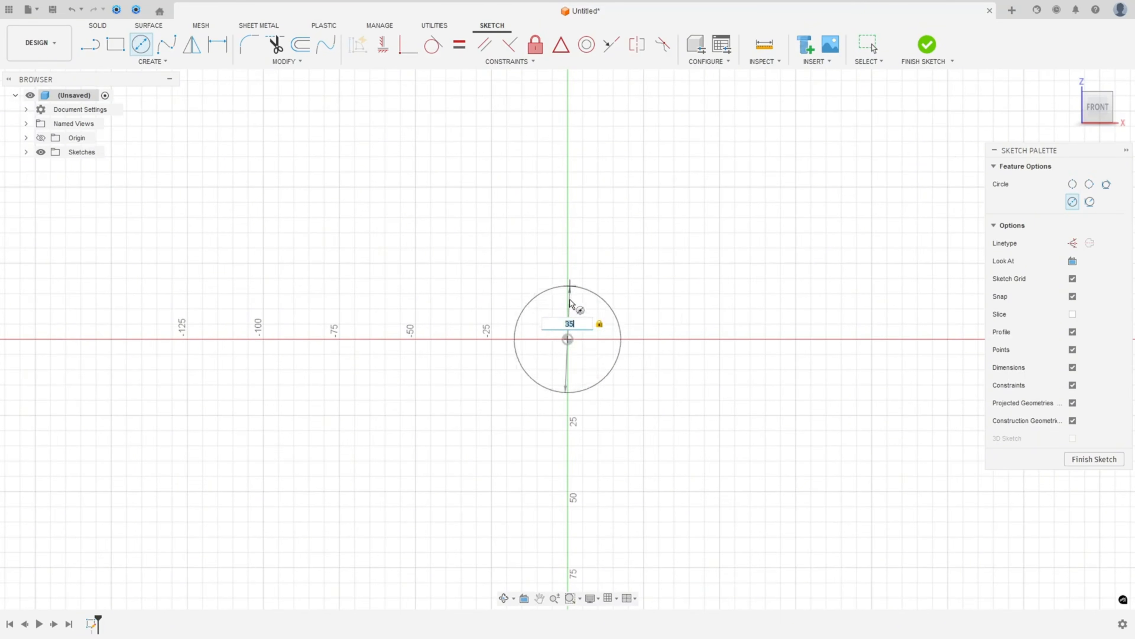
# - Draw a concentric 20 mm diameter circle at the origin and place both diameter dimensions outside the circles
pyautogui.click(567, 339)
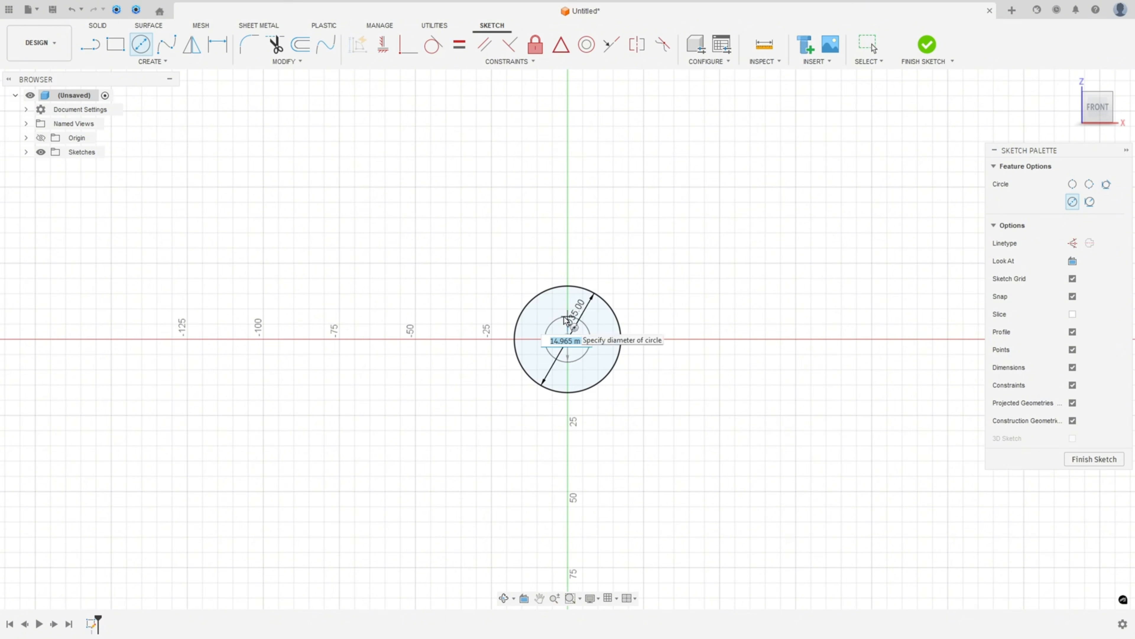
pyautogui.write('20')
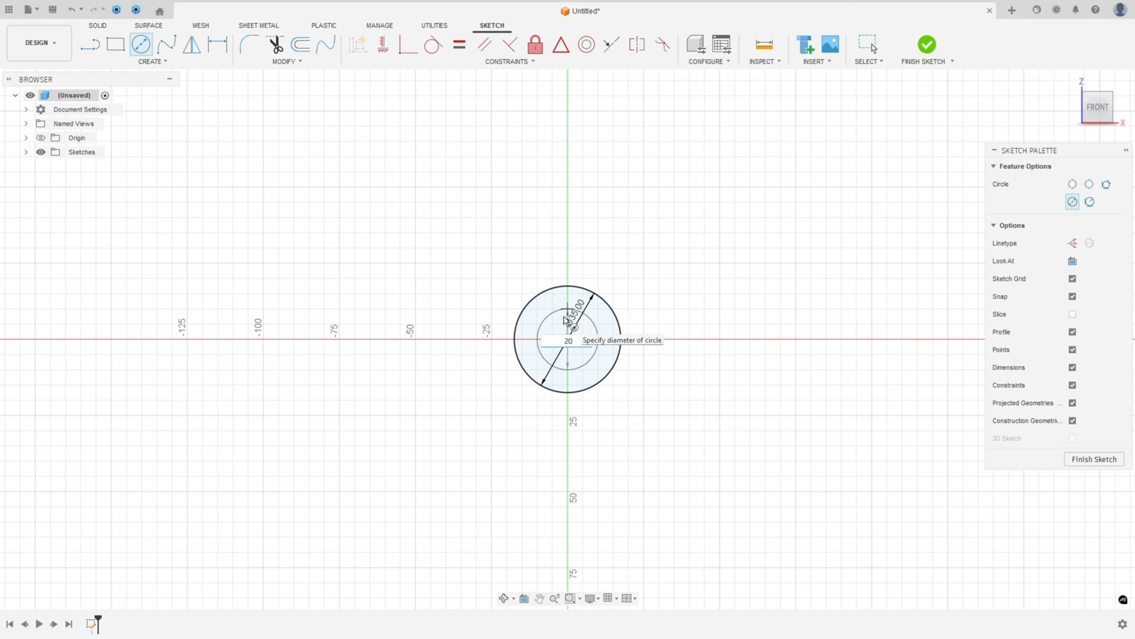
pyautogui.press('Return')
pyautogui.press('Escape')
pyautogui.moveTo(578, 308); pyautogui.dragTo(598, 253)
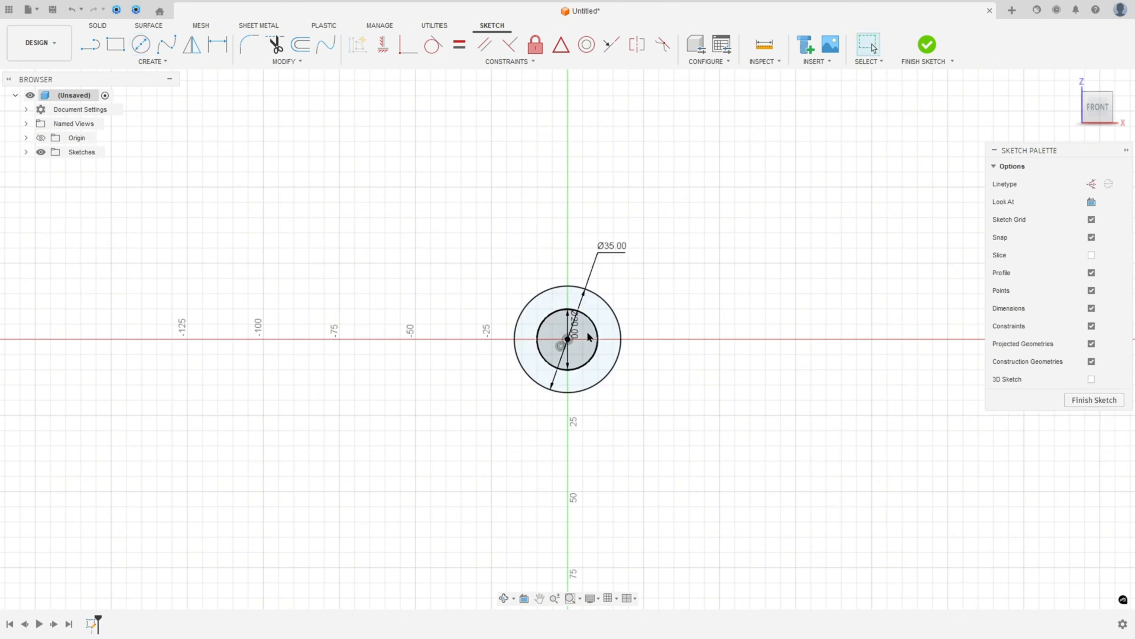
pyautogui.moveTo(576, 331); pyautogui.dragTo(626, 285)
pyautogui.moveTo(738, 307); pyautogui.dragTo(626, 315, button='middle')
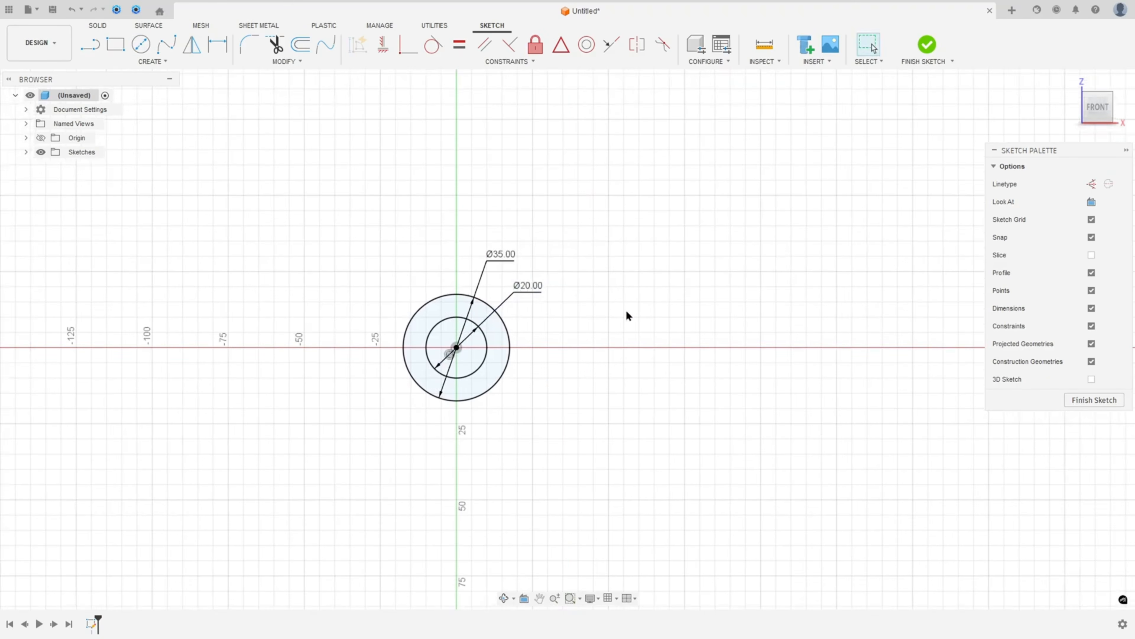
# - In the PDF drawing's view Y, mark the right-end circles' Ø25 and Ø12, the A=80 value, the lower straight edge and its end points' vertical alignment
pyautogui.hotkey('alt', 'Tab')
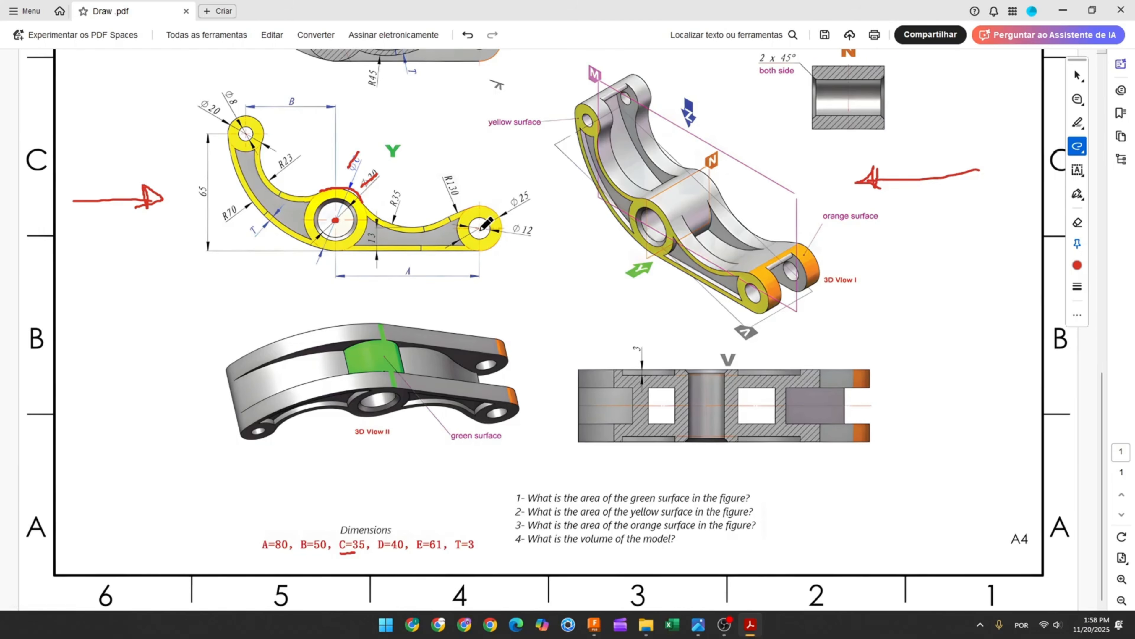
pyautogui.moveTo(489, 208)
pyautogui.mouseDown()
pyautogui.moveTo(531, 230)
pyautogui.moveTo(527, 239)
pyautogui.moveTo(530, 193)
pyautogui.mouseUp()
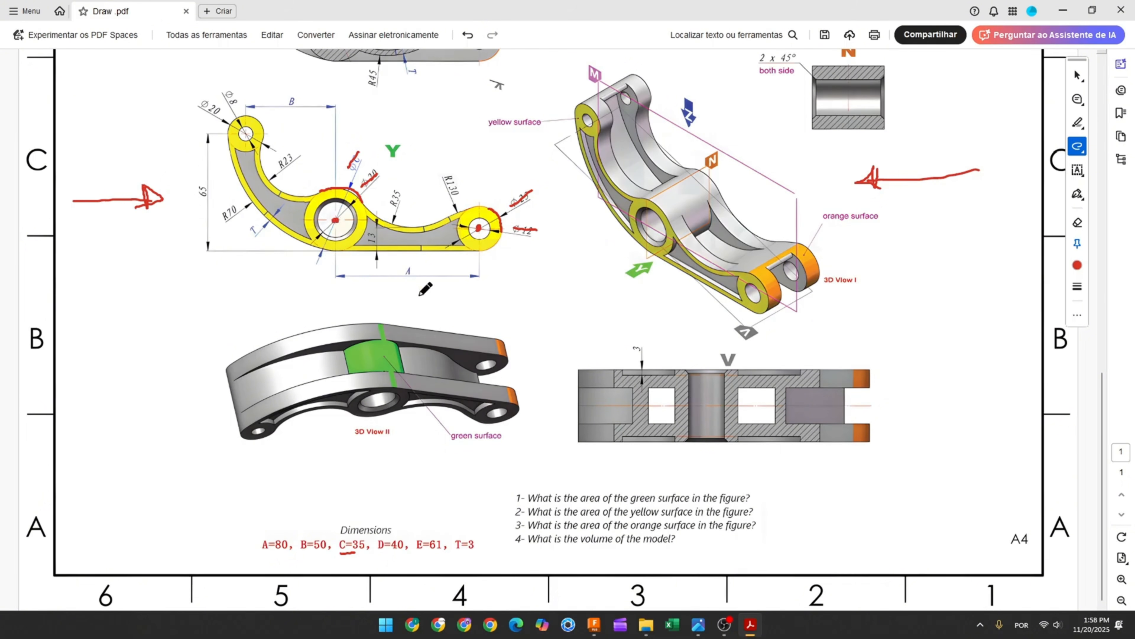
pyautogui.moveTo(262, 557); pyautogui.dragTo(282, 556)
pyautogui.moveTo(338, 251); pyautogui.dragTo(479, 251)
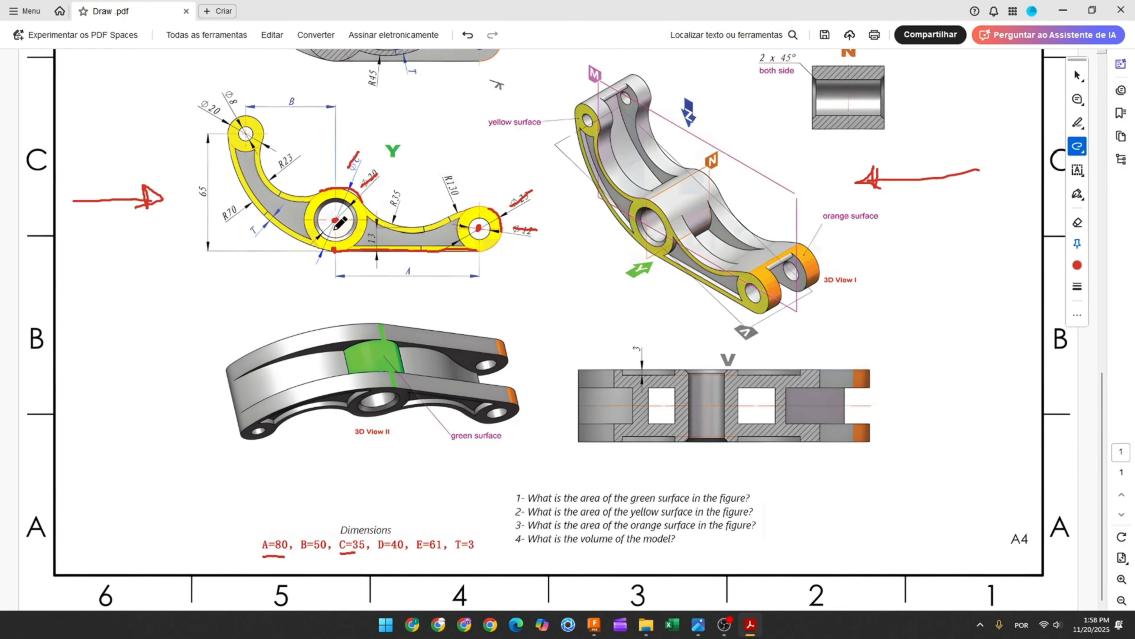
pyautogui.moveTo(336, 220); pyautogui.dragTo(336, 250)
pyautogui.moveTo(478, 227); pyautogui.dragTo(479, 251)
# - Back in the Fusion sketch, draw a 25 mm diameter circle right of the central circles, slightly below the horizontal axis
pyautogui.click(594, 626)
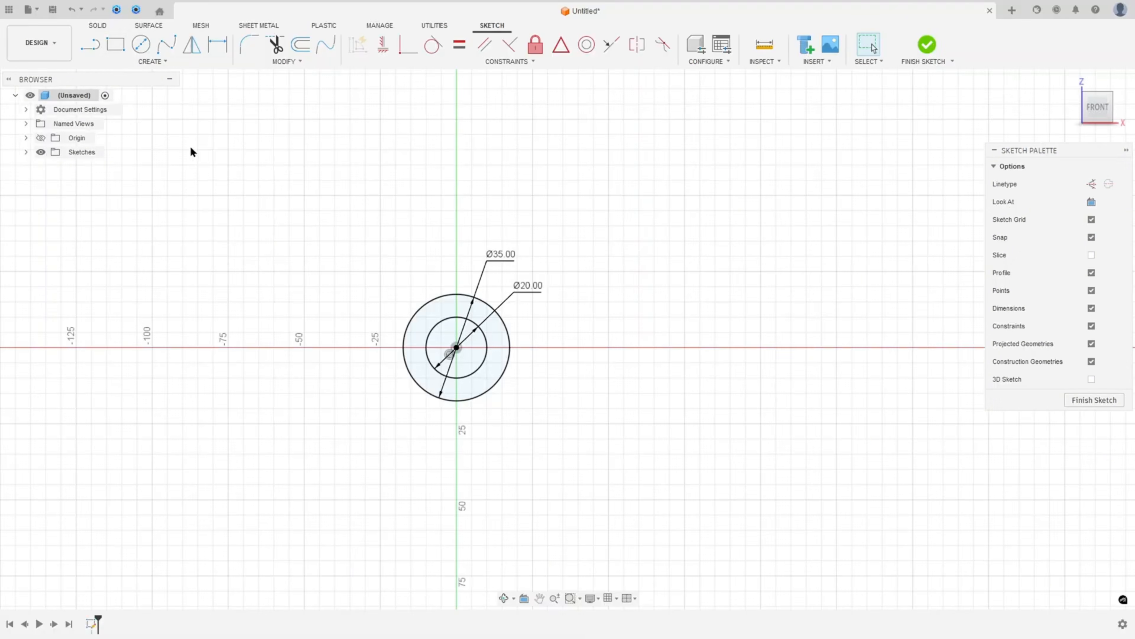
pyautogui.click(143, 43)
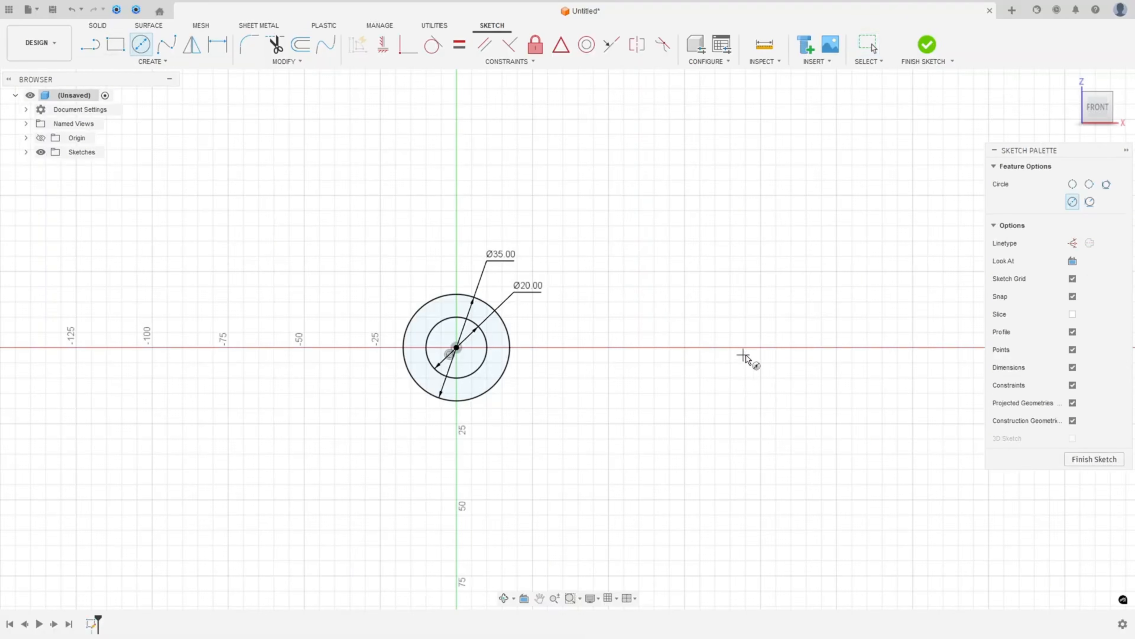
pyautogui.click(761, 363)
pyautogui.write('25')
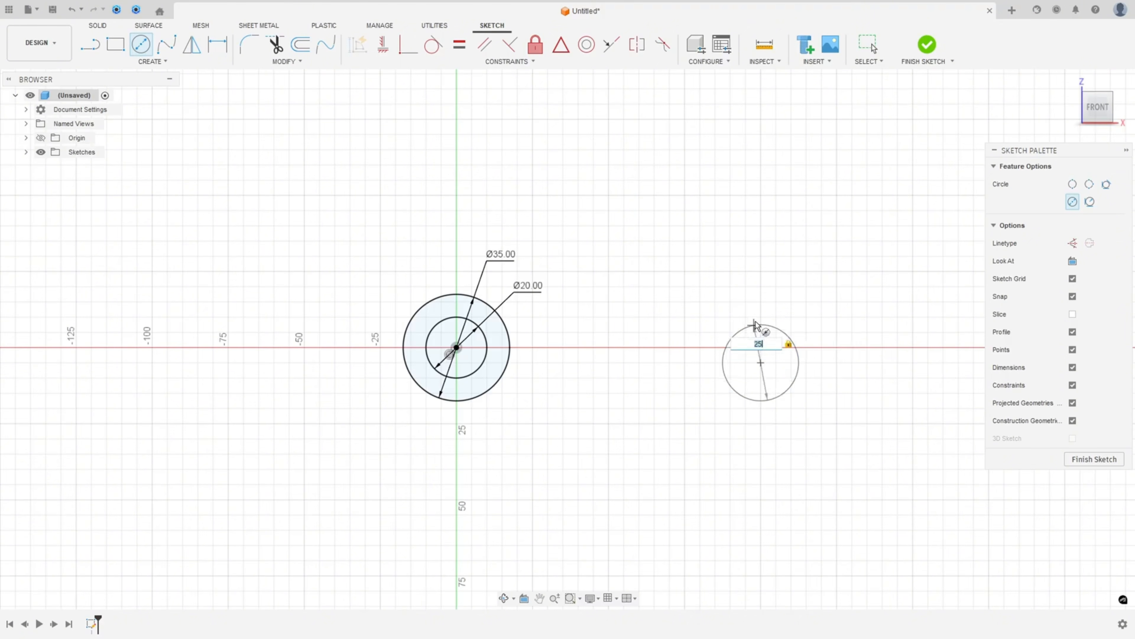
pyautogui.press('Return')
# - Draw a concentric 12 mm circle inside the 25 mm circle and place both diameter dimensions outside the circles
pyautogui.click(760, 363)
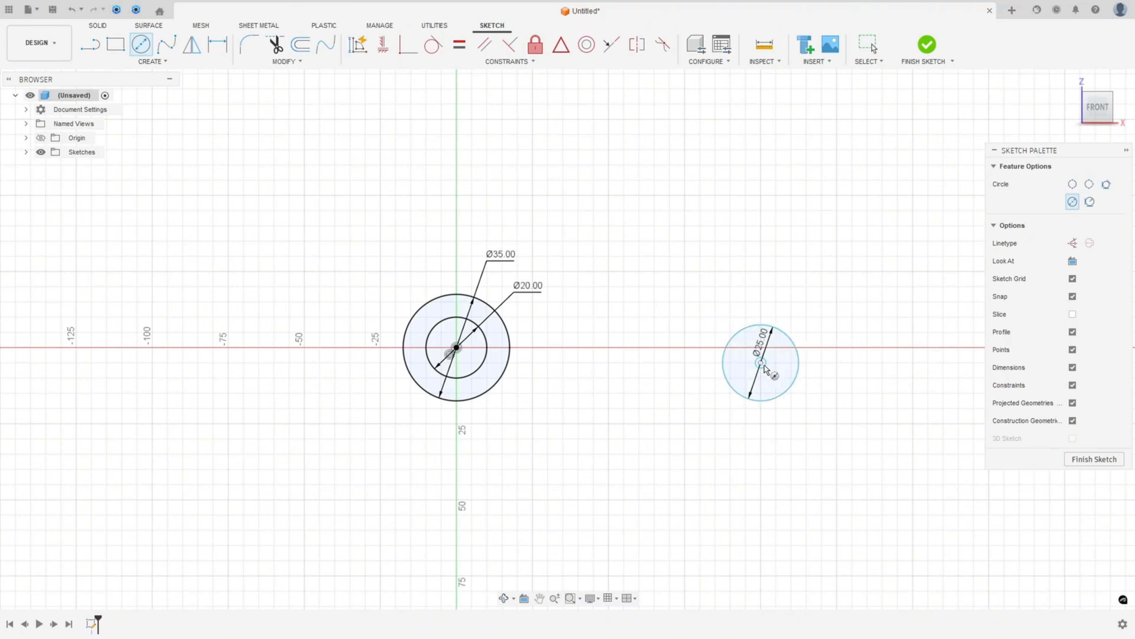
pyautogui.write('12')
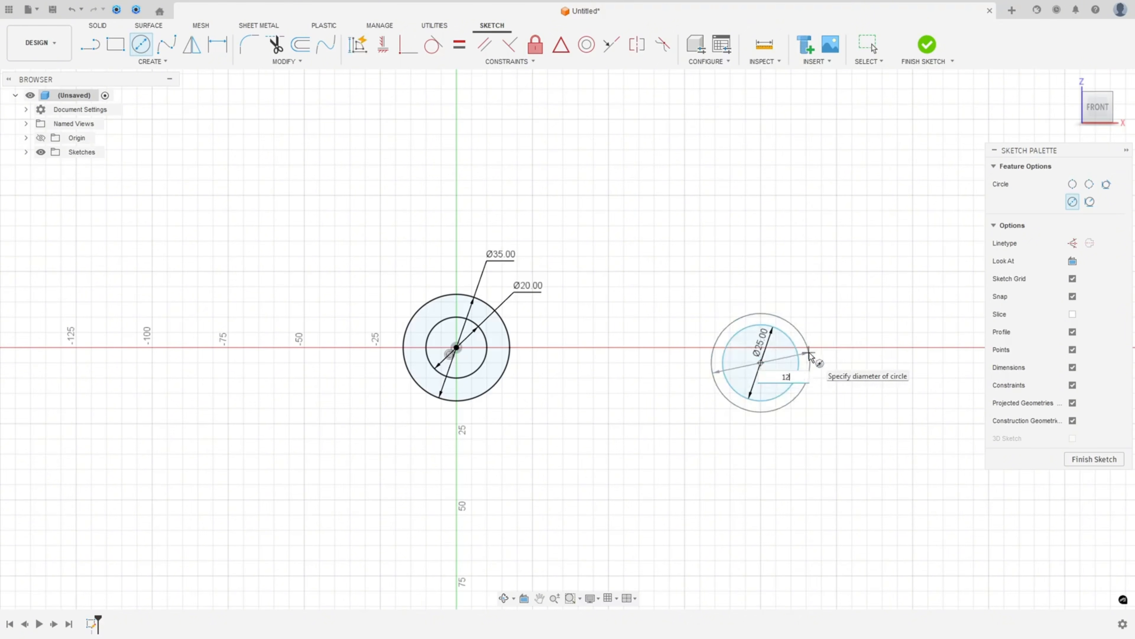
pyautogui.press('Return')
pyautogui.press('Escape')
pyautogui.moveTo(765, 335); pyautogui.dragTo(815, 305)
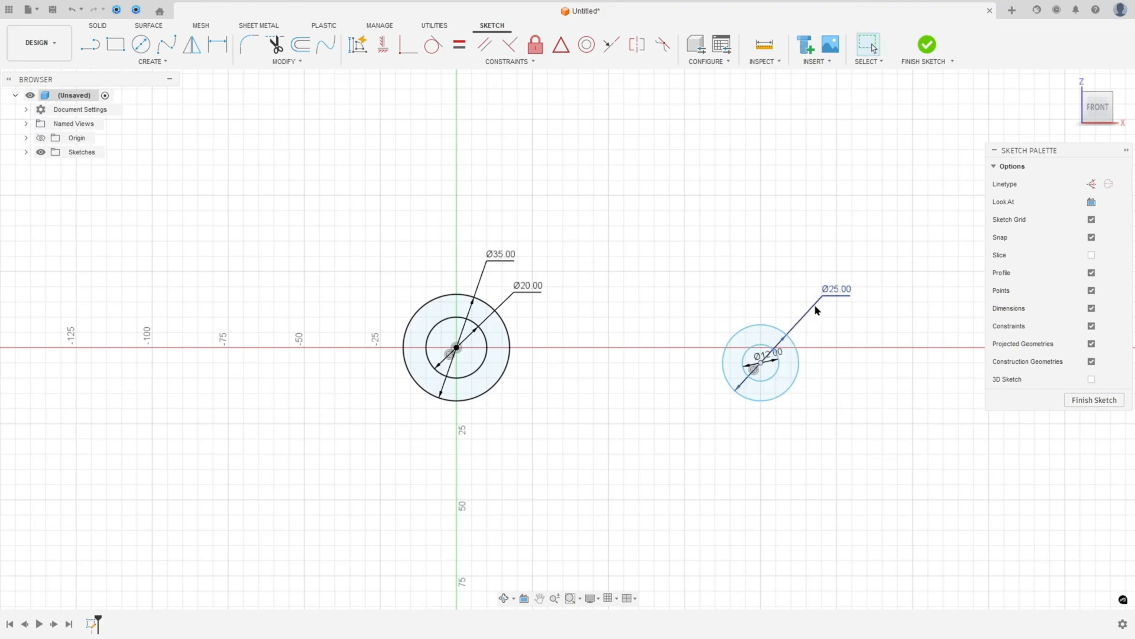
pyautogui.moveTo(778, 353); pyautogui.dragTo(852, 335)
# - Draw a horizontal line from the lowest point of the 35 mm circle to the bottom of the 25 mm circle
pyautogui.click(87, 53)
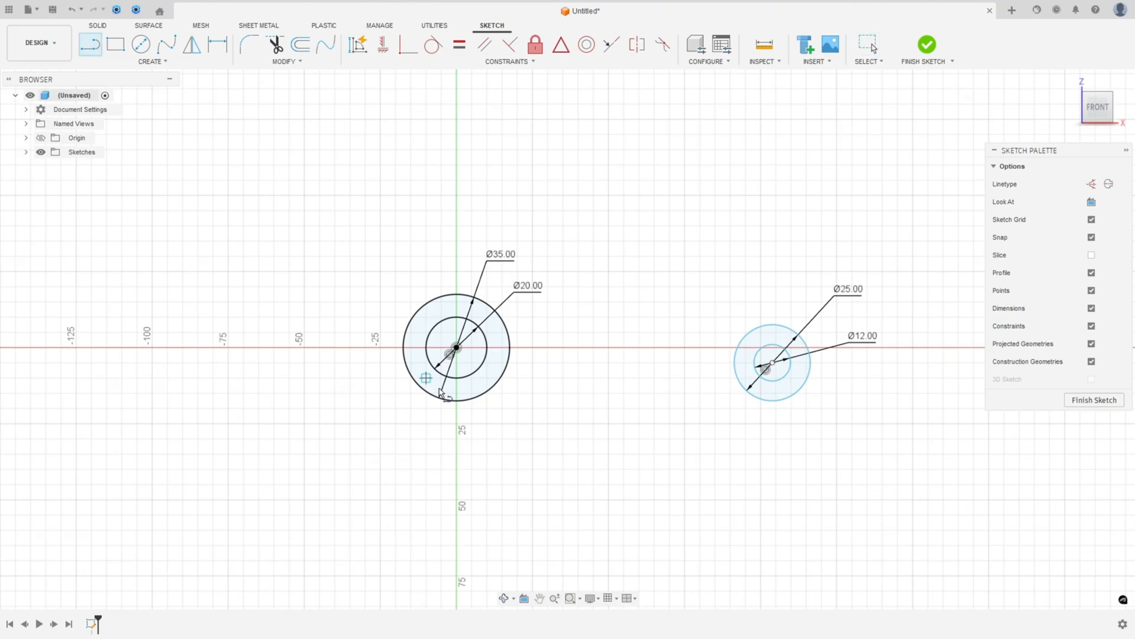
pyautogui.click(456, 402)
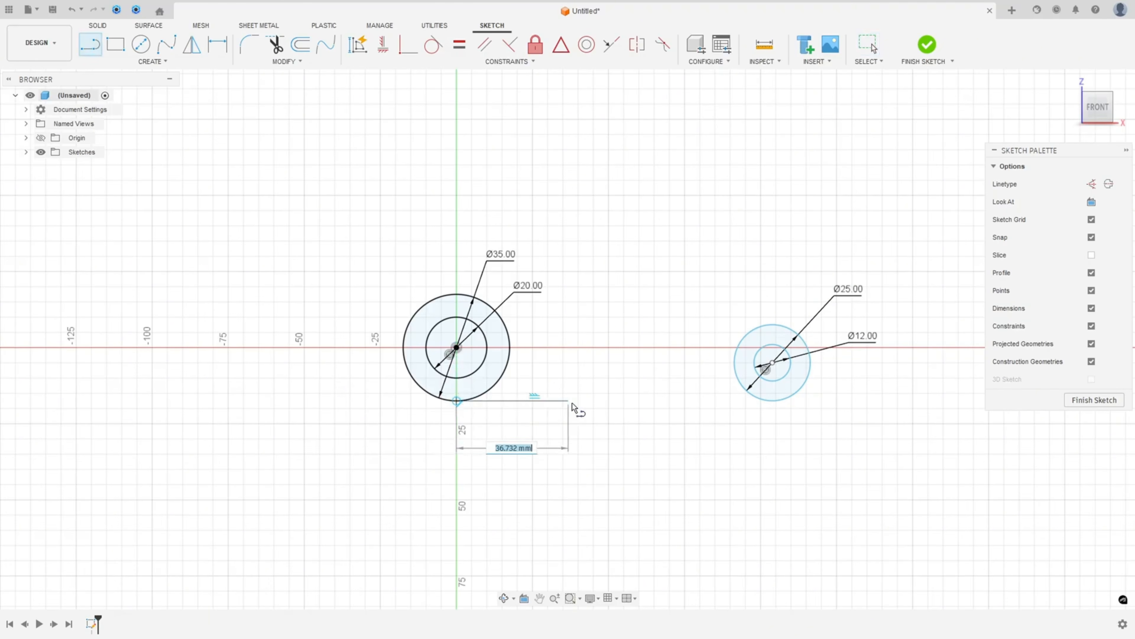
pyautogui.click(775, 401)
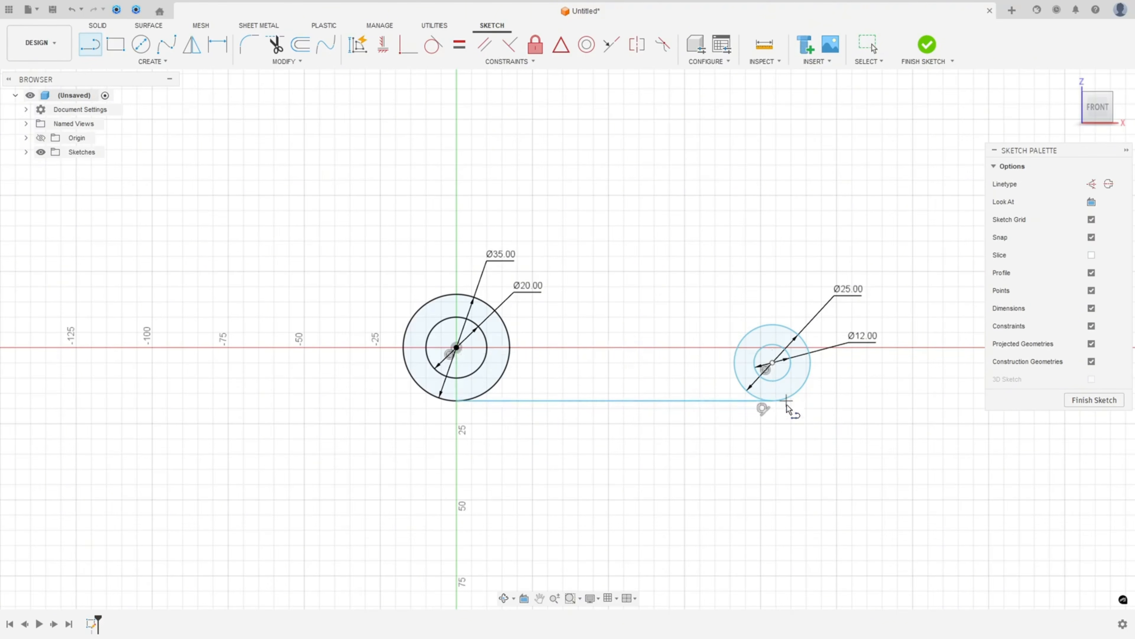
pyautogui.press('Escape')
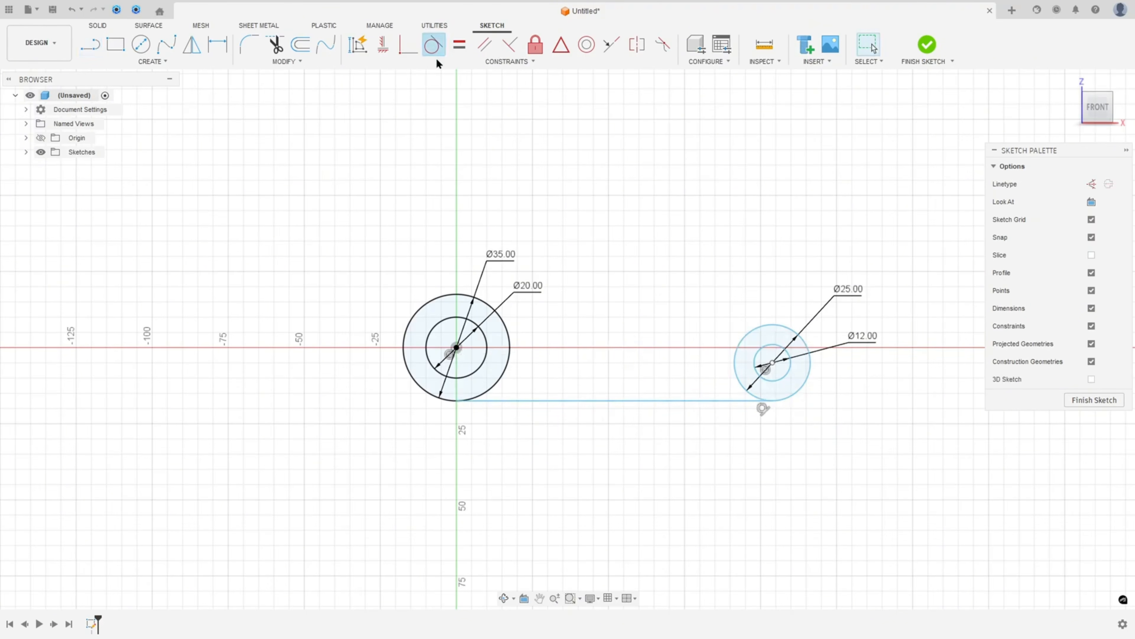
# - Make the lower line tangent to the 35 mm circle
pyautogui.click(491, 402)
pyautogui.click(442, 400)
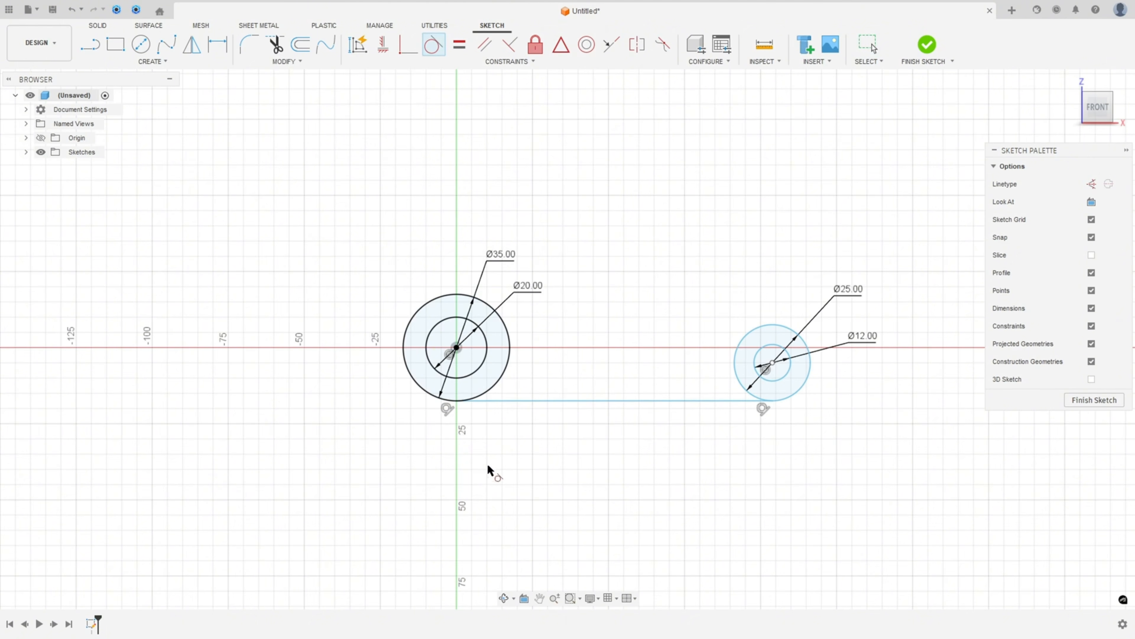
pyautogui.press('Escape')
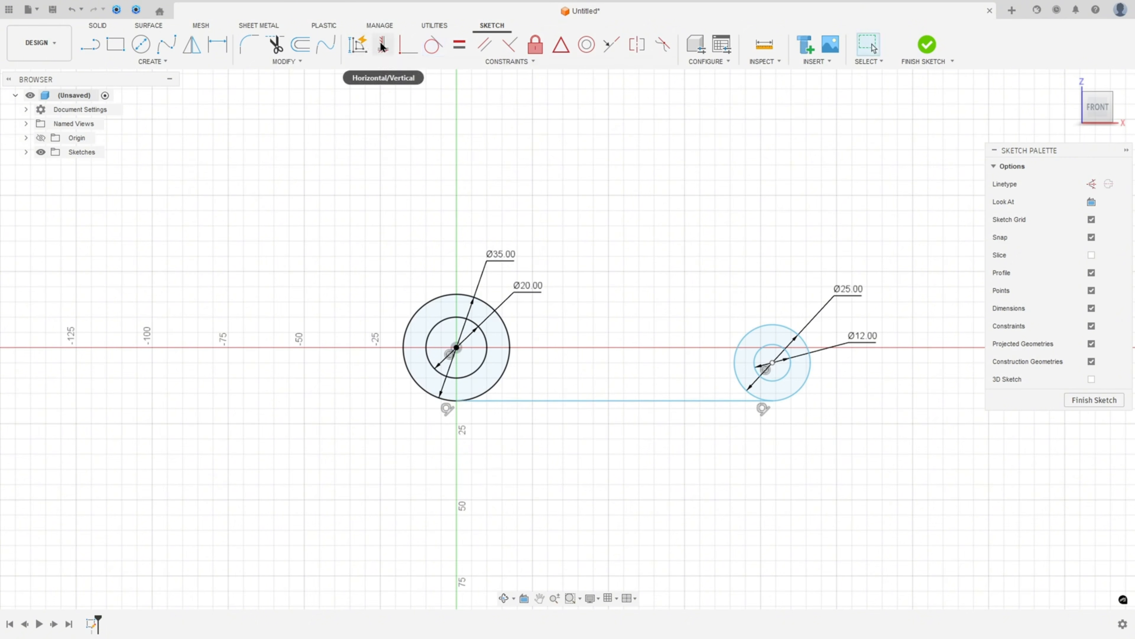
# - Align the lower line's left endpoint vertically with the center of the 35 mm circle
pyautogui.click(383, 45)
pyautogui.click(457, 401)
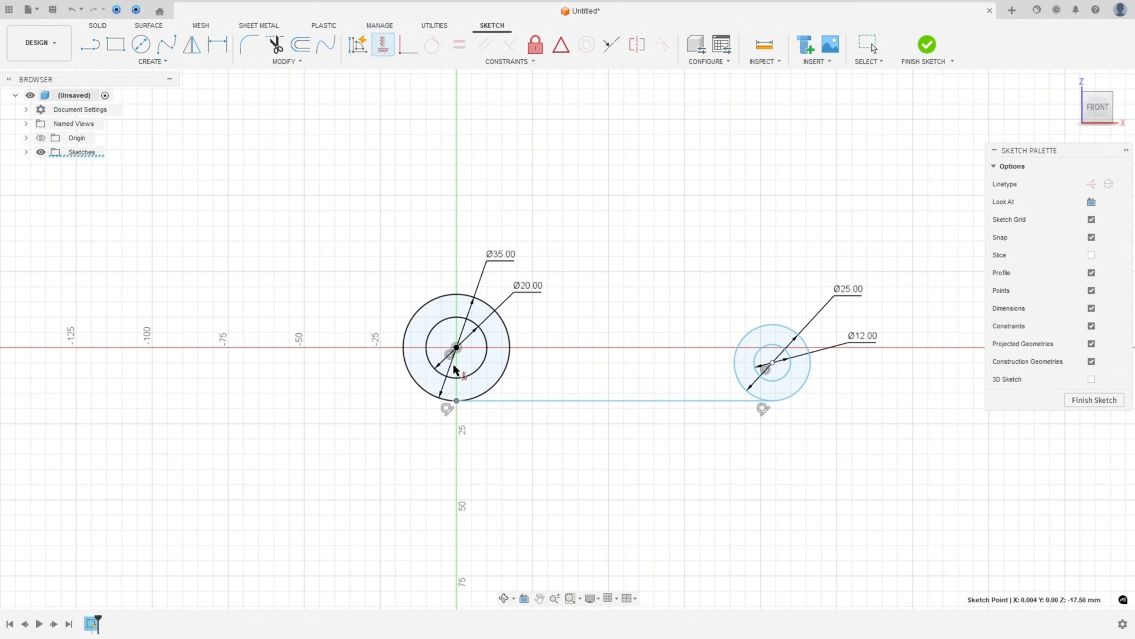
pyautogui.click(457, 348)
# - Try to align the lower line's right endpoint vertically with the center of the 25 mm circle
pyautogui.click(770, 403)
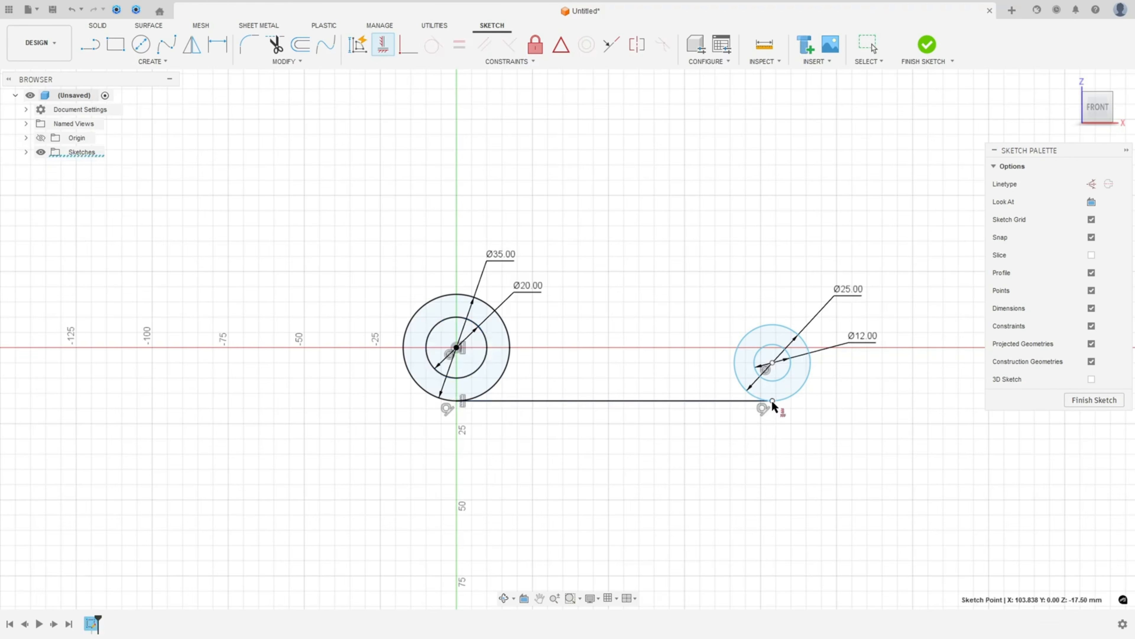
pyautogui.click(772, 364)
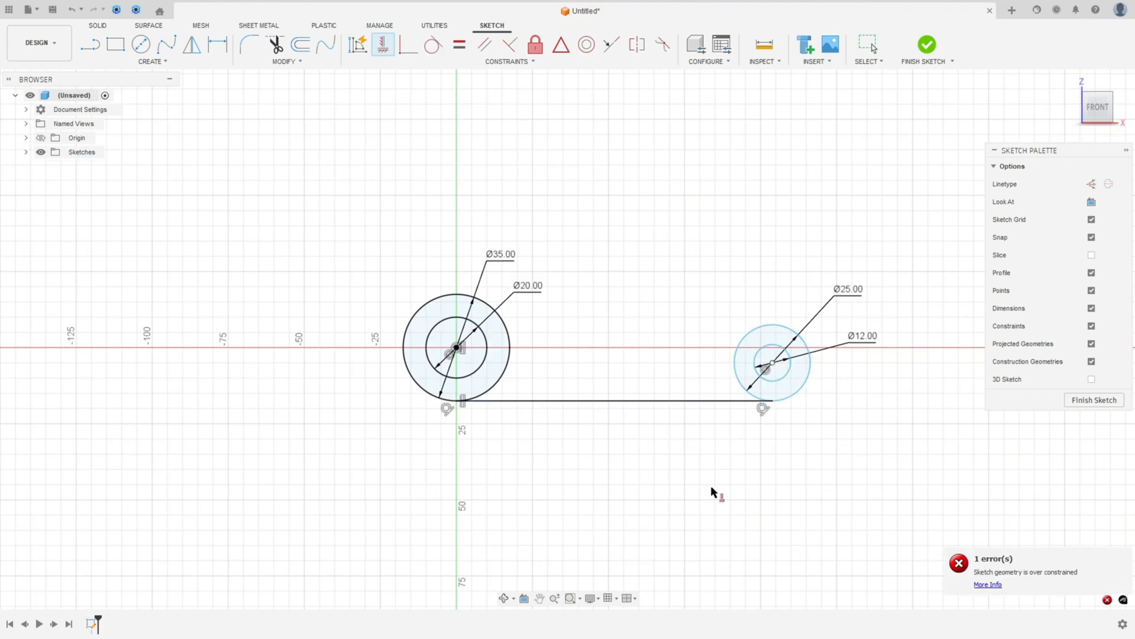
pyautogui.click(1107, 599)
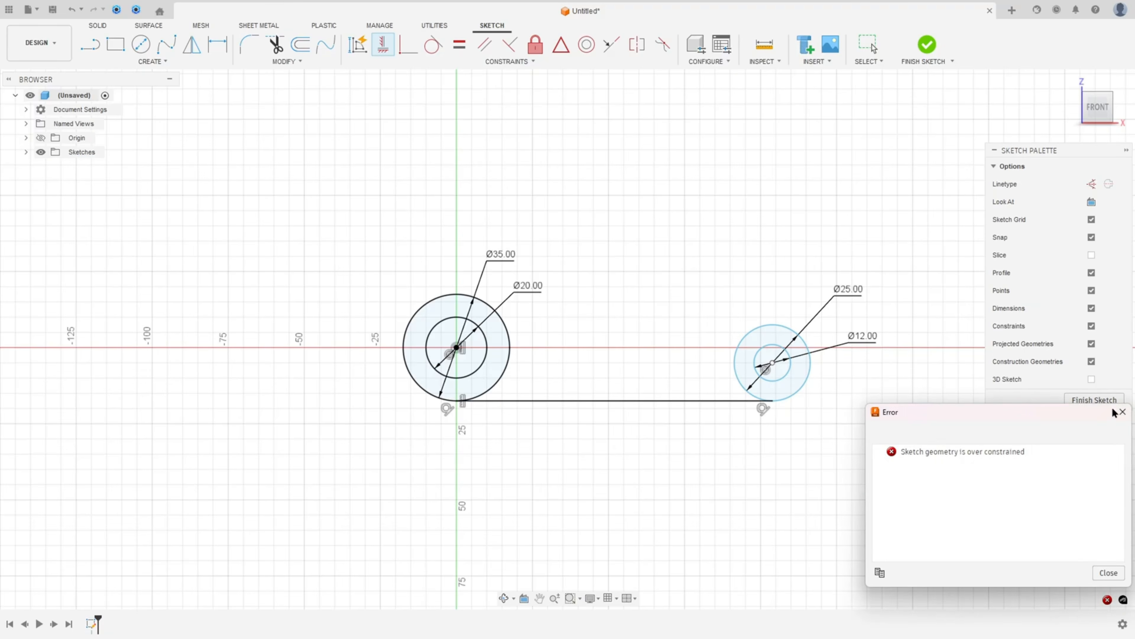
pyautogui.click(1122, 412)
pyautogui.press('Escape')
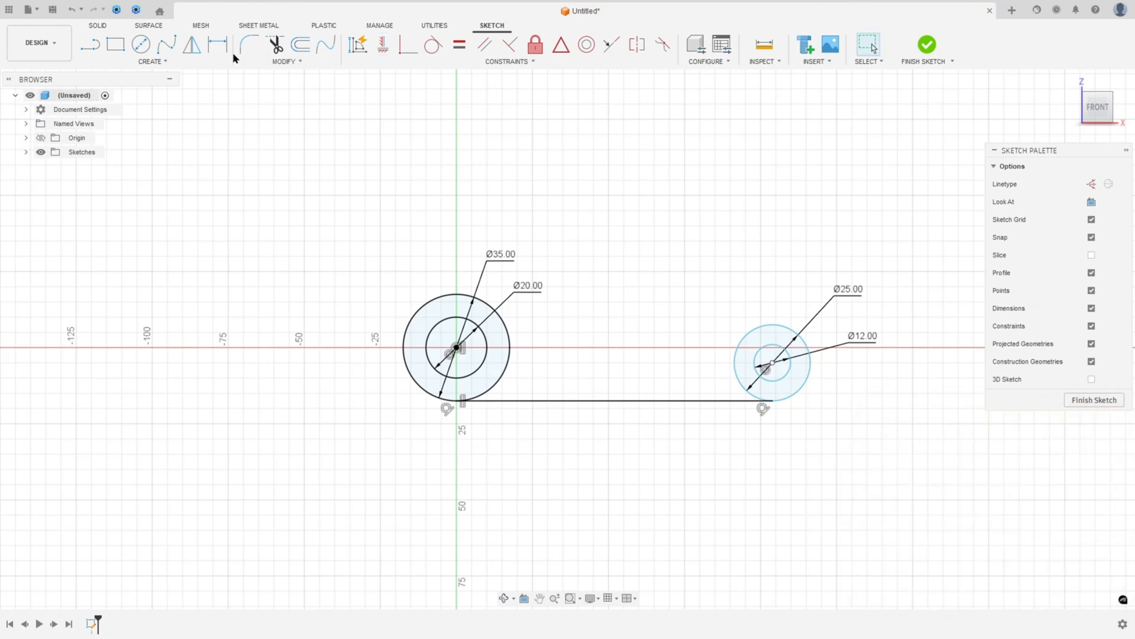
# - Dimension the lower line's length as 80 mm, placing the dimension below the line
pyautogui.click(224, 52)
pyautogui.click(577, 401)
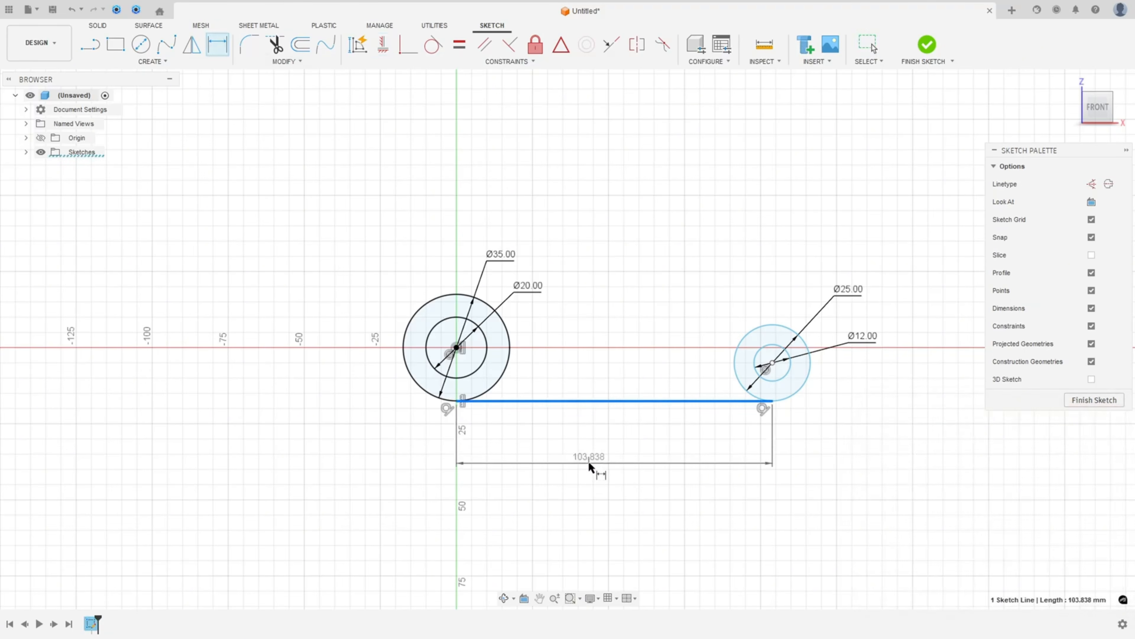
pyautogui.click(590, 463)
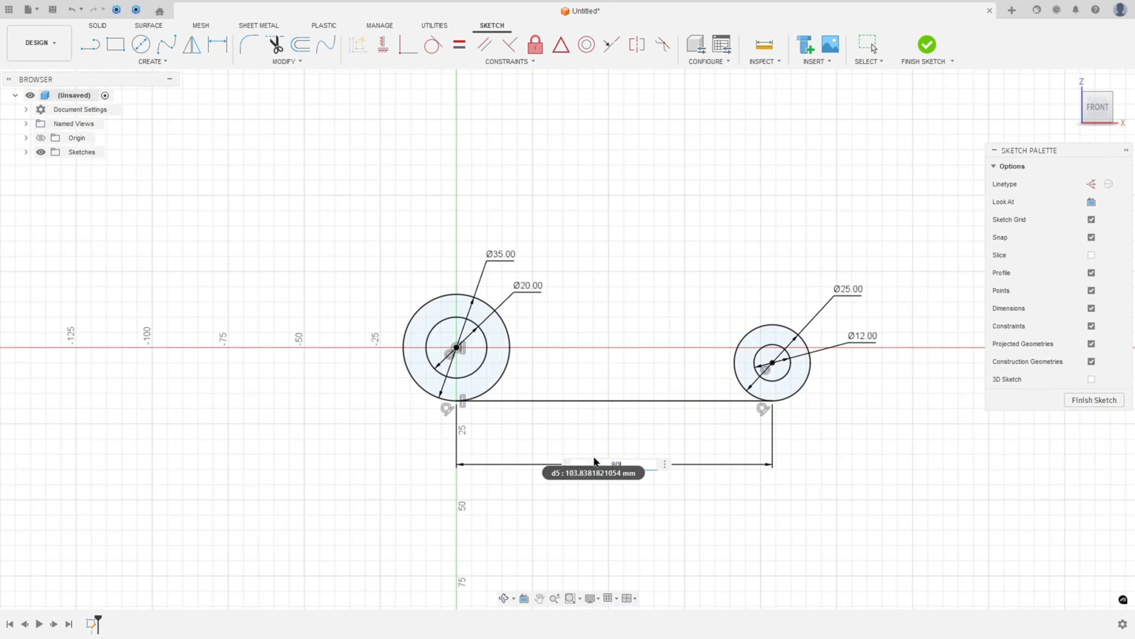
pyautogui.write('80')
pyautogui.press('Return')
pyautogui.press('Escape')
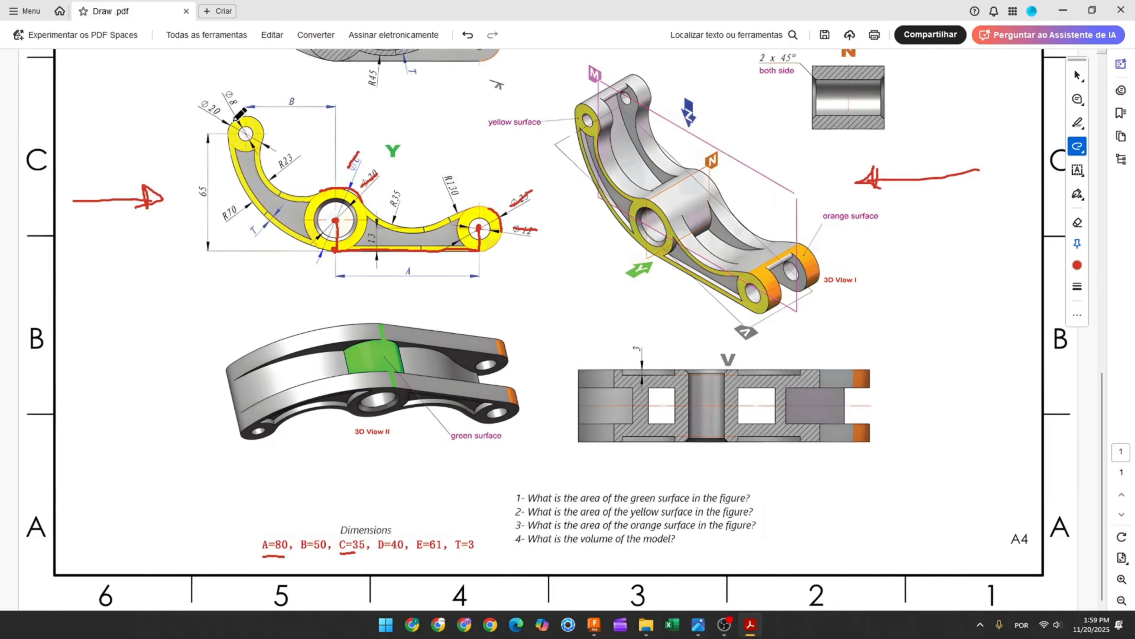
# - In the PDF drawing, mark the upper-left boss circles of view Y and strike out their Ø20, Ø8, B and 65 dimensions
pyautogui.keyDown('ctrl'); pyautogui.scroll(2, 237, 143); pyautogui.keyUp('ctrl')
pyautogui.moveTo(227, 178); pyautogui.dragTo(229, 189)
pyautogui.moveTo(214, 146)
pyautogui.mouseDown()
pyautogui.moveTo(219, 202)
pyautogui.moveTo(252, 192)
pyautogui.moveTo(237, 172)
pyautogui.moveTo(237, 191)
pyautogui.mouseUp()
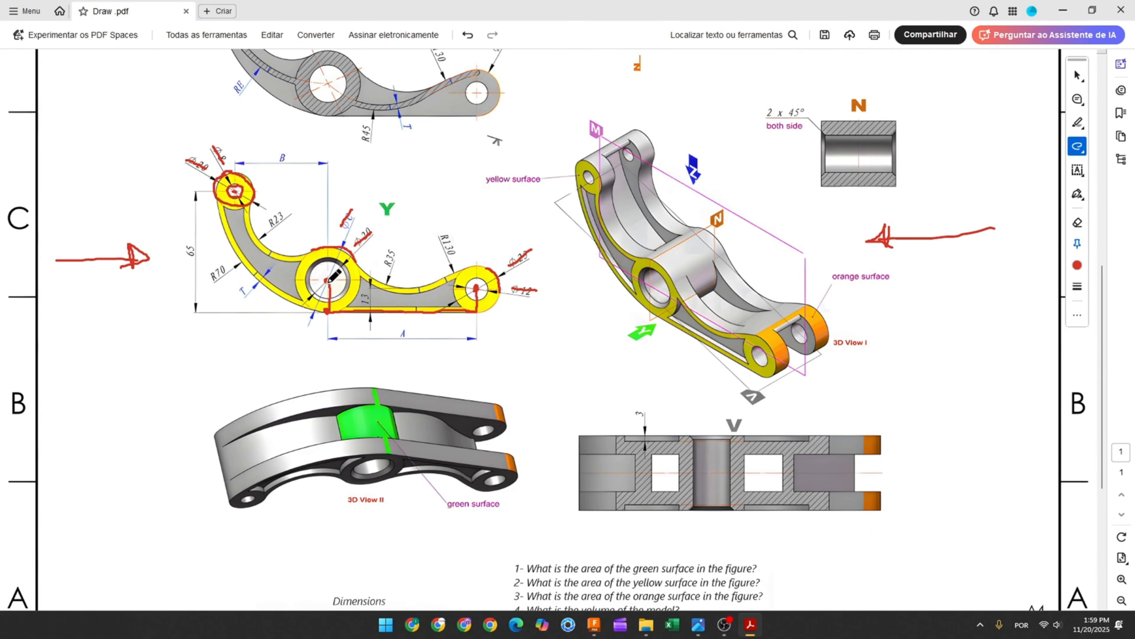
pyautogui.moveTo(272, 159); pyautogui.dragTo(289, 159)
pyautogui.scroll(-2, 287, 248)
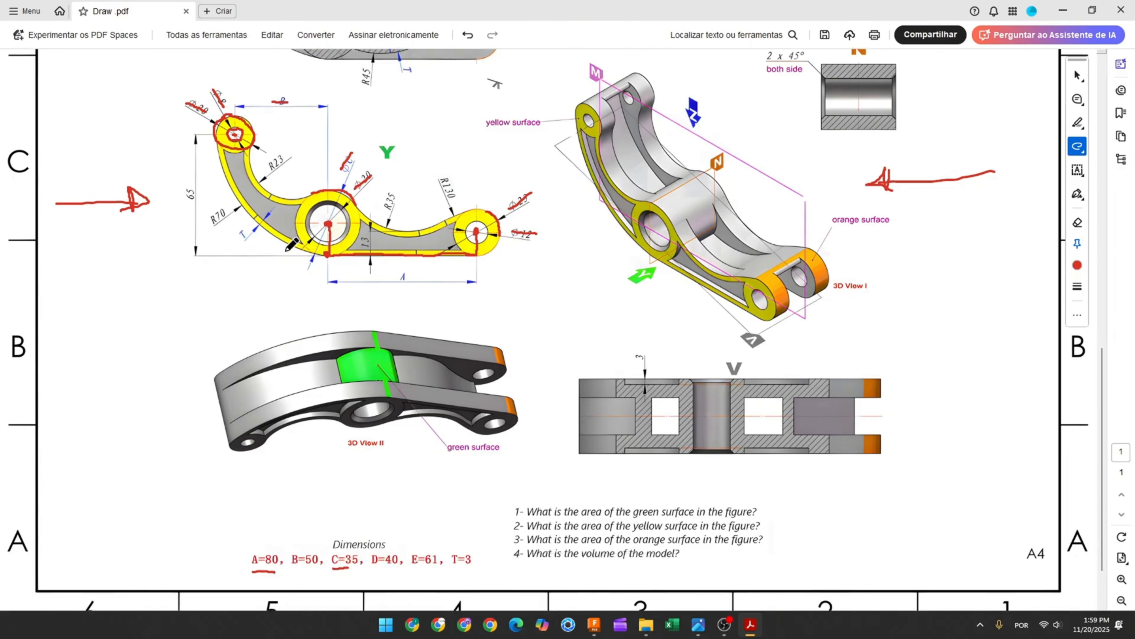
pyautogui.scroll(2, 293, 507)
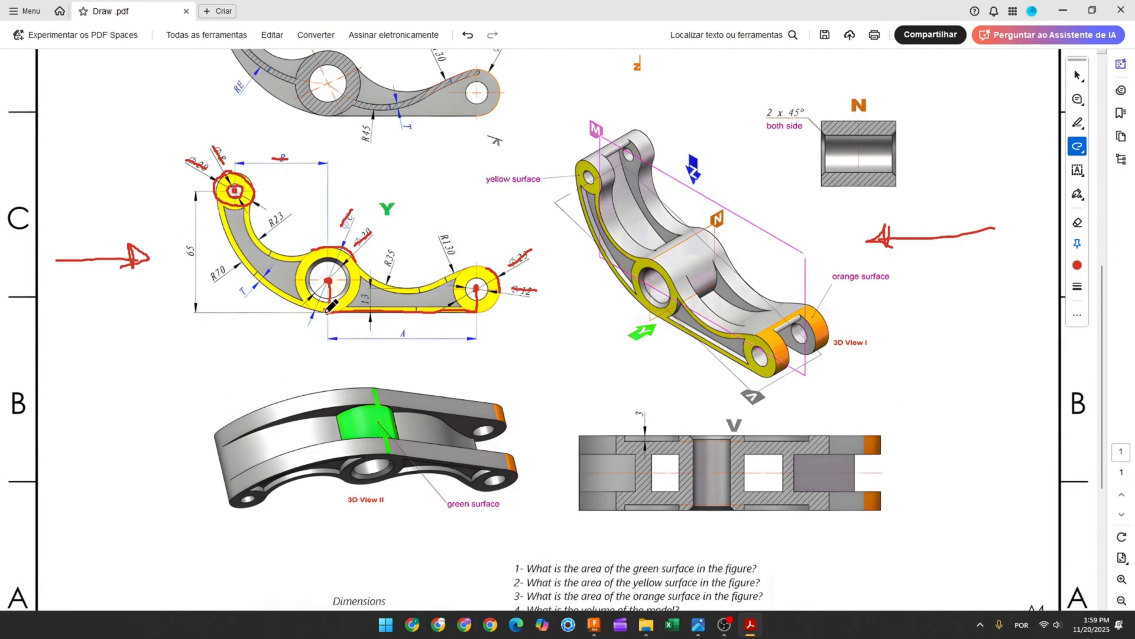
pyautogui.moveTo(192, 239); pyautogui.dragTo(191, 256)
# - Back in the Fusion sketch, draw an 8 mm diameter circle above and left of the central circles
pyautogui.click(595, 626)
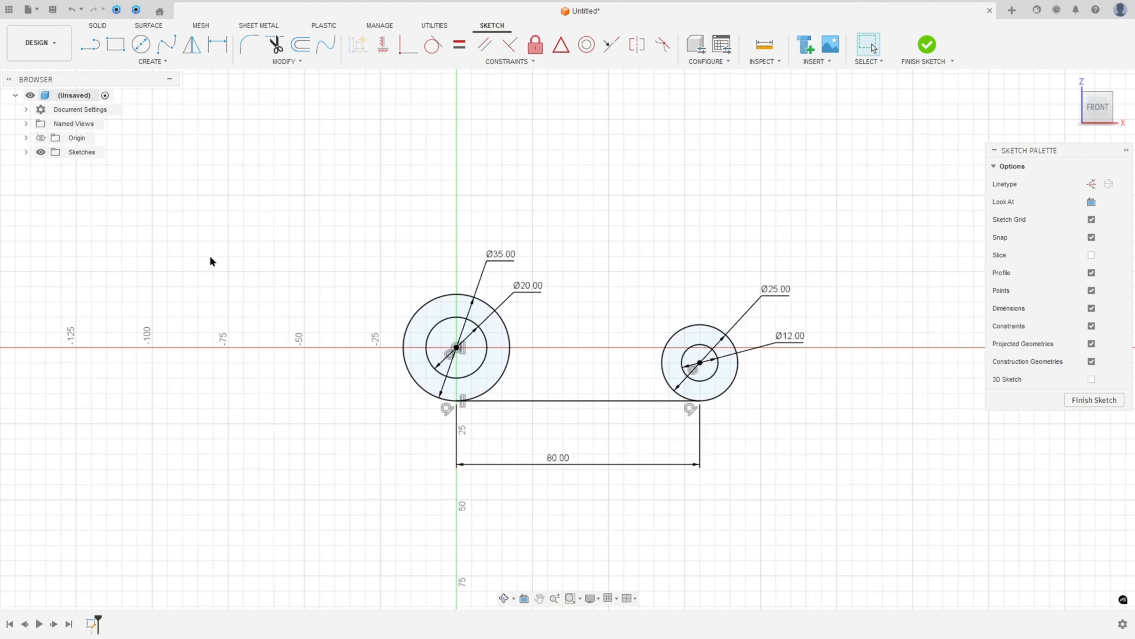
pyautogui.click(140, 50)
pyautogui.click(228, 149)
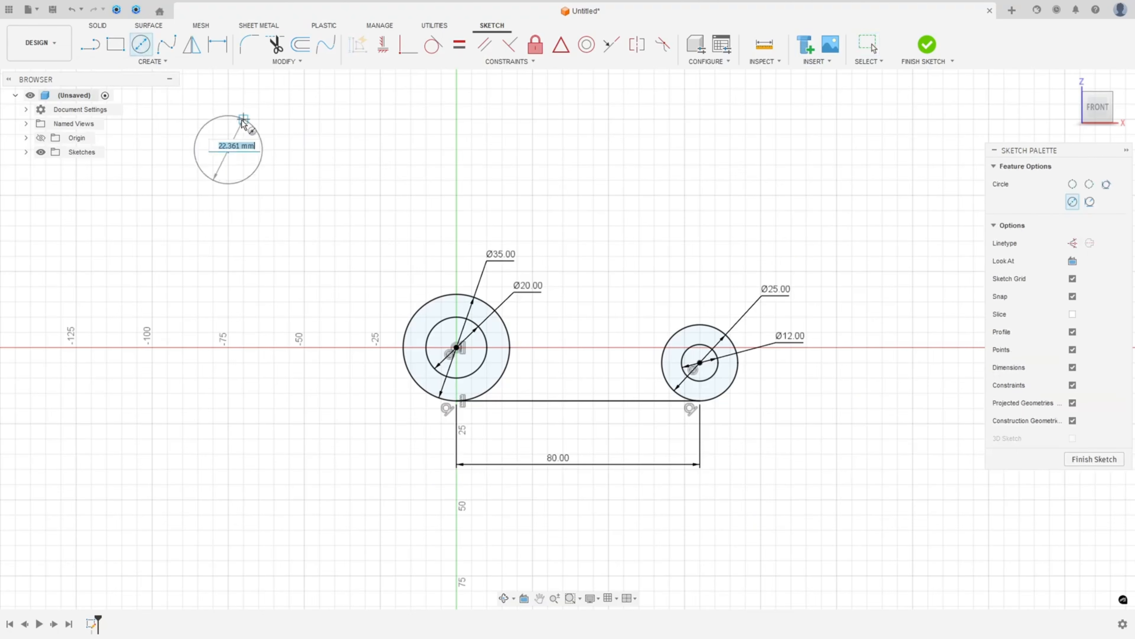
pyautogui.write('8')
pyautogui.press('Return')
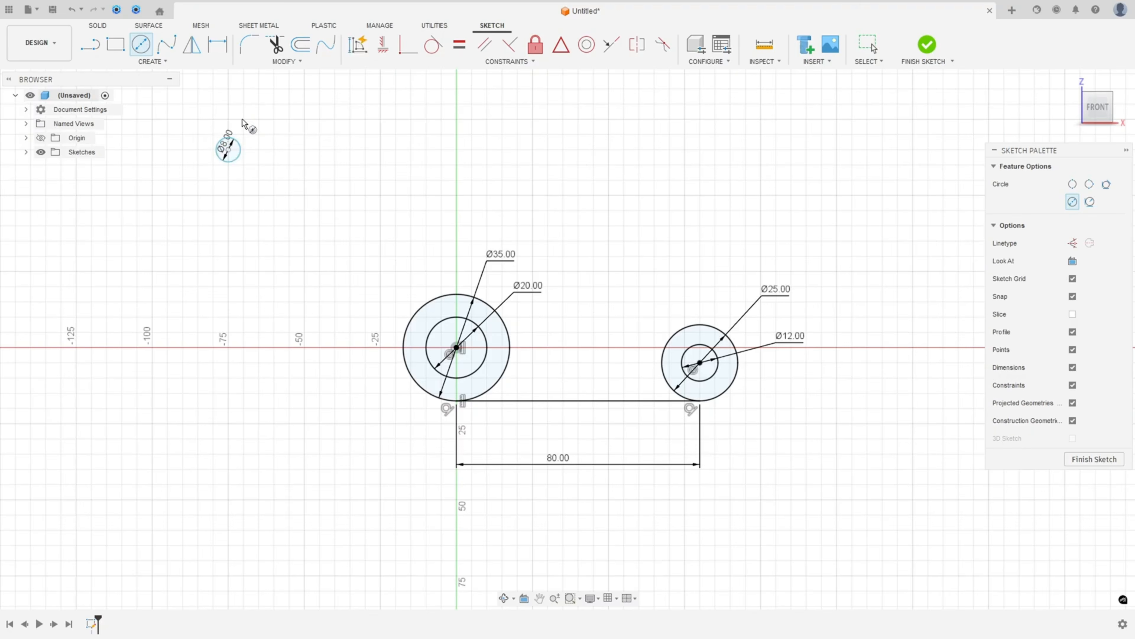
# - Draw a concentric 20 mm circle around the 8 mm circle and place both diameter dimensions outside the circles
pyautogui.click(228, 150)
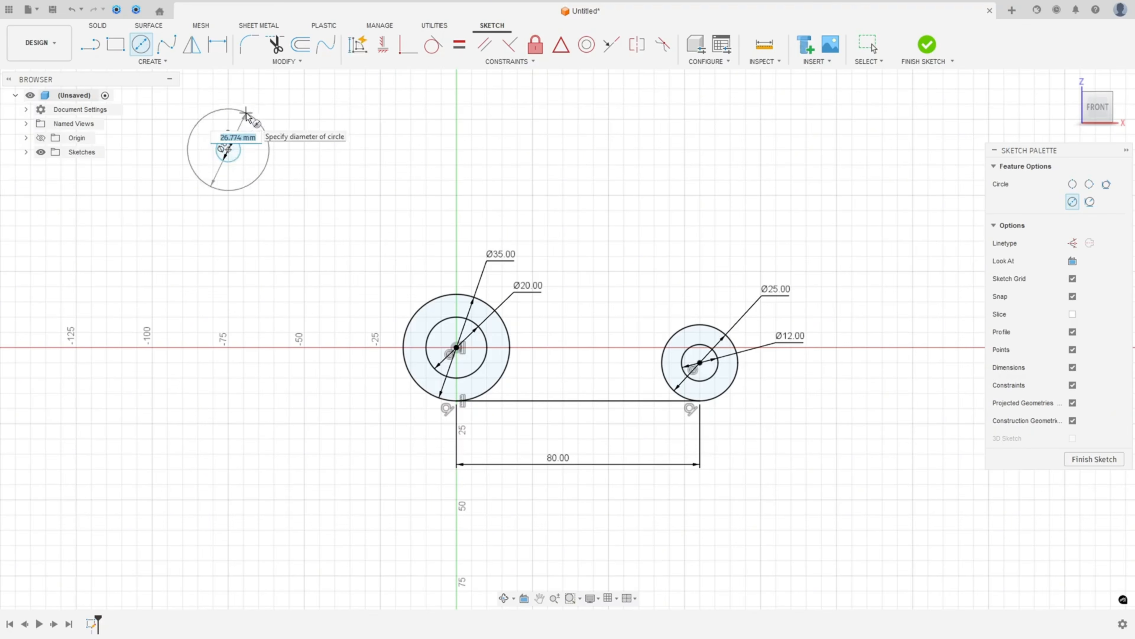
pyautogui.write('20')
pyautogui.press('Return')
pyautogui.press('Escape')
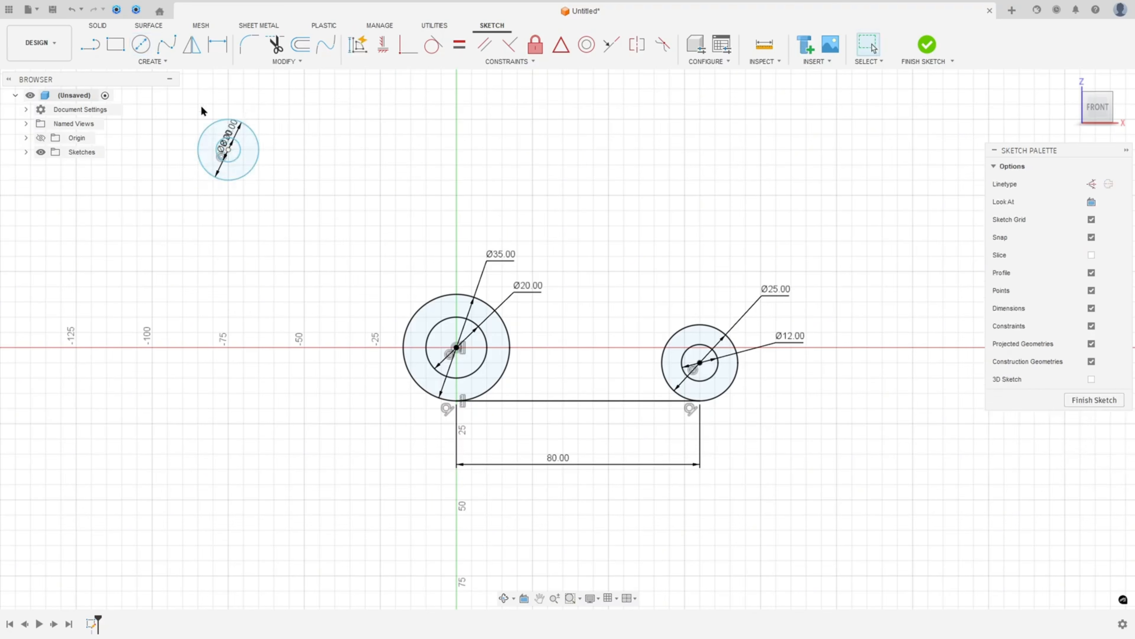
pyautogui.moveTo(231, 131); pyautogui.dragTo(172, 105)
pyautogui.moveTo(225, 143)
pyautogui.mouseDown()
pyautogui.moveTo(202, 120)
pyautogui.moveTo(171, 131)
pyautogui.mouseUp()
# - Set the horizontal distance between the 8 mm circle's center and the origin to 50 mm
pyautogui.click(218, 45)
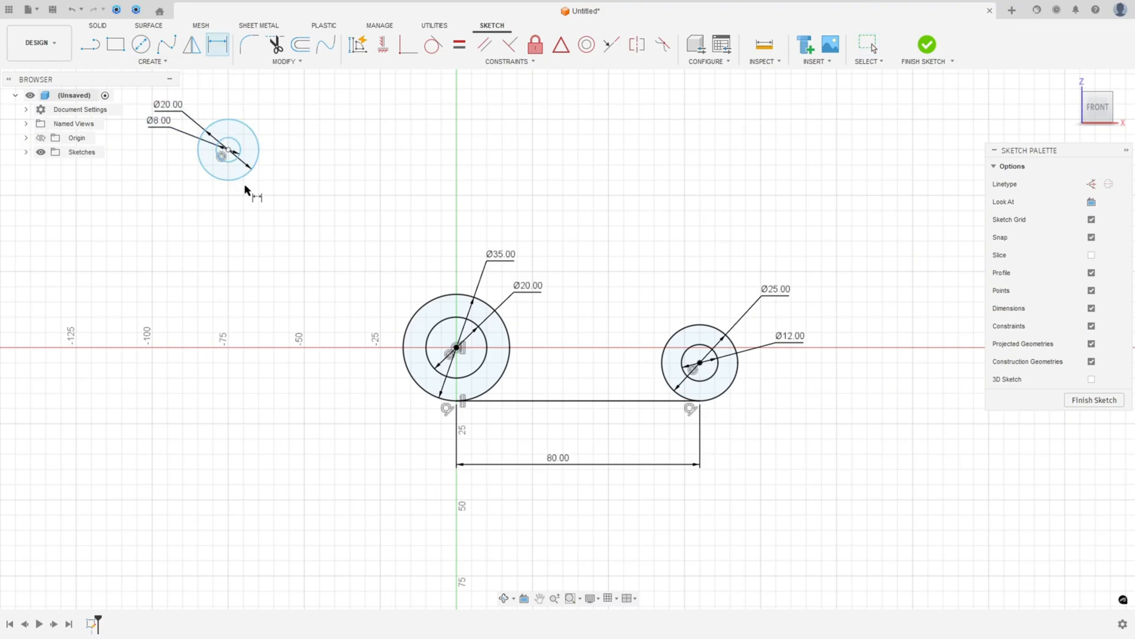
pyautogui.click(228, 150)
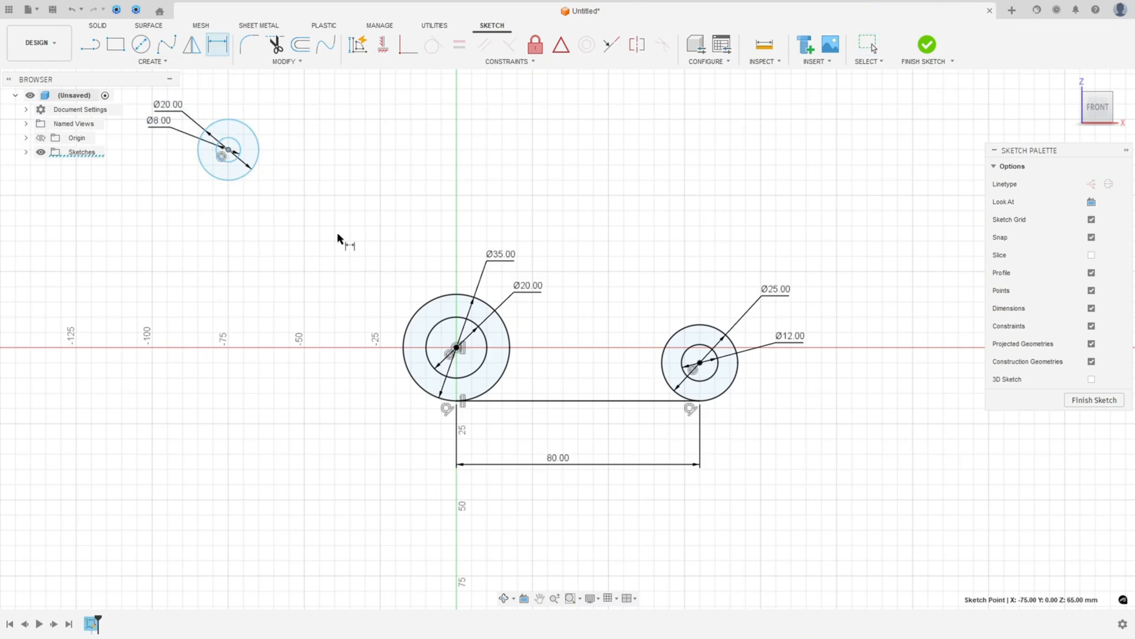
pyautogui.click(457, 349)
pyautogui.click(353, 105)
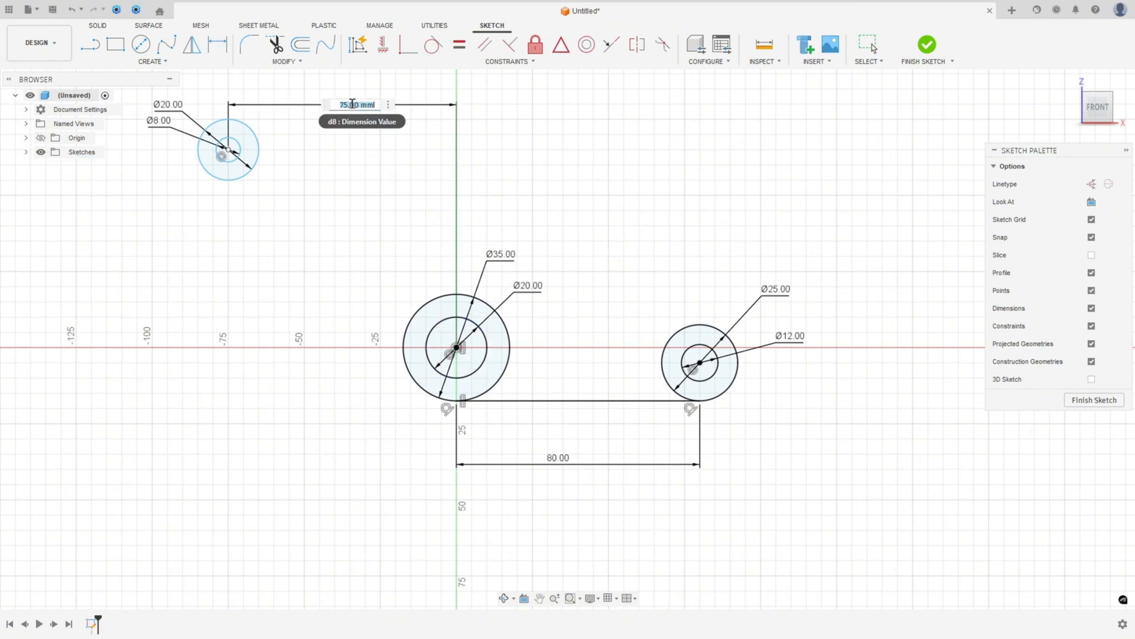
pyautogui.write('50')
pyautogui.press('Return')
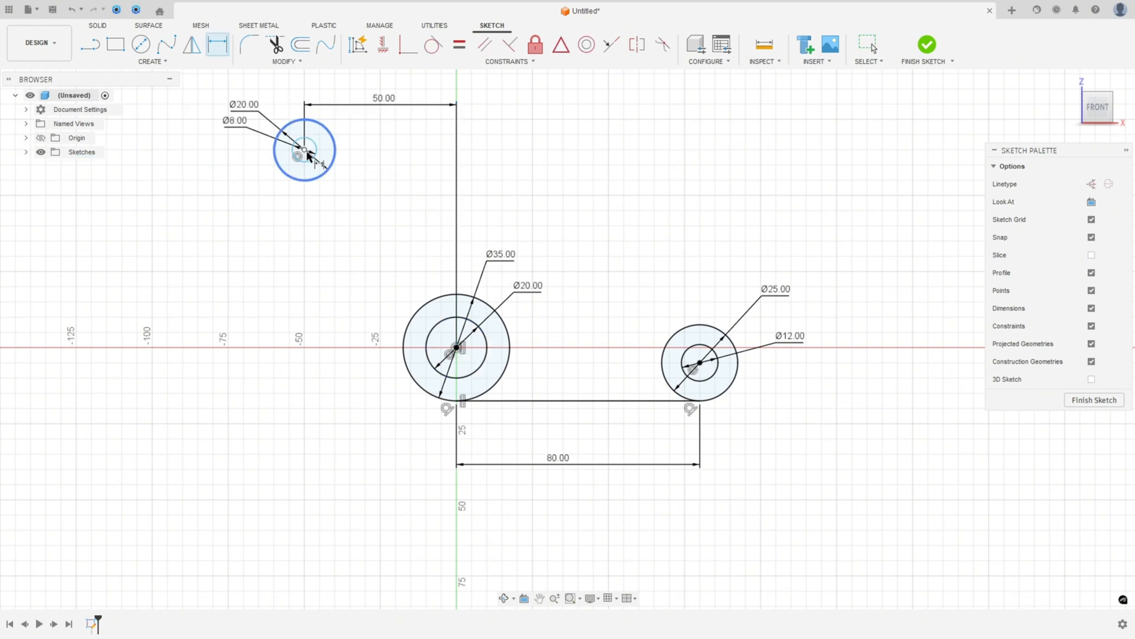
# - Set the vertical distance from the 8 mm circle's center to the lower line's left endpoint to 65 mm
pyautogui.click(305, 150)
pyautogui.click(457, 401)
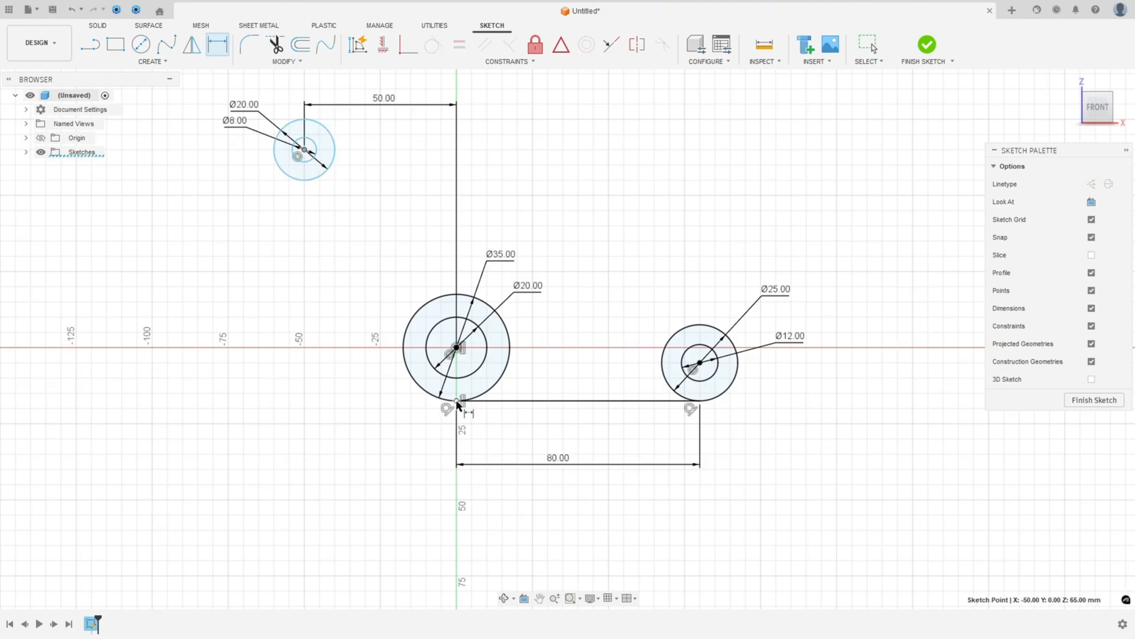
pyautogui.click(235, 253)
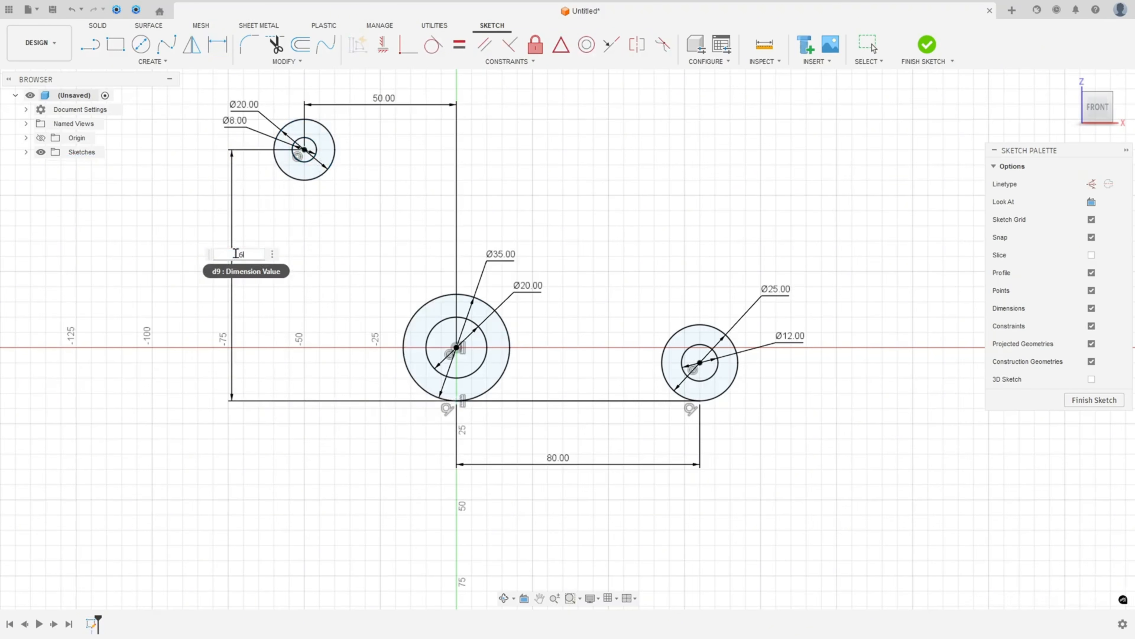
pyautogui.press('Return')
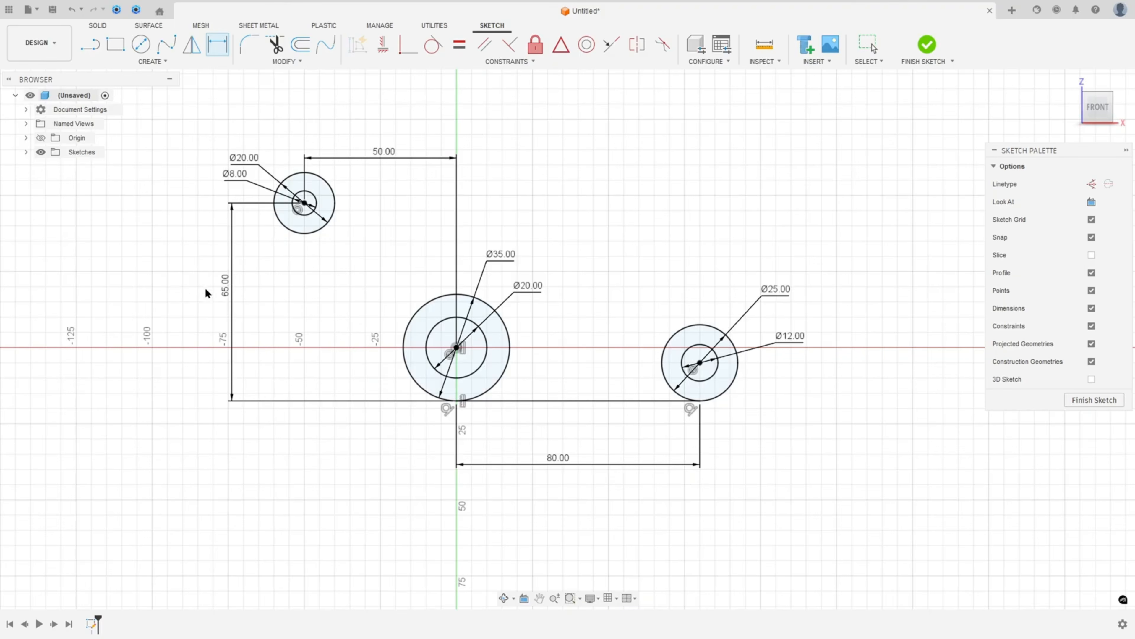
pyautogui.press('Escape')
# - In the PDF drawing, trace the left arm's outer and inner arcs in view Y and strike out R70 and R23
pyautogui.scroll(-4, 496, 494)
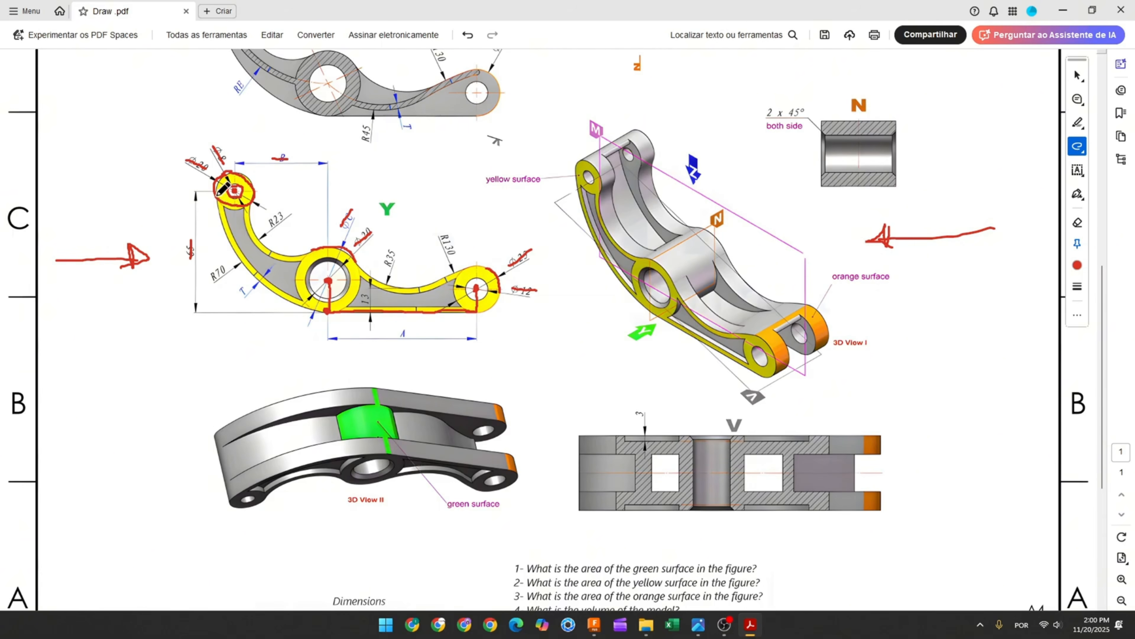
pyautogui.moveTo(217, 195)
pyautogui.mouseDown()
pyautogui.moveTo(222, 223)
pyautogui.moveTo(308, 309)
pyautogui.mouseUp()
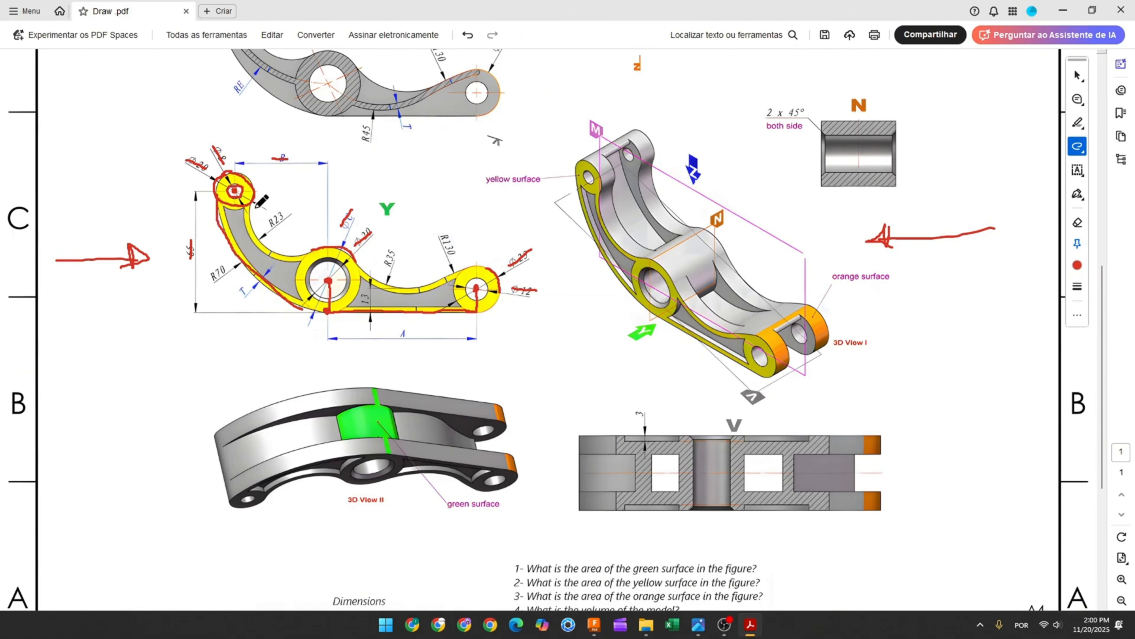
pyautogui.moveTo(255, 207)
pyautogui.mouseDown()
pyautogui.moveTo(287, 255)
pyautogui.moveTo(319, 255)
pyautogui.mouseUp()
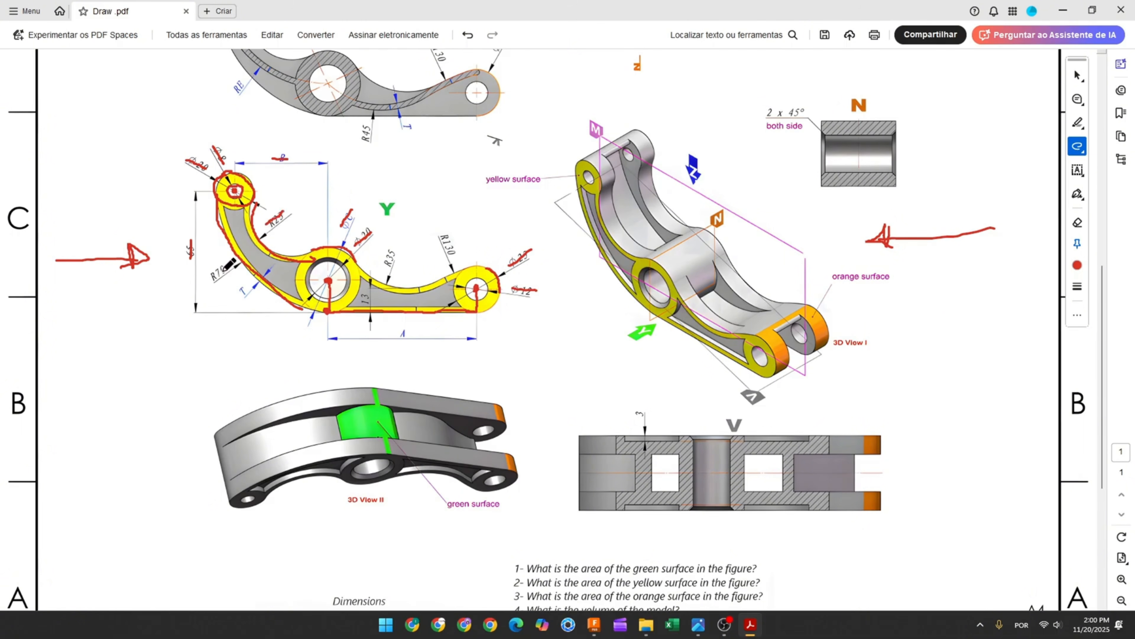
pyautogui.keyDown('ctrl'); pyautogui.scroll(3, 224, 285); pyautogui.keyUp('ctrl')
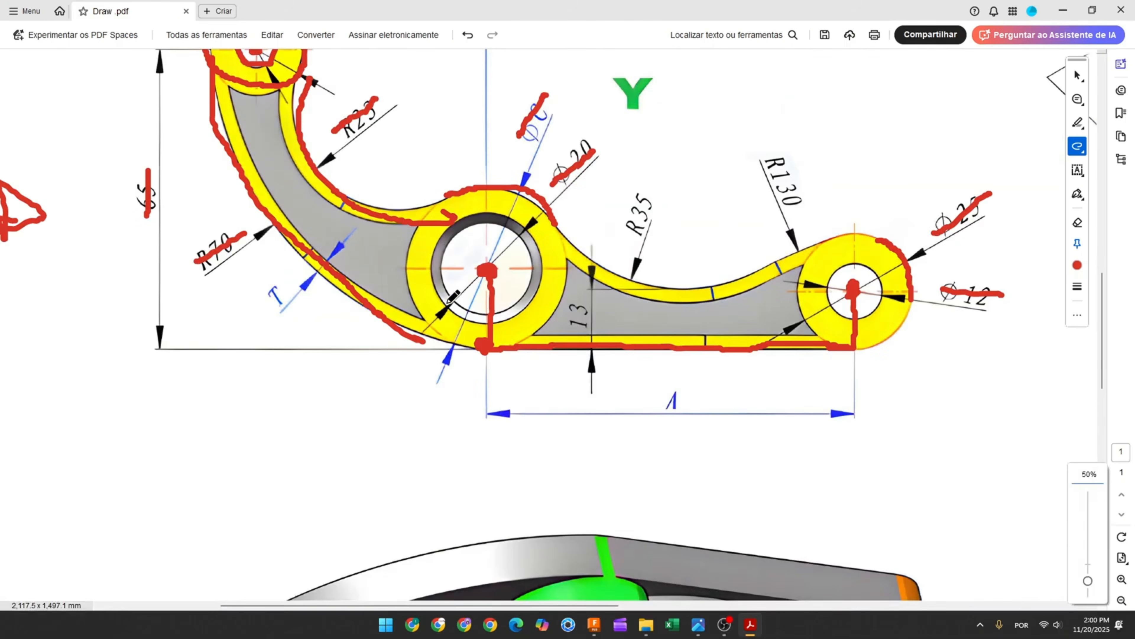
pyautogui.scroll(2, 454, 297)
pyautogui.keyDown('ctrl'); pyautogui.scroll(-1, 479, 304); pyautogui.keyUp('ctrl')
# - Undo the latest red markup strokes on view Y of the PDF drawing
pyautogui.hotkey('ctrl', 'z')
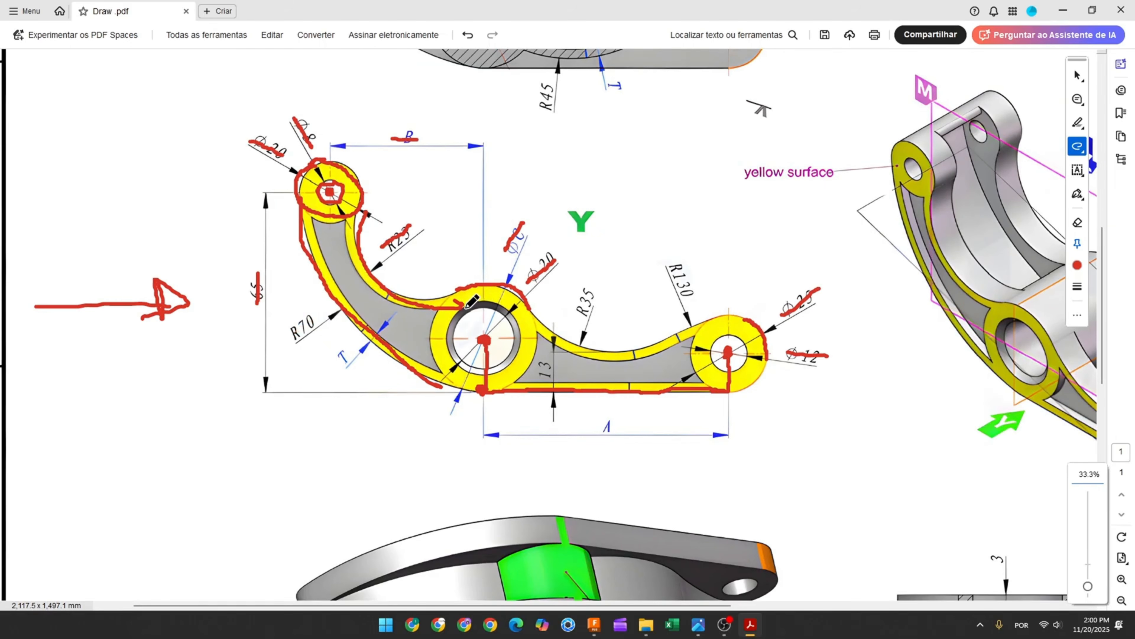
pyautogui.hotkey('ctrl', 'z')
pyautogui.hotkey('ctrl', 'z')
pyautogui.hotkey('ctrl', 'z')
pyautogui.hotkey('ctrl', 'z')
pyautogui.hotkey('ctrl', 'z')
pyautogui.hotkey('ctrl', 'z')
pyautogui.hotkey('ctrl', 'z')
pyautogui.hotkey('ctrl', 'z')
pyautogui.hotkey('ctrl', 'z')
pyautogui.hotkey('ctrl', 'z')
# - Back in the Fusion sketch, draw the left arm's outer 3-point arc from the upper 20 mm circle to the 35 mm circle's lower left
pyautogui.click(593, 626)
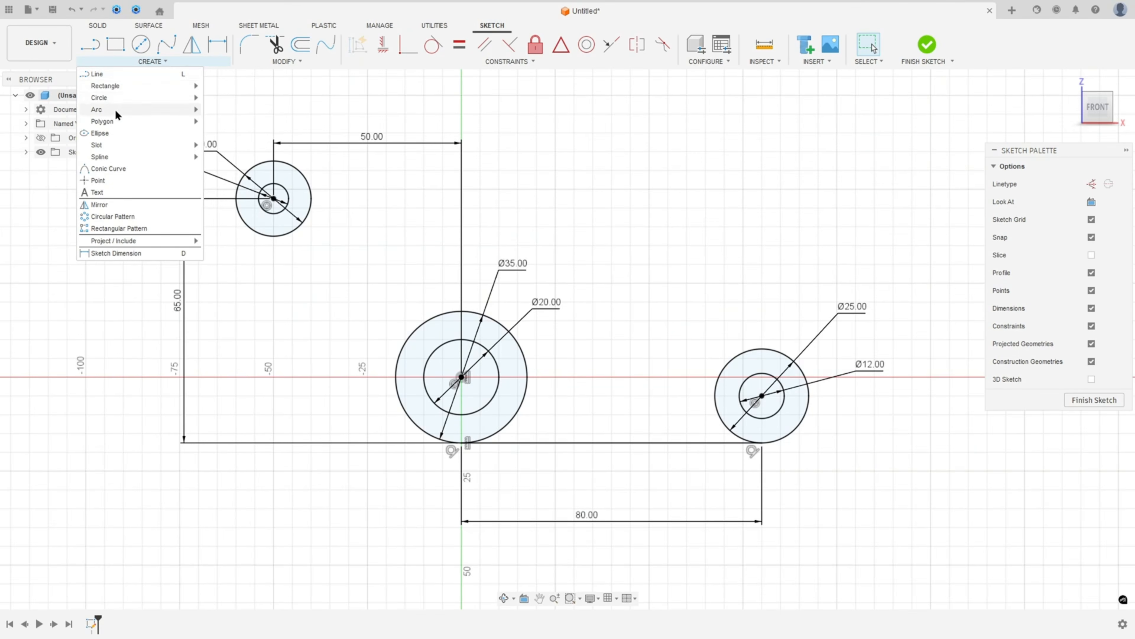
pyautogui.moveTo(134, 109)
pyautogui.click(237, 122)
pyautogui.click(241, 217)
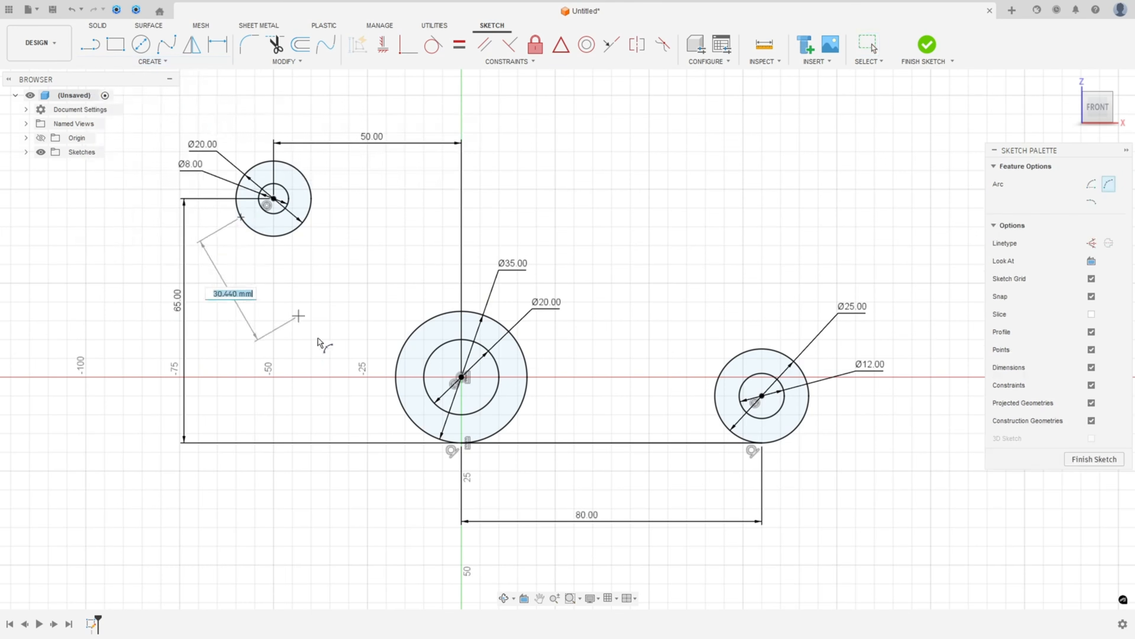
pyautogui.click(425, 432)
pyautogui.click(400, 425)
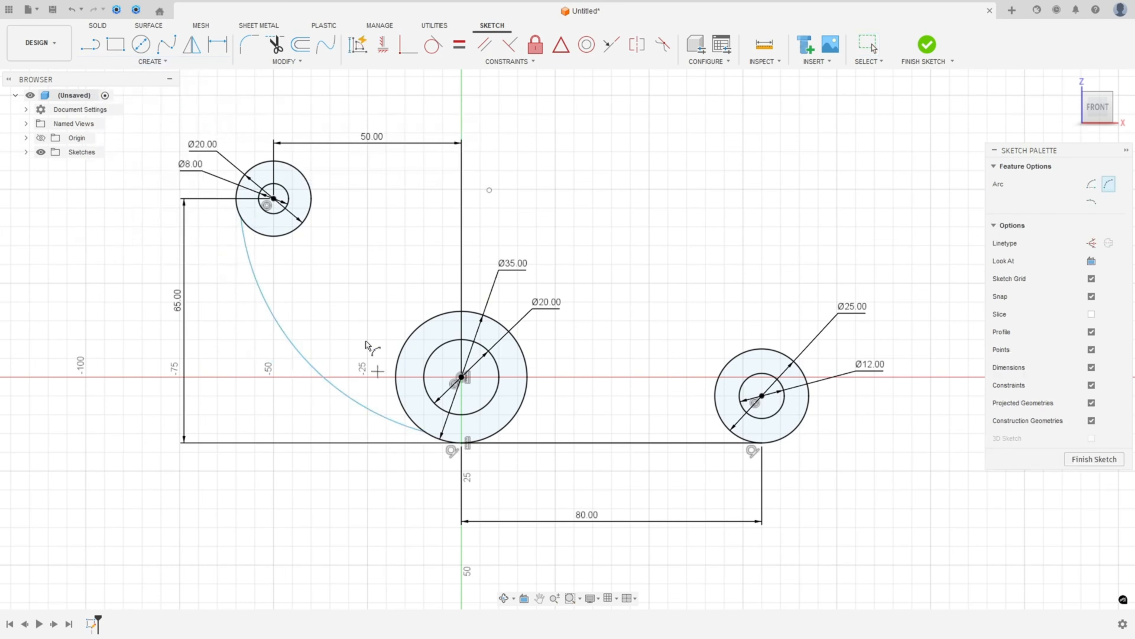
# - Draw the left arm's inner 3-point arc from the upper 20 mm circle's right side to the 35 mm circle's upper left
pyautogui.click(310, 199)
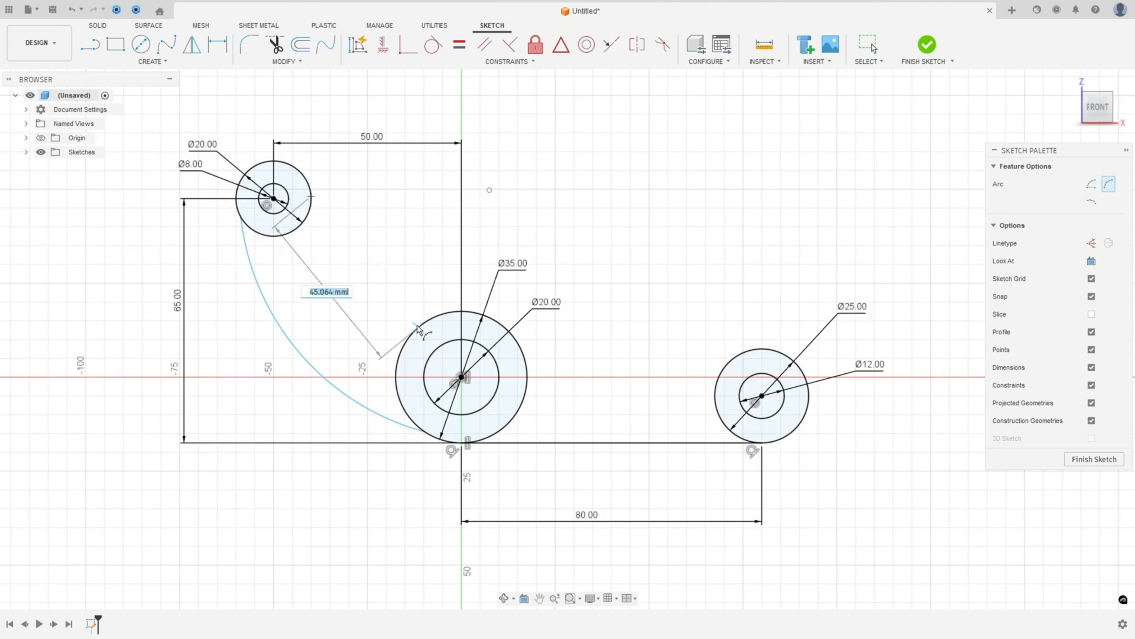
pyautogui.click(424, 322)
pyautogui.click(279, 322)
pyautogui.press('Escape')
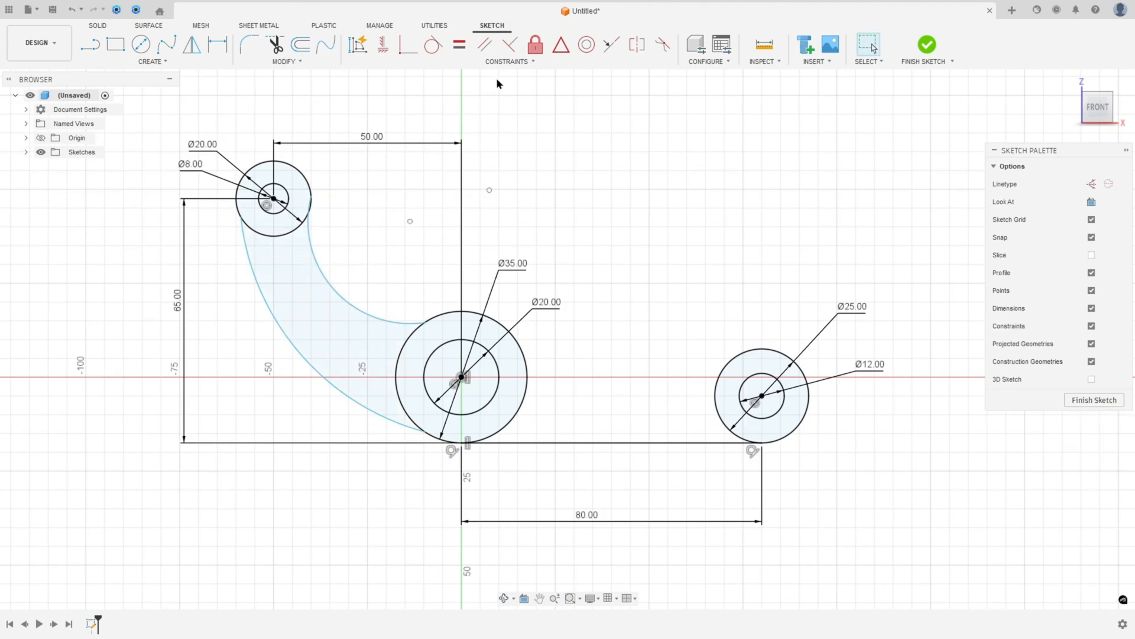
# - Make the left arm's outer arc tangent to the upper 20 mm circle
pyautogui.click(432, 45)
pyautogui.click(247, 252)
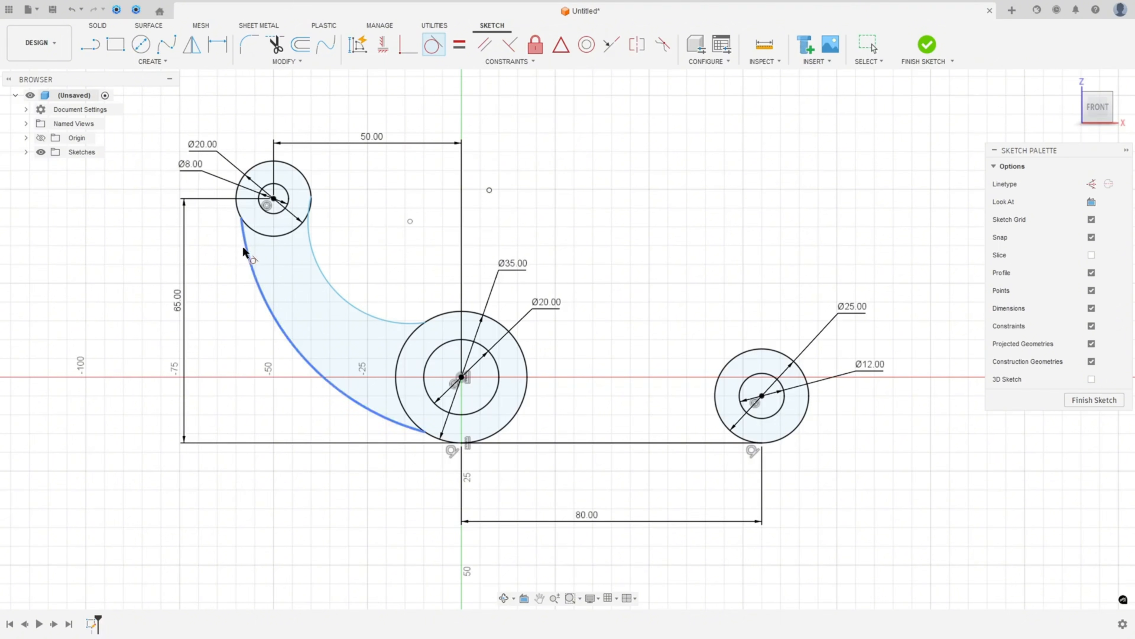
pyautogui.click(237, 201)
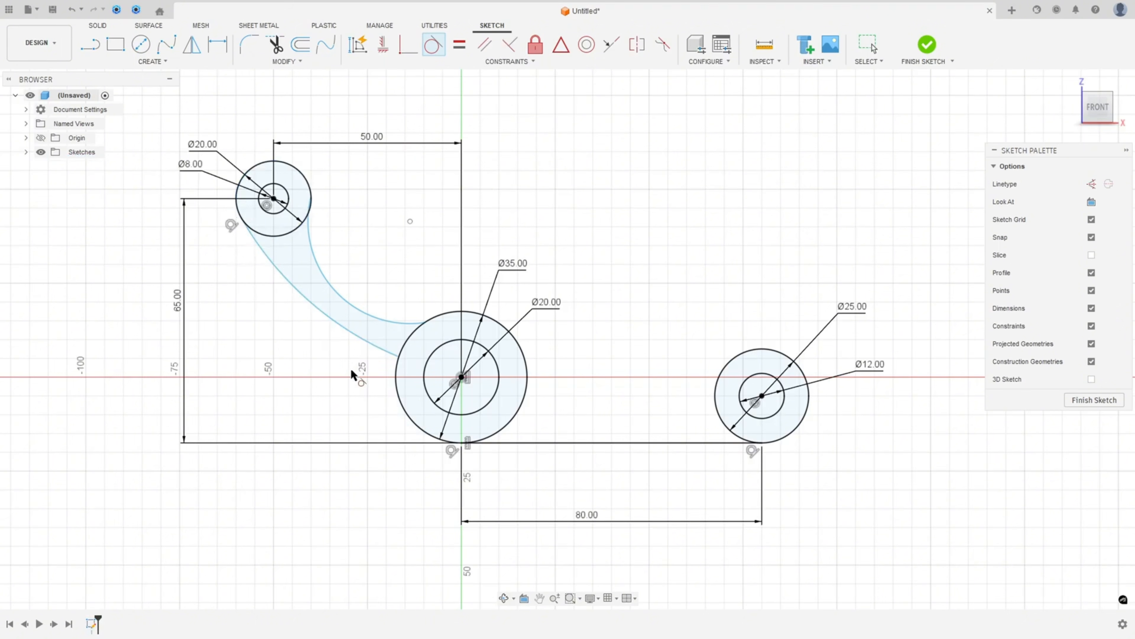
# - Try to make the left arm's outer arc tangent to the 35 mm circle, then undo the attempt
pyautogui.click(381, 348)
pyautogui.click(411, 422)
pyautogui.press('Escape')
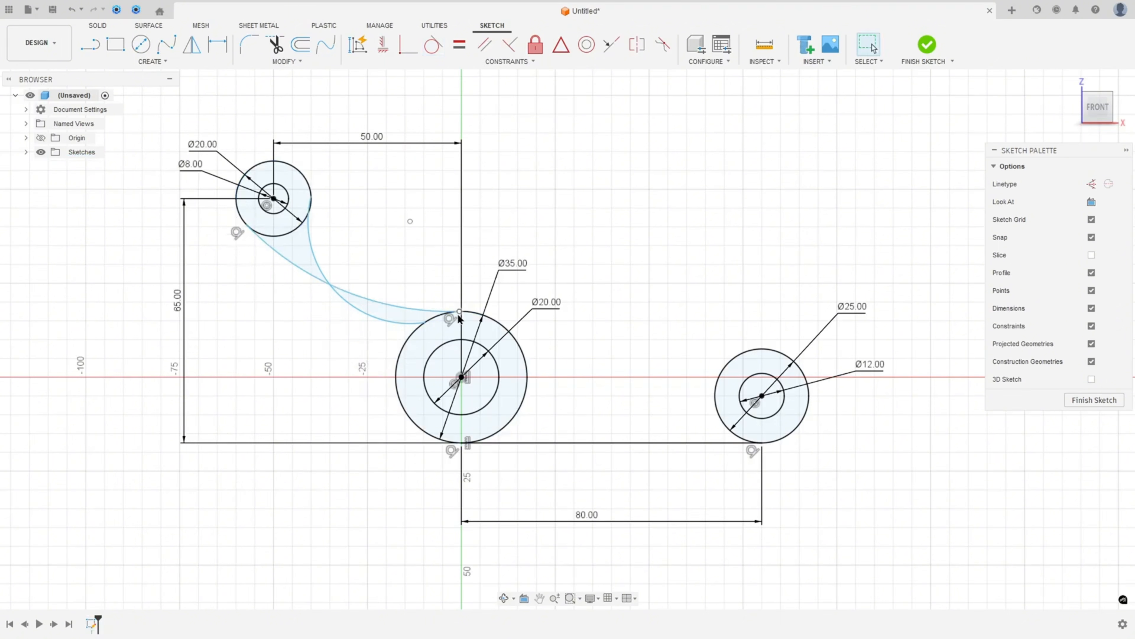
pyautogui.moveTo(460, 313)
pyautogui.mouseDown()
pyautogui.moveTo(413, 389)
pyautogui.moveTo(440, 521)
pyautogui.mouseUp()
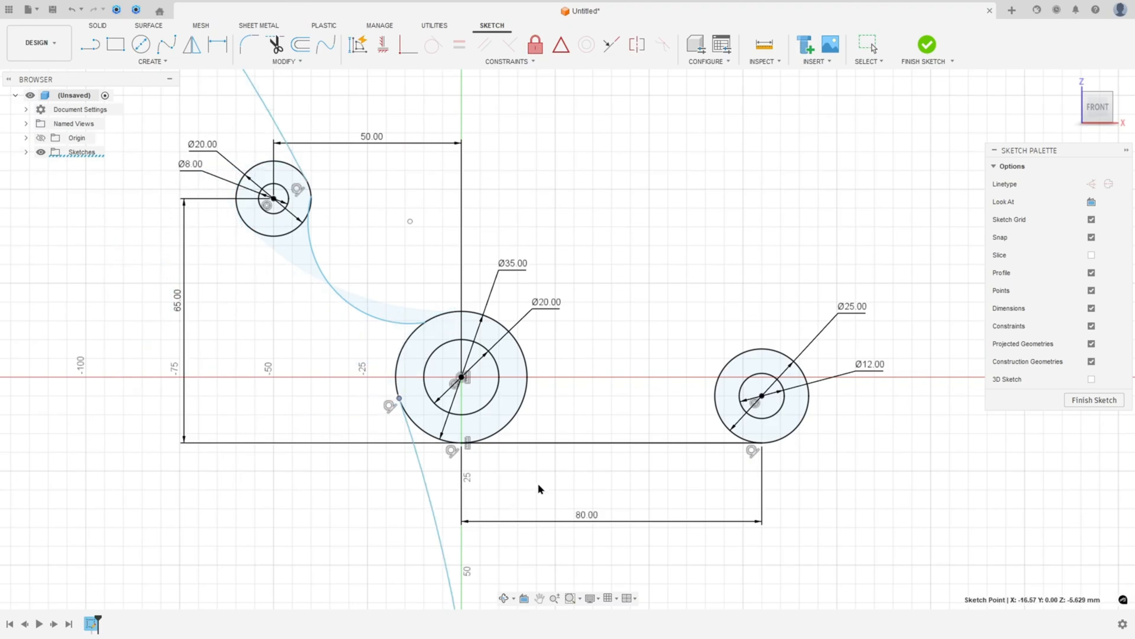
pyautogui.hotkey('ctrl', 'z')
pyautogui.hotkey('ctrl', 'z')
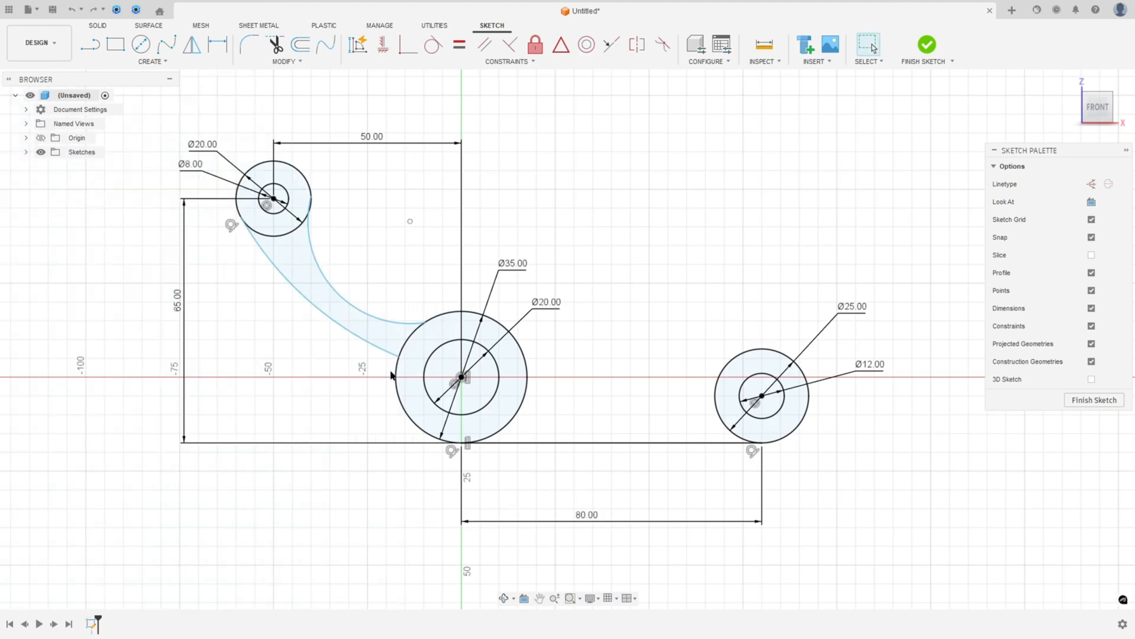
# - Move the outer arc's lower end to the underside of the 35 mm circle and make the arc tangent to that circle
pyautogui.moveTo(397, 358)
pyautogui.mouseDown()
pyautogui.moveTo(397, 420)
pyautogui.moveTo(443, 447)
pyautogui.mouseUp()
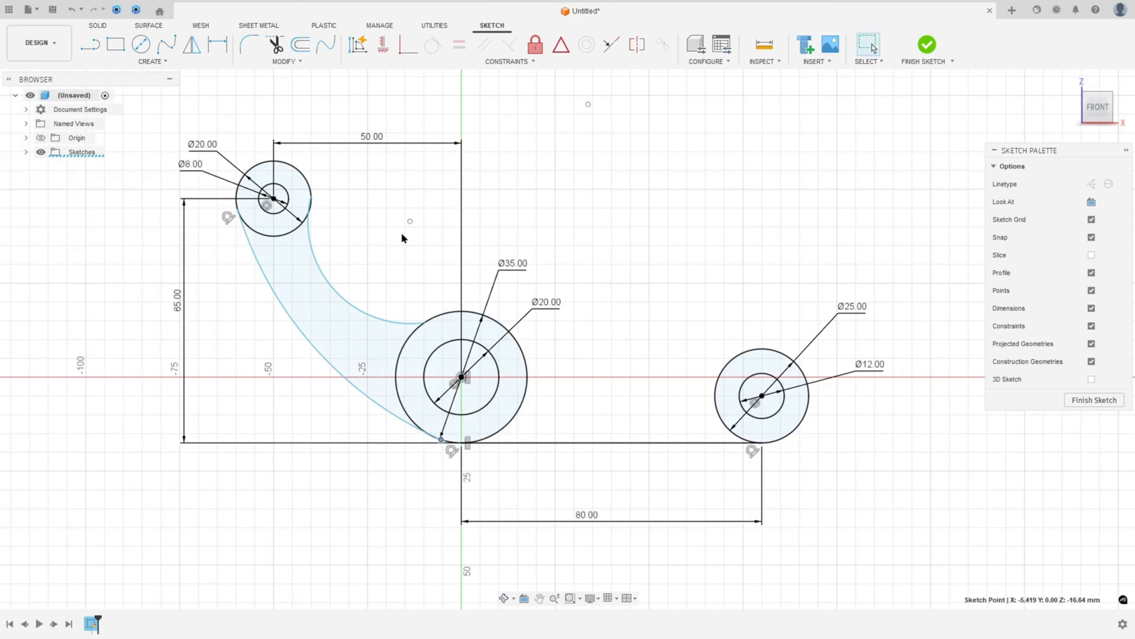
pyautogui.click(432, 45)
pyautogui.click(373, 408)
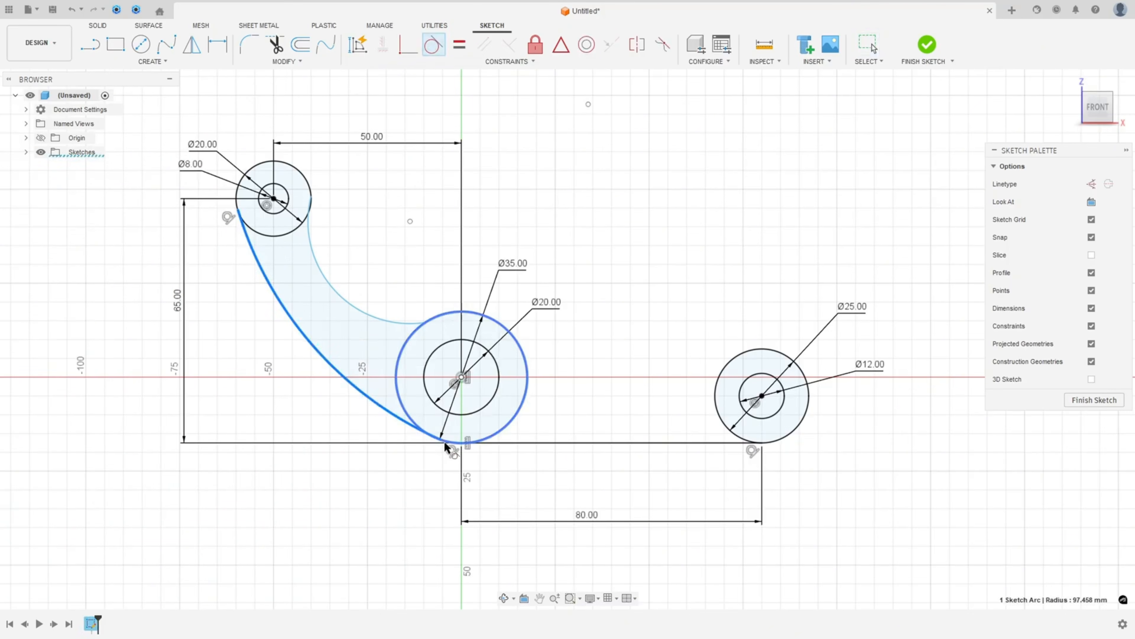
pyautogui.click(446, 442)
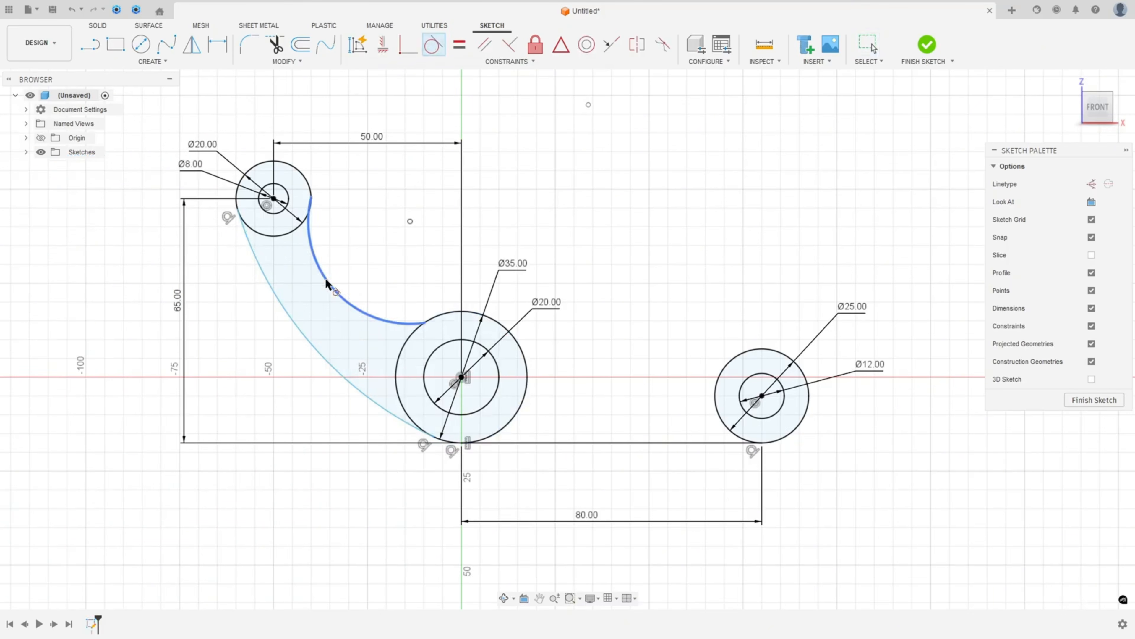
# - Make the left arm's inner arc tangent to both the upper 20 mm circle and the 35 mm circle
pyautogui.click(308, 231)
pyautogui.click(308, 187)
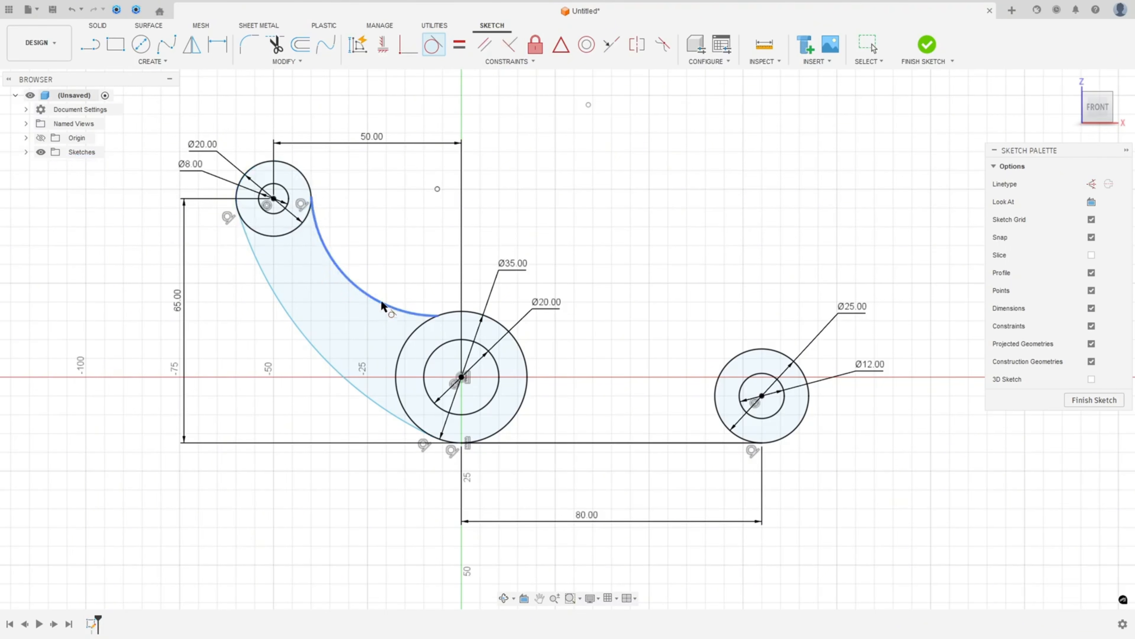
pyautogui.click(425, 318)
pyautogui.click(455, 314)
pyautogui.press('Escape')
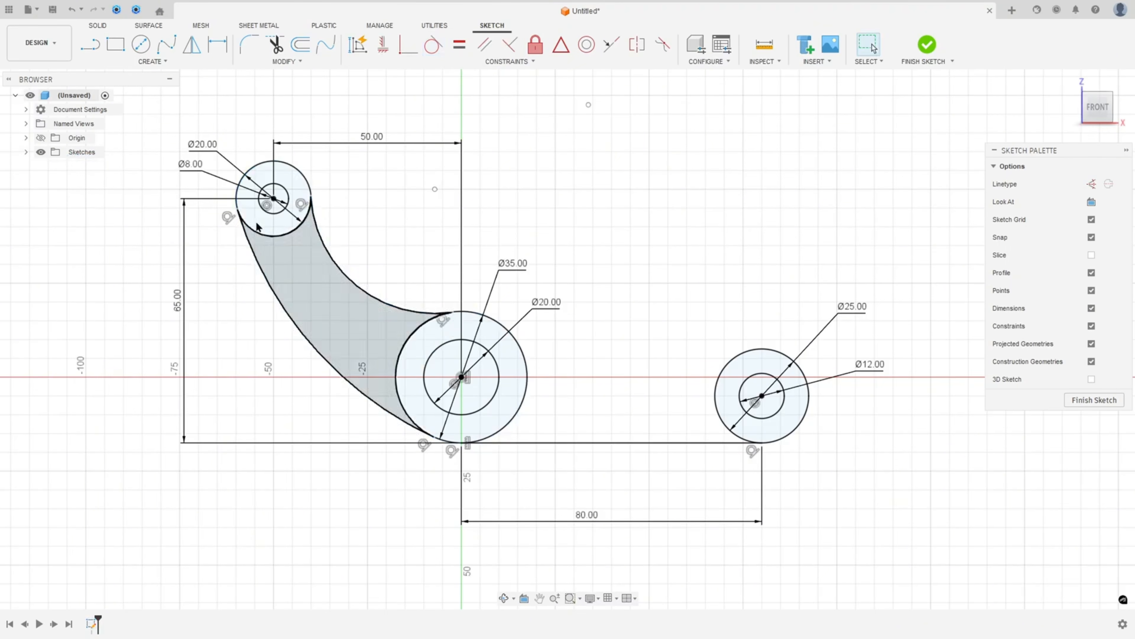
# - Dimension the left arm's outer arc with a 70 mm radius
pyautogui.press('d')
pyautogui.click(273, 297)
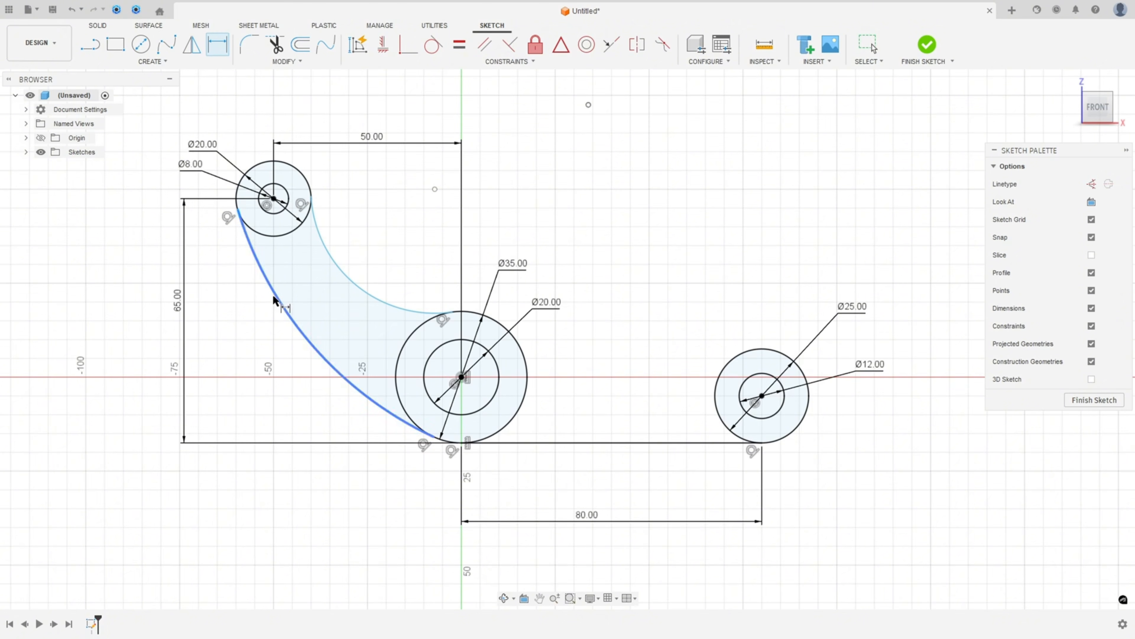
pyautogui.click(255, 334)
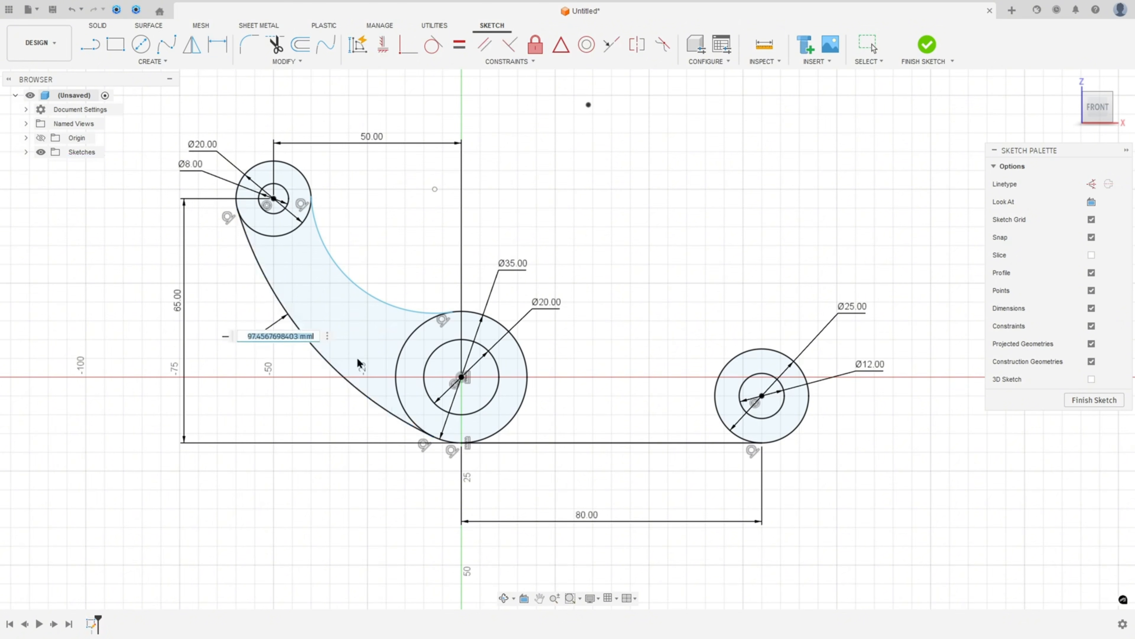
pyautogui.write('70')
pyautogui.press('Return')
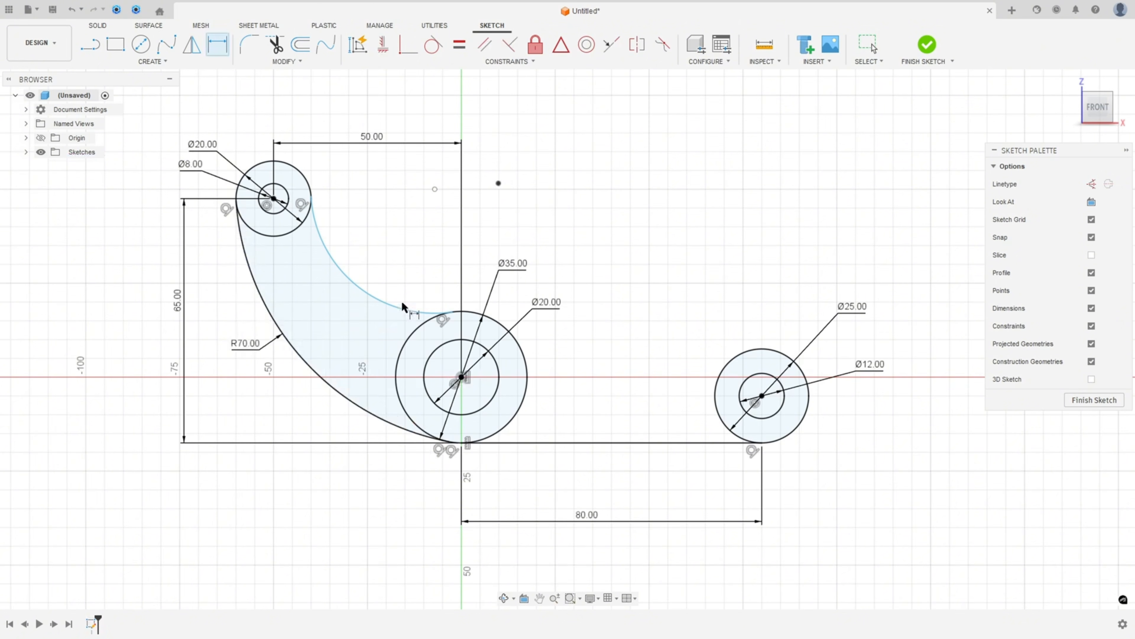
# - Dimension the left arm's inner arc with a 23 mm radius
pyautogui.click(338, 267)
pyautogui.click(372, 242)
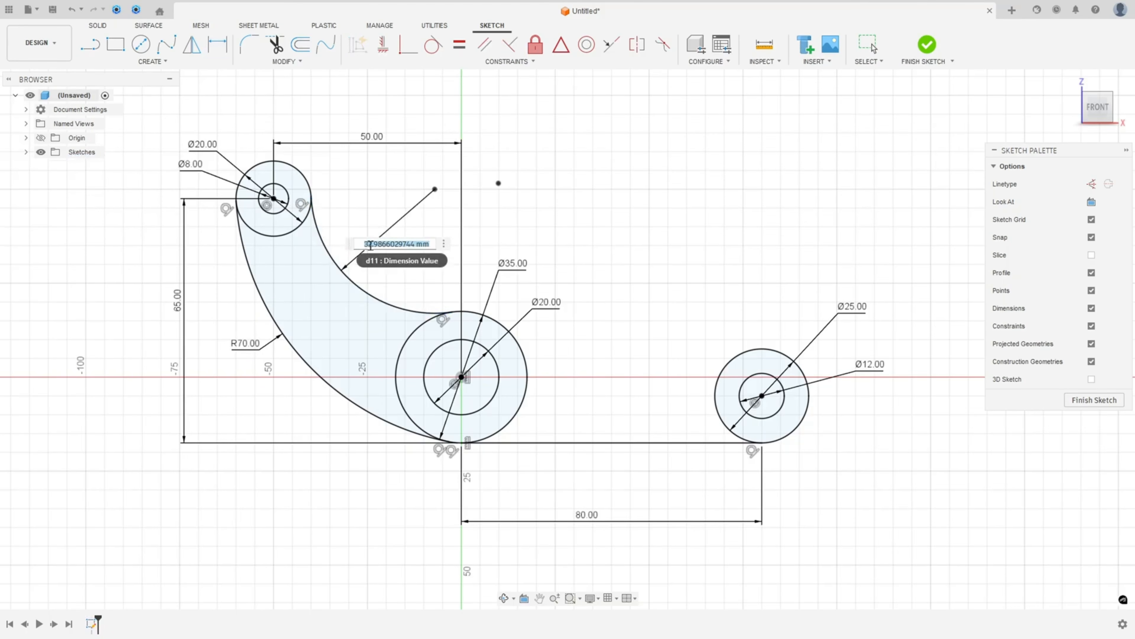
pyautogui.write('23')
pyautogui.press('Return')
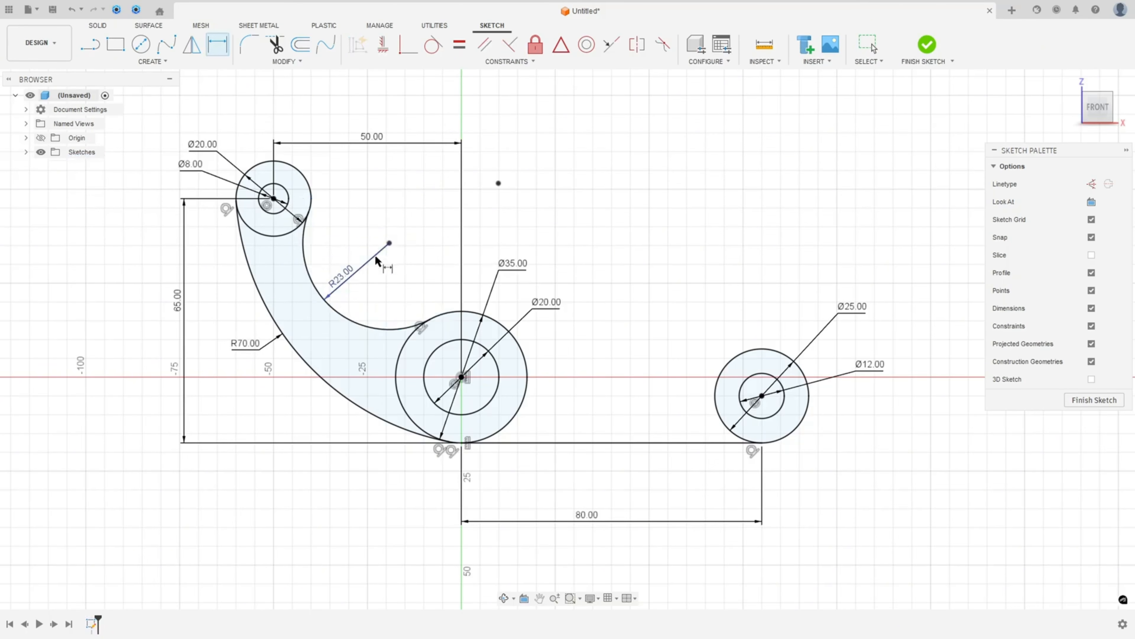
# - In the PDF drawing, trace the right arm's R35 and R130 arcs in red and strike through their radius labels on view Y
pyautogui.moveTo(497, 400); pyautogui.dragTo(436, 398, button='middle')
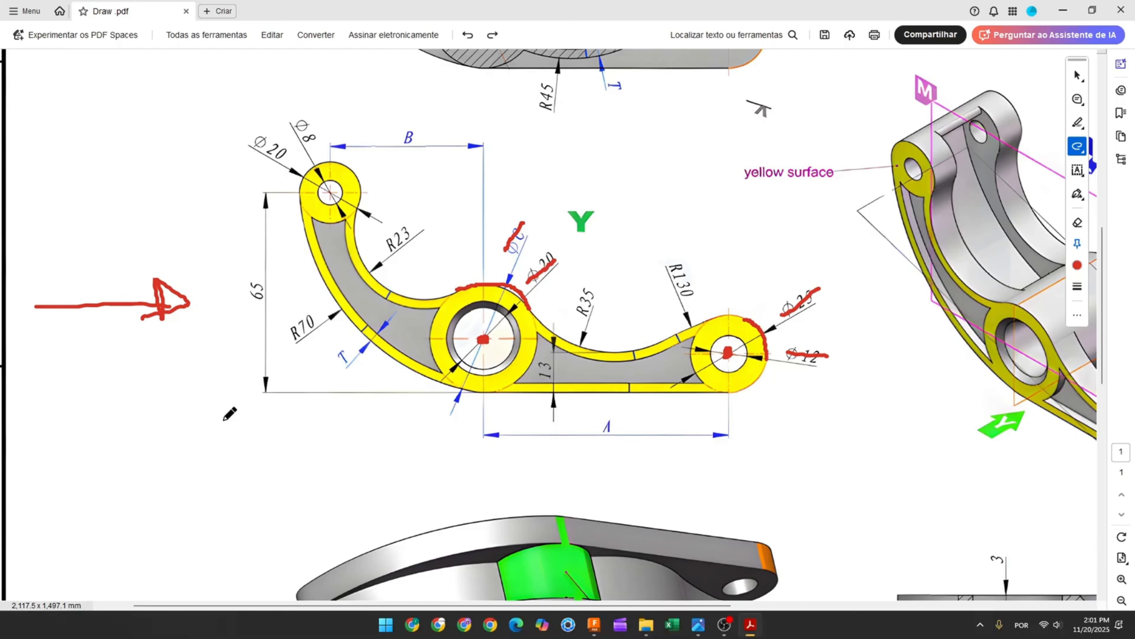
pyautogui.moveTo(531, 307)
pyautogui.mouseDown()
pyautogui.moveTo(586, 349)
pyautogui.moveTo(628, 352)
pyautogui.mouseUp()
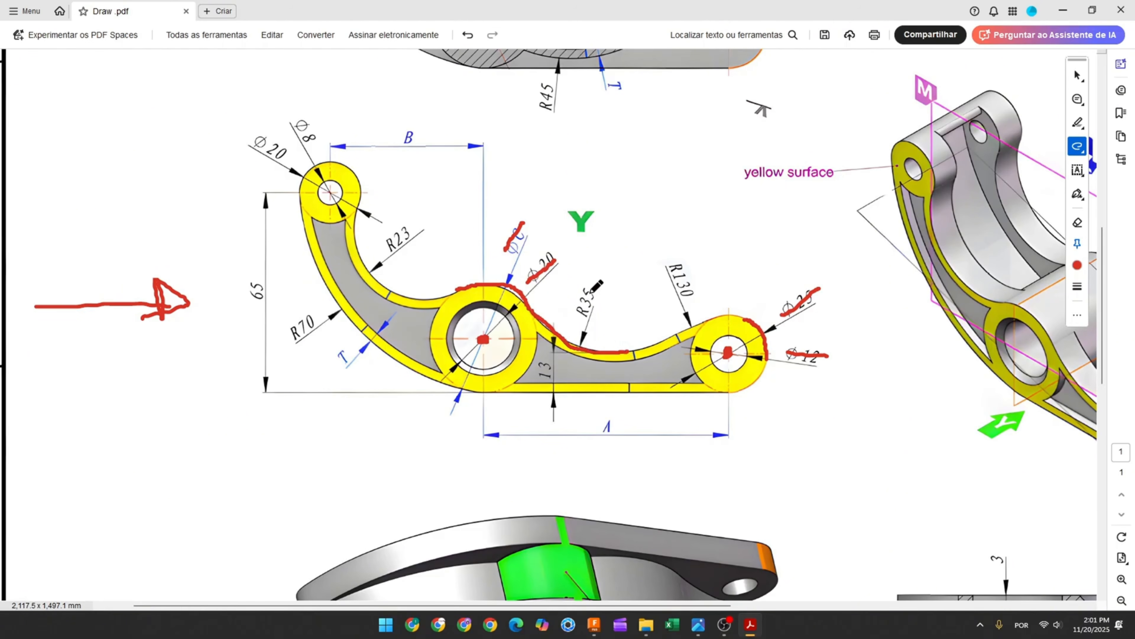
pyautogui.moveTo(593, 288); pyautogui.dragTo(581, 319)
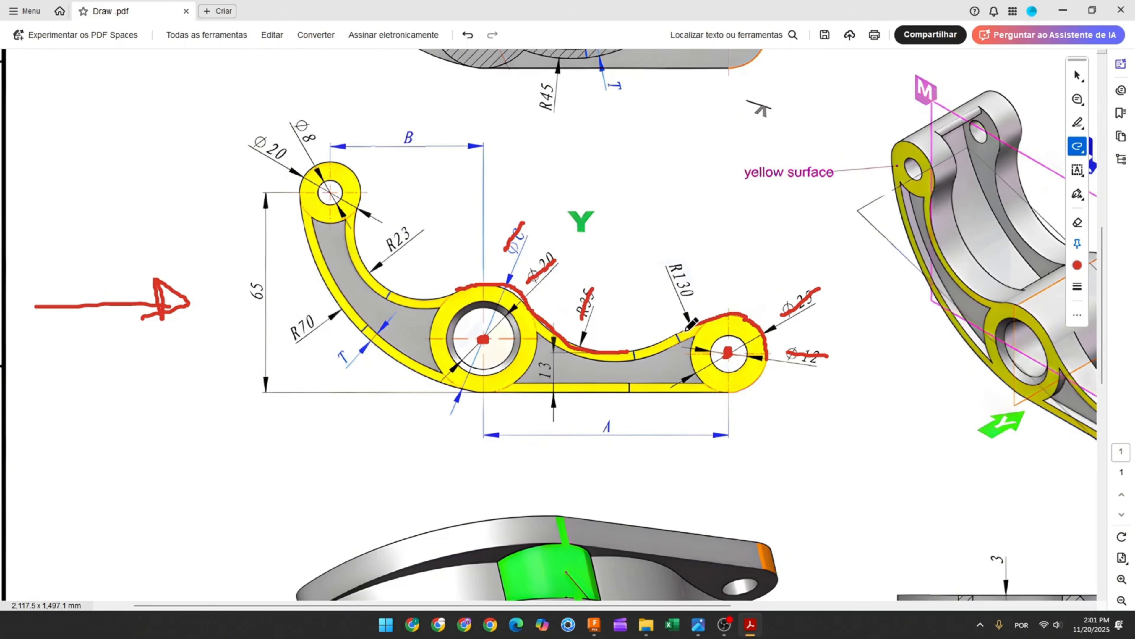
pyautogui.moveTo(686, 330); pyautogui.dragTo(680, 332)
pyautogui.moveTo(673, 263); pyautogui.dragTo(691, 295)
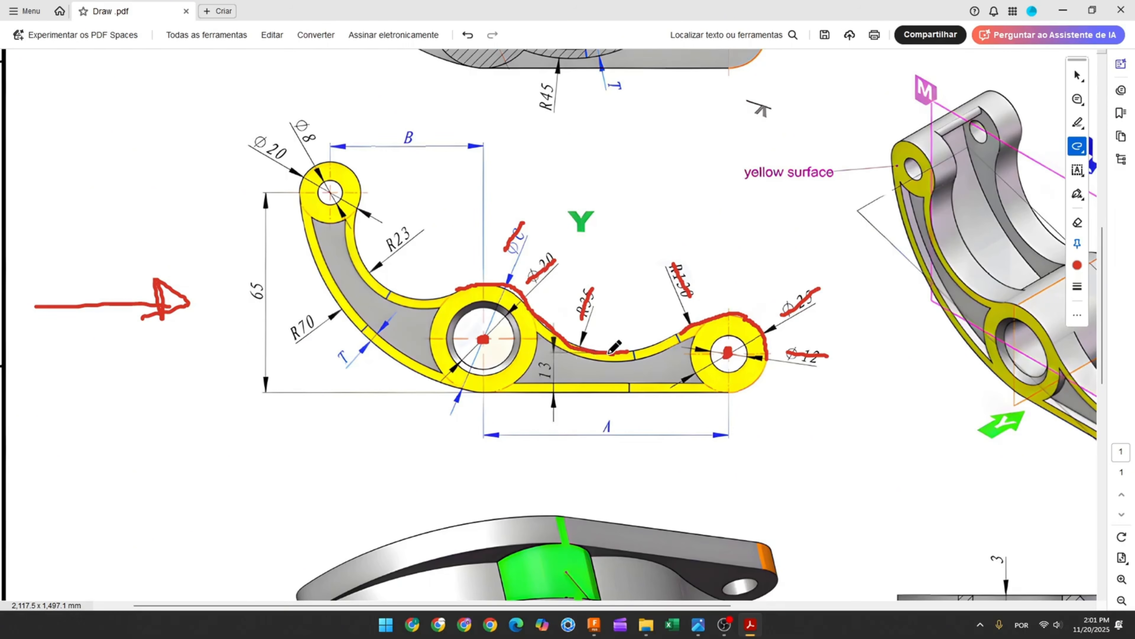
pyautogui.moveTo(601, 288)
pyautogui.mouseDown()
pyautogui.moveTo(582, 310)
pyautogui.moveTo(596, 290)
pyautogui.mouseUp()
# - Undo the latest red strokes on view Y and strike through the right arm's 13 mm height dimension
pyautogui.hotkey('ctrl', 'z')
pyautogui.hotkey('ctrl', 'z')
pyautogui.hotkey('ctrl', 'z')
pyautogui.hotkey('ctrl', 'z')
pyautogui.hotkey('ctrl', 'z')
pyautogui.hotkey('ctrl', 'z')
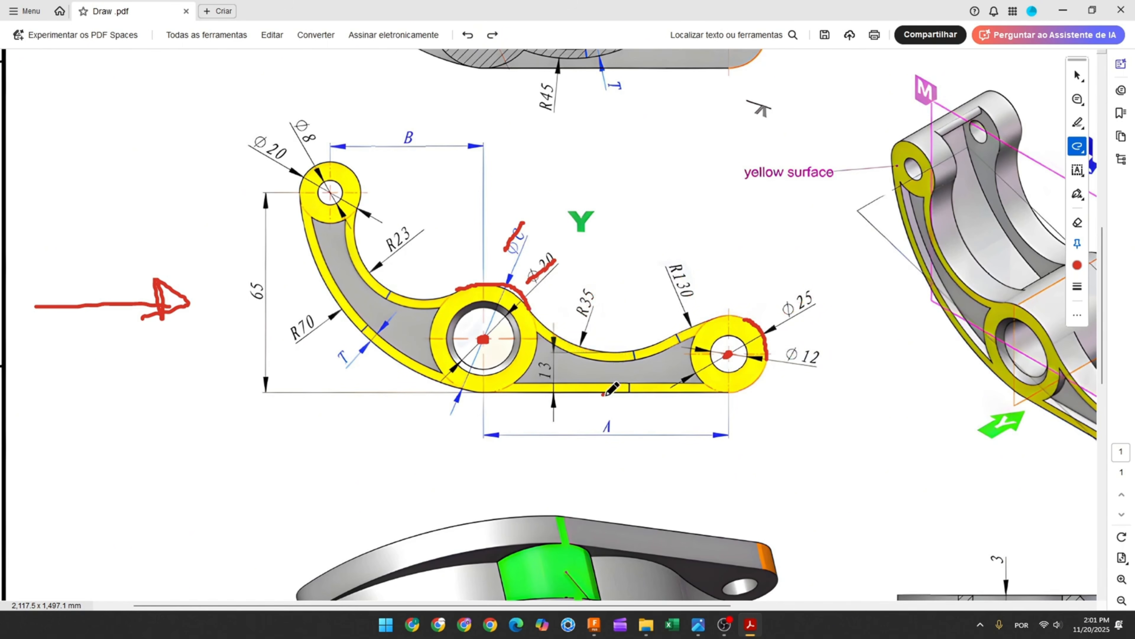
pyautogui.moveTo(546, 359); pyautogui.dragTo(545, 374)
# - Back in the Fusion sketch, draw two connected 3-point arcs, dipping then rising, from the 35 mm circle's right side to the 25 mm circle's top
pyautogui.click(593, 624)
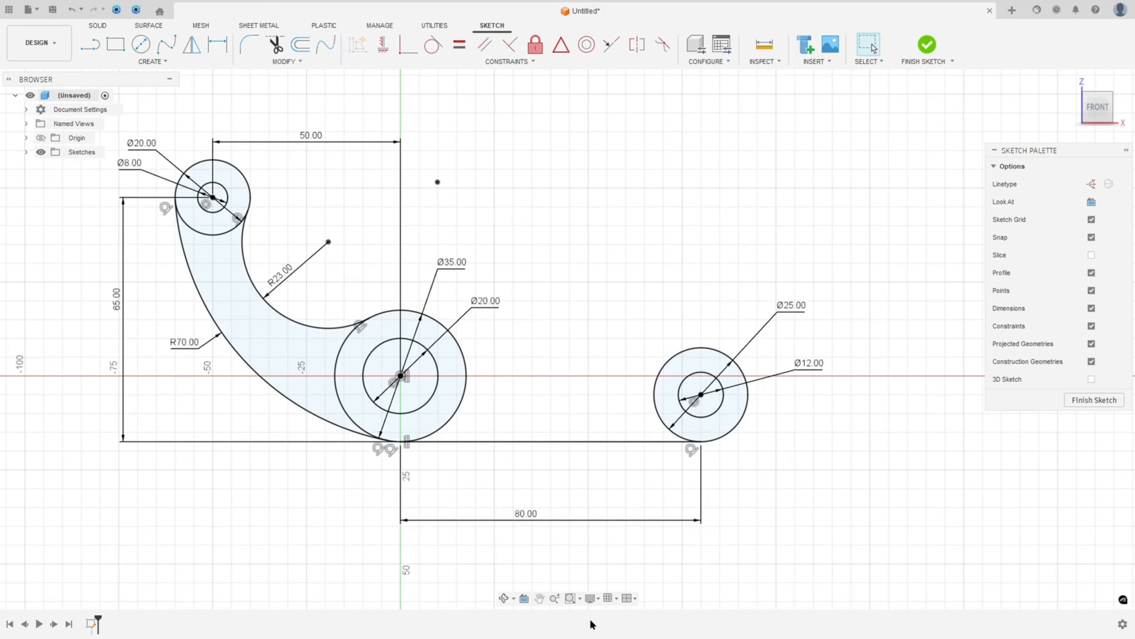
pyautogui.click(152, 62)
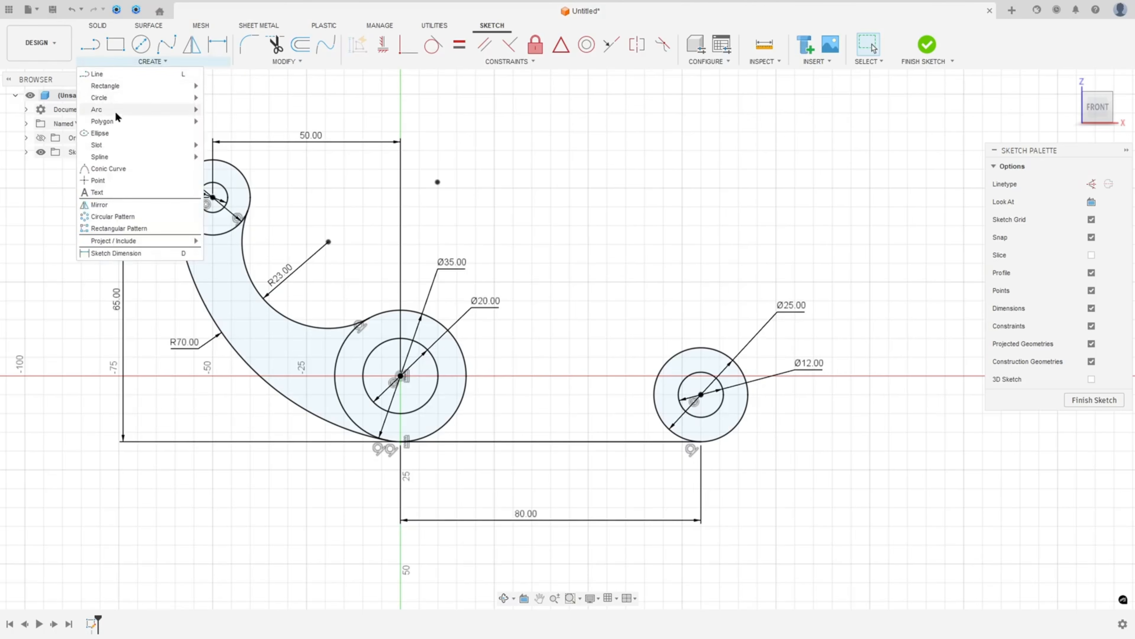
pyautogui.moveTo(162, 114)
pyautogui.click(237, 121)
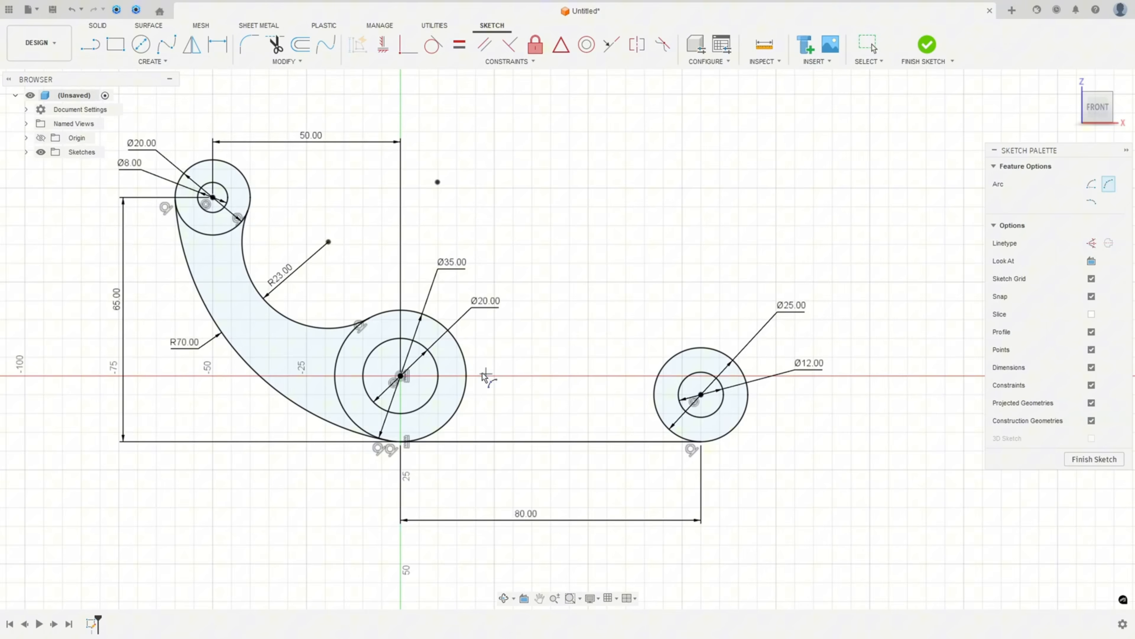
pyautogui.click(459, 344)
pyautogui.click(591, 370)
pyautogui.click(581, 388)
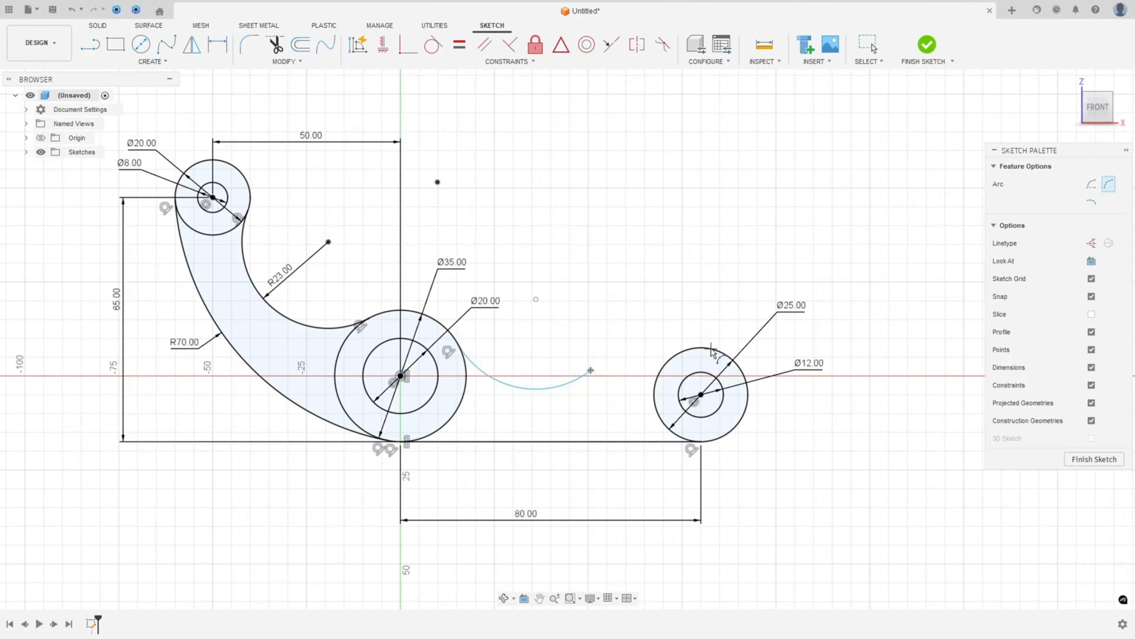
pyautogui.click(697, 349)
pyautogui.press('Escape')
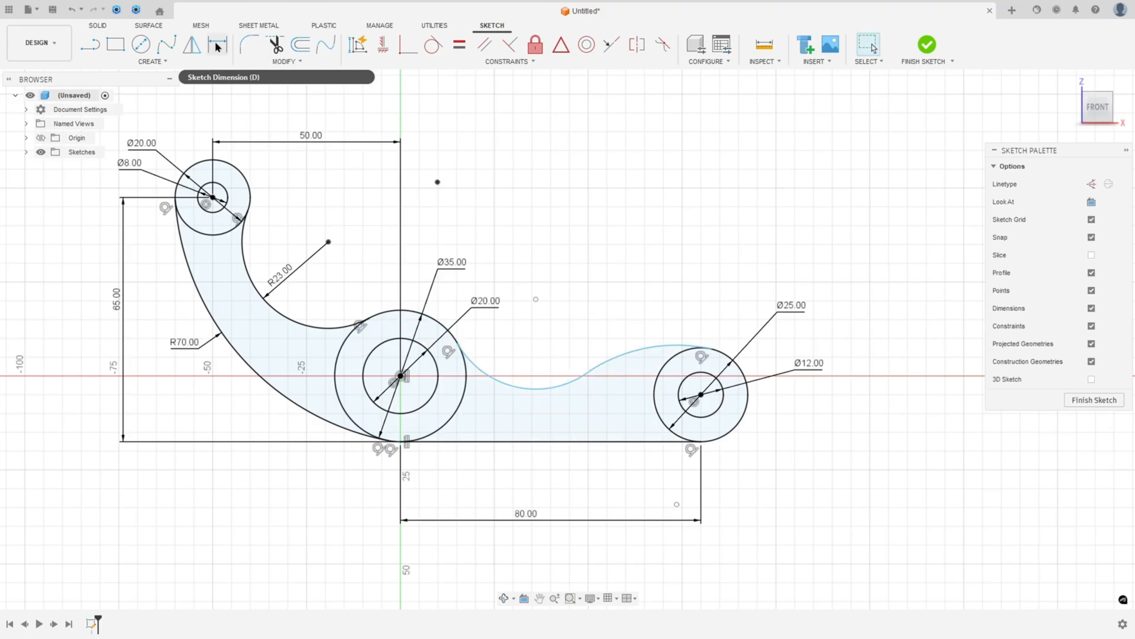
# - Make the right arm's two upper arcs tangent to each other where they meet
pyautogui.click(433, 44)
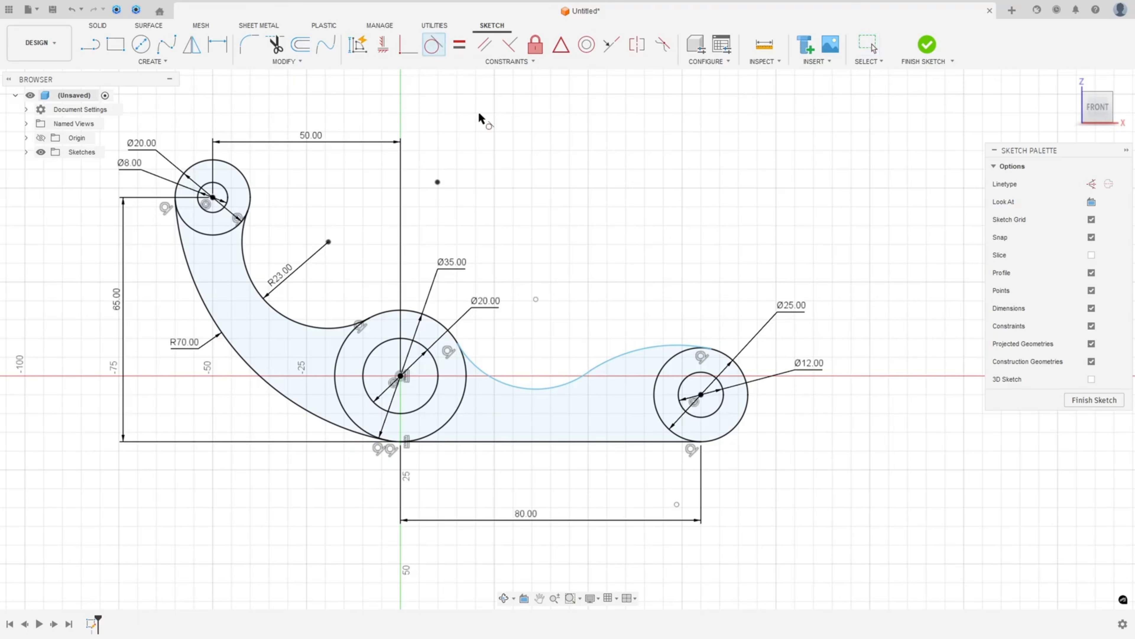
pyautogui.click(604, 374)
pyautogui.click(583, 385)
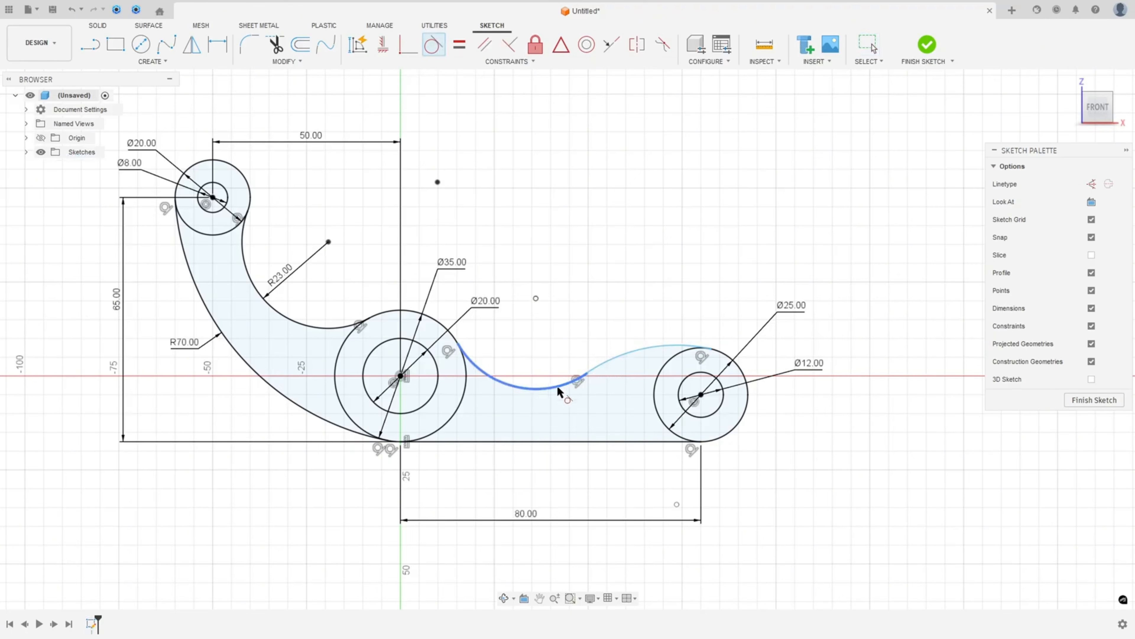
# - Dimension the right arm's concave arc beside the 35 mm circle with a 35 mm radius
pyautogui.click(217, 45)
pyautogui.click(518, 392)
pyautogui.click(536, 299)
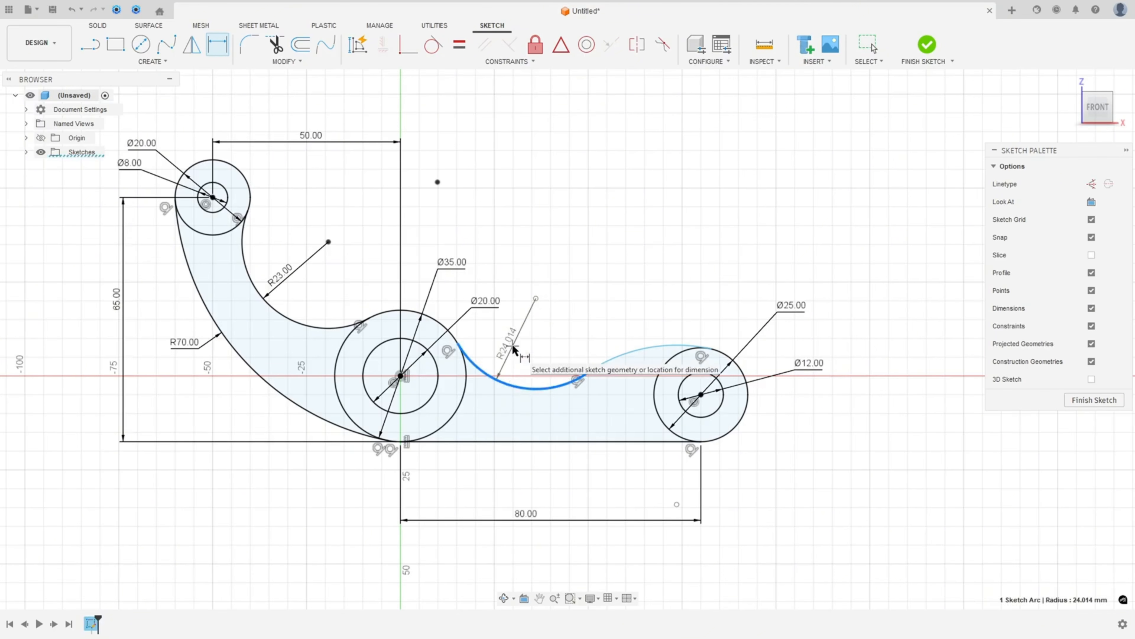
pyautogui.click(514, 346)
pyautogui.write('35')
pyautogui.press('Return')
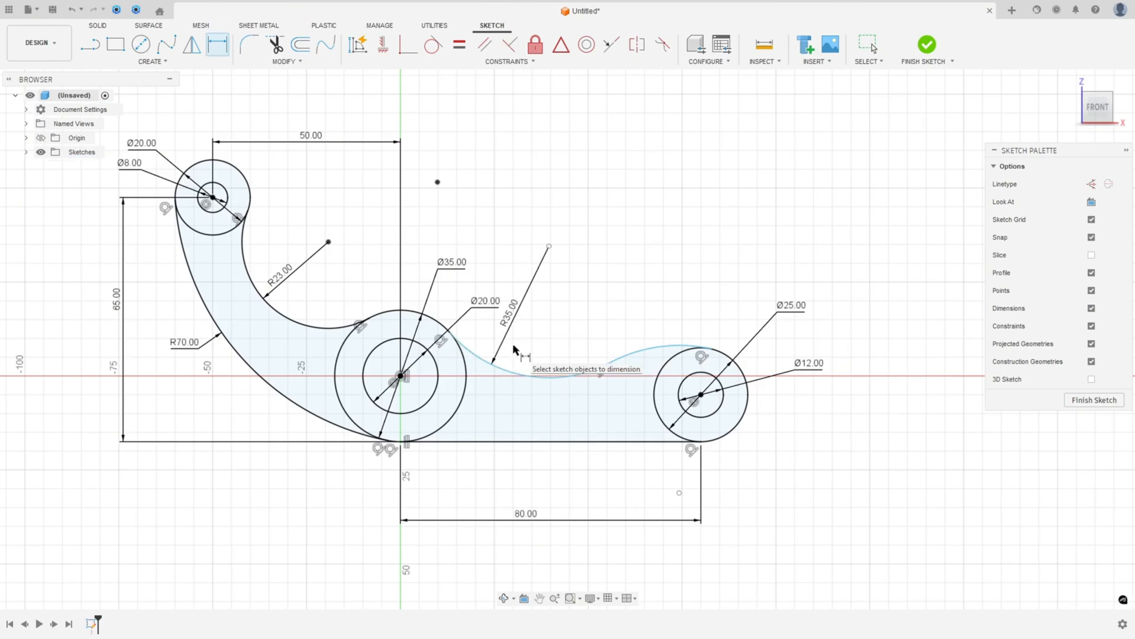
# - Dimension the right arm's arc that meets the 25 mm circle with a 130 mm radius
pyautogui.click(655, 354)
pyautogui.click(641, 287)
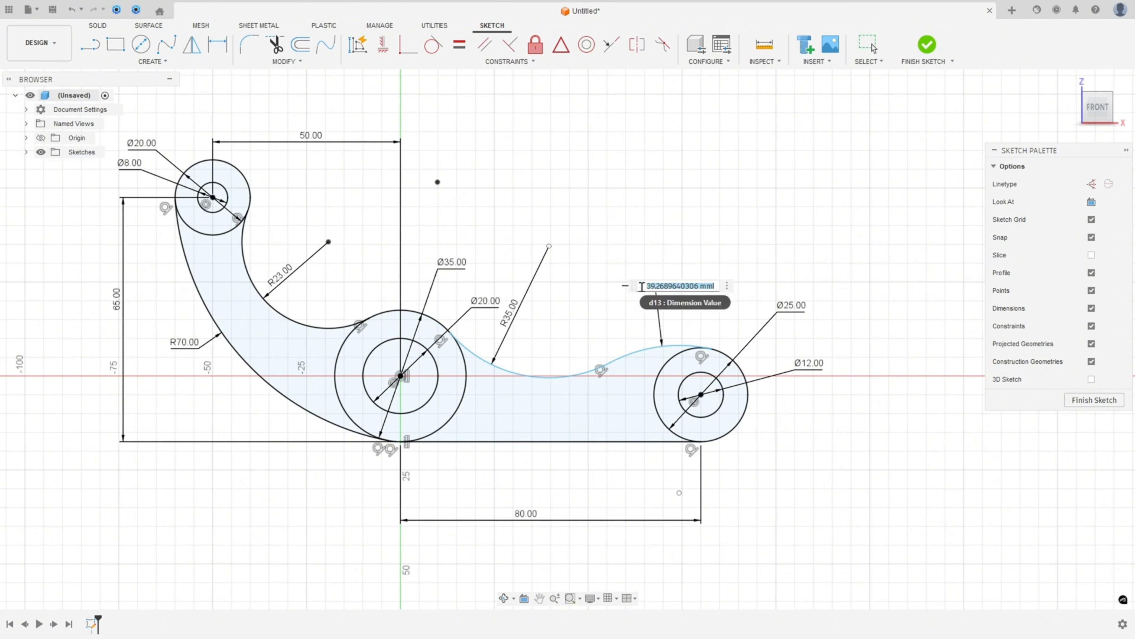
pyautogui.write('130')
pyautogui.press('Return')
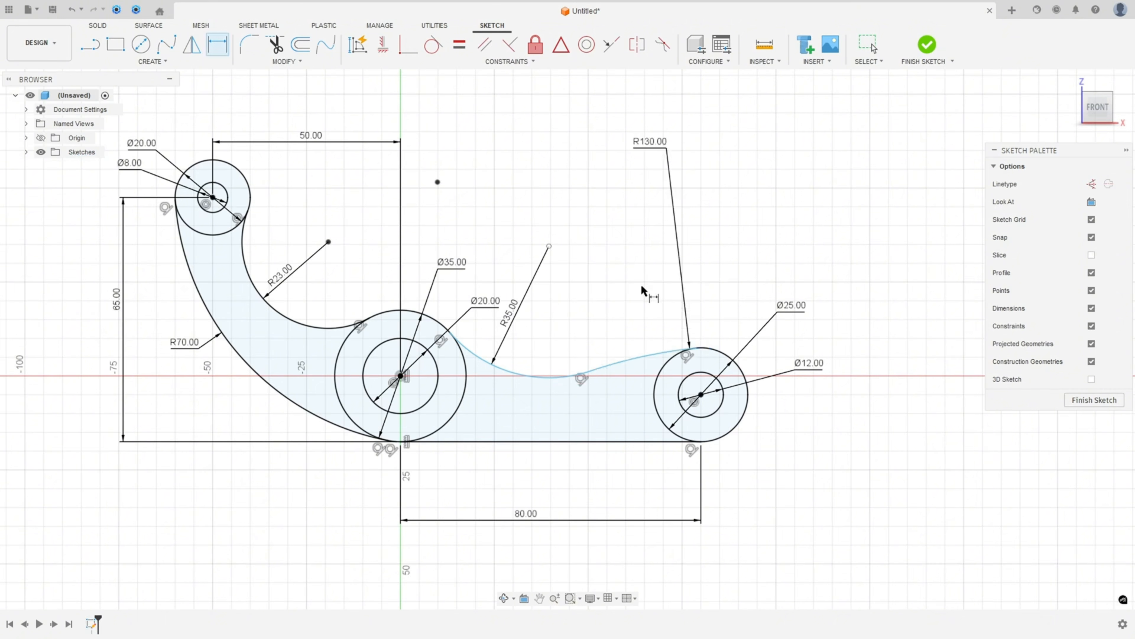
# - Using the Pick Circle/Arc Tangent option, dimension the height from the bottom line to the R35 arc's lowest point as 13 mm
pyautogui.rightClick(552, 328)
pyautogui.click(550, 322)
pyautogui.rightClick(569, 340)
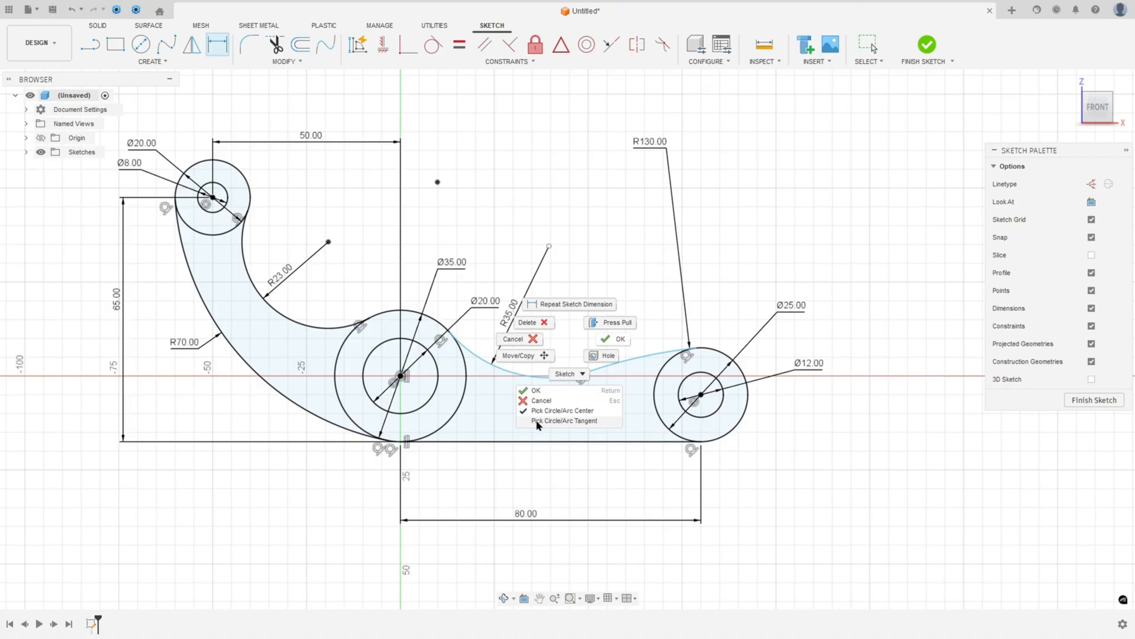
pyautogui.click(557, 422)
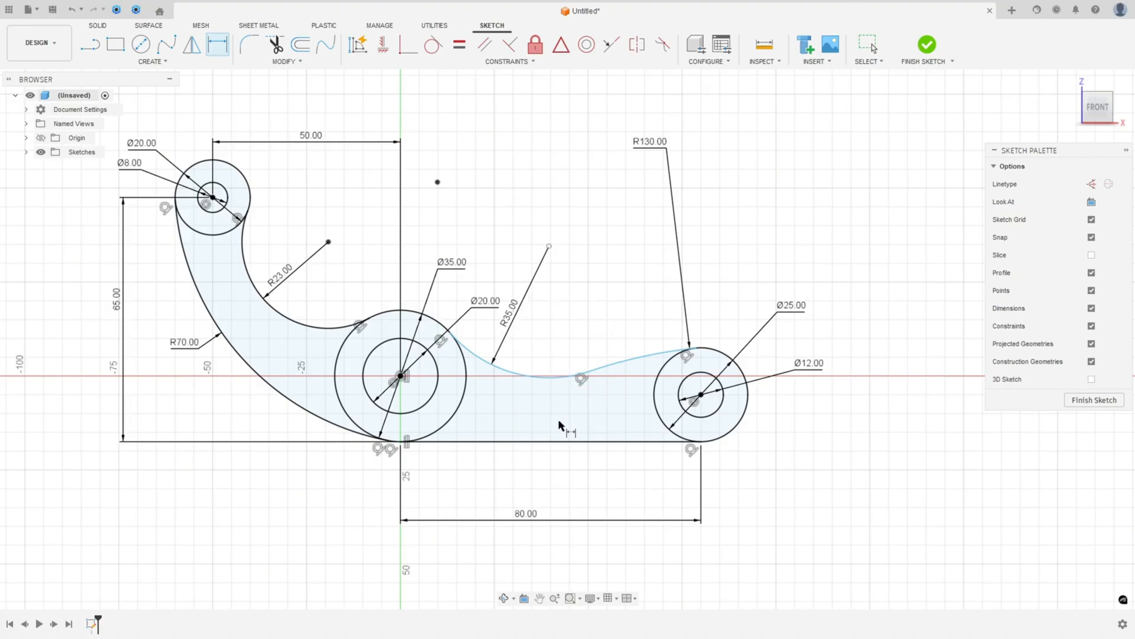
pyautogui.click(549, 378)
pyautogui.click(550, 441)
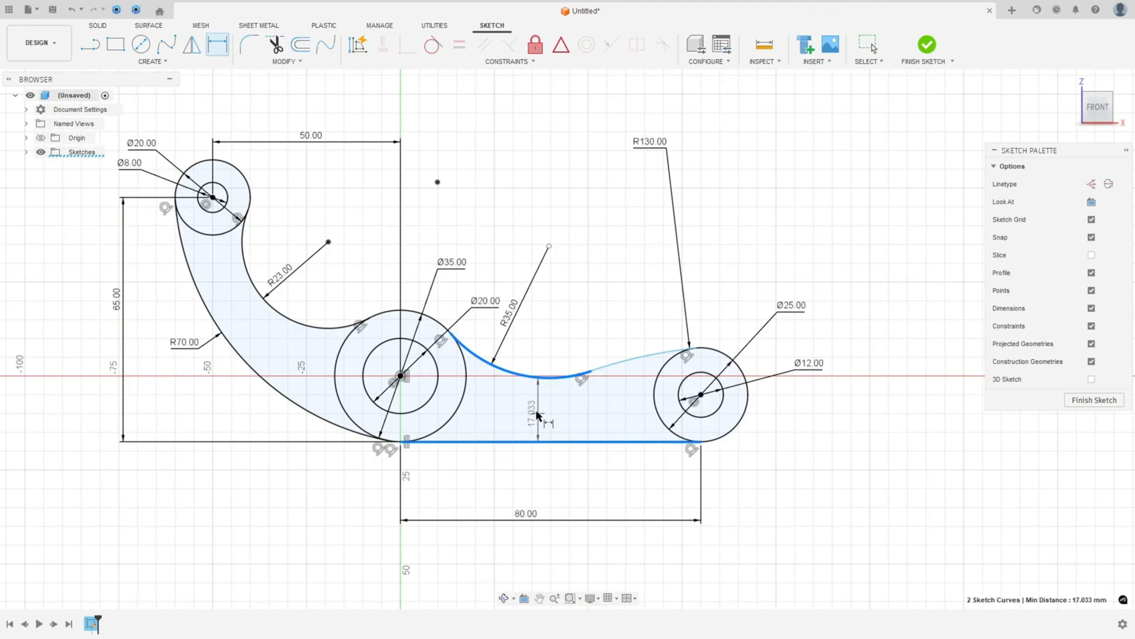
pyautogui.click(516, 409)
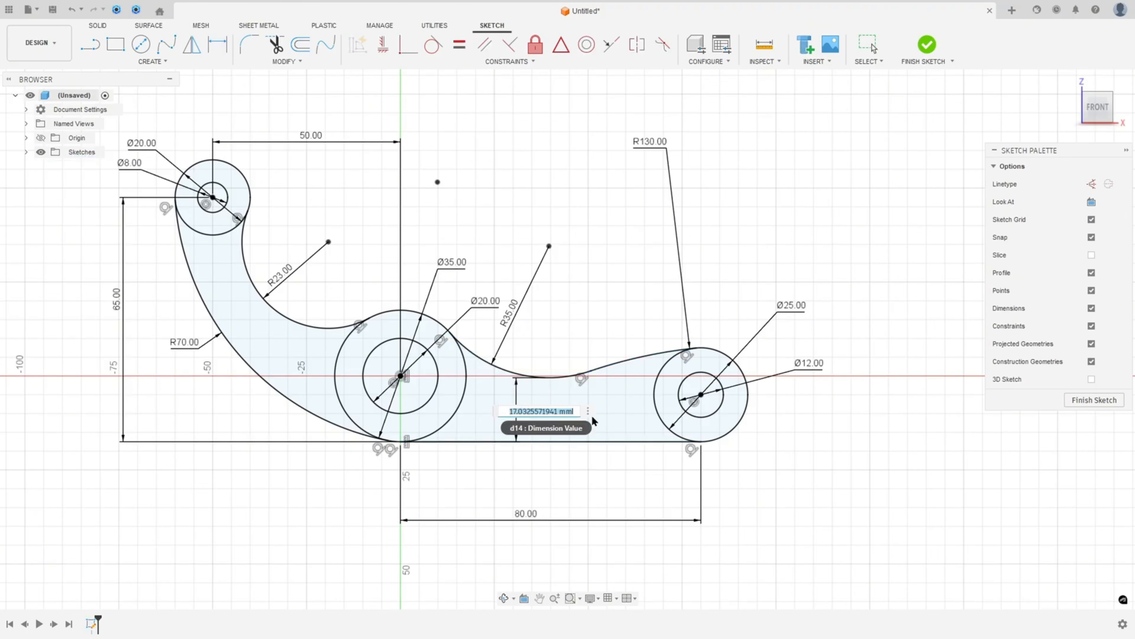
pyautogui.write('13')
pyautogui.press('Return')
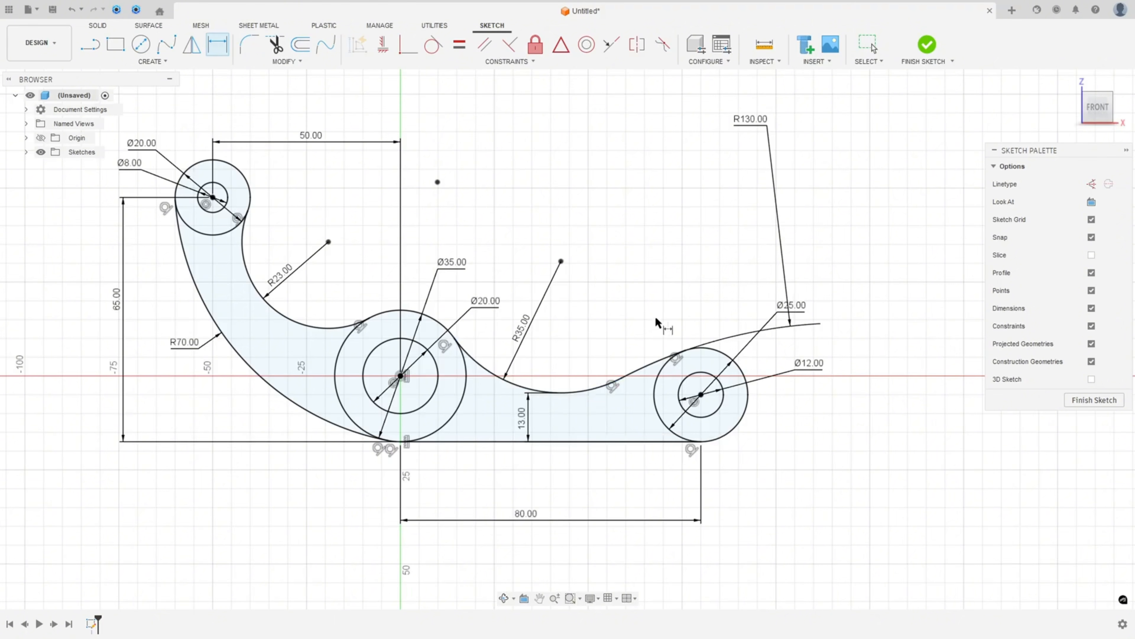
# - Bring the R130 arc's far end back to the 25 mm circle and place its radius label just above the arc
pyautogui.press('Escape')
pyautogui.moveTo(760, 126)
pyautogui.mouseDown()
pyautogui.moveTo(624, 230)
pyautogui.moveTo(633, 299)
pyautogui.mouseUp()
pyautogui.moveTo(590, 218); pyautogui.dragTo(677, 248, button='middle')
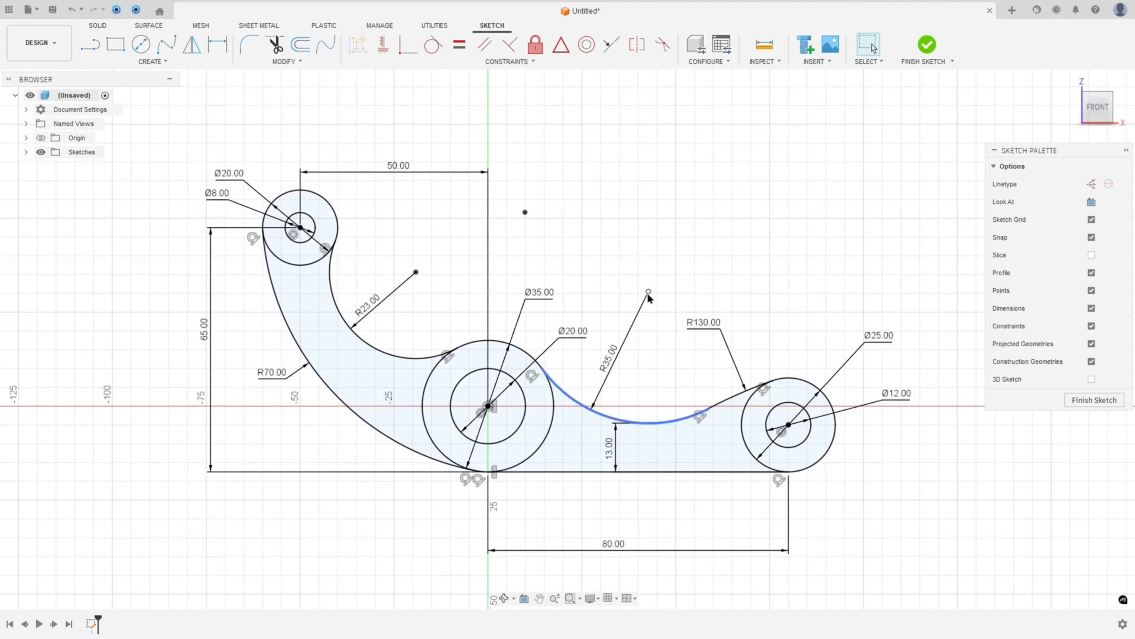
# - Return to the front view and finish the bracket's side-profile sketch
pyautogui.moveTo(647, 291)
pyautogui.keyDown('shift'); pyautogui.mouseDown(button='middle')
pyautogui.moveTo(647, 267)
pyautogui.moveTo(657, 301)
pyautogui.moveTo(675, 284)
pyautogui.mouseUp(button='middle'); pyautogui.keyUp('shift')
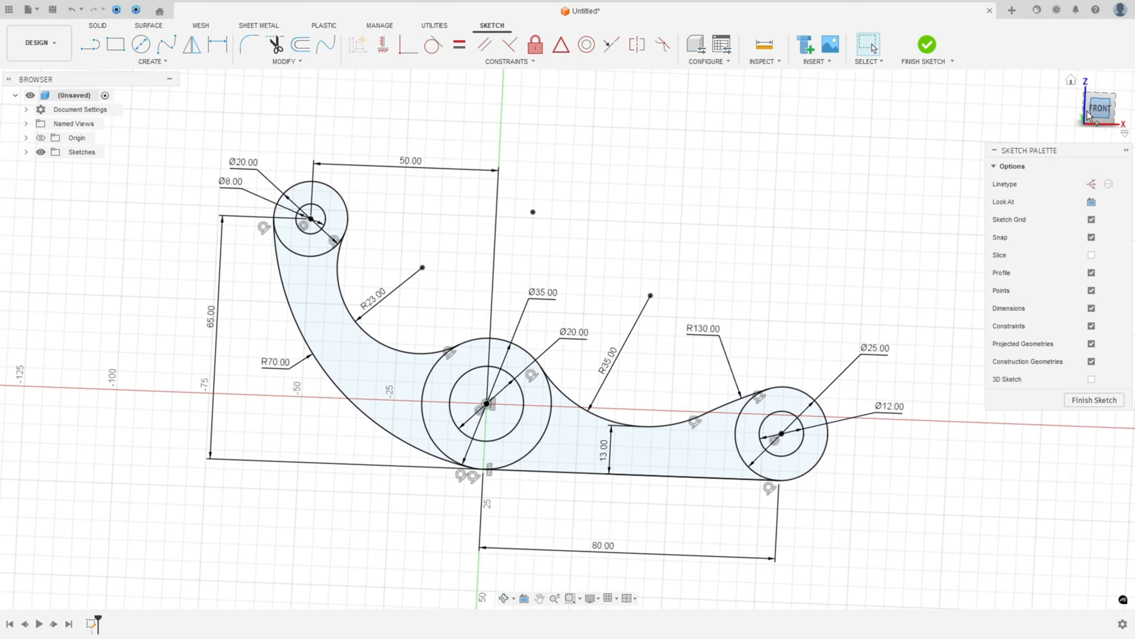
pyautogui.click(1100, 110)
pyautogui.click(927, 45)
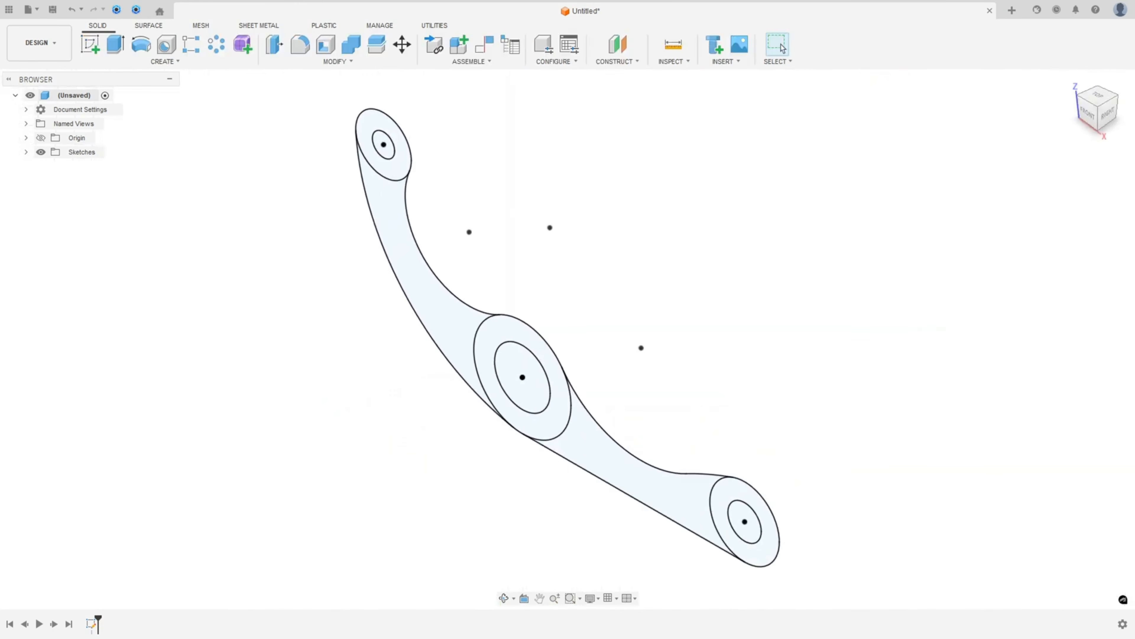
# - Switch to the PDF drawing and look up the bracket's overall width D in the Dimensions list
pyautogui.hotkey('alt', 'Tab')
pyautogui.keyDown('ctrl'); pyautogui.scroll(-3, 590, 385); pyautogui.keyUp('ctrl')
pyautogui.scroll(1, 788, 352)
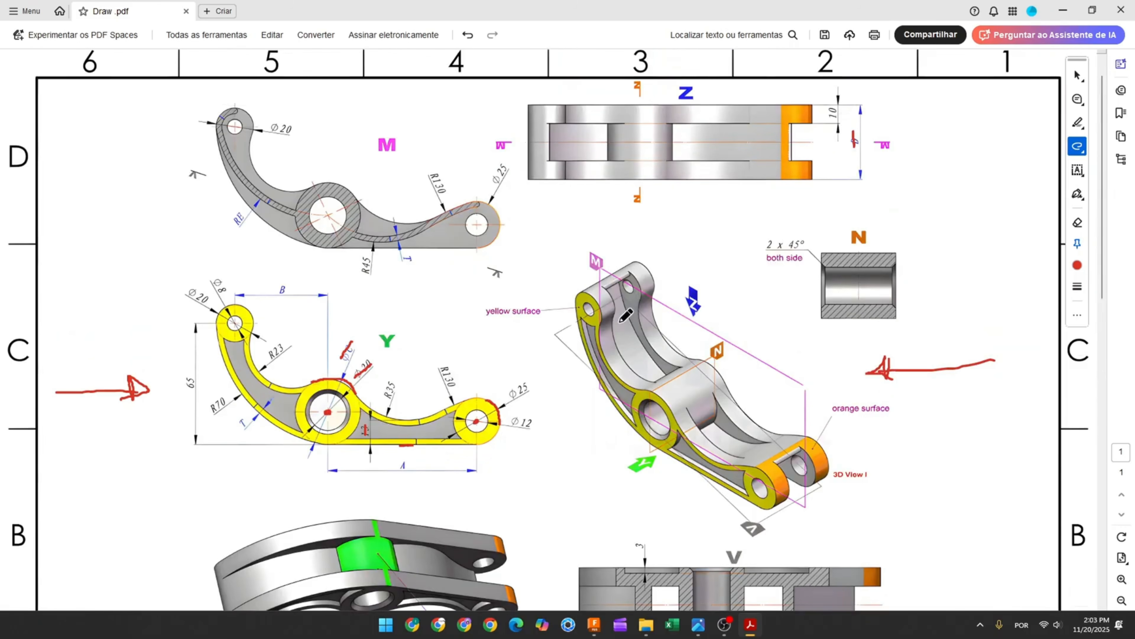
pyautogui.scroll(-4, 581, 358)
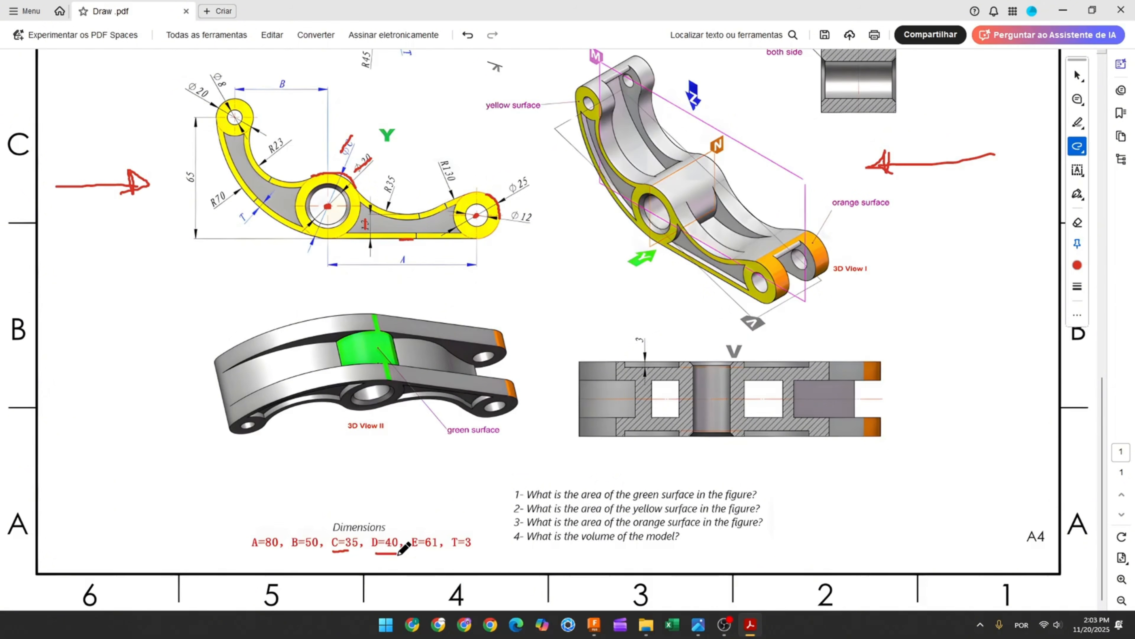
pyautogui.hotkey('alt', 'Tab')
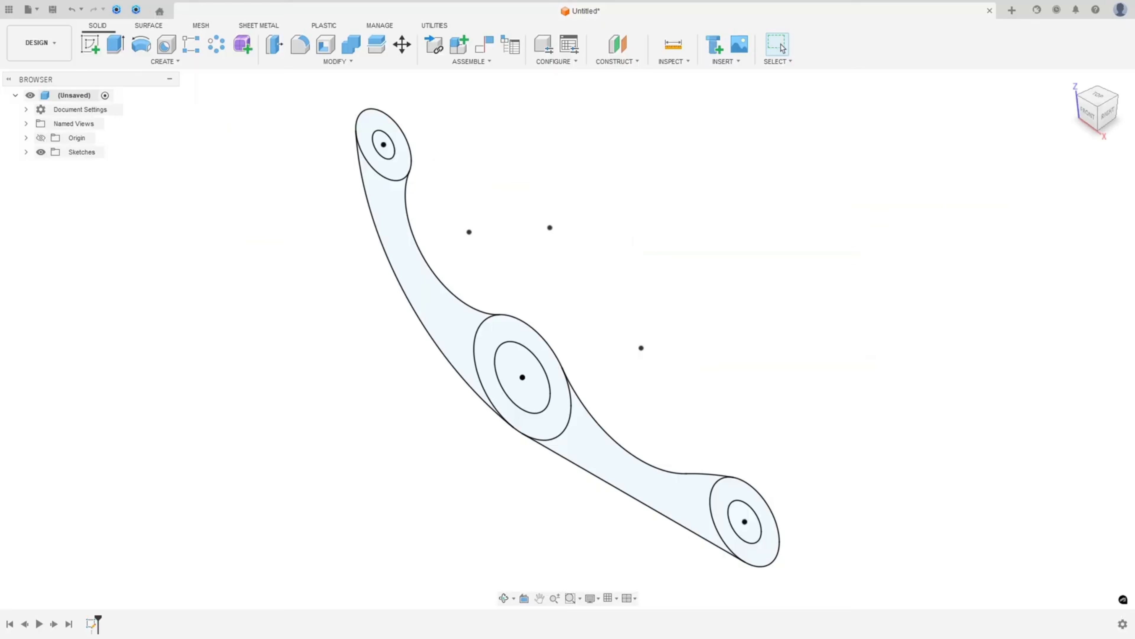
# - In Fusion, extrude the two arms and three boss rings, without the holes, symmetrically to a whole length of 40 mm as a new body
pyautogui.click(115, 45)
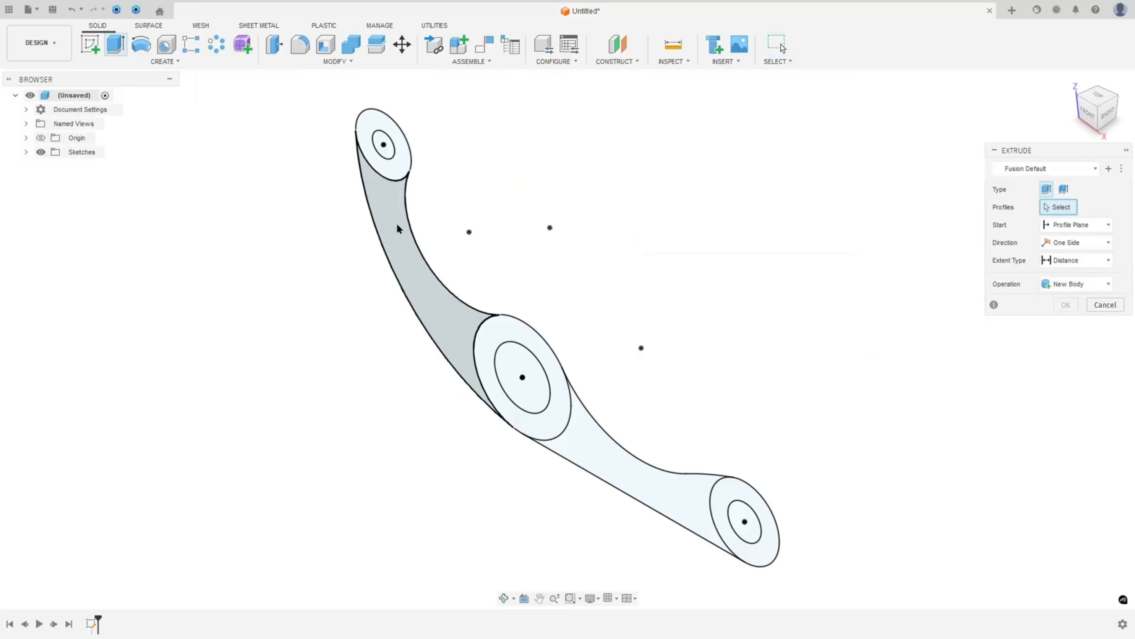
pyautogui.click(402, 249)
pyautogui.click(400, 131)
pyautogui.click(489, 355)
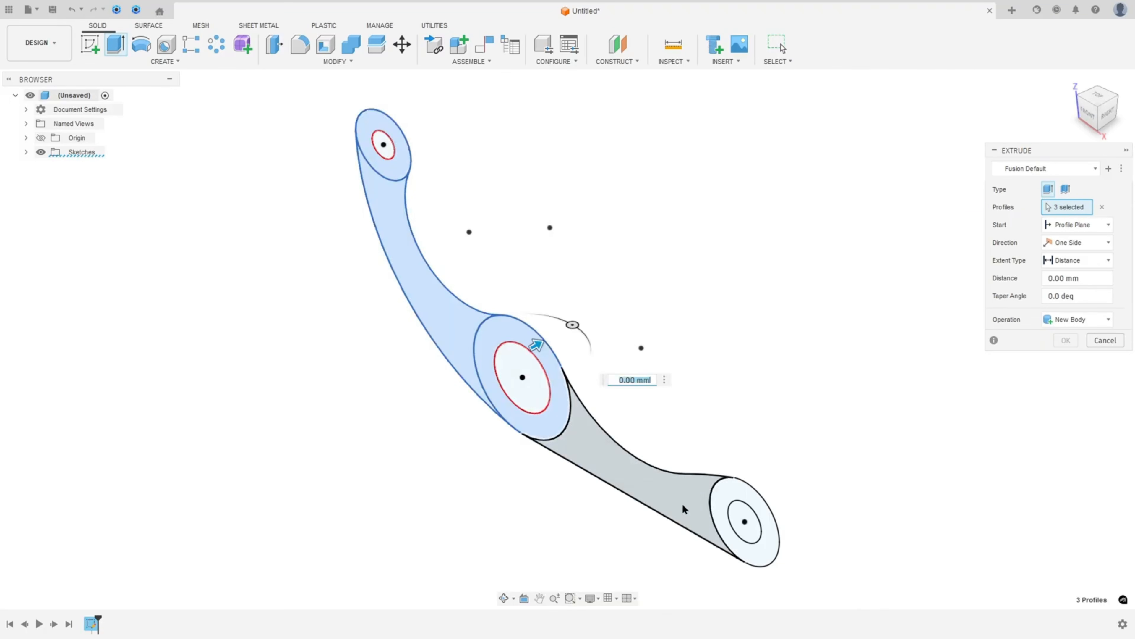
pyautogui.click(684, 508)
pyautogui.click(721, 519)
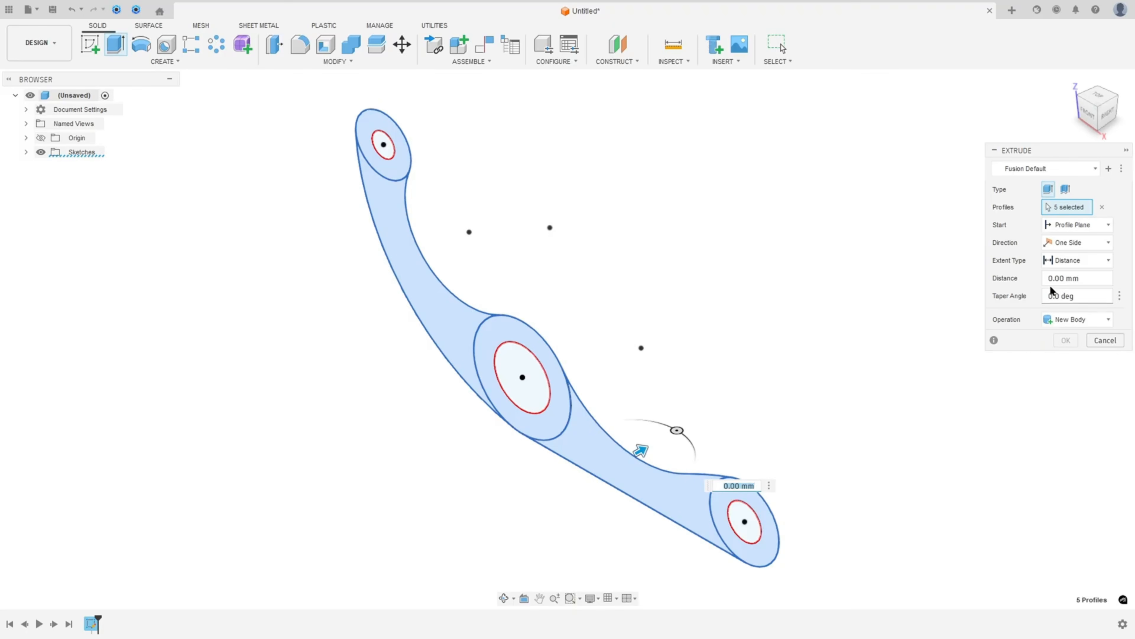
pyautogui.click(1077, 242)
pyautogui.click(1041, 288)
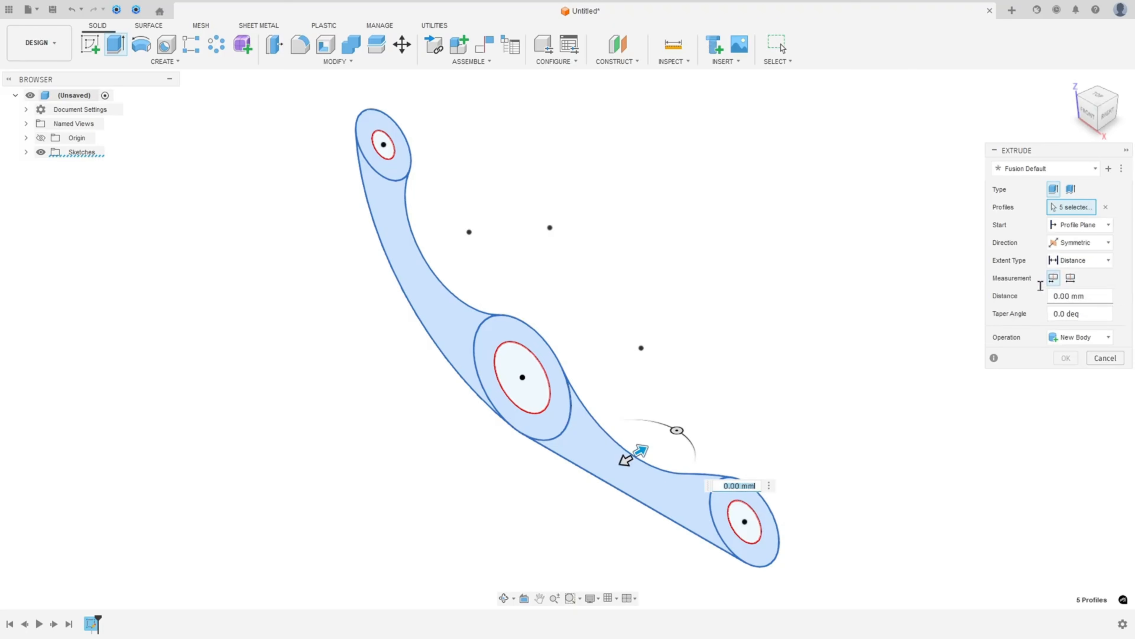
pyautogui.click(1071, 277)
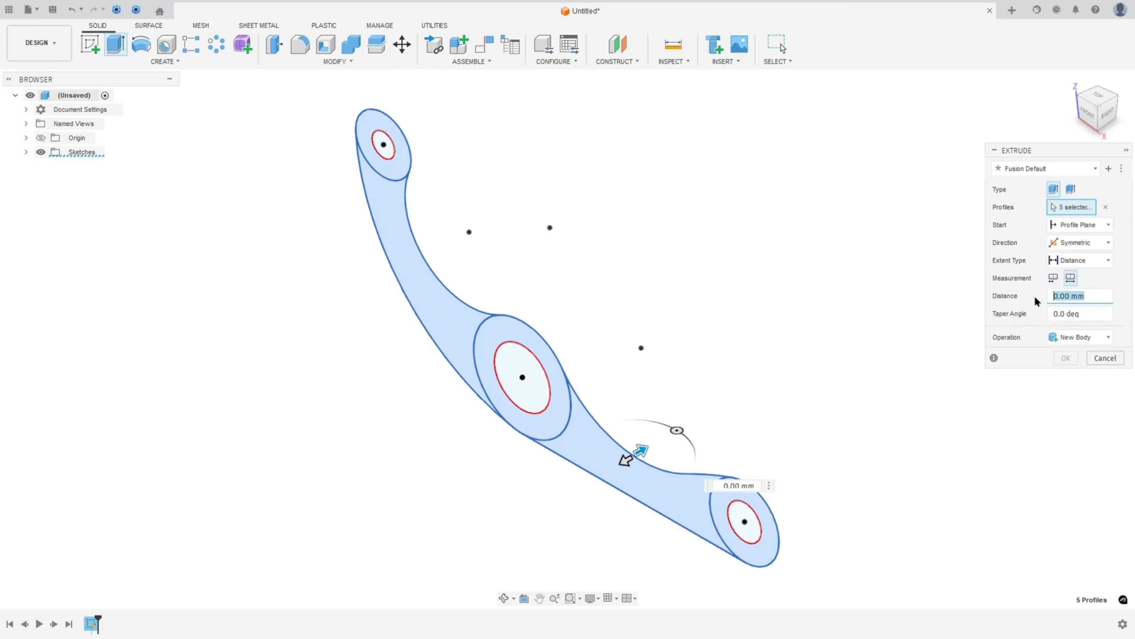
pyautogui.write('40')
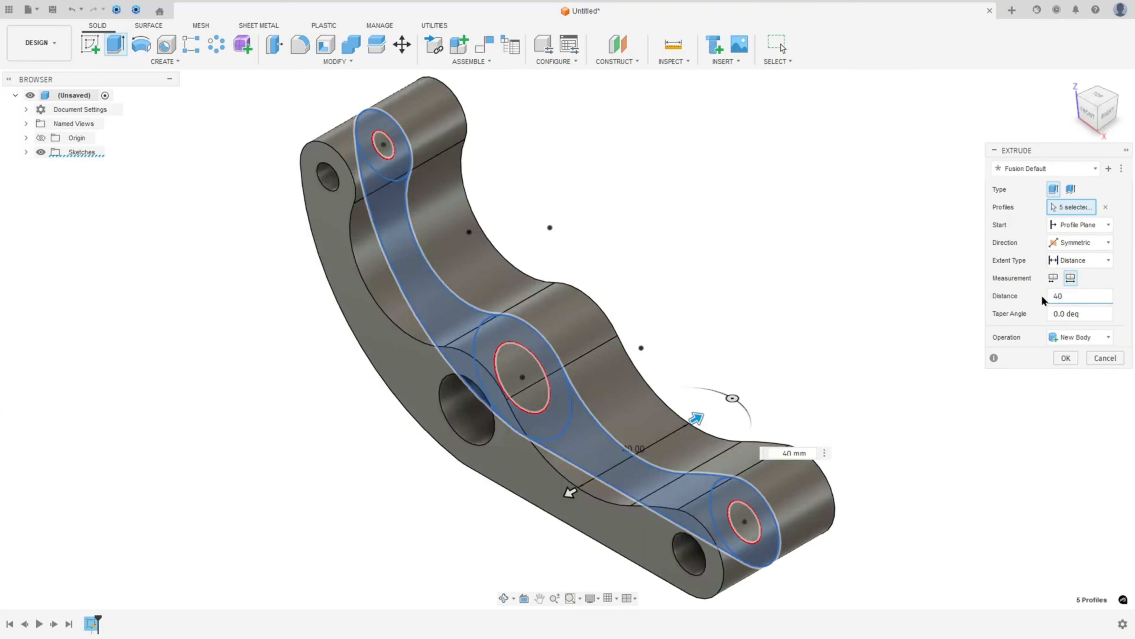
pyautogui.click(1066, 357)
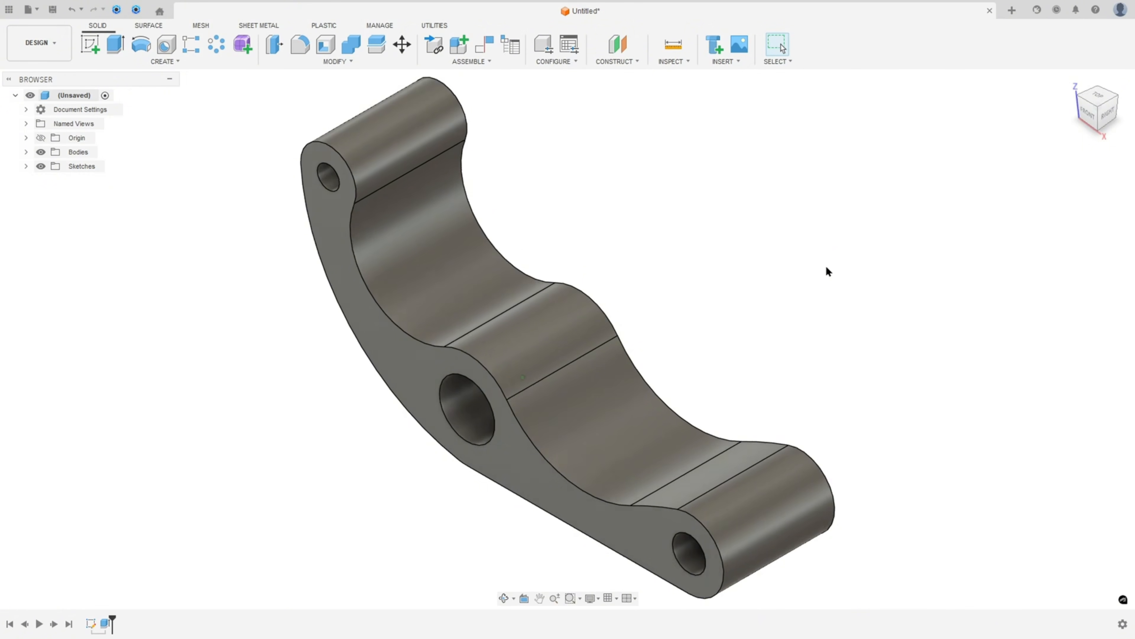
# - In the PDF drawing, outline the left arm's grey pocket in view Y in red and mark its wall thickness T
pyautogui.keyDown('shift'); pyautogui.moveTo(826, 267); pyautogui.dragTo(826, 258, button='middle'); pyautogui.keyUp('shift')
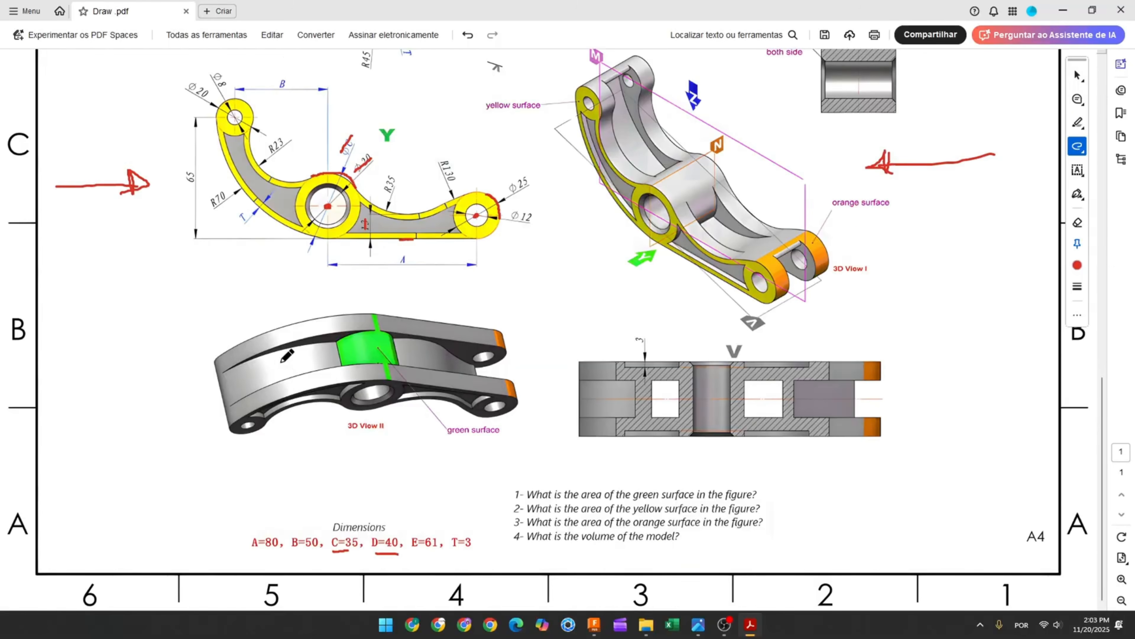
pyautogui.scroll(1, 268, 338)
pyautogui.keyDown('ctrl'); pyautogui.scroll(3, 234, 310); pyautogui.keyUp('ctrl')
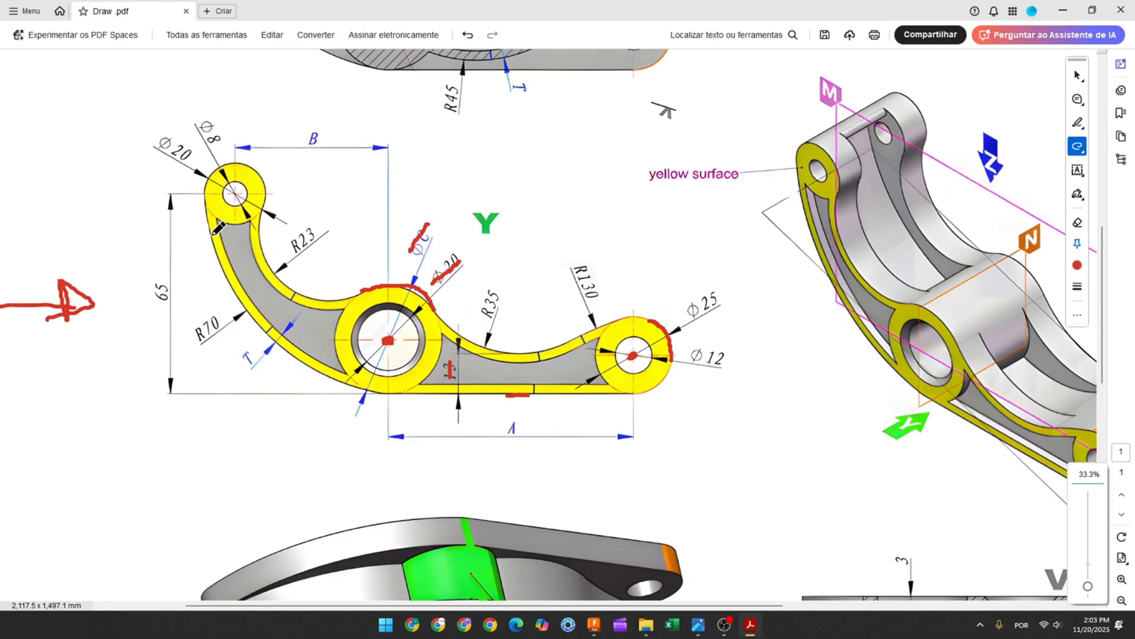
pyautogui.moveTo(215, 220)
pyautogui.mouseDown()
pyautogui.moveTo(247, 220)
pyautogui.moveTo(267, 274)
pyautogui.moveTo(344, 311)
pyautogui.moveTo(329, 360)
pyautogui.moveTo(258, 296)
pyautogui.moveTo(213, 220)
pyautogui.mouseUp()
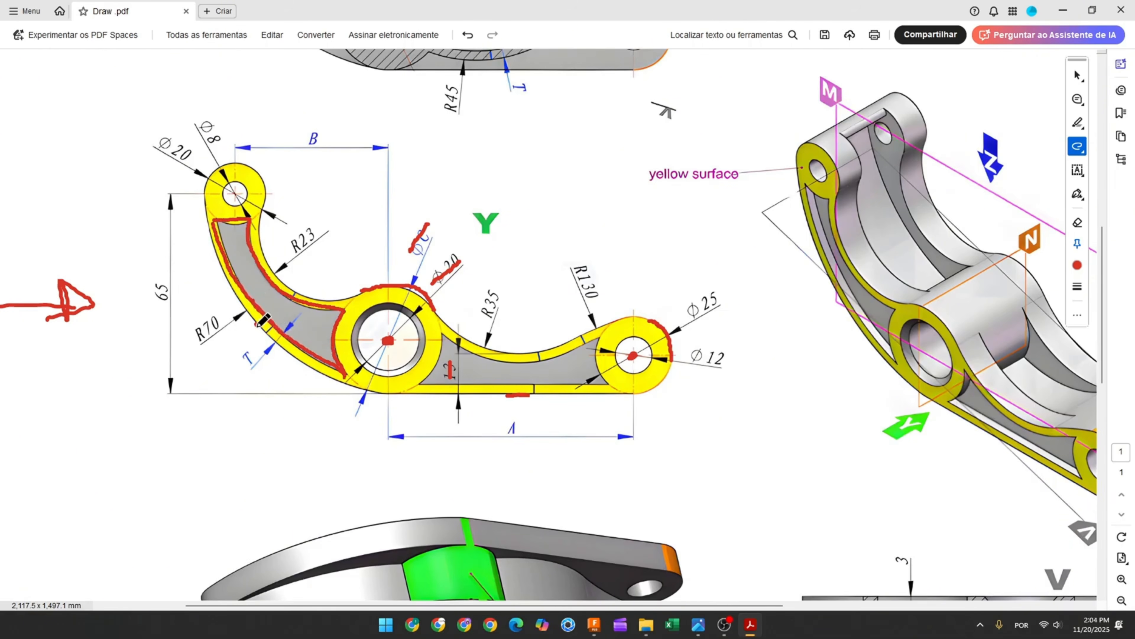
pyautogui.moveTo(257, 325); pyautogui.dragTo(269, 337)
pyautogui.scroll(-10, 433, 383)
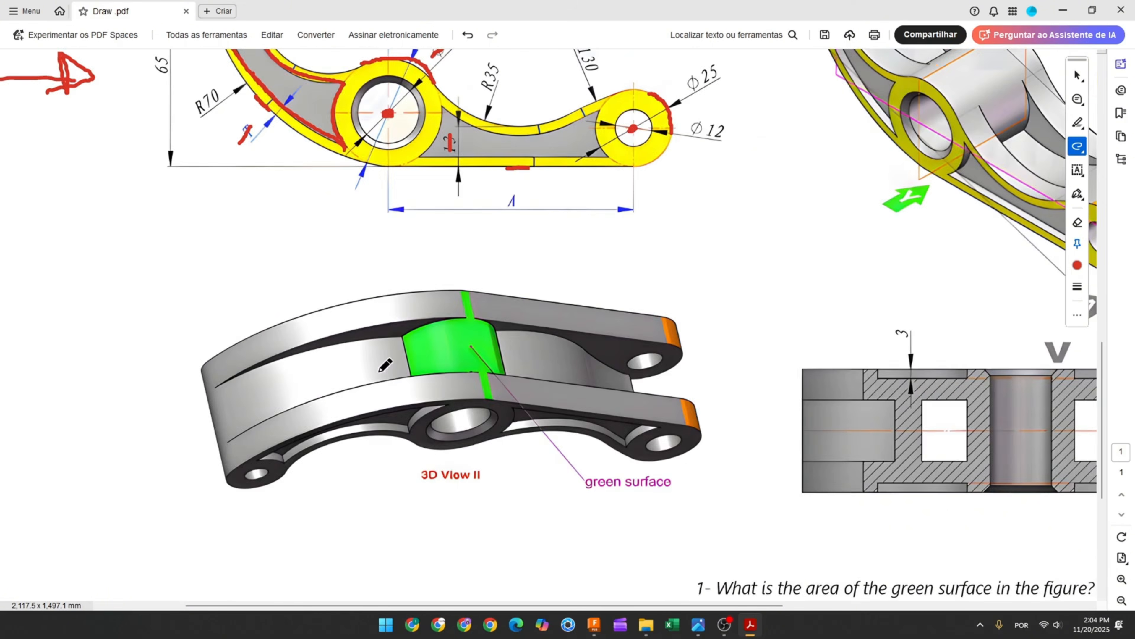
pyautogui.scroll(8, 613, 474)
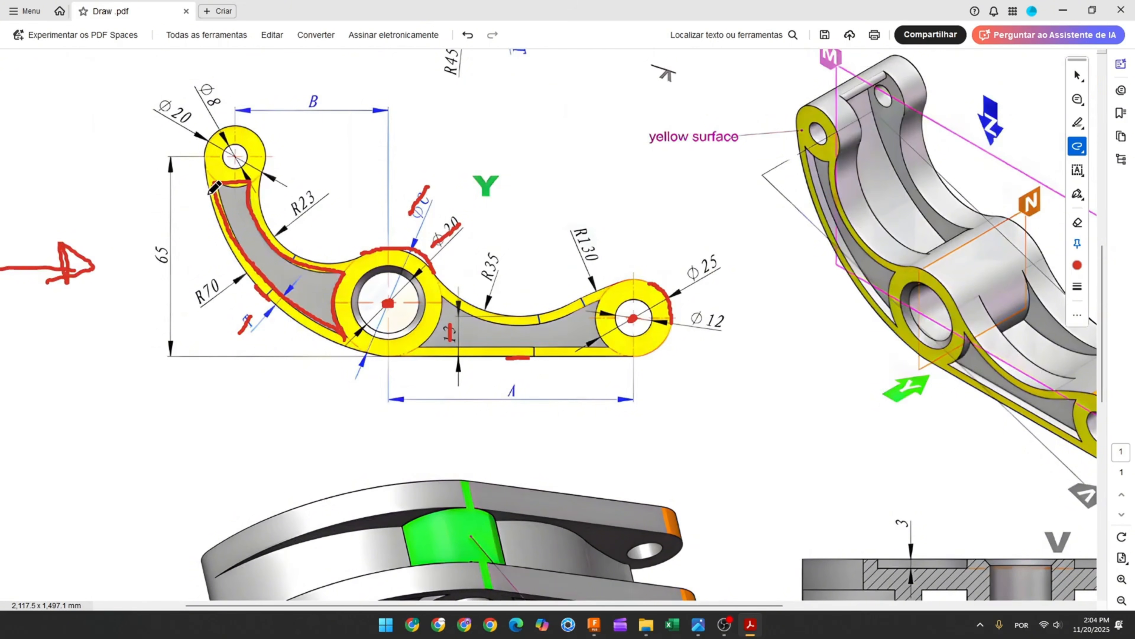
# - Mark the left arm's outer edge and the right arm's pocket outline in view Y, plus the 3 mm pocket depth in view V
pyautogui.moveTo(210, 192)
pyautogui.mouseDown()
pyautogui.moveTo(251, 286)
pyautogui.moveTo(303, 331)
pyautogui.mouseUp()
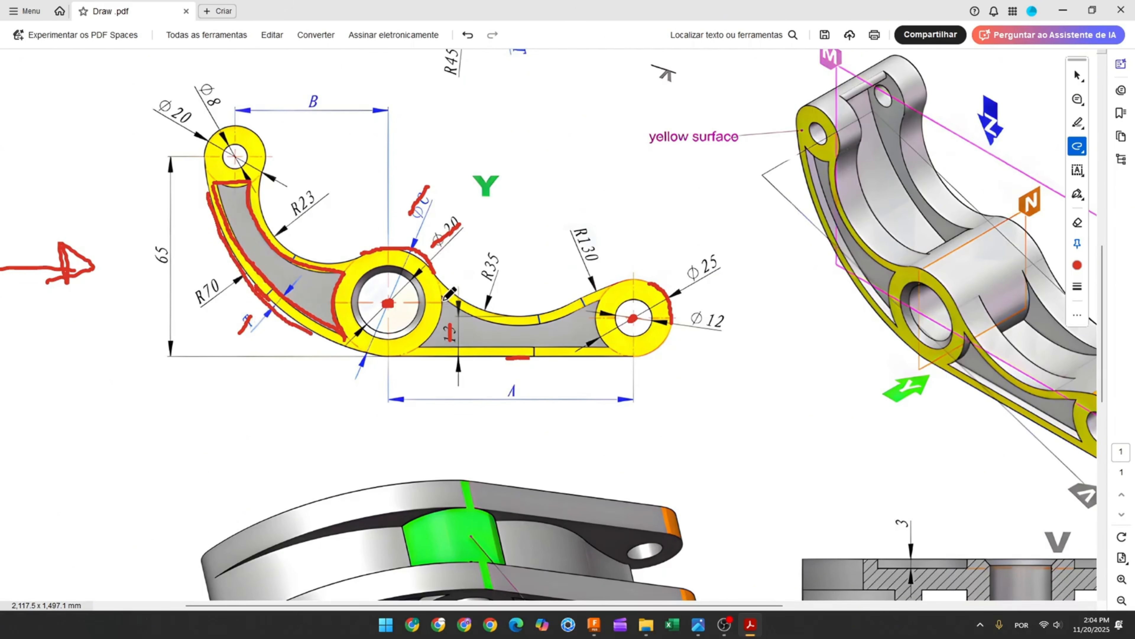
pyautogui.moveTo(444, 299)
pyautogui.mouseDown()
pyautogui.moveTo(425, 348)
pyautogui.moveTo(581, 349)
pyautogui.moveTo(595, 336)
pyautogui.moveTo(577, 306)
pyautogui.moveTo(465, 313)
pyautogui.moveTo(444, 296)
pyautogui.mouseUp()
pyautogui.scroll(-4, 715, 380)
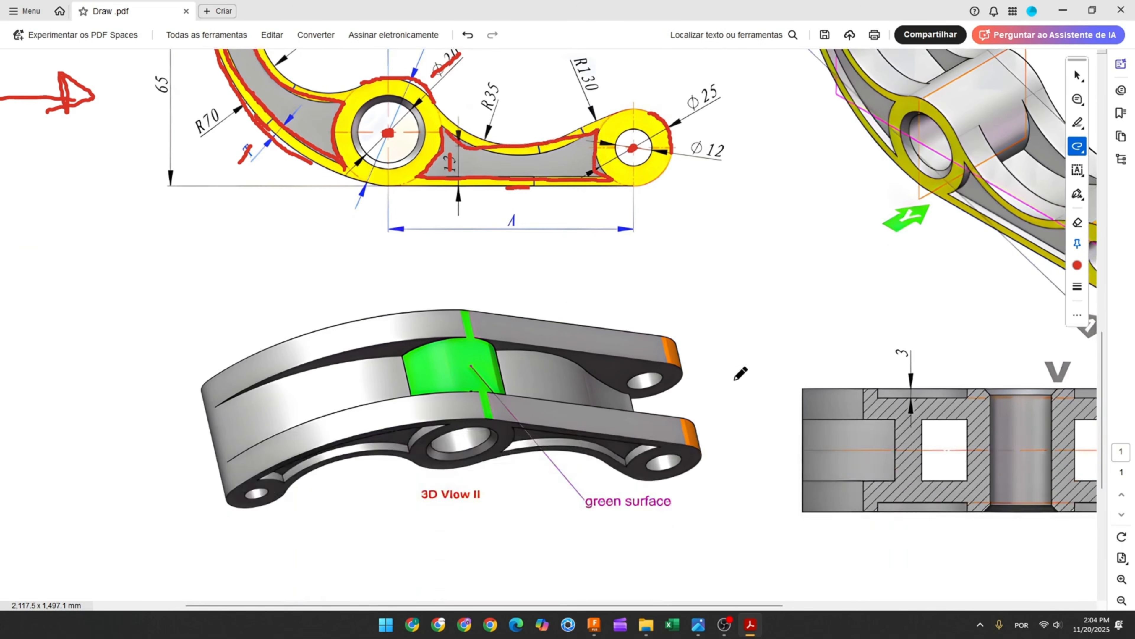
pyautogui.moveTo(901, 338); pyautogui.dragTo(902, 366)
# - In Fusion, start a sketch on the bracket's front face and project the whole face into it
pyautogui.click(601, 626)
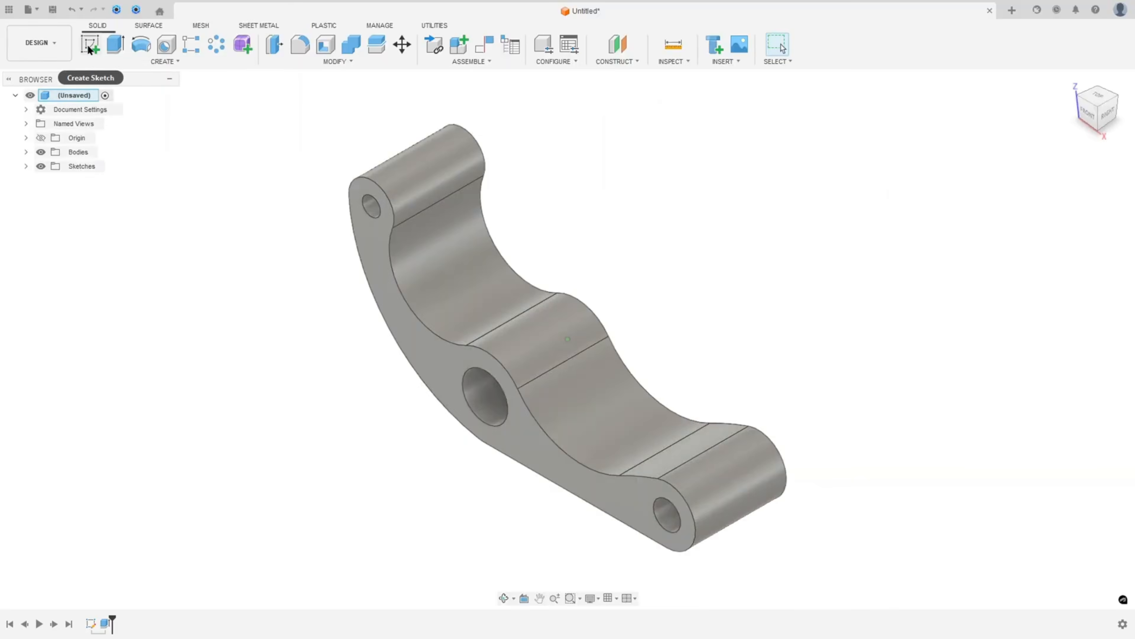
pyautogui.click(89, 42)
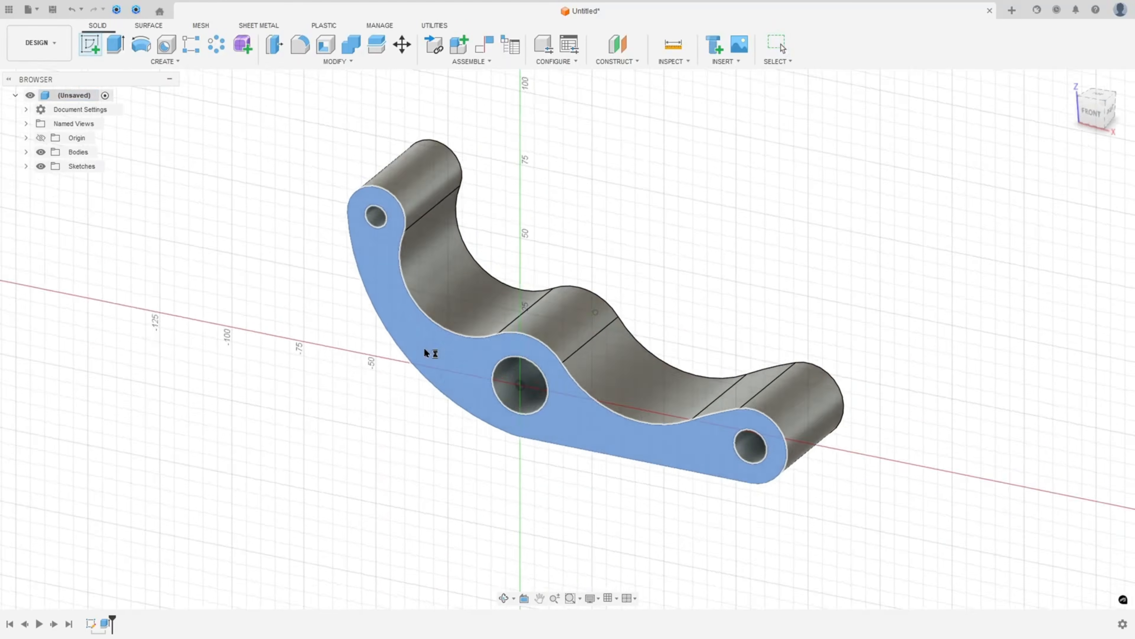
pyautogui.click(424, 349)
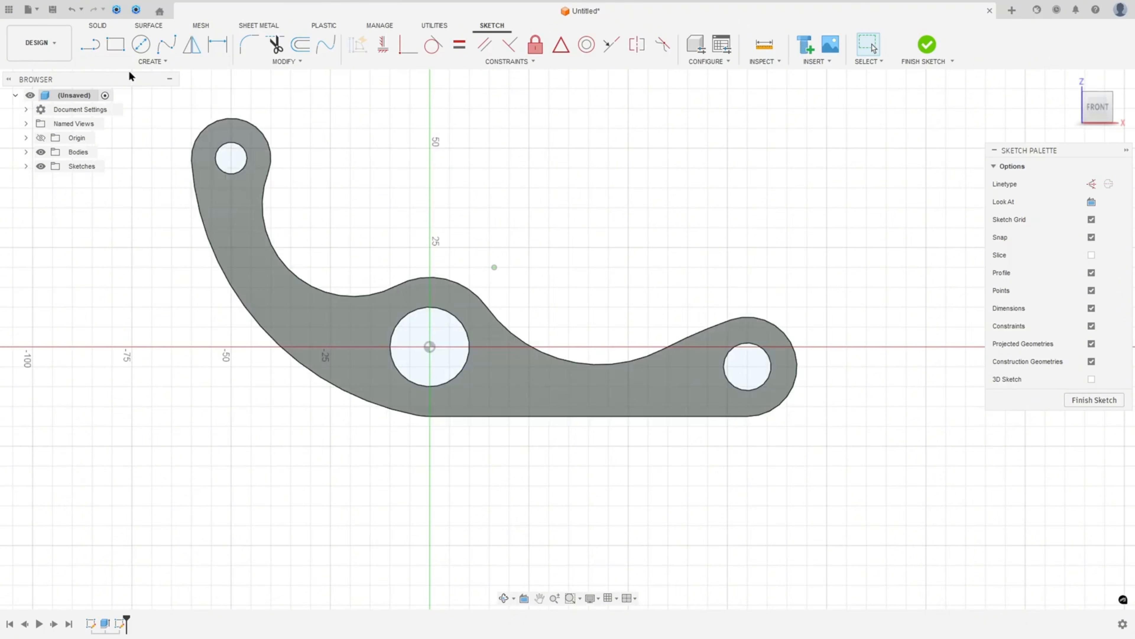
pyautogui.click(148, 63)
pyautogui.moveTo(134, 242)
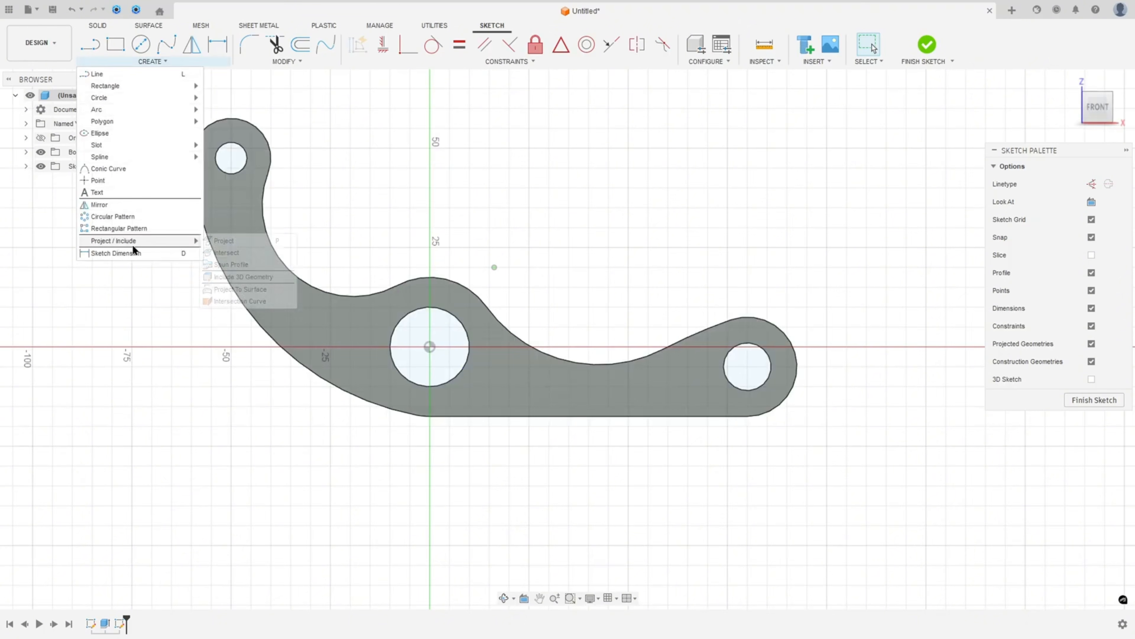
pyautogui.click(223, 242)
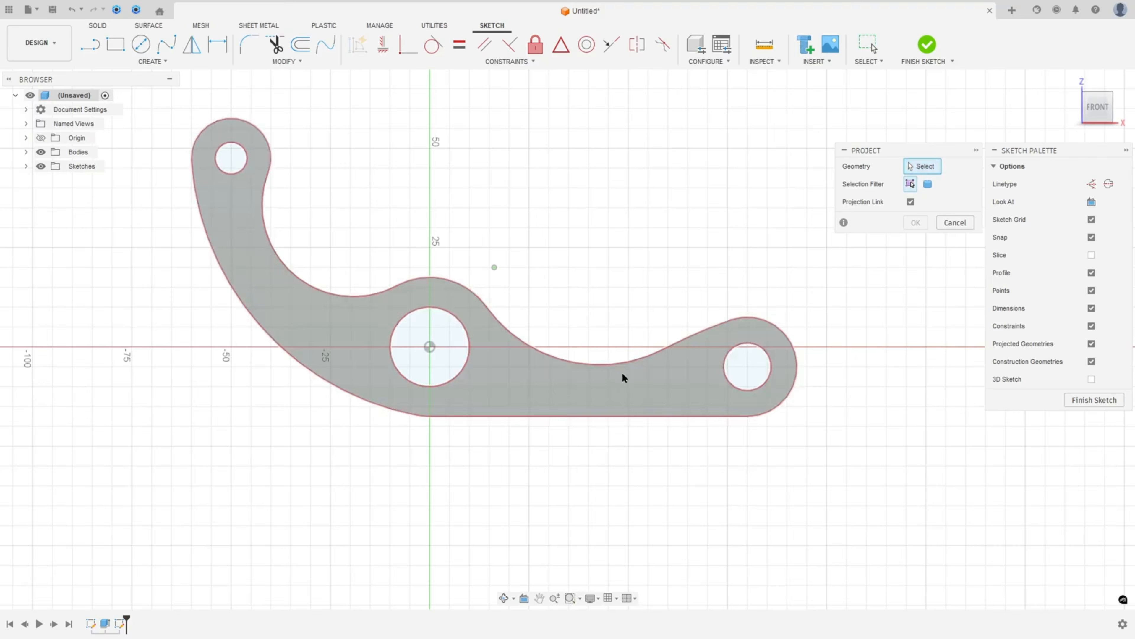
pyautogui.click(602, 388)
pyautogui.click(916, 222)
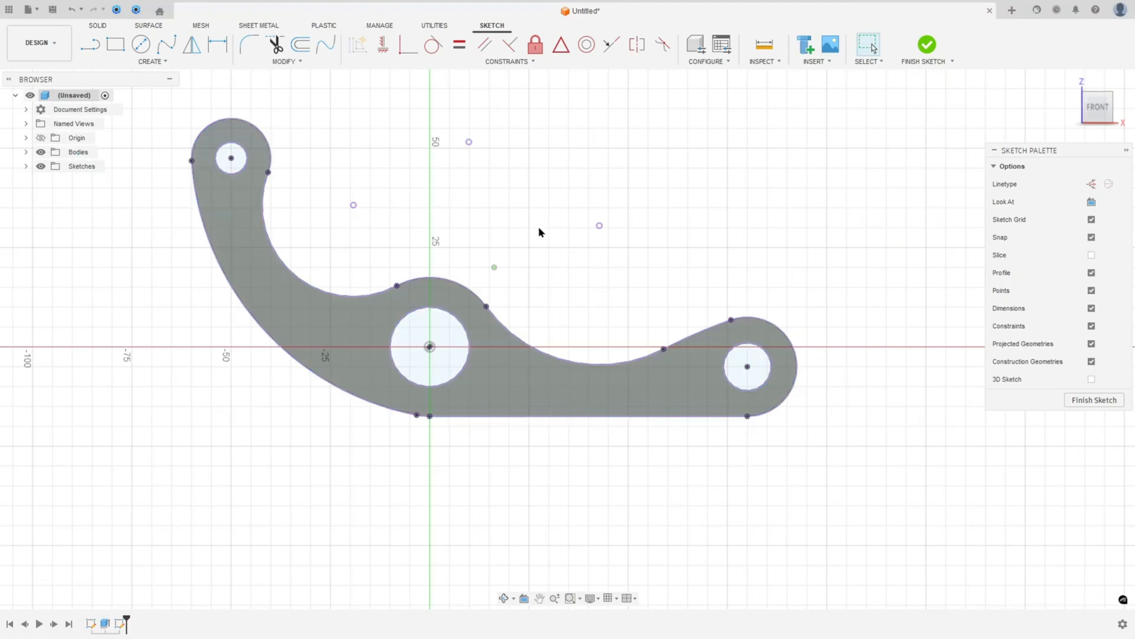
# - Hide the solid body and offset the projected outer outline 3 mm inward
pyautogui.moveTo(540, 231); pyautogui.dragTo(579, 233, button='middle')
pyautogui.click(26, 152)
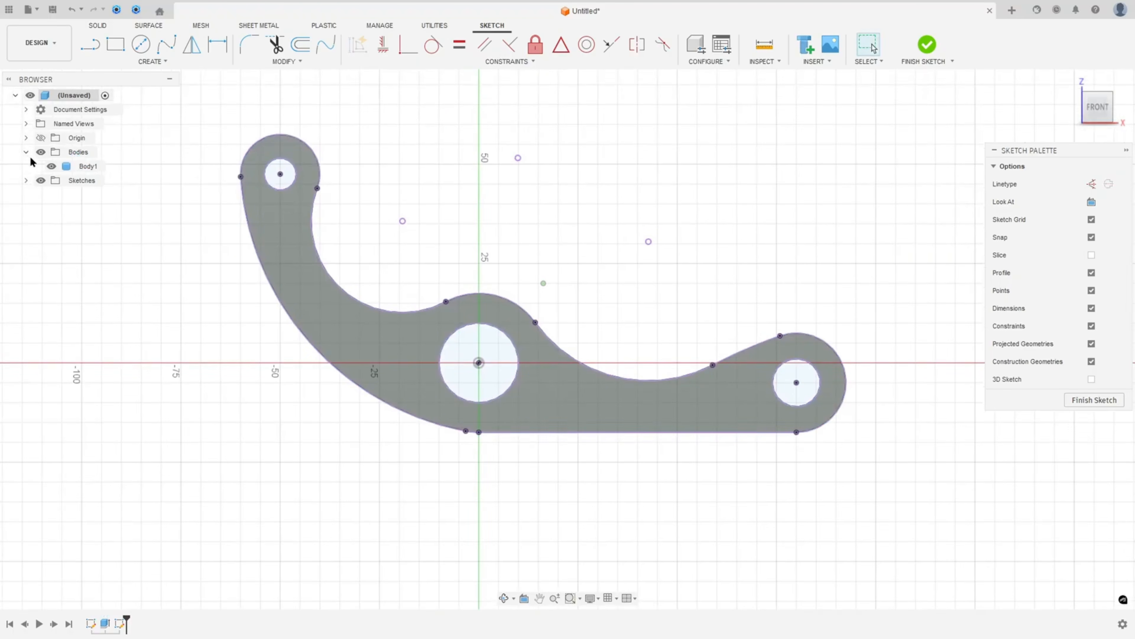
pyautogui.click(52, 166)
pyautogui.moveTo(600, 199); pyautogui.dragTo(585, 218, button='middle')
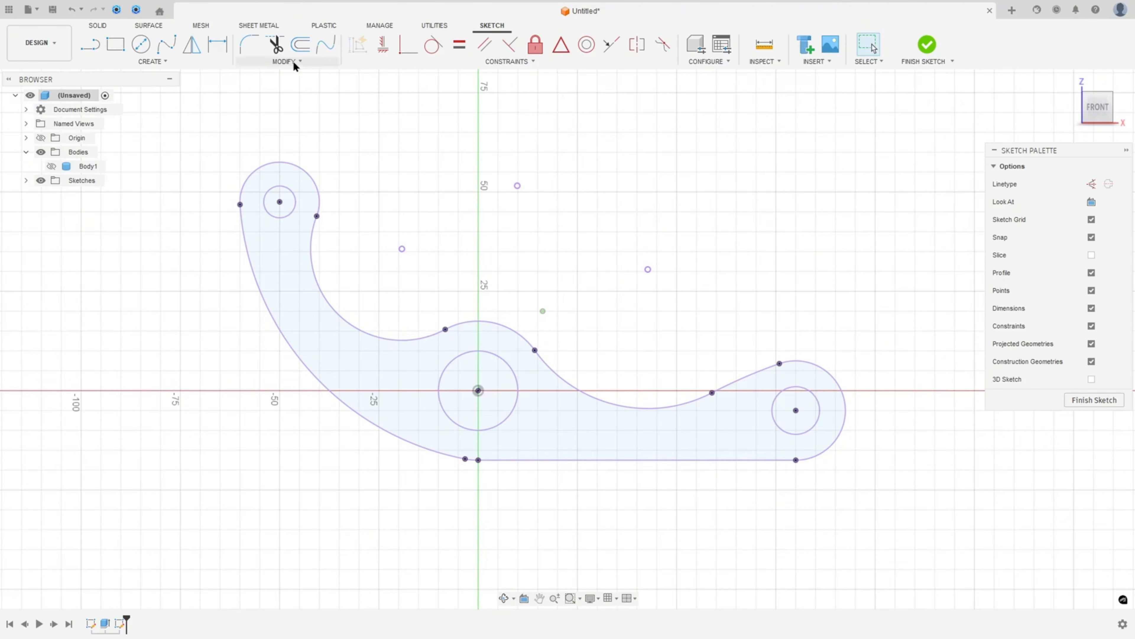
pyautogui.click(301, 44)
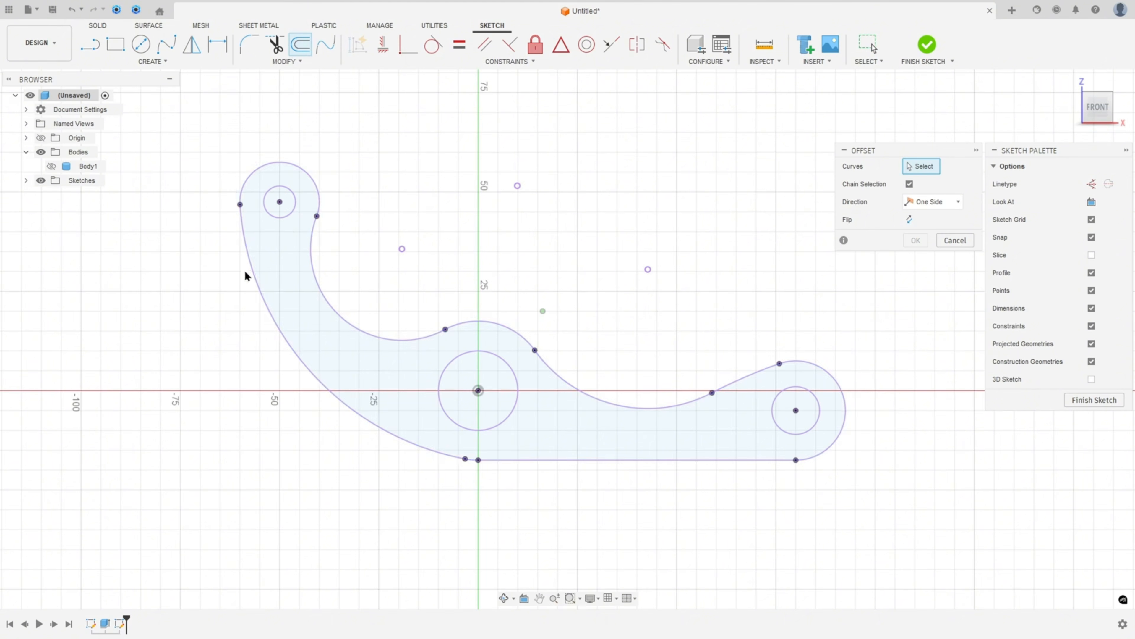
pyautogui.click(260, 287)
pyautogui.moveTo(244, 280); pyautogui.dragTo(256, 280)
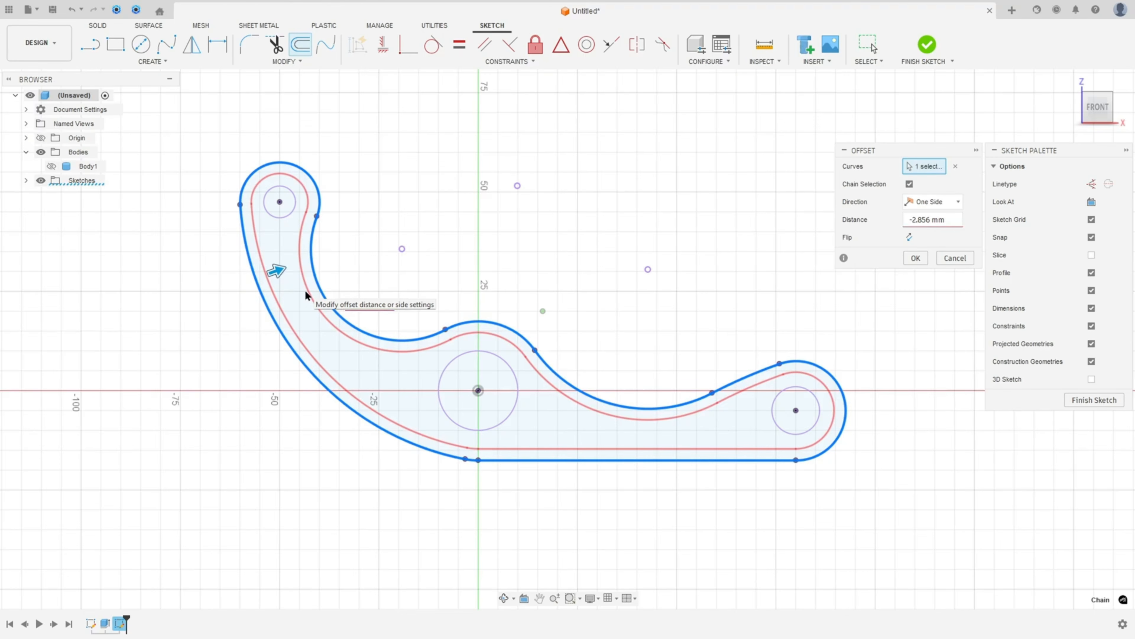
pyautogui.write('-3')
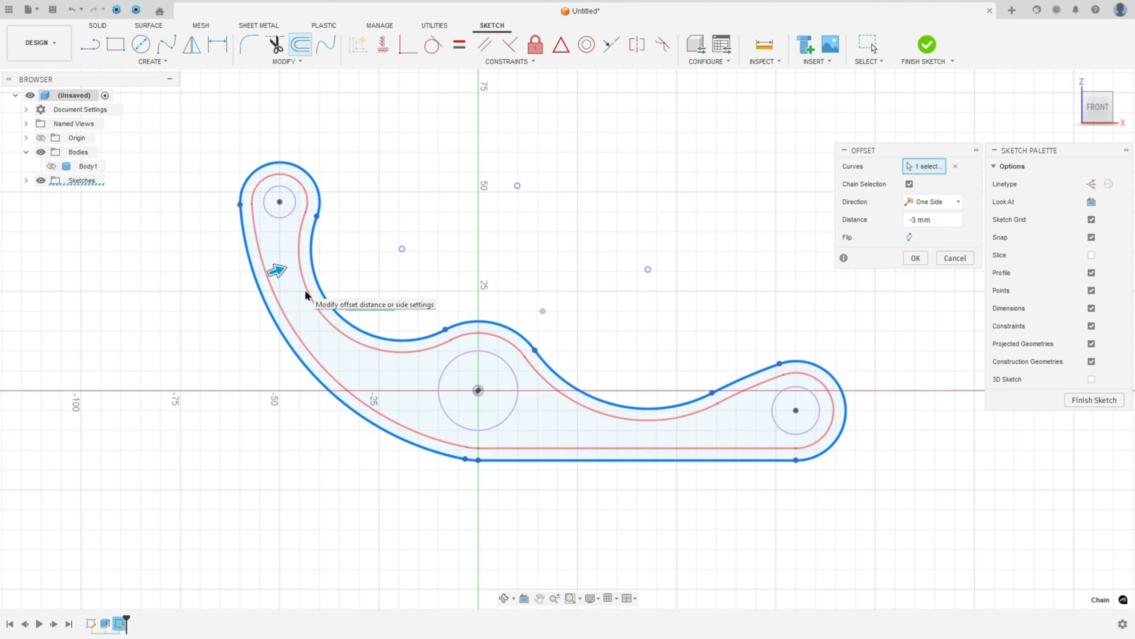
pyautogui.click(915, 258)
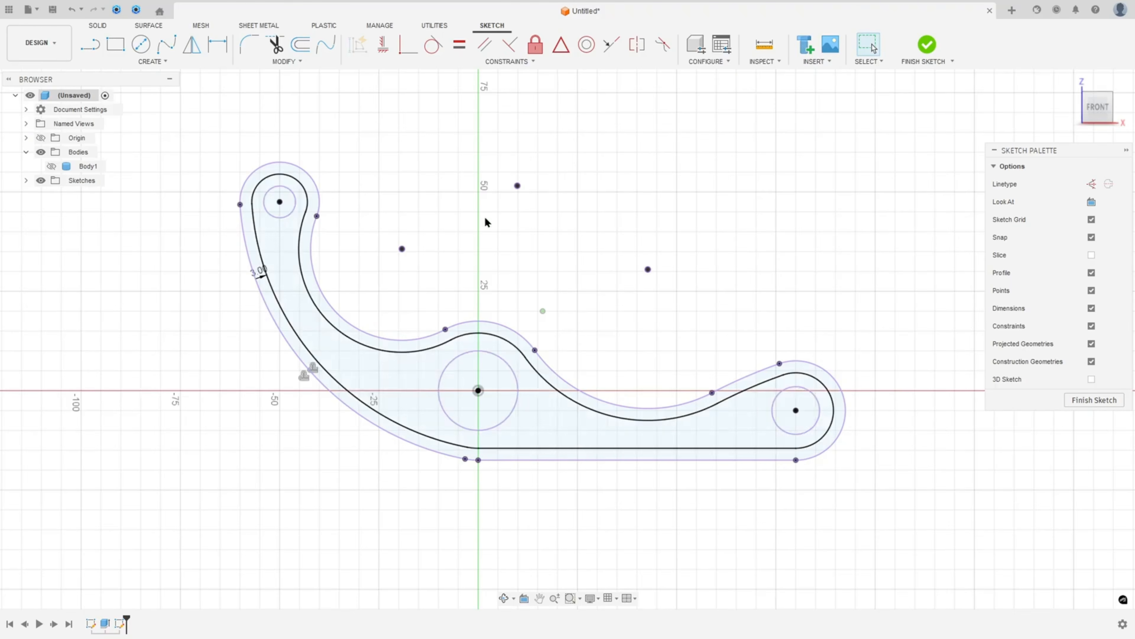
# - Draw a centre-point circle around each of the three holes, matching the 20 mm, middle and 25 mm outer boss arcs
pyautogui.click(141, 45)
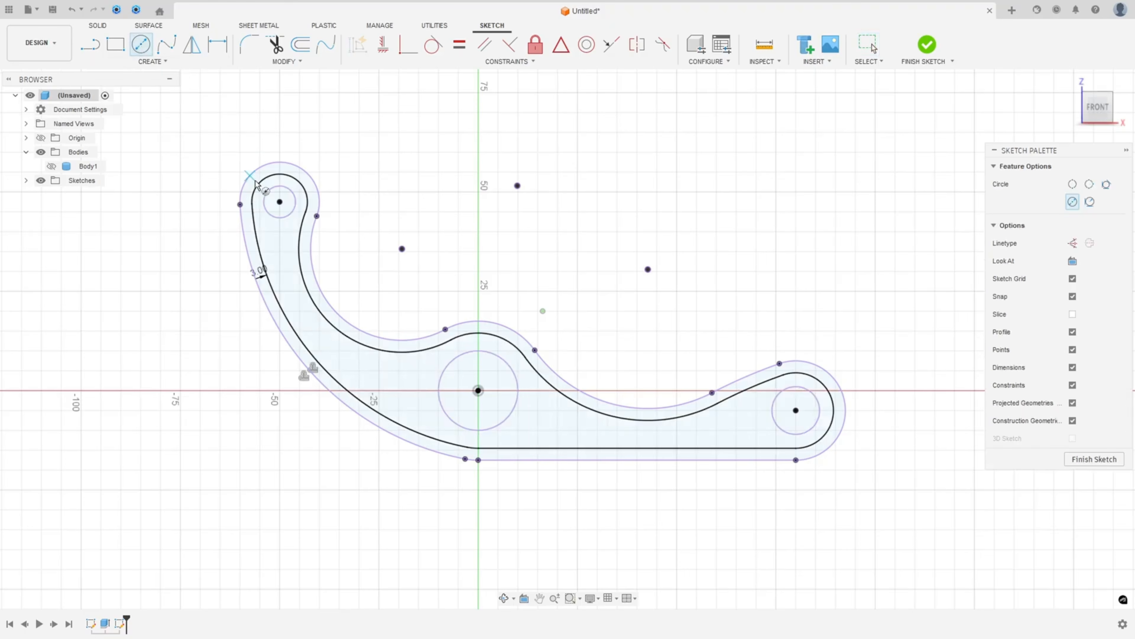
pyautogui.click(279, 202)
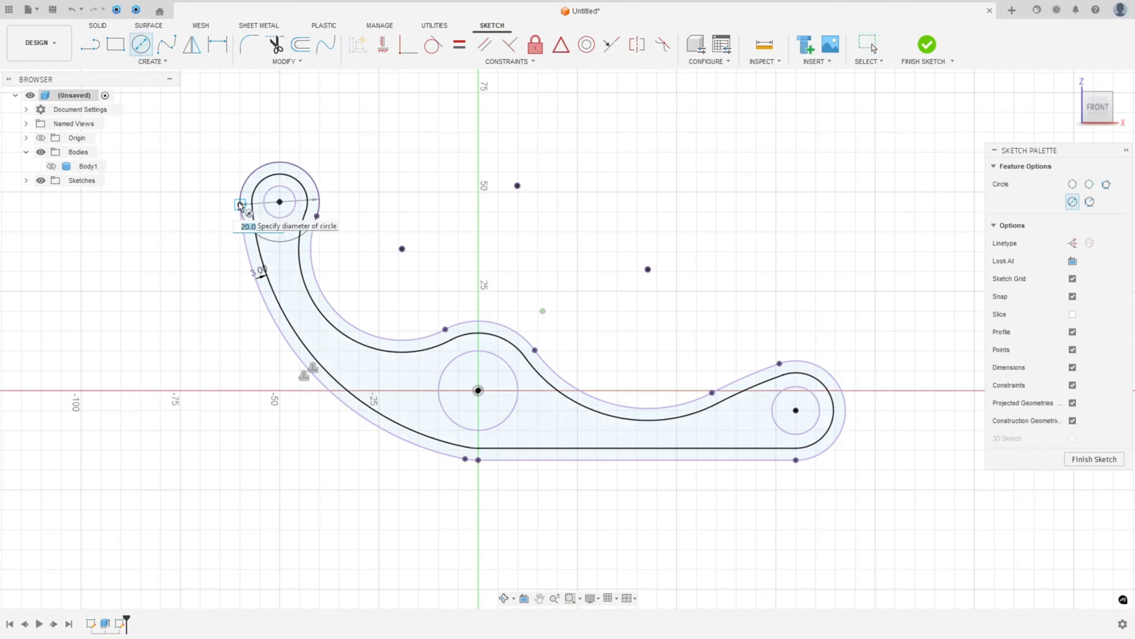
pyautogui.click(240, 204)
pyautogui.click(478, 390)
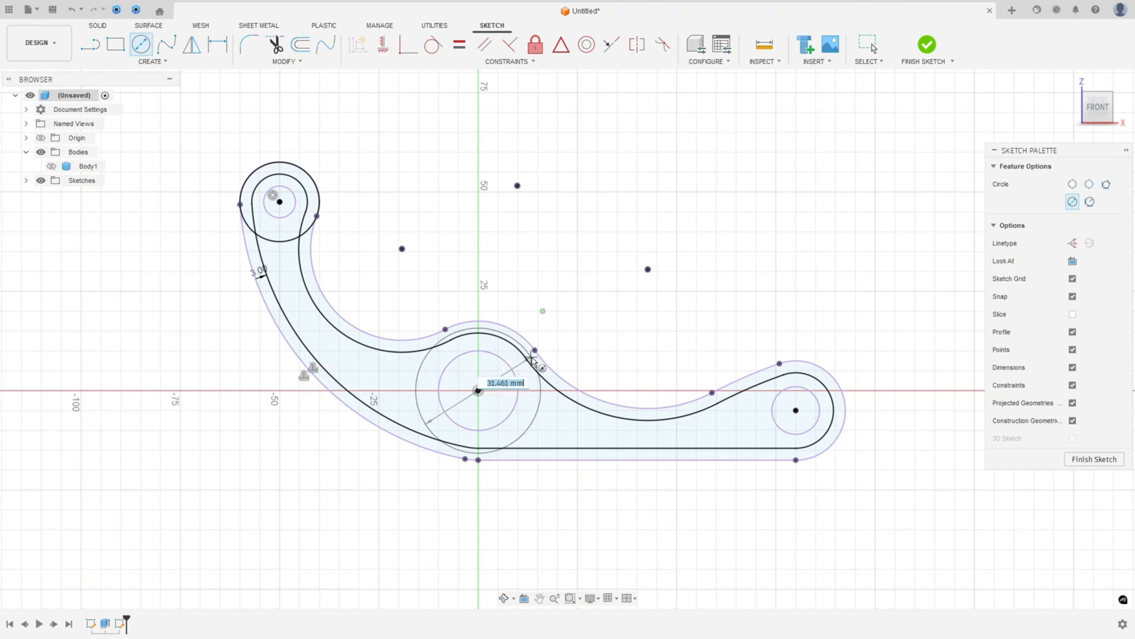
pyautogui.click(535, 350)
pyautogui.click(796, 411)
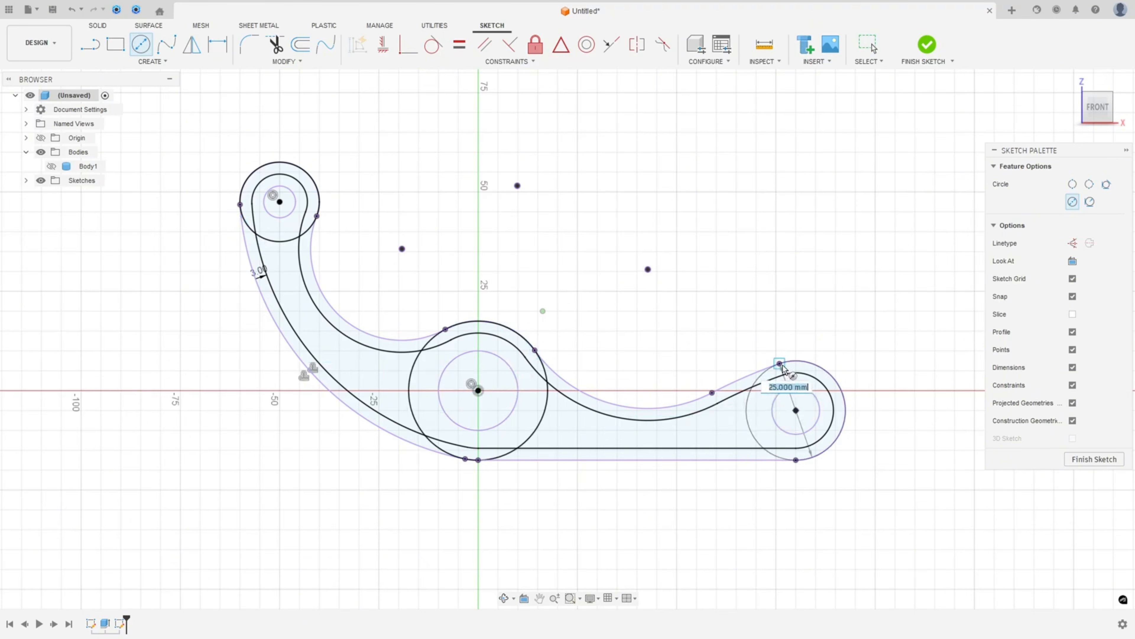
pyautogui.click(779, 363)
pyautogui.press('Escape')
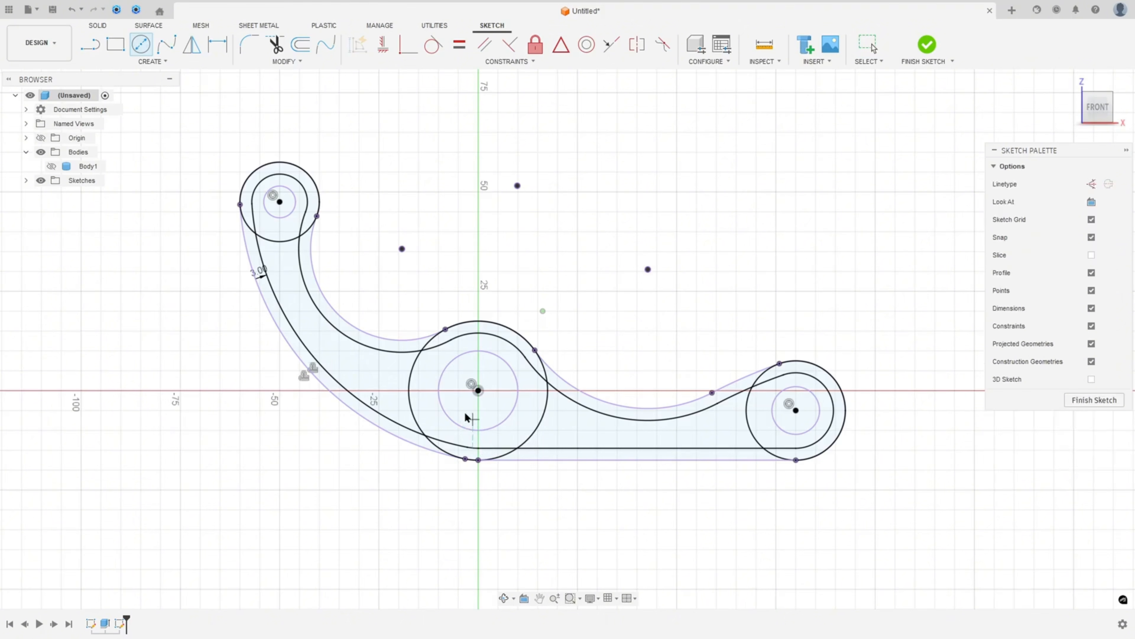
# - Check that both arm pockets form closed profiles, finish the sketch and show the solid body again
pyautogui.click(373, 373)
pyautogui.keyDown('shift'); pyautogui.click(580, 432); pyautogui.keyUp('shift')
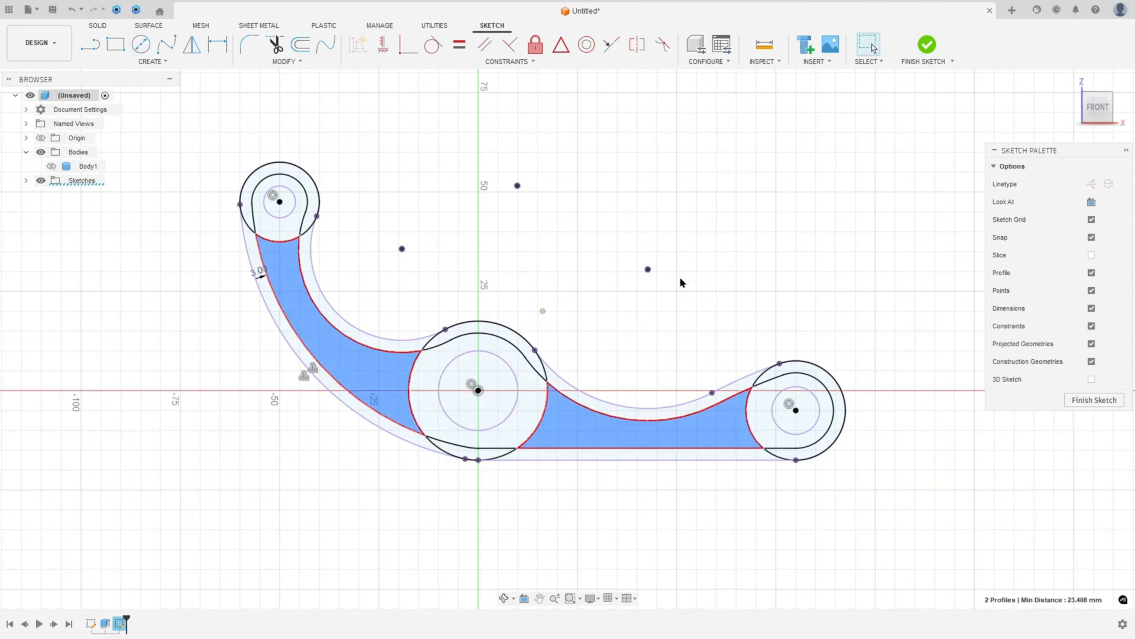
pyautogui.click(708, 257)
pyautogui.click(927, 45)
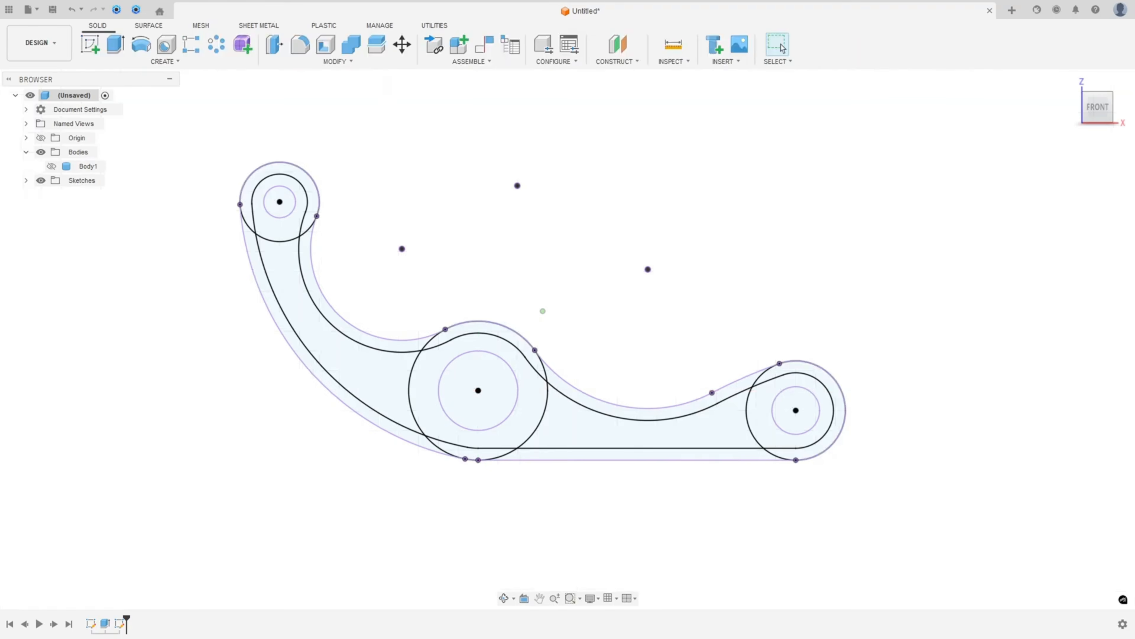
pyautogui.click(51, 165)
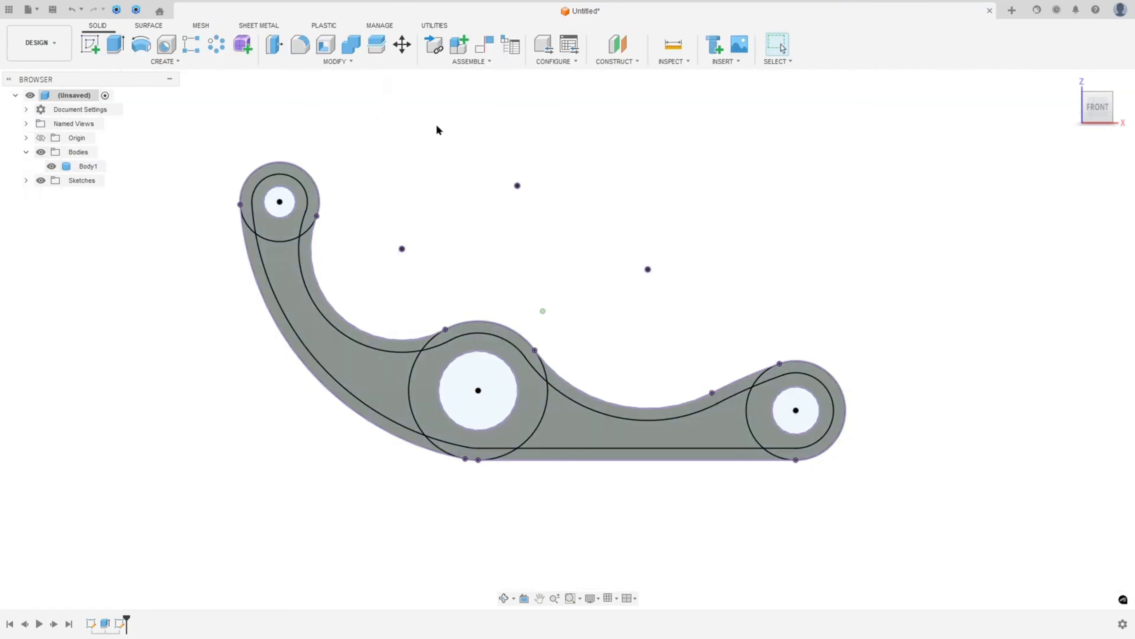
# - Extrude the two arm pocket profiles by -3 mm as a cut into the bracket's front face
pyautogui.click(116, 44)
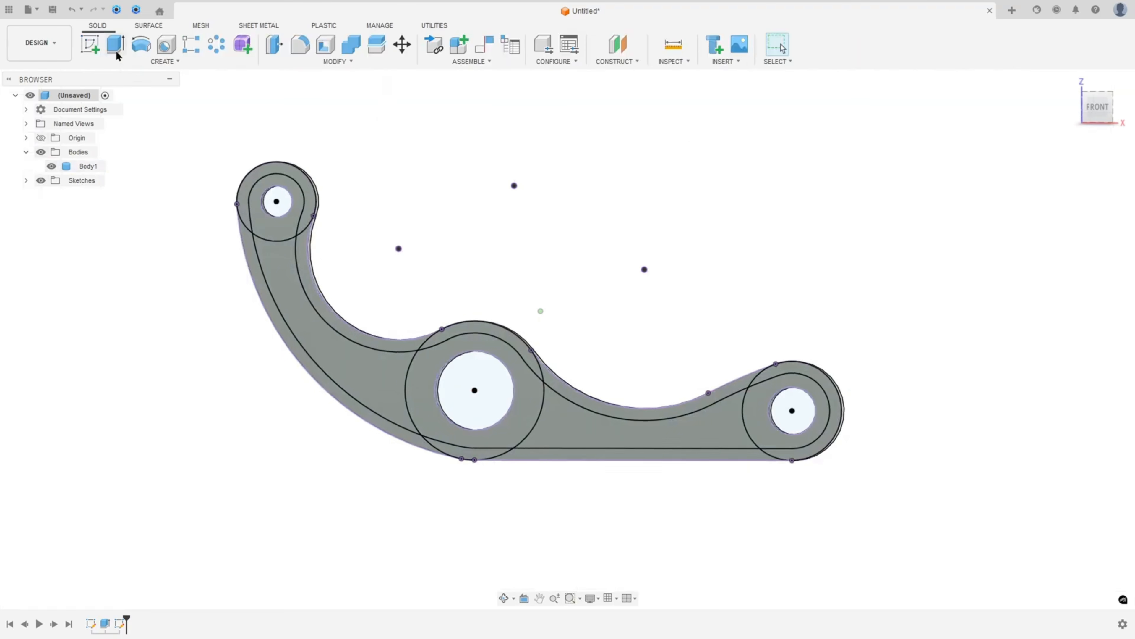
pyautogui.click(350, 363)
pyautogui.click(593, 436)
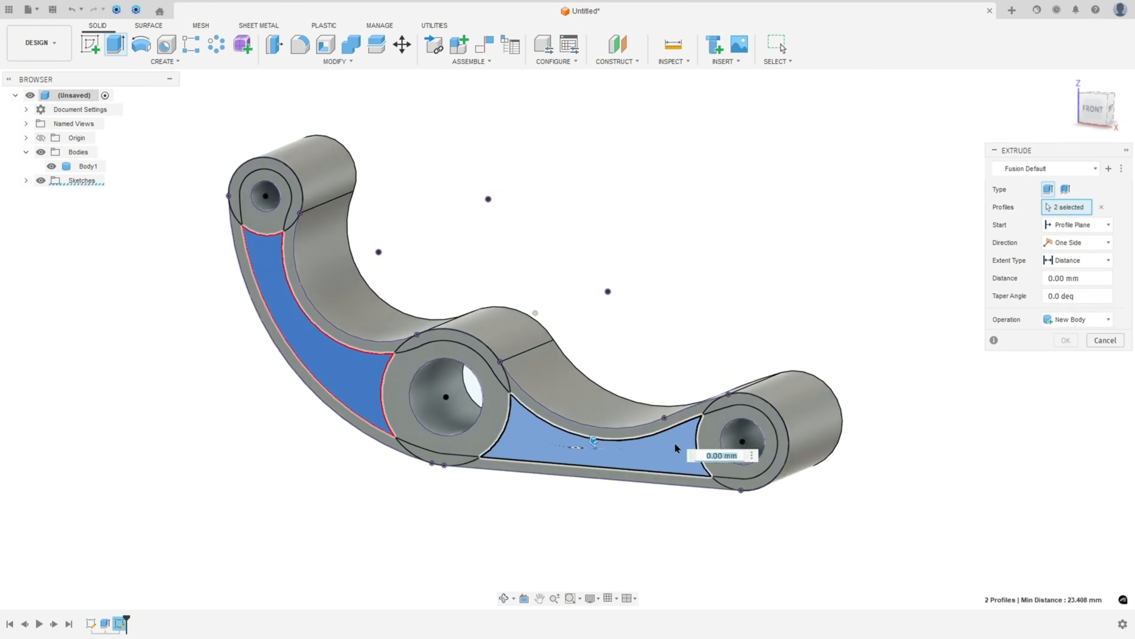
pyautogui.keyDown('shift'); pyautogui.moveTo(674, 442); pyautogui.dragTo(792, 365, button='middle'); pyautogui.keyUp('shift')
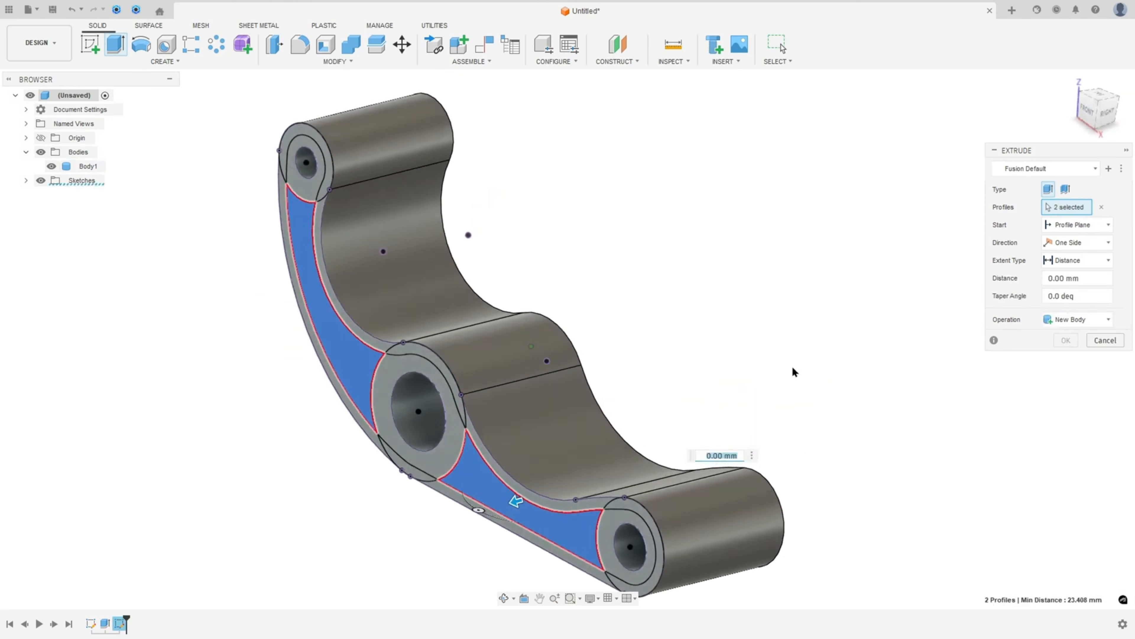
pyautogui.write('-3')
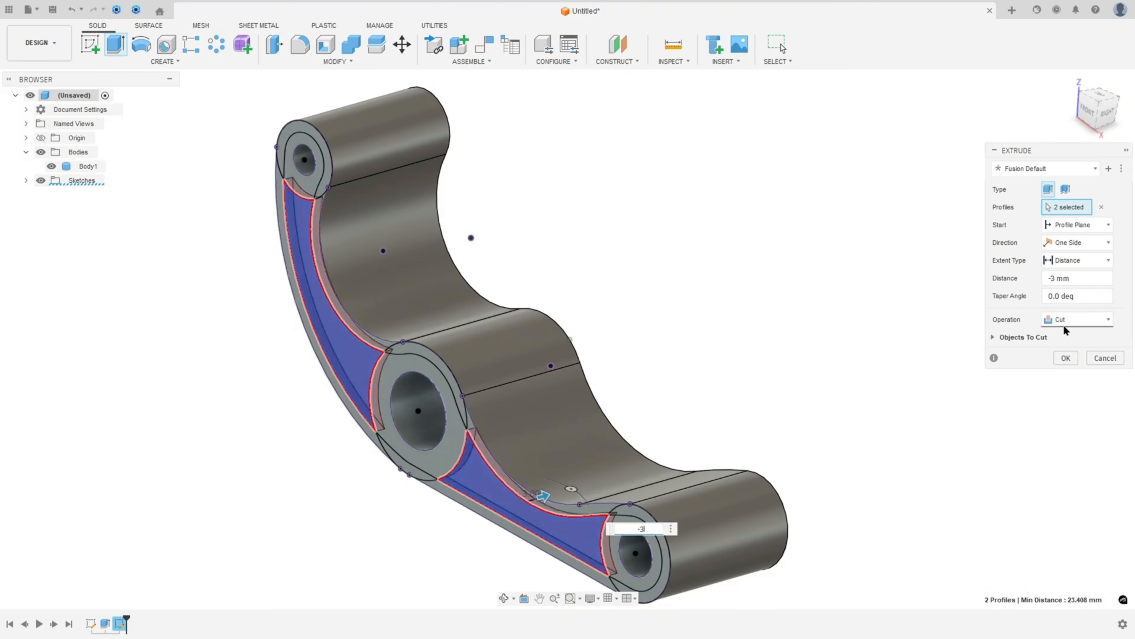
pyautogui.keyDown('shift'); pyautogui.moveTo(1055, 326); pyautogui.dragTo(792, 322, button='middle'); pyautogui.keyUp('shift')
pyautogui.click(1065, 361)
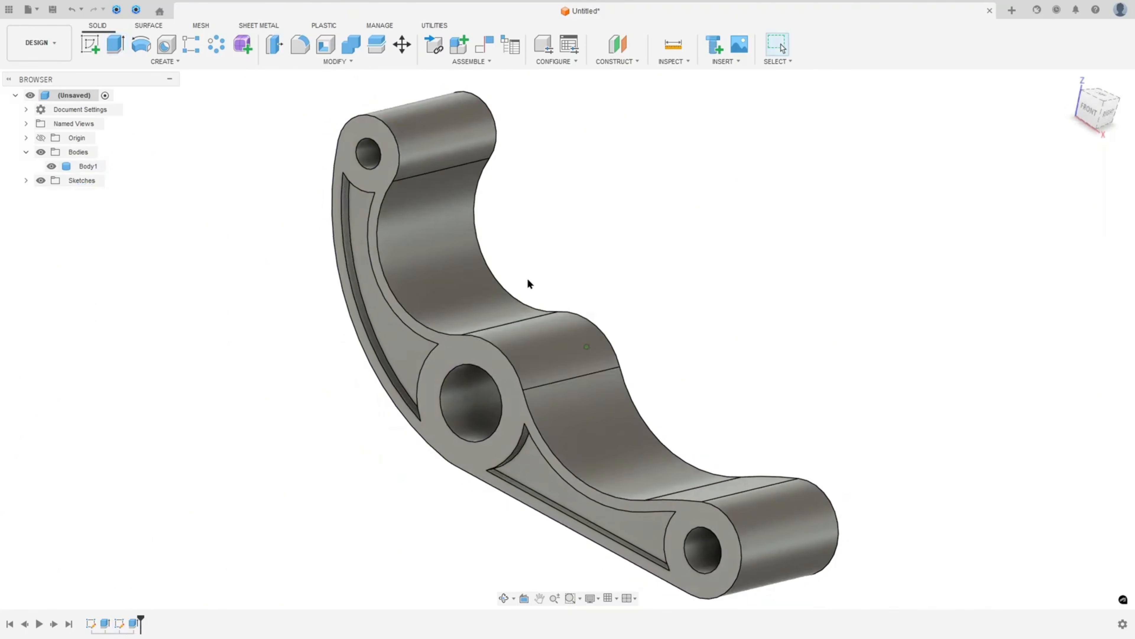
# - Mirror the pocket cut feature to the back of the bracket across the XZ origin plane
pyautogui.click(171, 61)
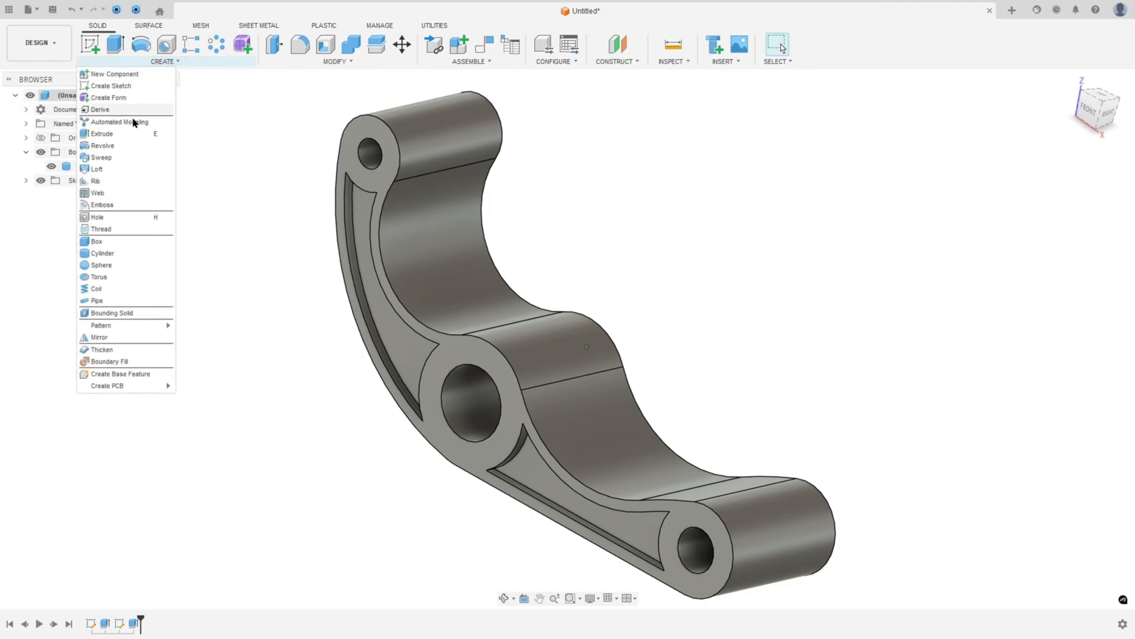
pyautogui.click(106, 339)
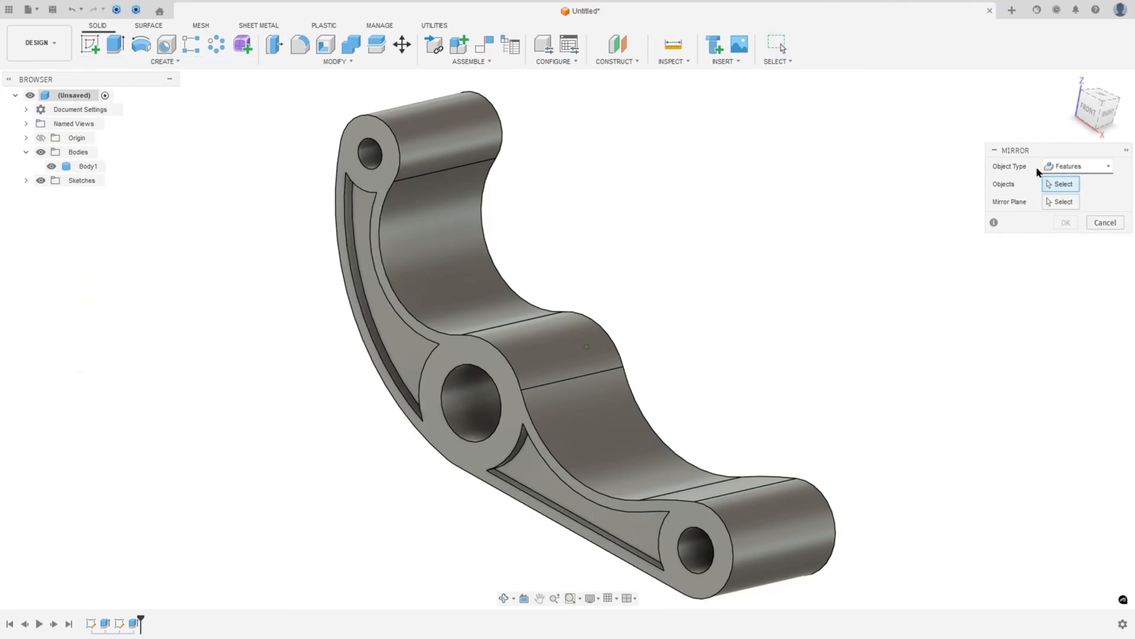
pyautogui.click(1097, 166)
pyautogui.click(1061, 183)
pyautogui.click(135, 625)
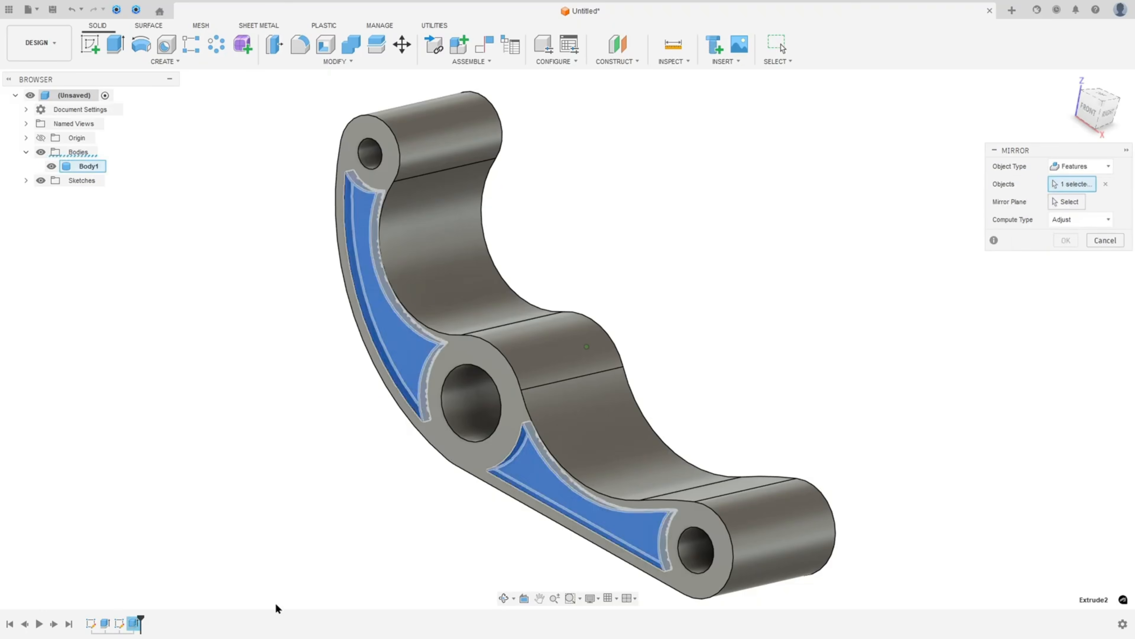
pyautogui.click(1062, 201)
pyautogui.click(563, 362)
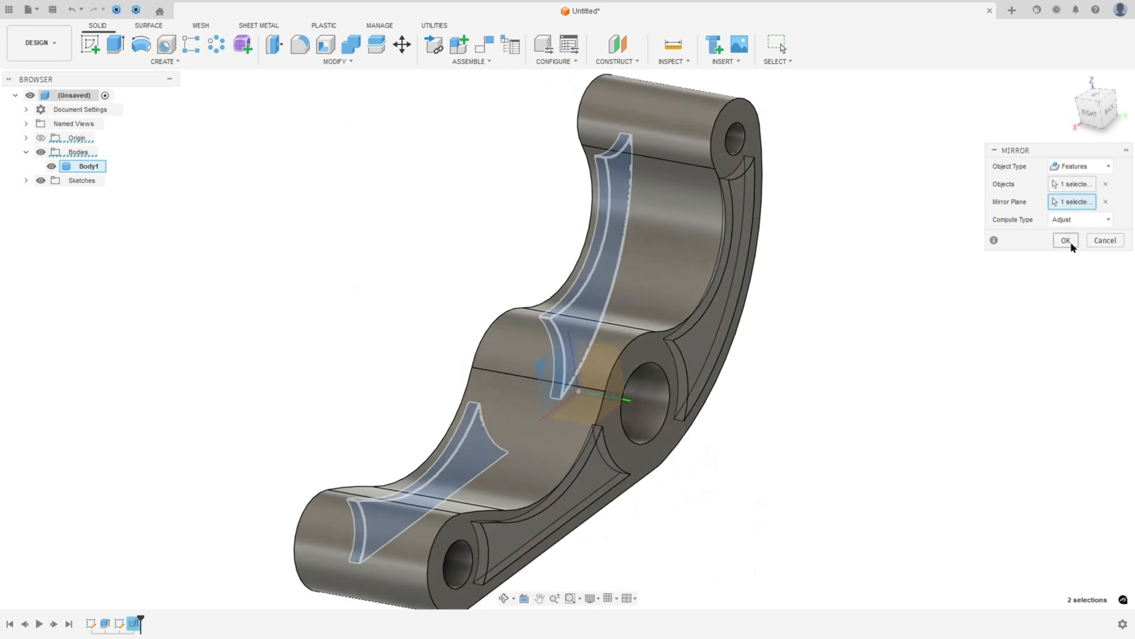
pyautogui.click(1071, 242)
pyautogui.click(713, 347)
pyautogui.click(855, 343)
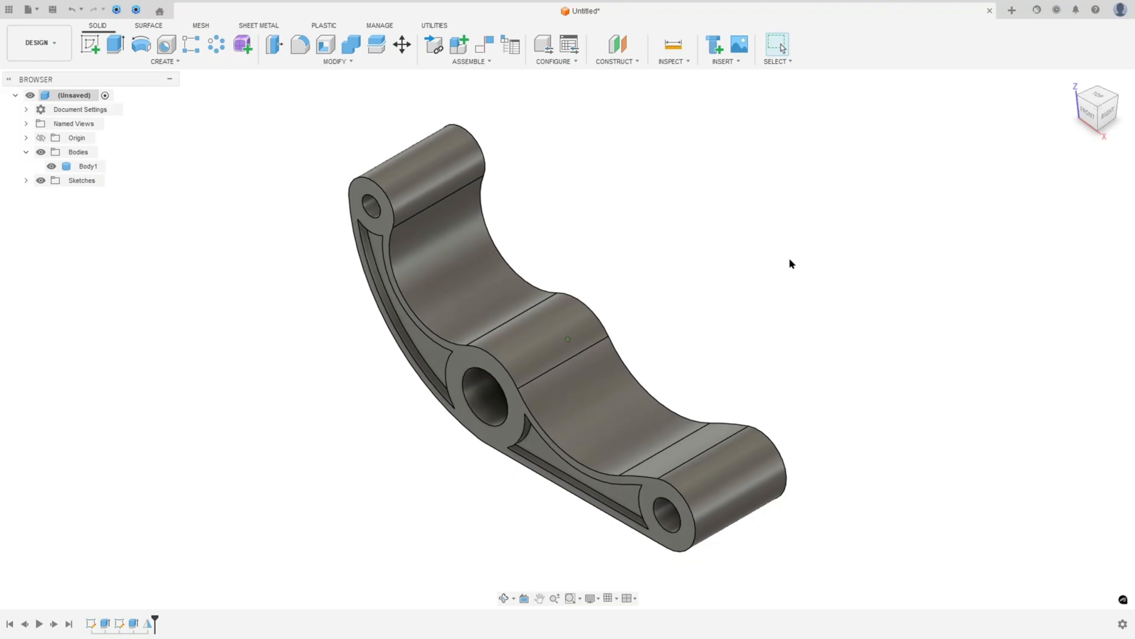
# - Apply the Paint - Enamel Glossy (Yellow) appearance to the bracket's front face
pyautogui.press('a')
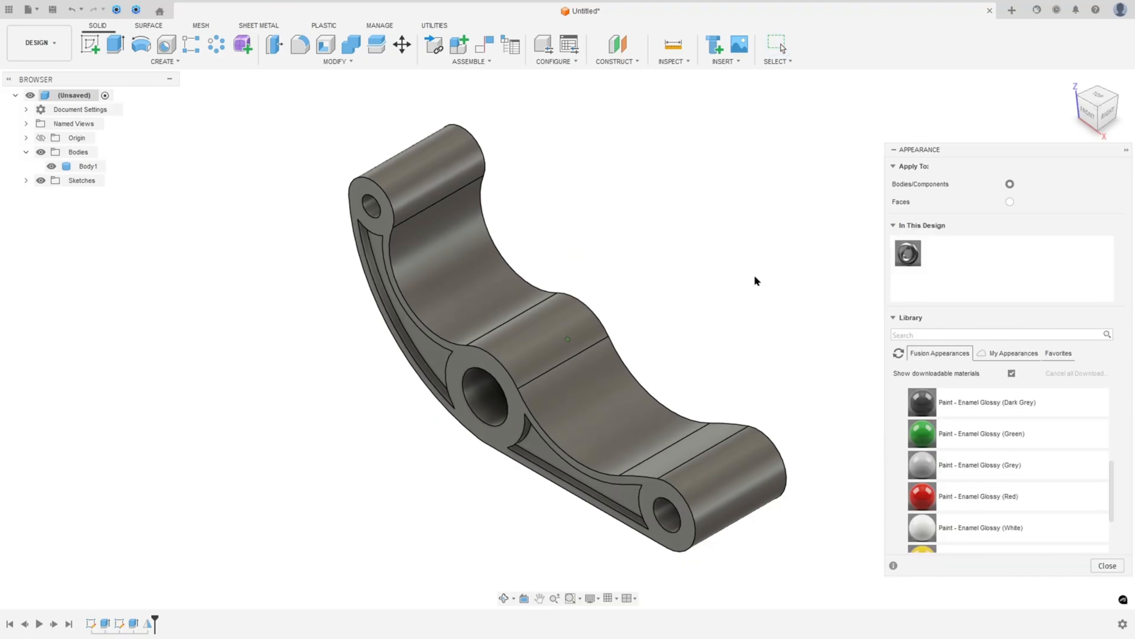
pyautogui.click(515, 412)
pyautogui.scroll(-3, 912, 505)
pyautogui.moveTo(922, 465)
pyautogui.mouseDown()
pyautogui.moveTo(532, 451)
pyautogui.moveTo(534, 430)
pyautogui.mouseUp()
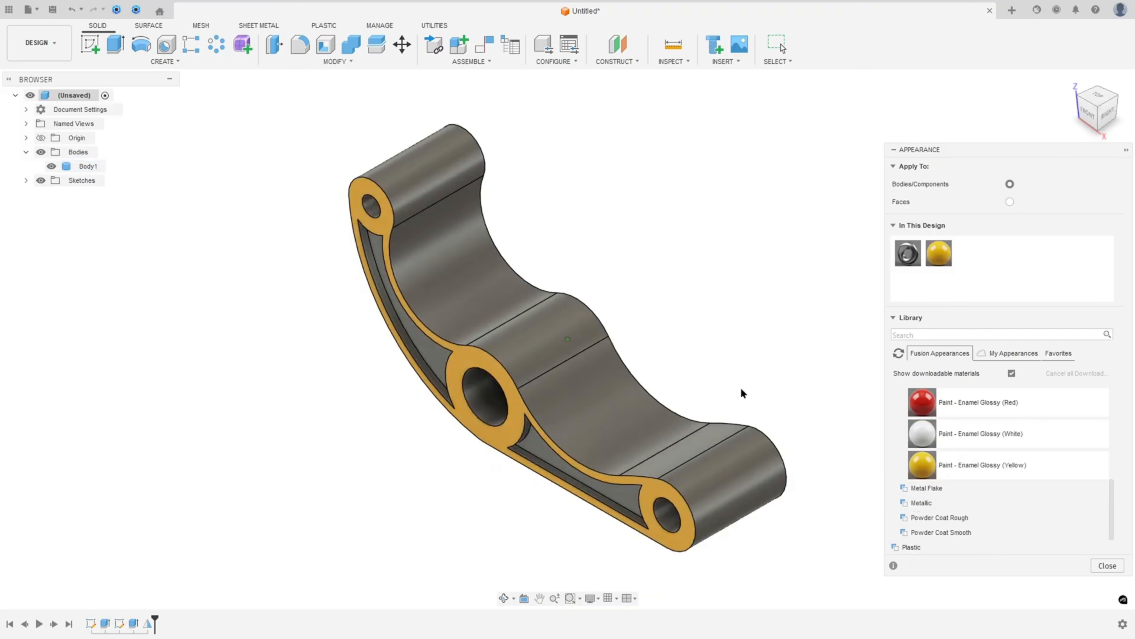
pyautogui.press('Escape')
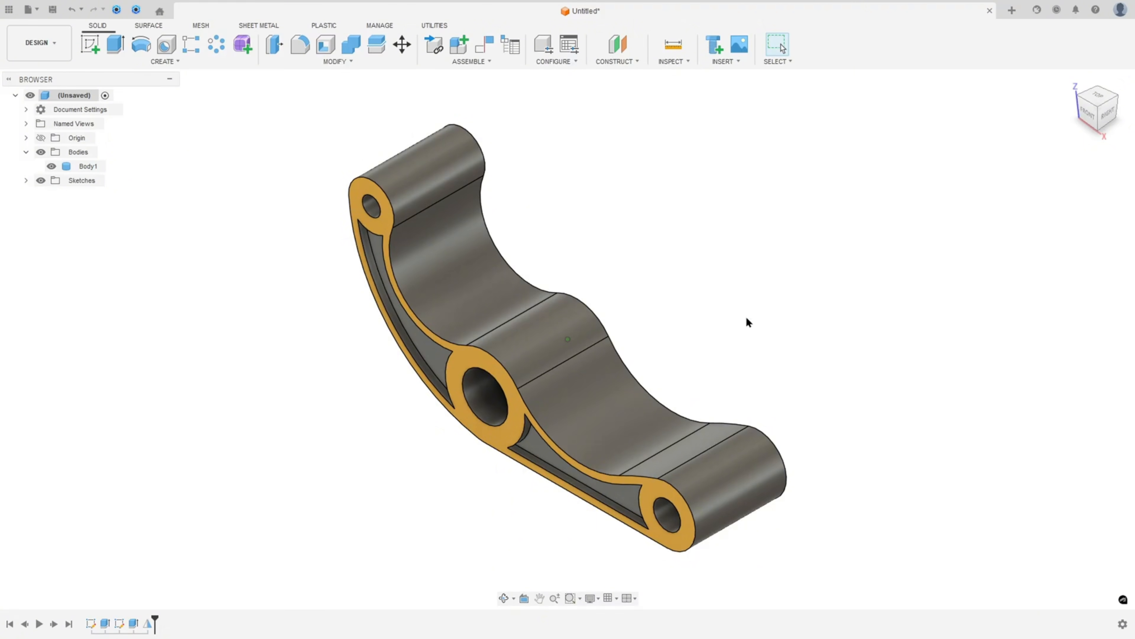
pyautogui.keyDown('shift'); pyautogui.moveTo(746, 317); pyautogui.dragTo(749, 309, button='middle'); pyautogui.keyUp('shift')
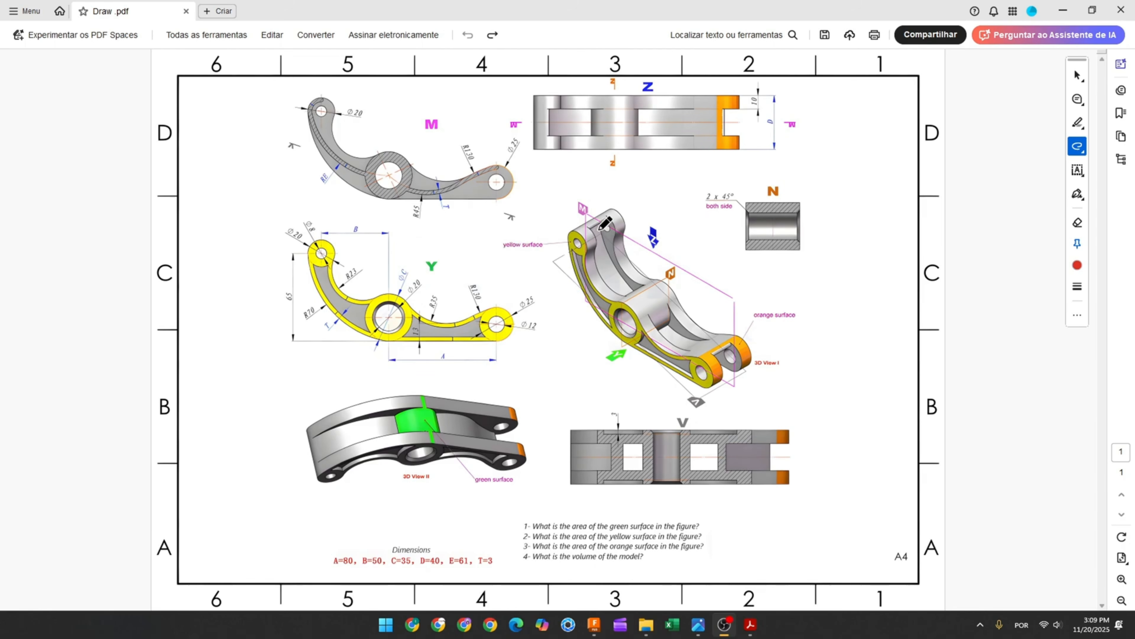
# - In the PDF drawing, mark the inner web in the 3D views and annotate view M with T as 3 and RE as 61
pyautogui.moveTo(599, 230); pyautogui.dragTo(603, 246)
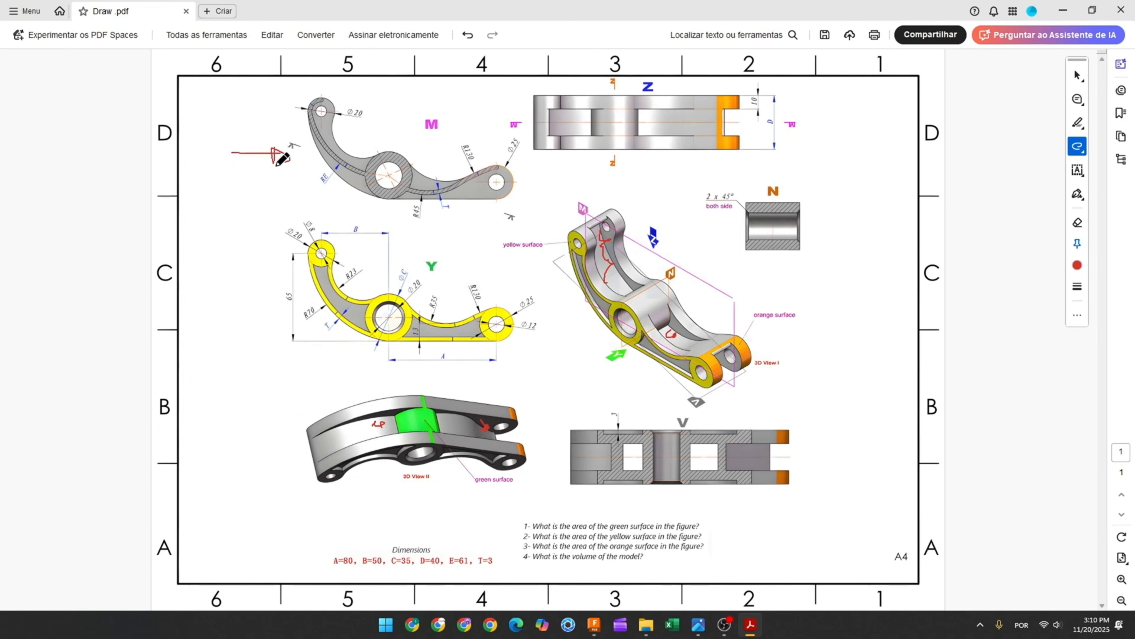
pyautogui.keyDown('ctrl'); pyautogui.scroll(3, 285, 157); pyautogui.keyUp('ctrl')
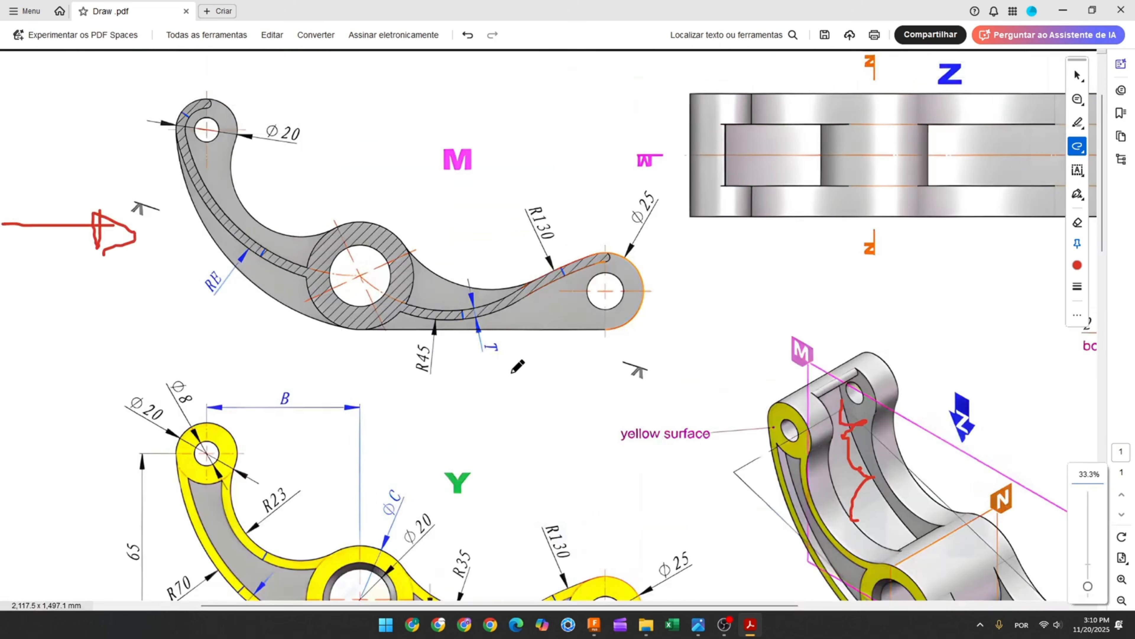
pyautogui.moveTo(474, 346)
pyautogui.mouseDown()
pyautogui.moveTo(504, 340)
pyautogui.moveTo(529, 387)
pyautogui.moveTo(514, 398)
pyautogui.mouseUp()
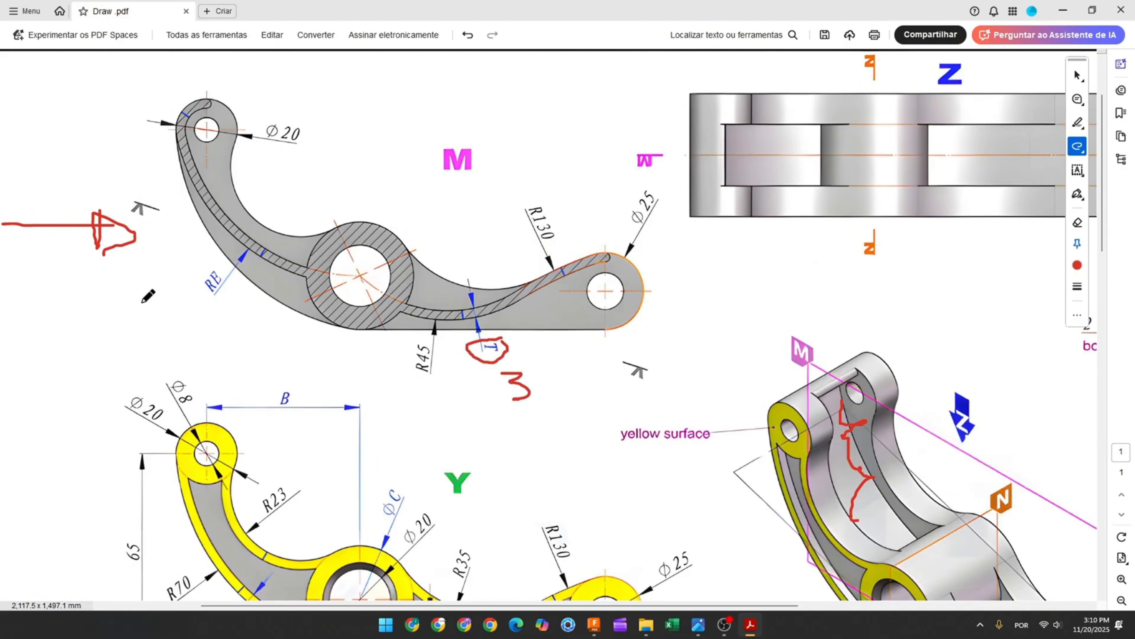
pyautogui.moveTo(201, 270); pyautogui.dragTo(209, 268)
pyautogui.moveTo(211, 329)
pyautogui.mouseDown()
pyautogui.moveTo(197, 350)
pyautogui.moveTo(214, 344)
pyautogui.mouseUp()
pyautogui.scroll(1, 233, 303)
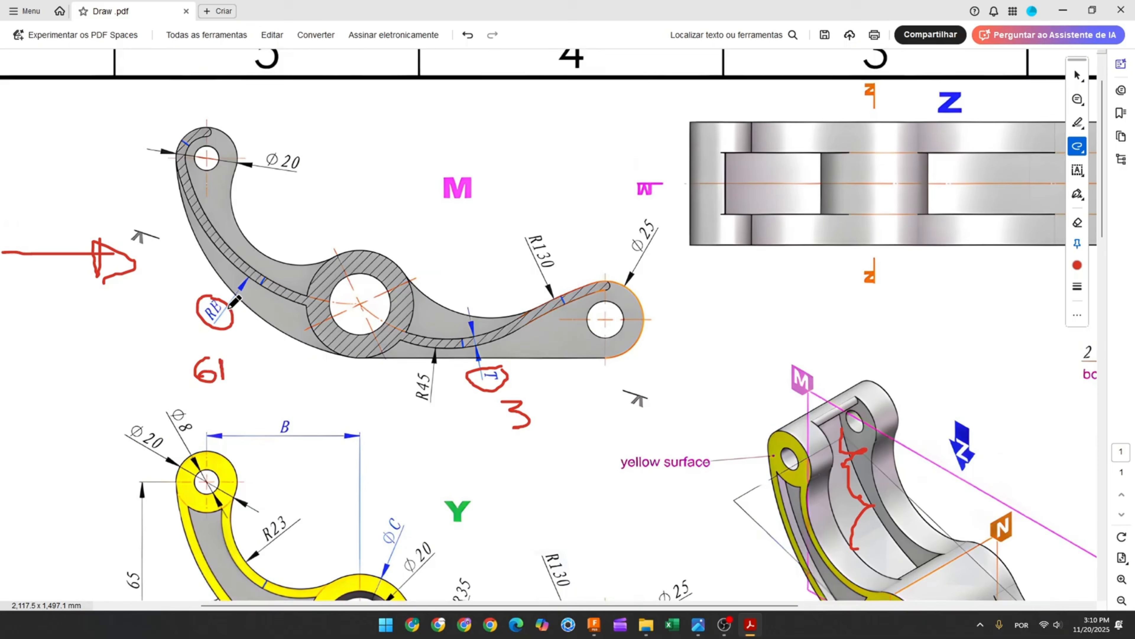
pyautogui.scroll(1, 523, 337)
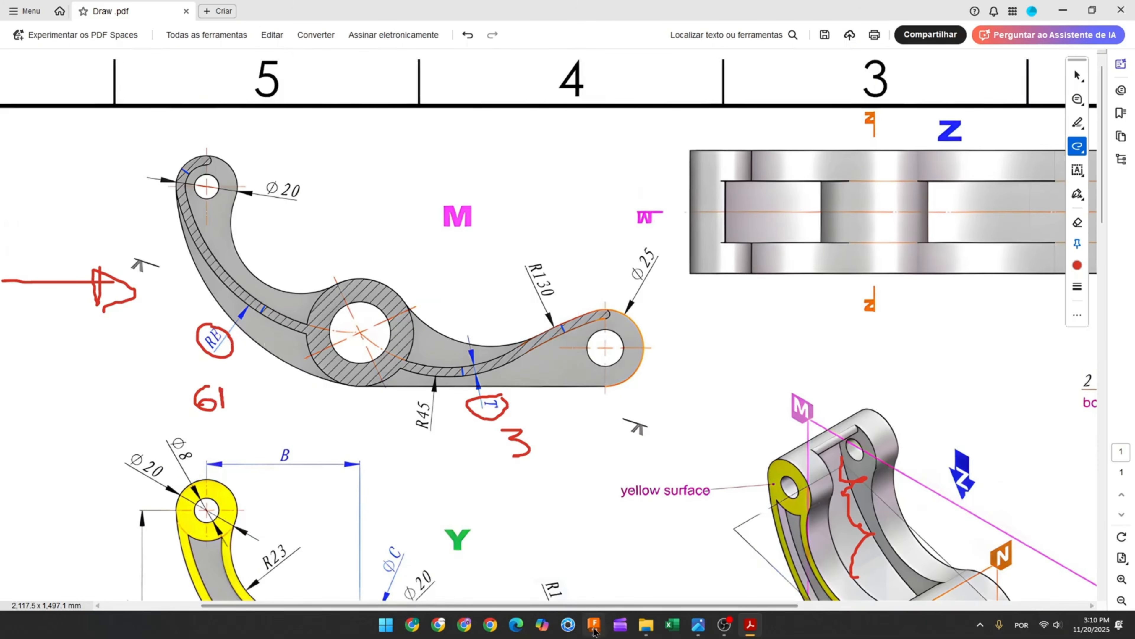
# - In Fusion, start a sketch on the XZ origin plane, show the first profile sketch and hide the bodies
pyautogui.click(591, 619)
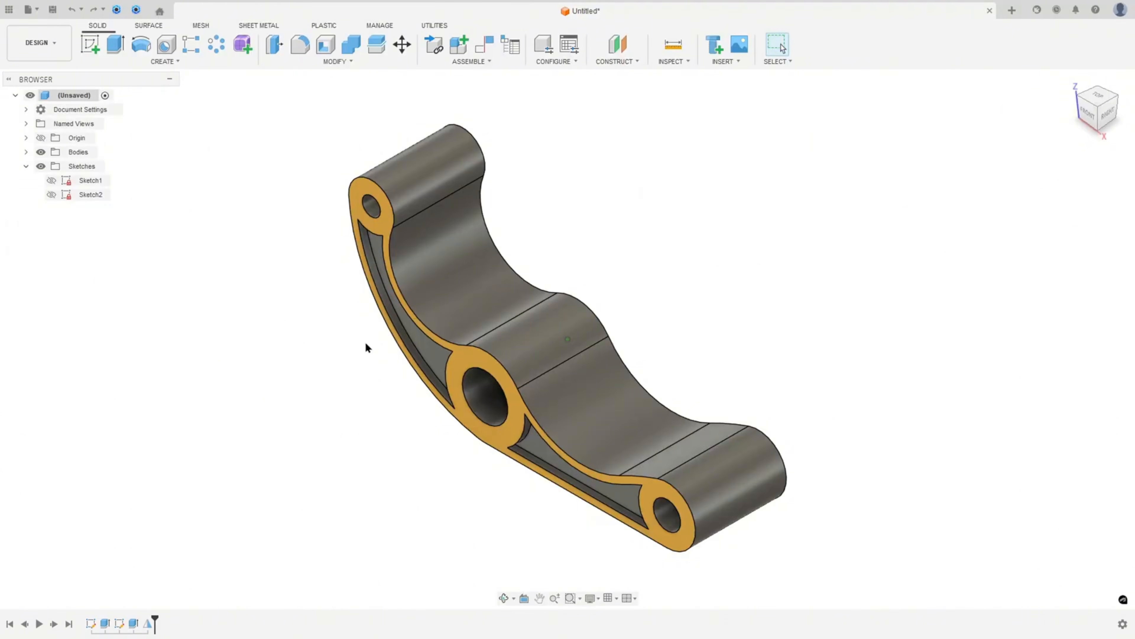
pyautogui.click(91, 44)
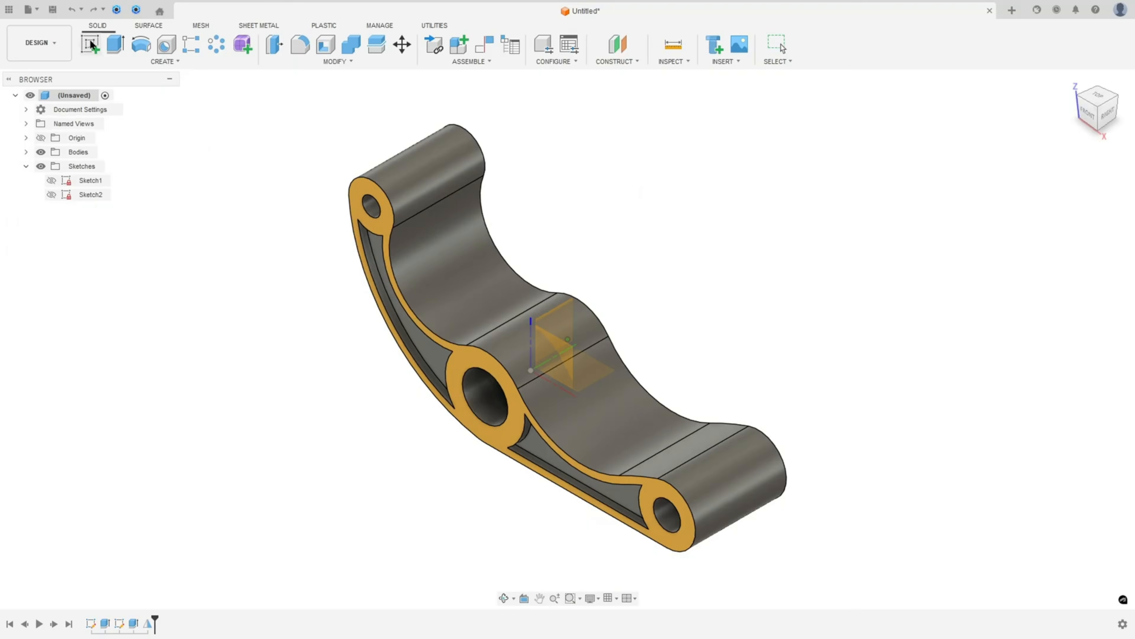
pyautogui.click(566, 357)
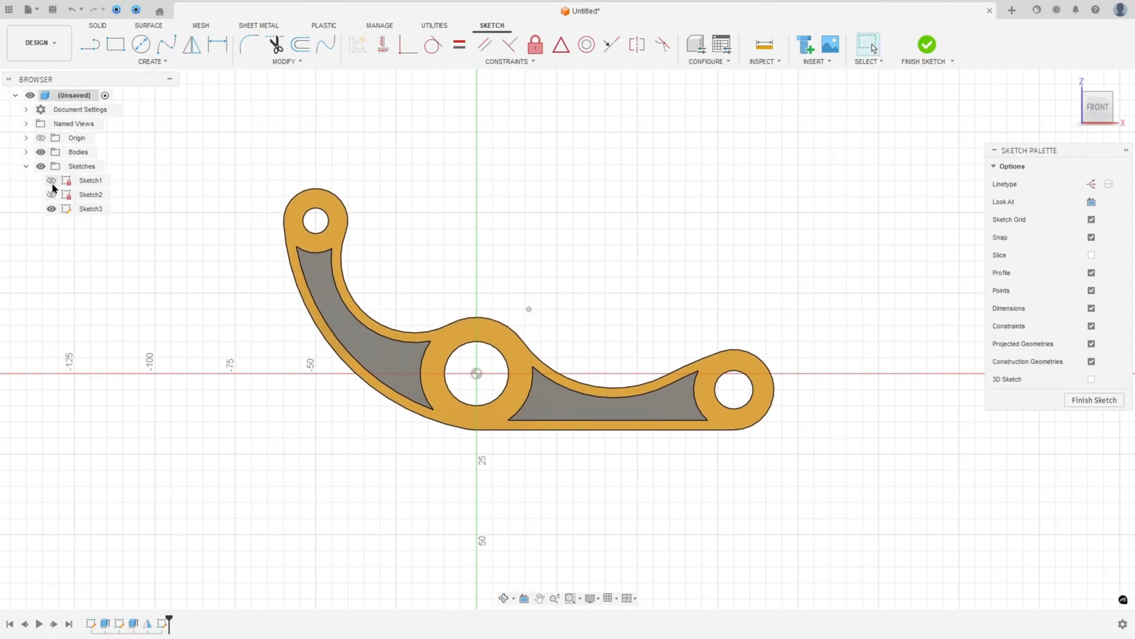
pyautogui.click(51, 181)
pyautogui.click(27, 152)
pyautogui.click(40, 152)
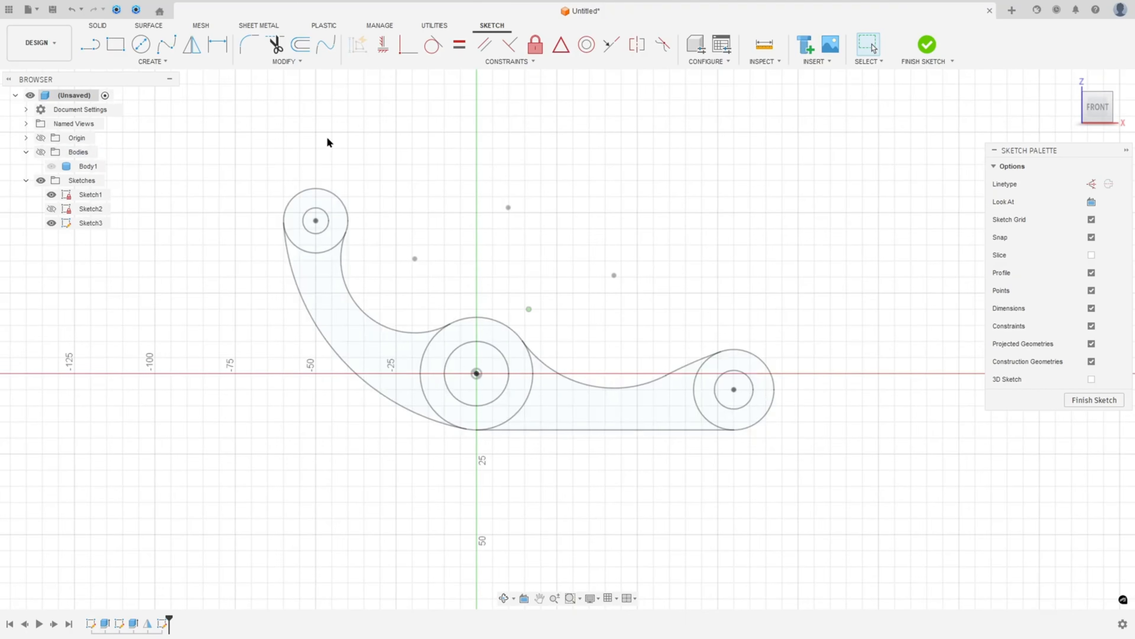
# - Project the three outer boss circles and the curved edge joining the right boss from the first sketch, and hide that sketch
pyautogui.click(163, 62)
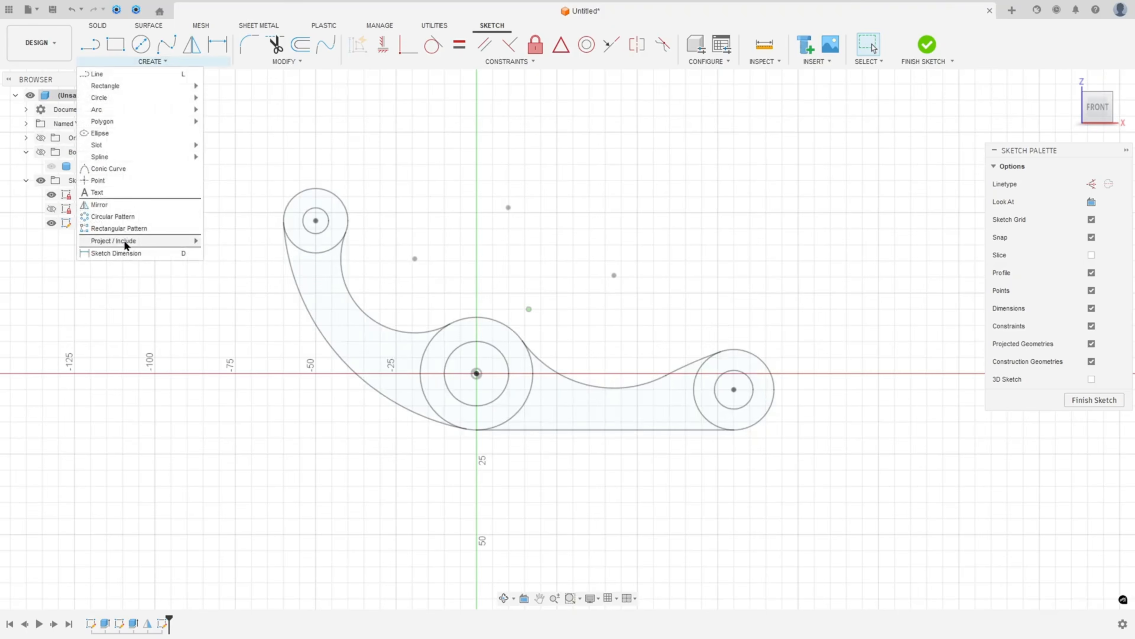
pyautogui.moveTo(154, 245)
pyautogui.click(223, 242)
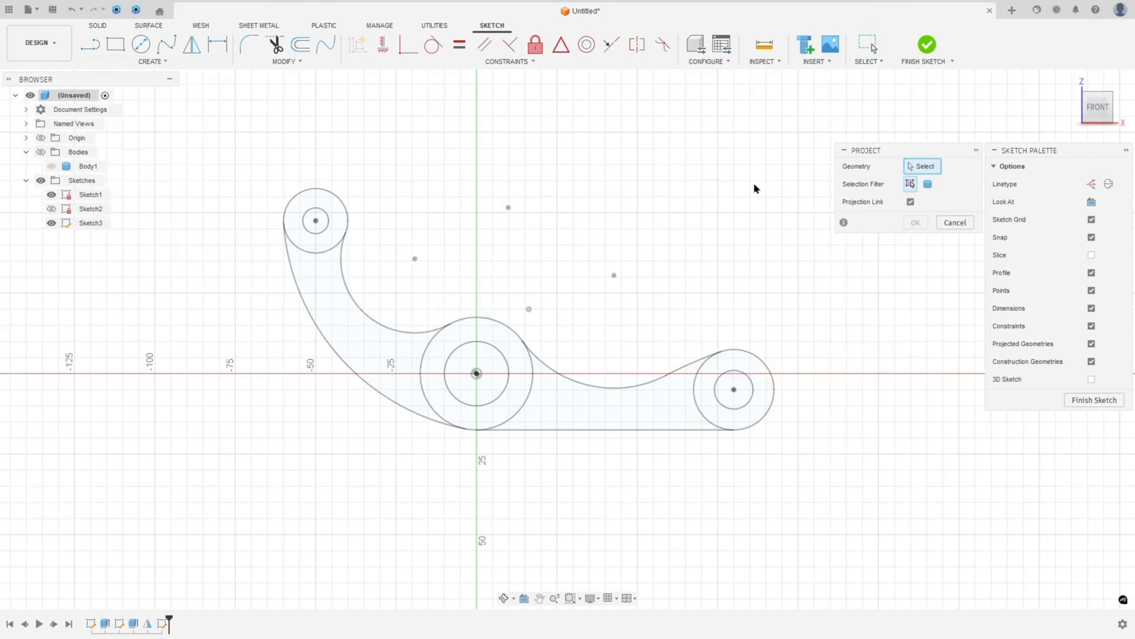
pyautogui.click(312, 193)
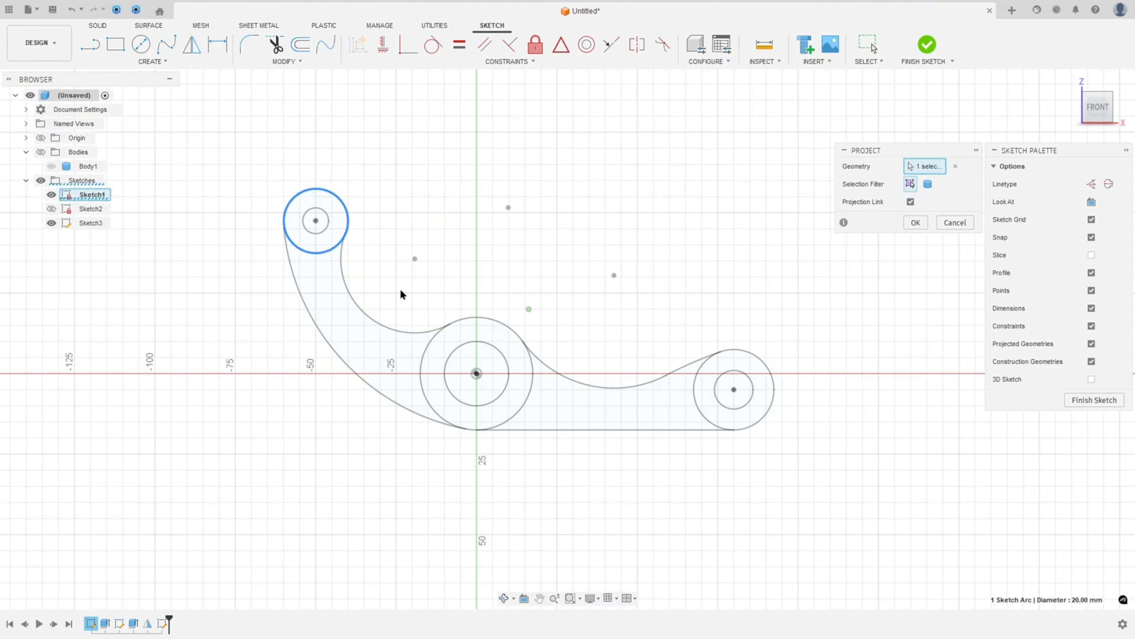
pyautogui.click(423, 356)
pyautogui.click(775, 374)
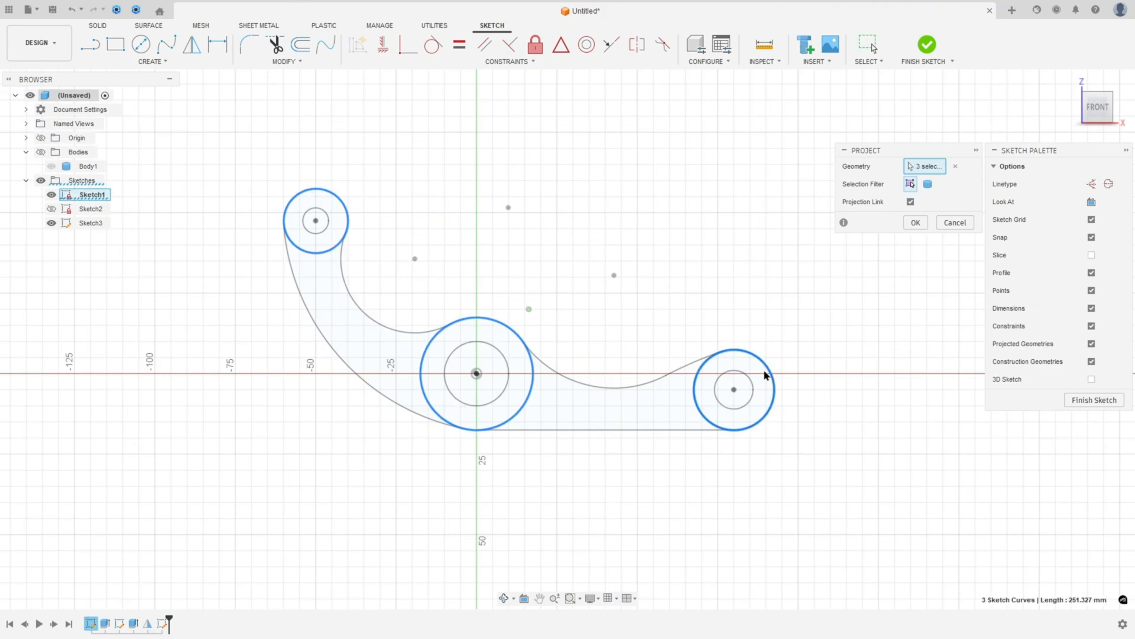
pyautogui.click(697, 363)
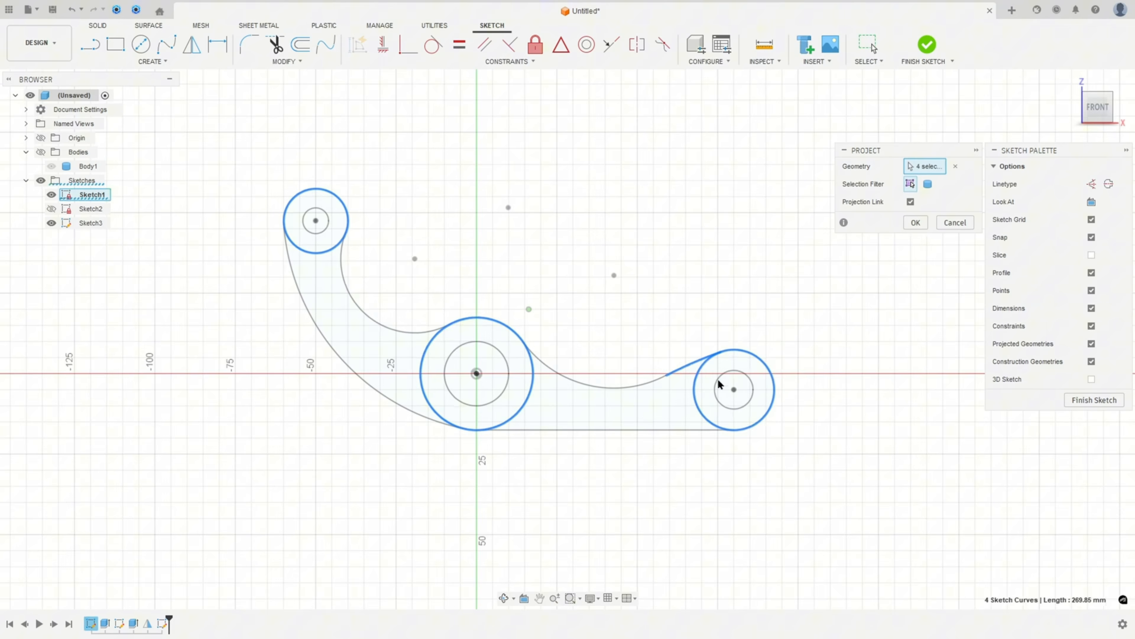
pyautogui.click(915, 223)
pyautogui.click(51, 196)
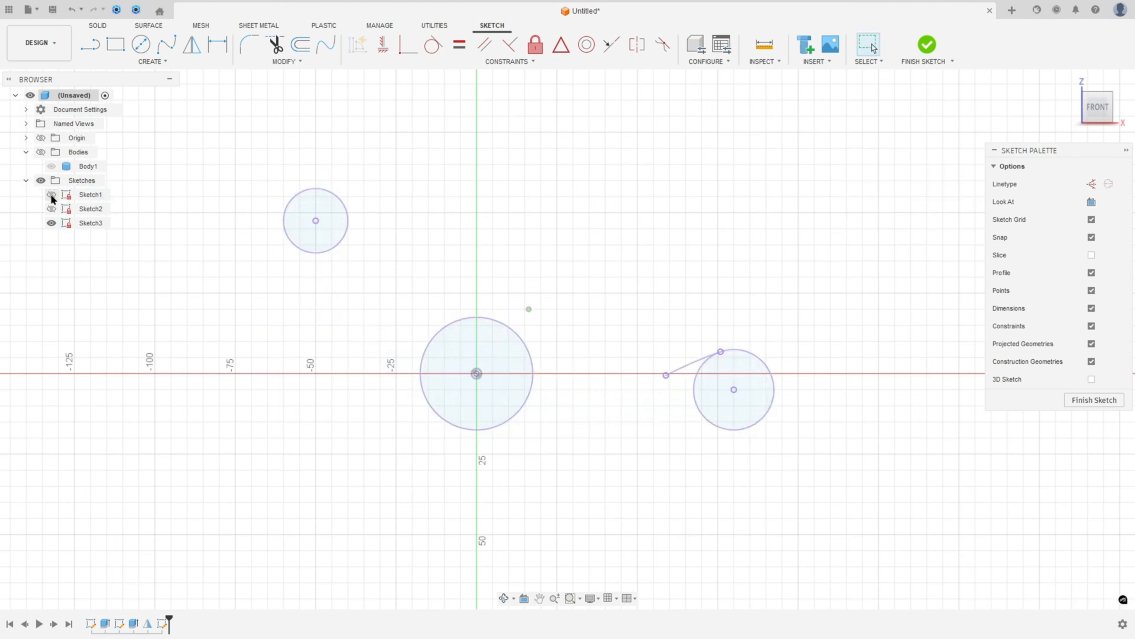
pyautogui.scroll(2, 519, 231)
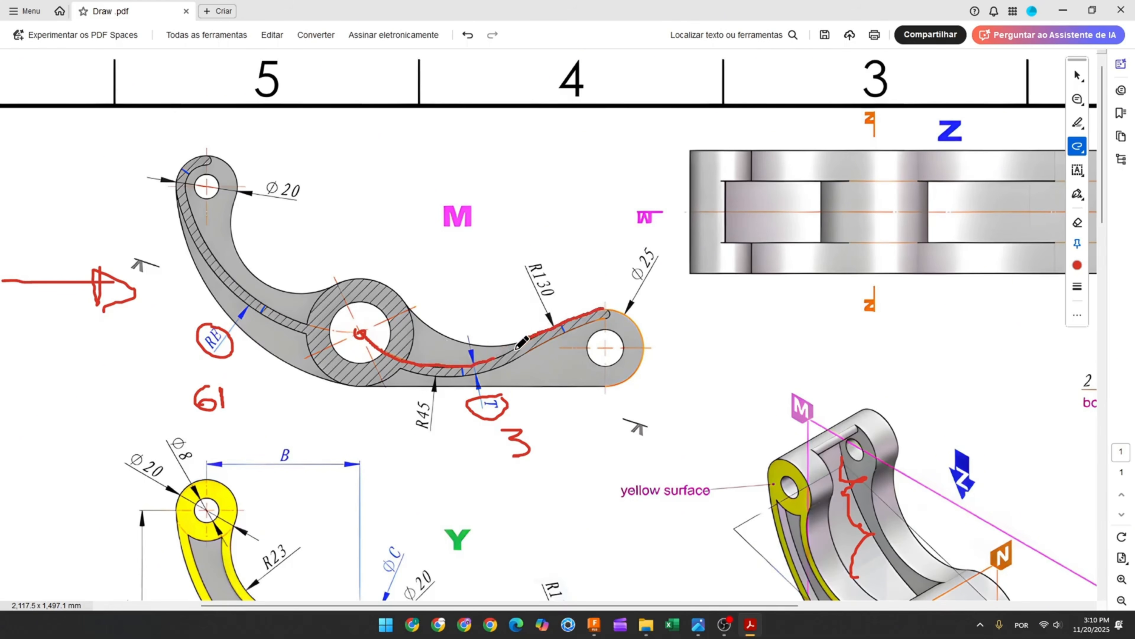
# - In the PDF drawing's view M, circle the junction of the web arcs, strike through R130 and trace the Ø25 outline
pyautogui.moveTo(516, 348); pyautogui.dragTo(547, 331)
pyautogui.moveTo(531, 261); pyautogui.dragTo(552, 288)
pyautogui.moveTo(495, 351); pyautogui.dragTo(500, 338)
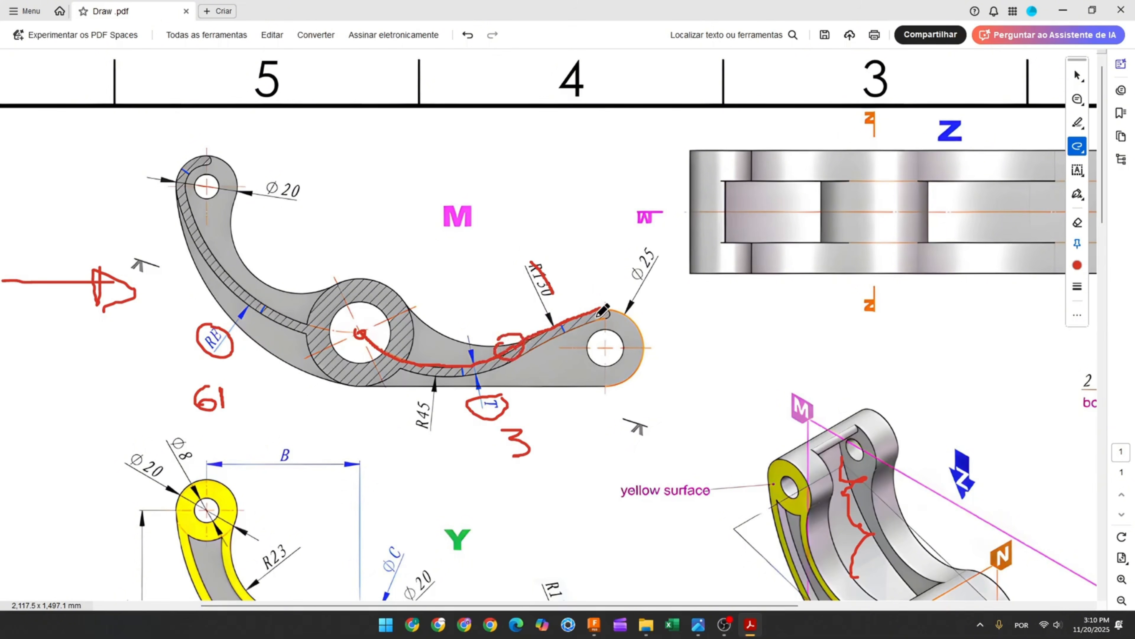
pyautogui.keyDown('ctrl'); pyautogui.scroll(5, 590, 313); pyautogui.keyUp('ctrl')
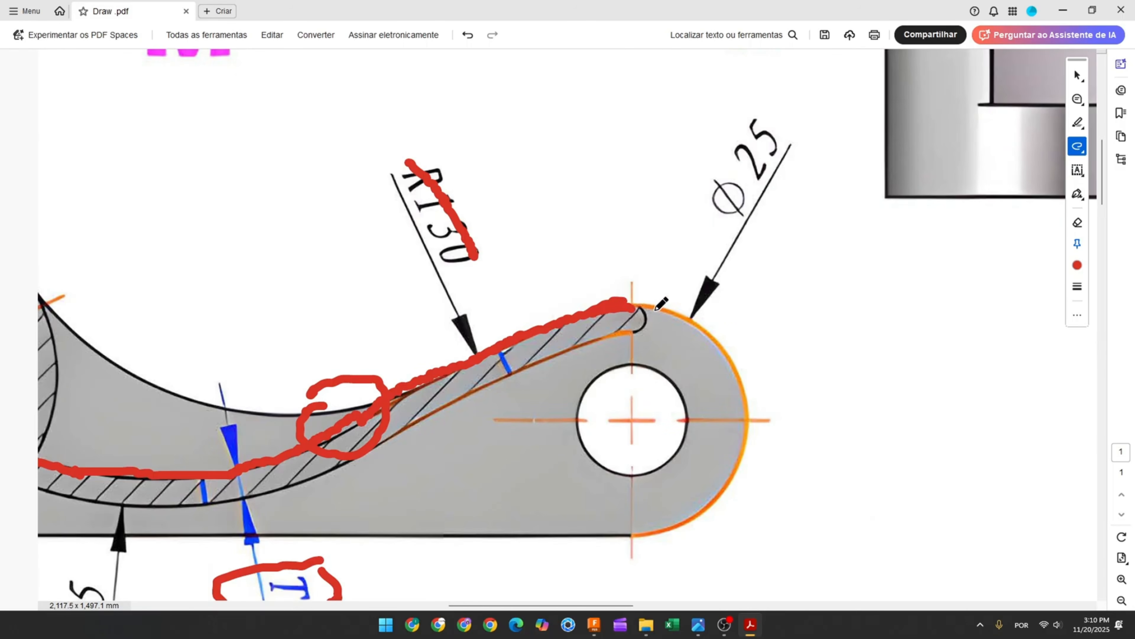
pyautogui.moveTo(657, 307)
pyautogui.mouseDown()
pyautogui.moveTo(716, 330)
pyautogui.moveTo(747, 381)
pyautogui.moveTo(753, 443)
pyautogui.moveTo(724, 501)
pyautogui.moveTo(675, 536)
pyautogui.mouseUp()
# - In Fusion, draw two connected 3-point arcs from the origin, dipping below the axis and rising to the projected arc's end on the right circle
pyautogui.click(594, 624)
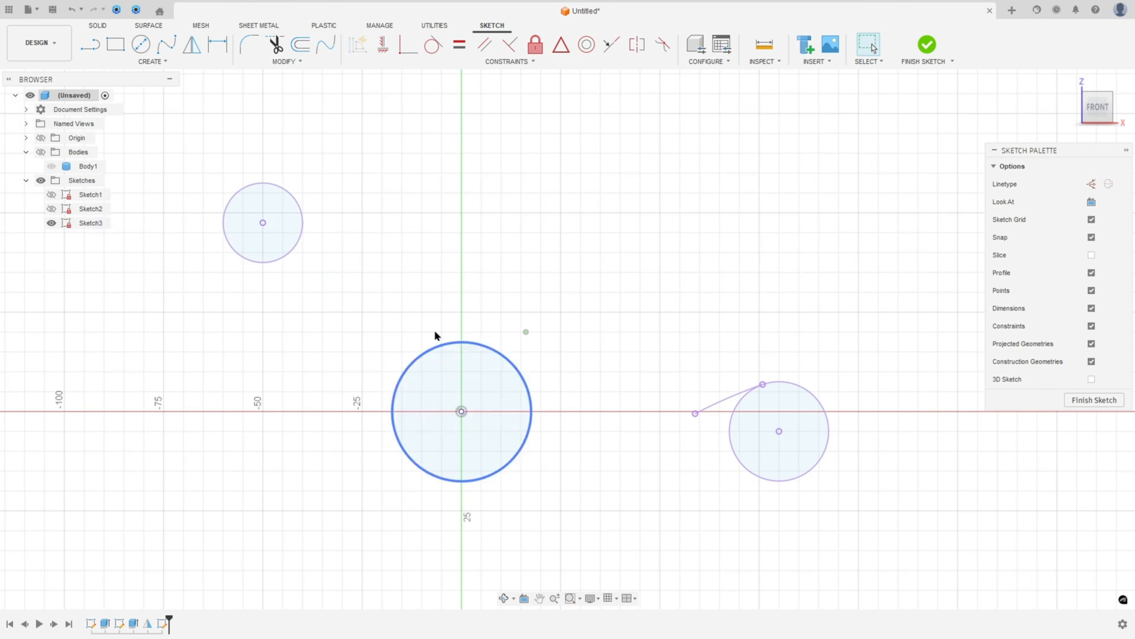
pyautogui.click(152, 62)
pyautogui.moveTo(134, 109)
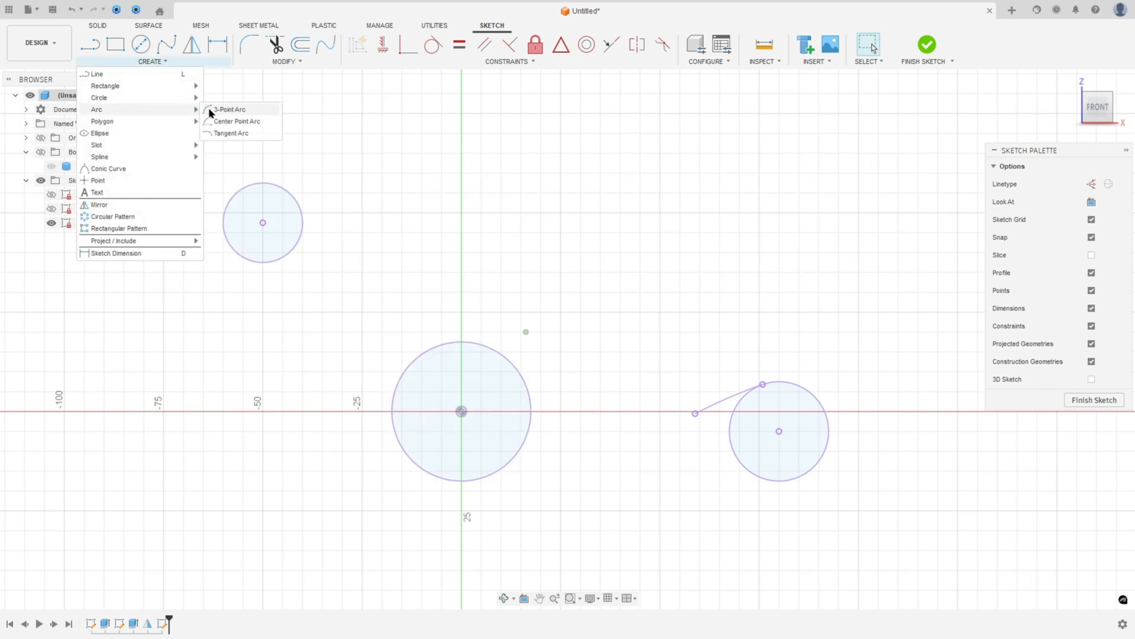
pyautogui.click(210, 110)
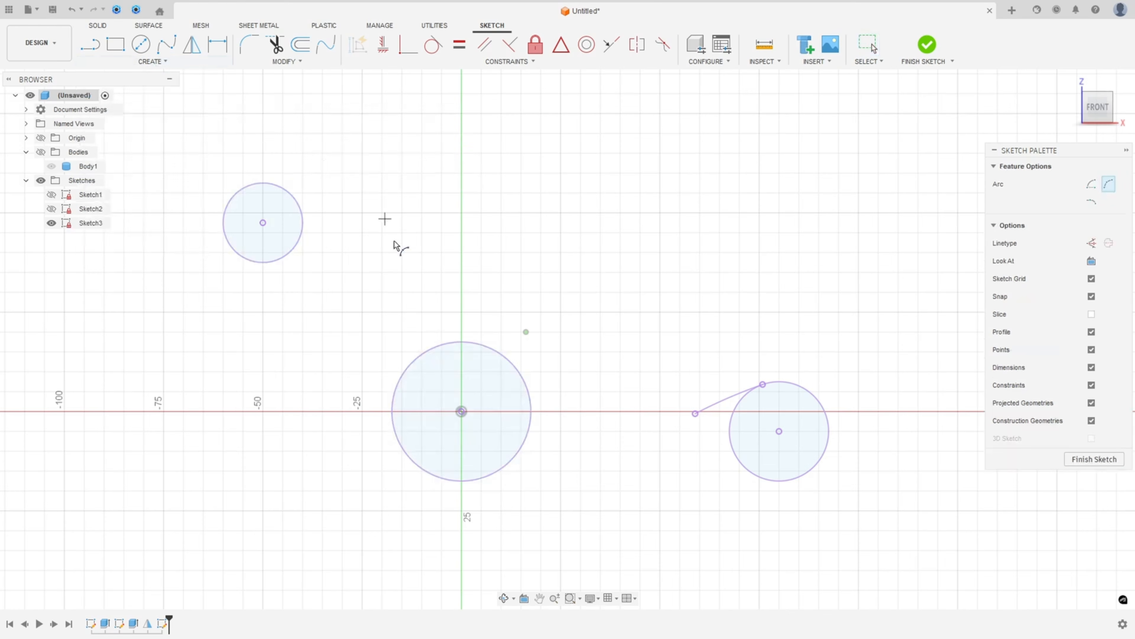
pyautogui.click(463, 414)
pyautogui.click(636, 436)
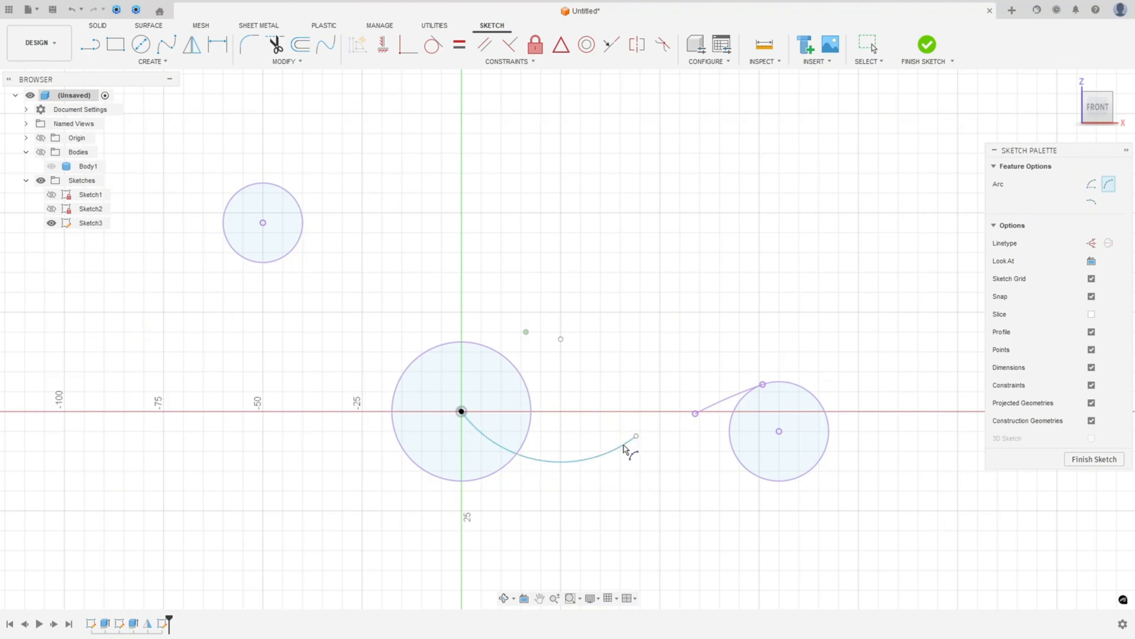
pyautogui.click(624, 445)
pyautogui.click(763, 384)
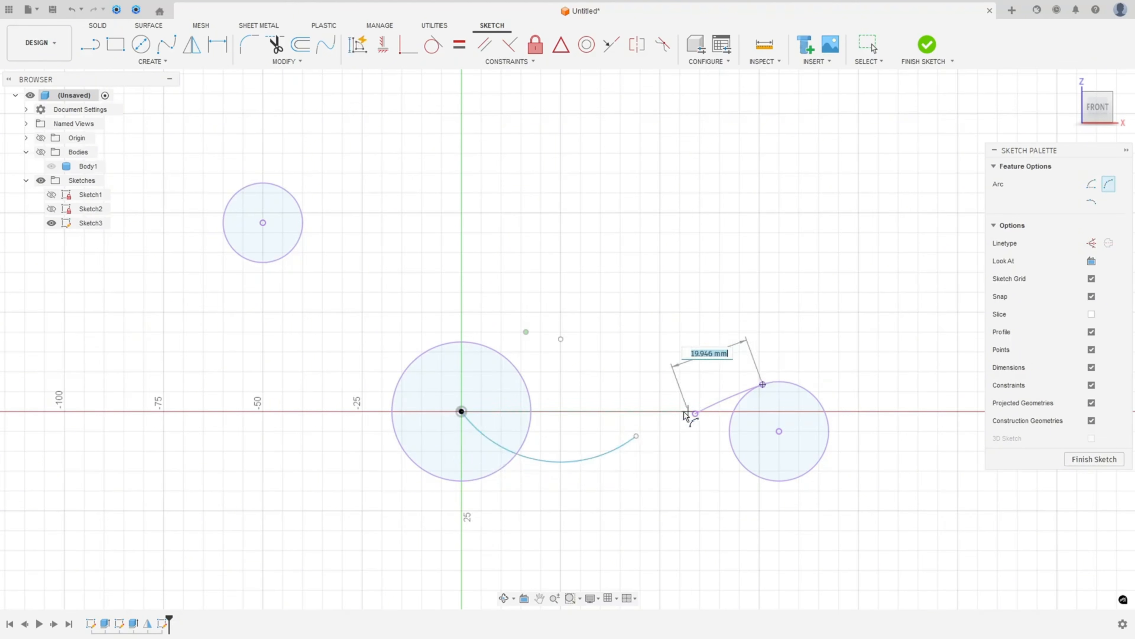
pyautogui.click(651, 432)
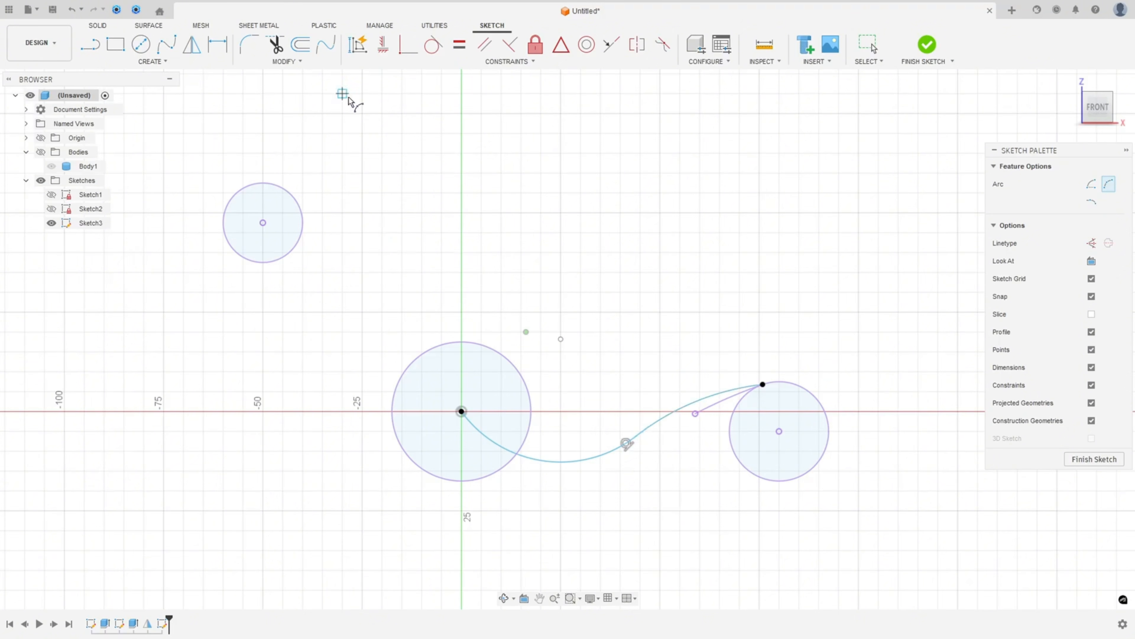
# - Constrain the right-hand web arc concentric with the projected arc near the right circle
pyautogui.click(437, 47)
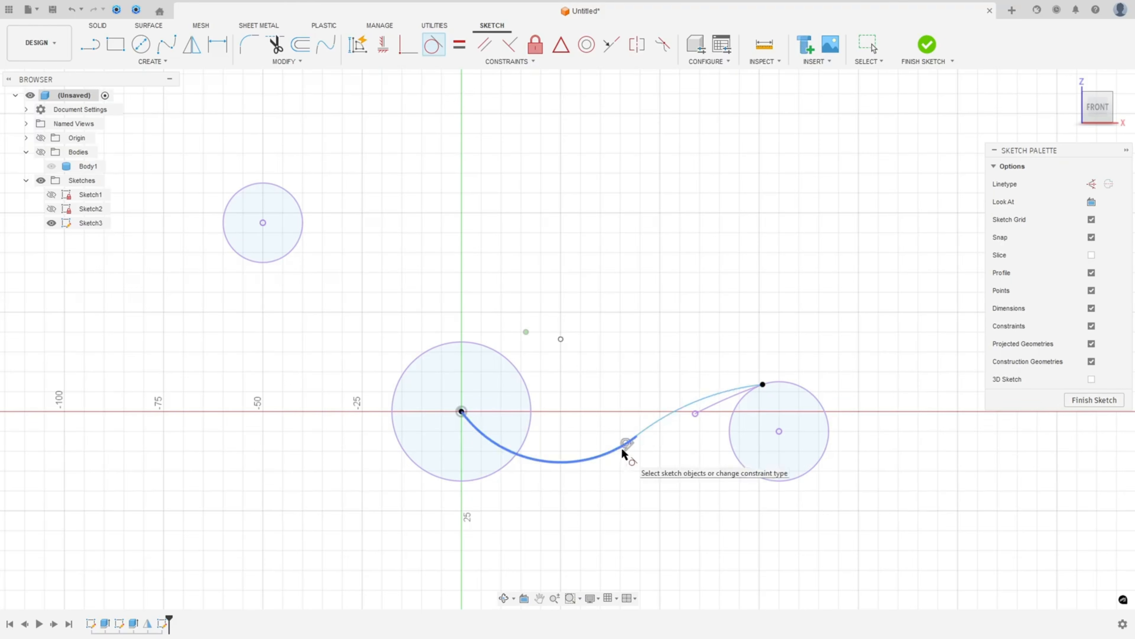
pyautogui.click(590, 44)
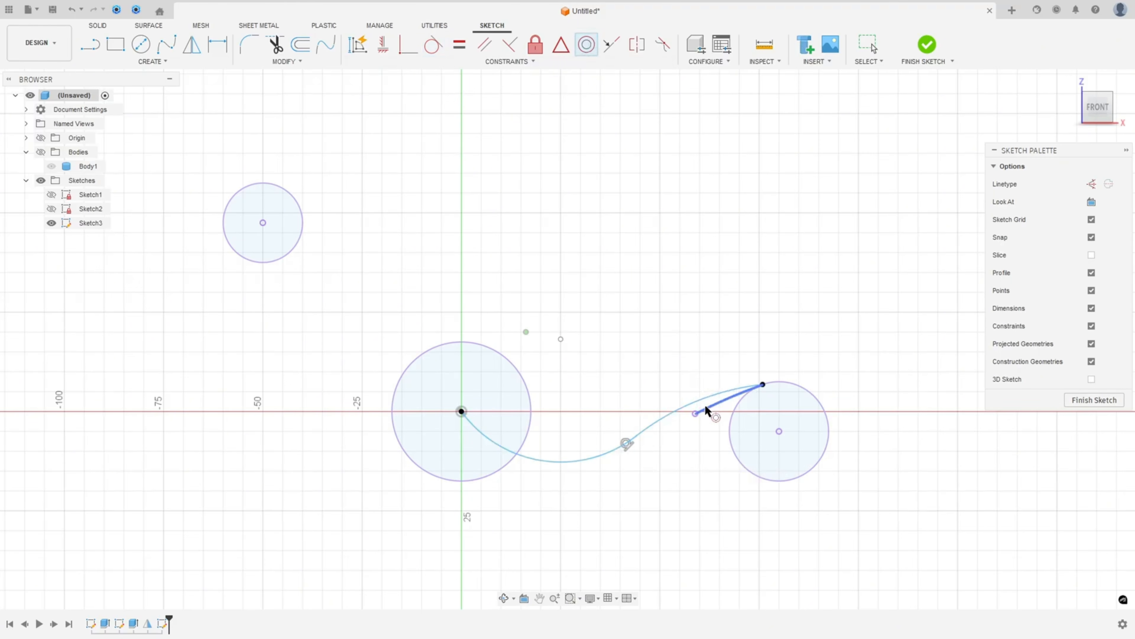
pyautogui.click(709, 411)
pyautogui.click(710, 412)
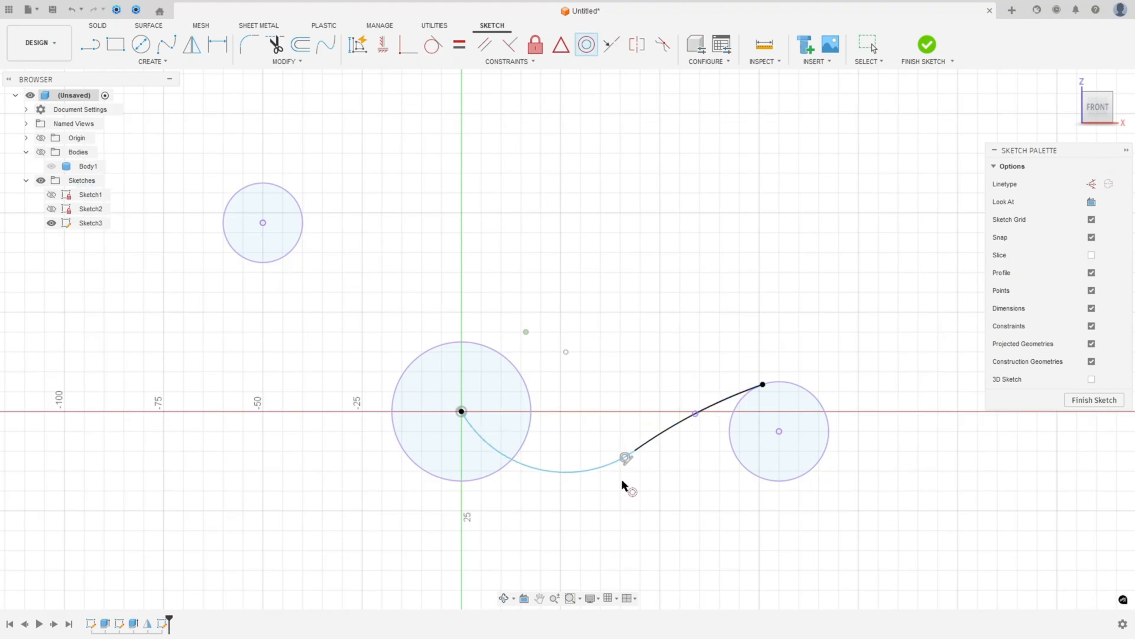
# - Draw a center point arc about the right circle's centre, from the web arc's upper end to the top of the circle
pyautogui.scroll(2, 738, 463)
pyautogui.moveTo(737, 461); pyautogui.dragTo(585, 444, button='middle')
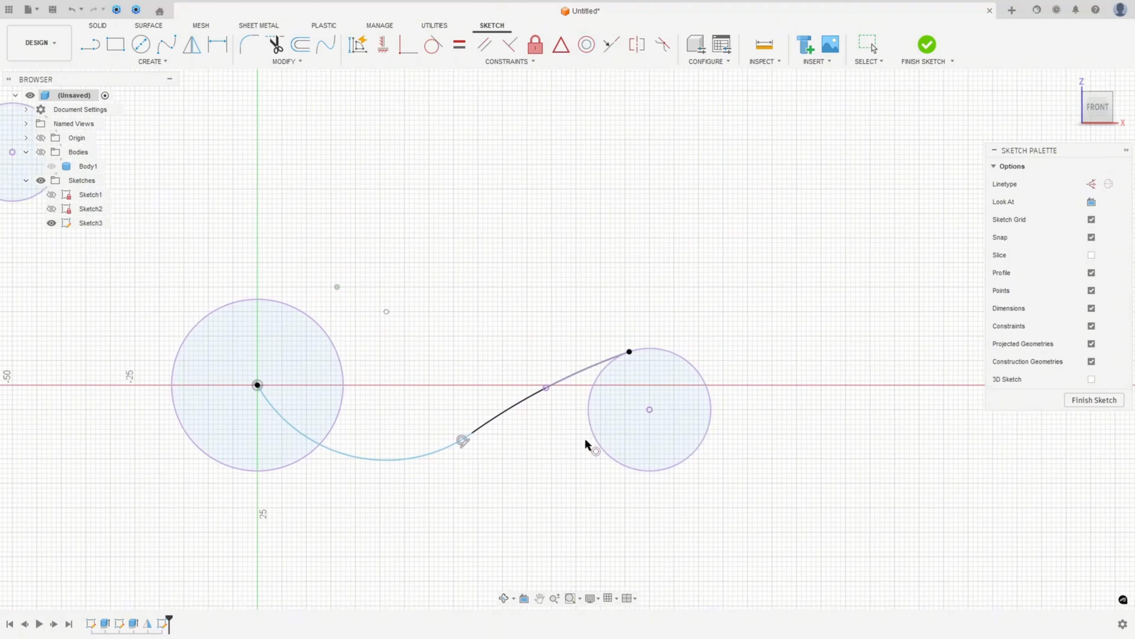
pyautogui.click(155, 62)
pyautogui.moveTo(132, 110)
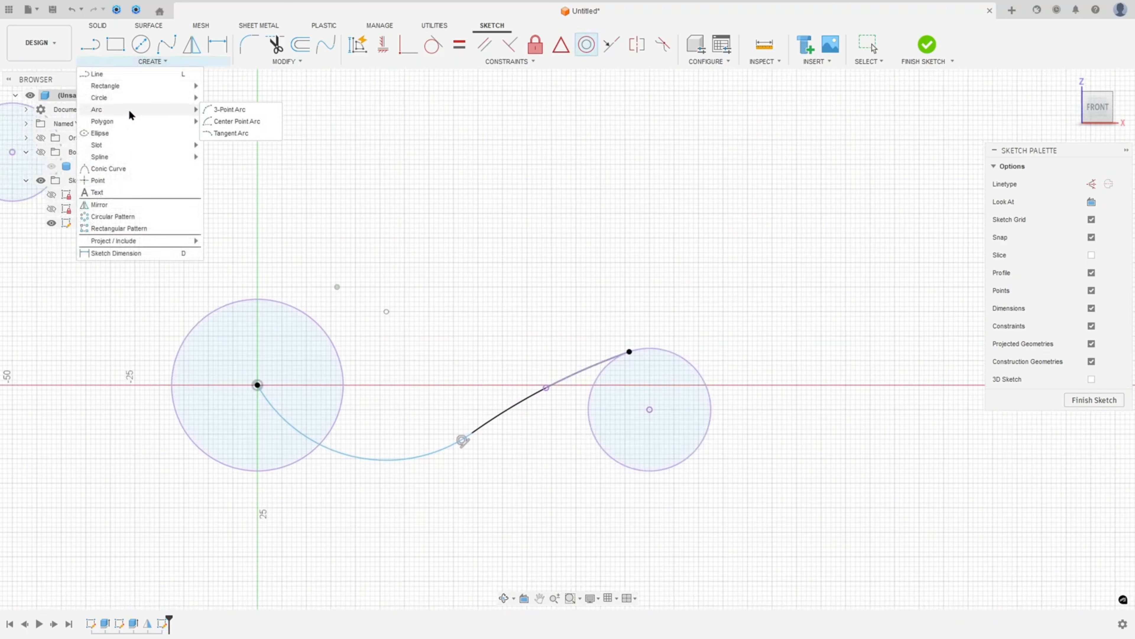
pyautogui.click(233, 127)
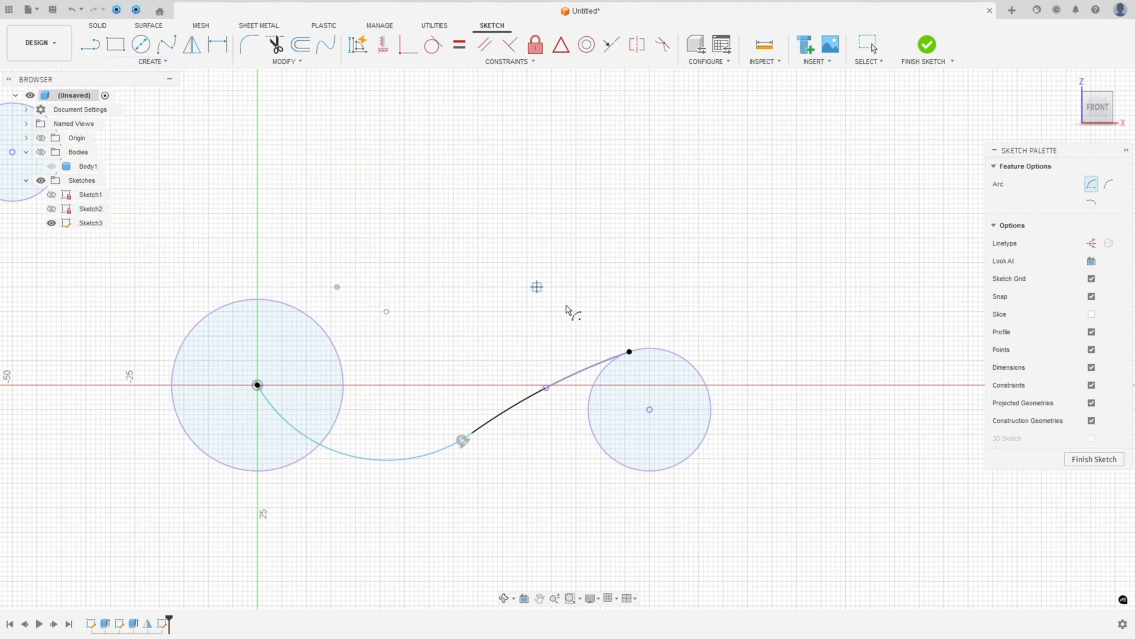
pyautogui.click(650, 410)
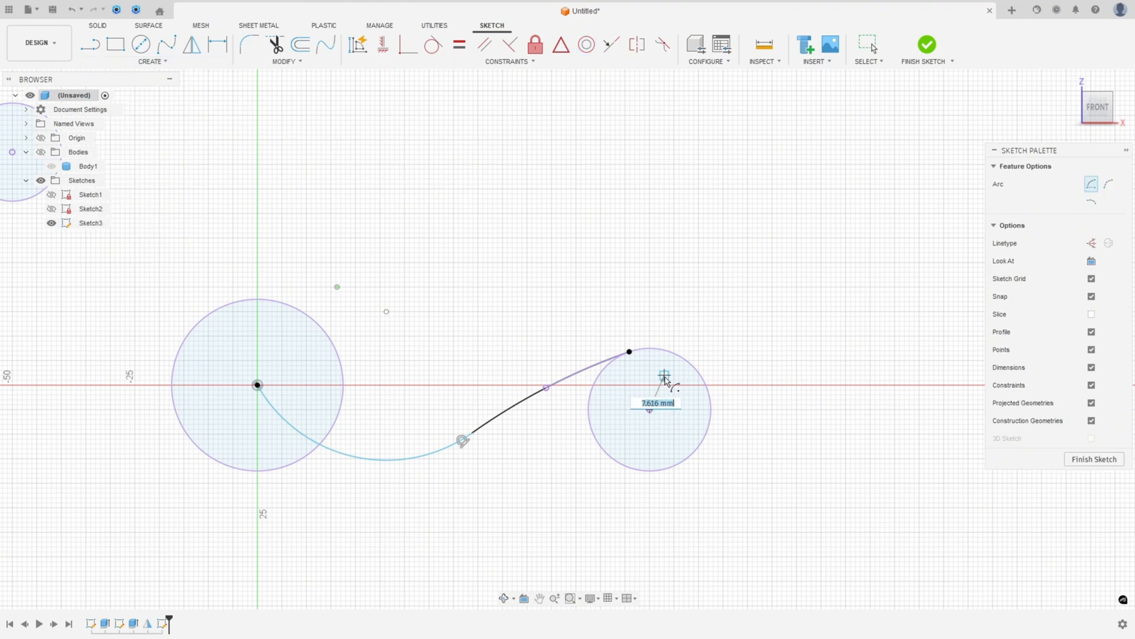
pyautogui.click(631, 354)
pyautogui.click(652, 354)
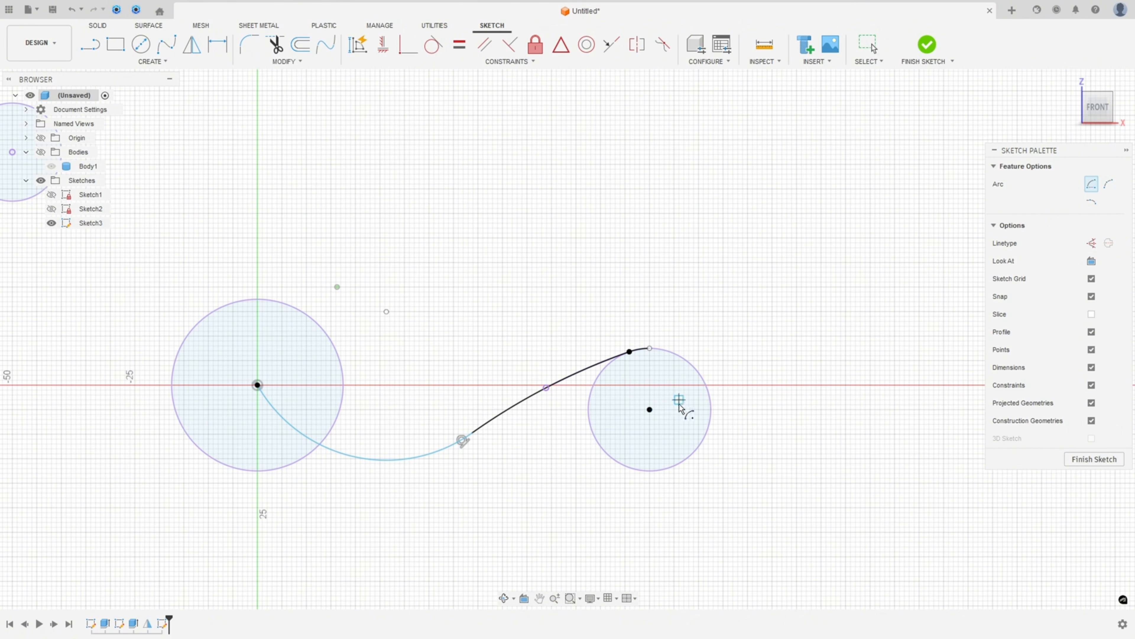
pyautogui.press('Escape')
# - Try to constrain the short end arc concentric with the projected right circle
pyautogui.scroll(3, 646, 356)
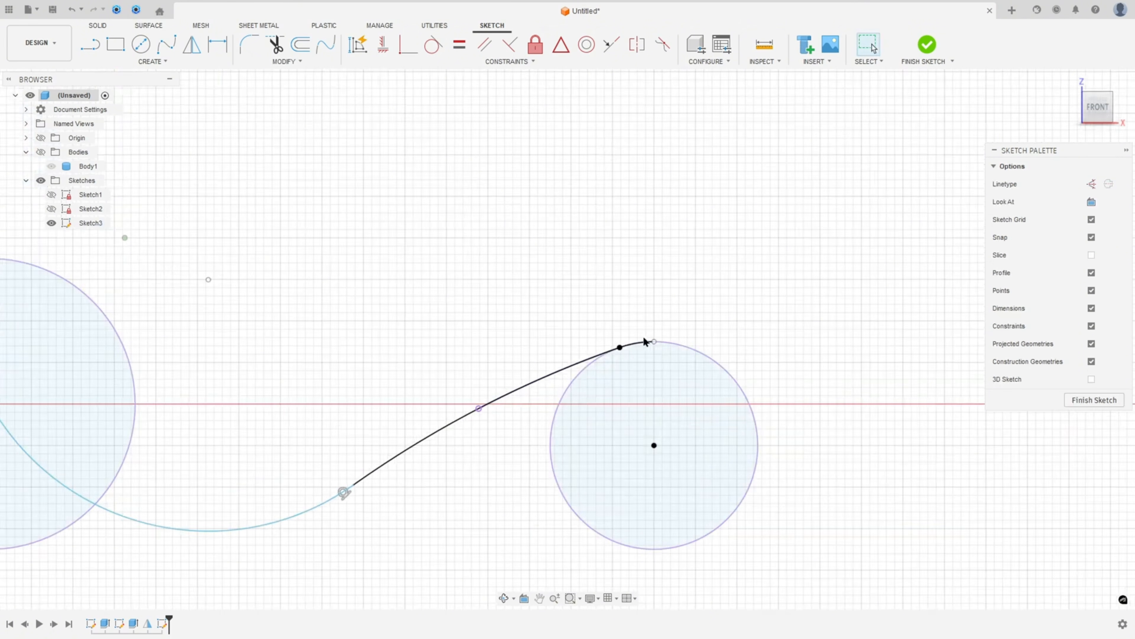
pyautogui.click(641, 343)
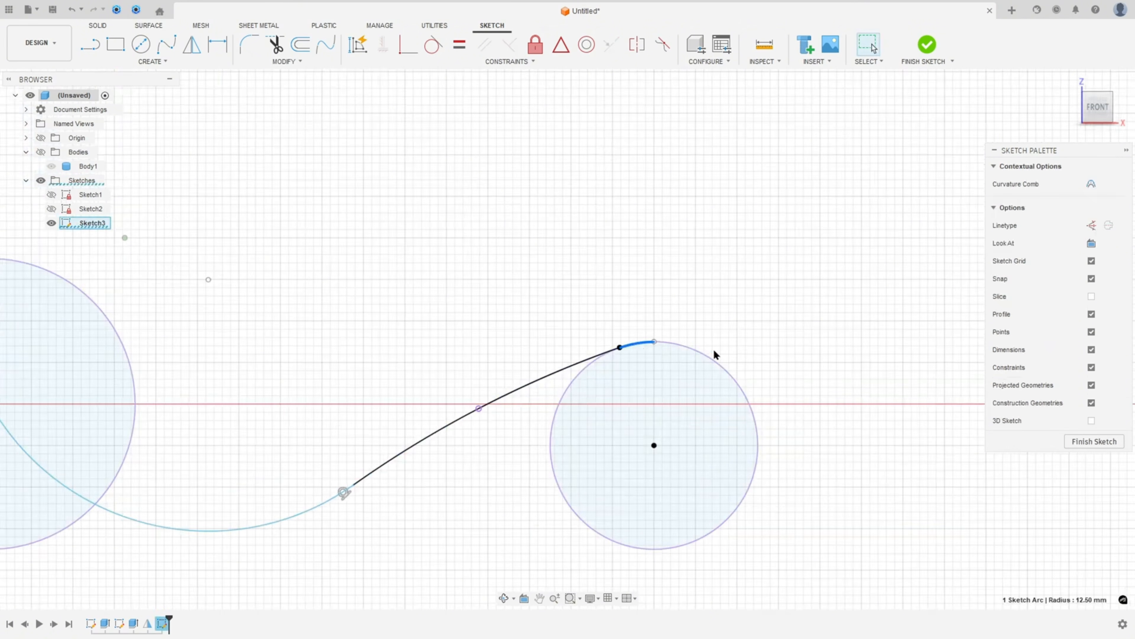
pyautogui.click(586, 44)
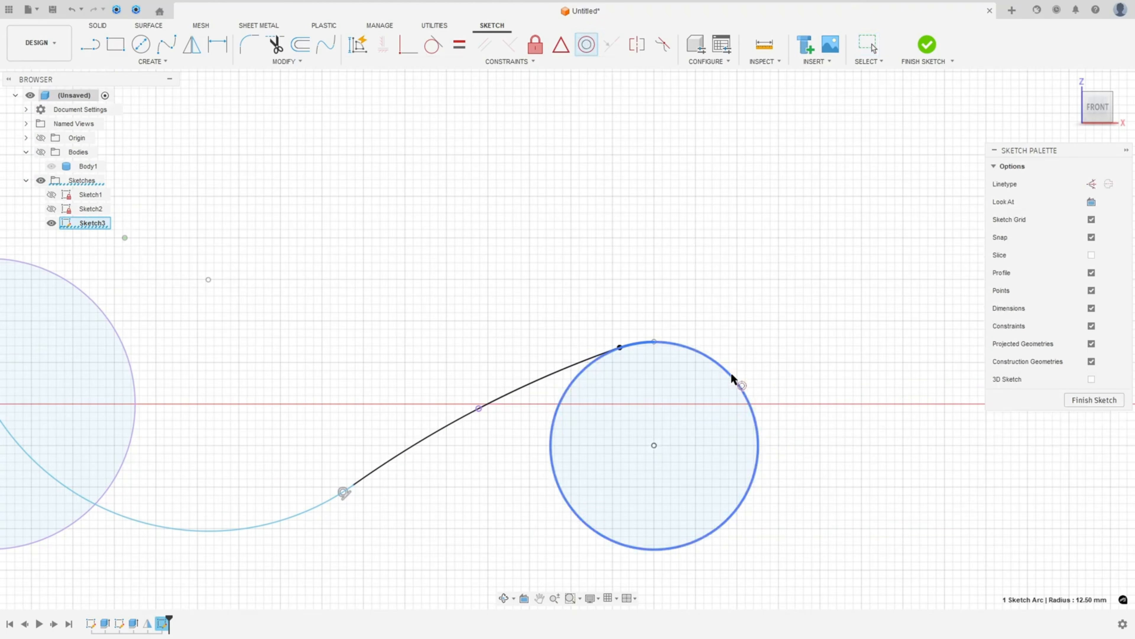
pyautogui.click(733, 380)
pyautogui.press('Escape')
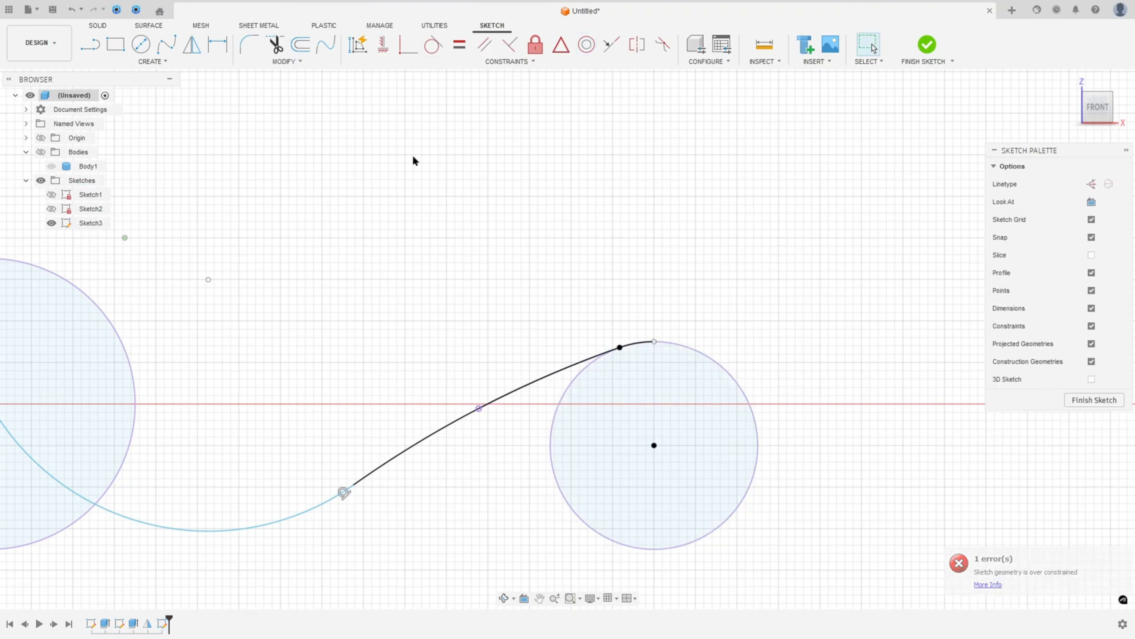
# - Align the short arc's free end vertically with the right circle's centre using a Horizontal/Vertical constraint
pyautogui.click(387, 51)
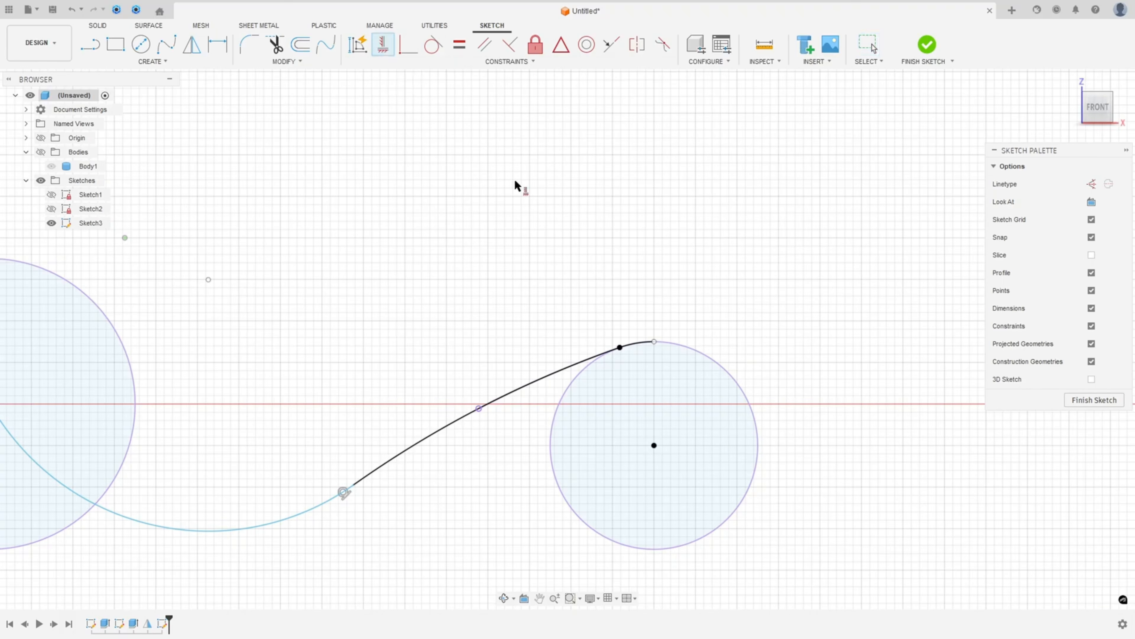
pyautogui.click(654, 342)
pyautogui.click(654, 445)
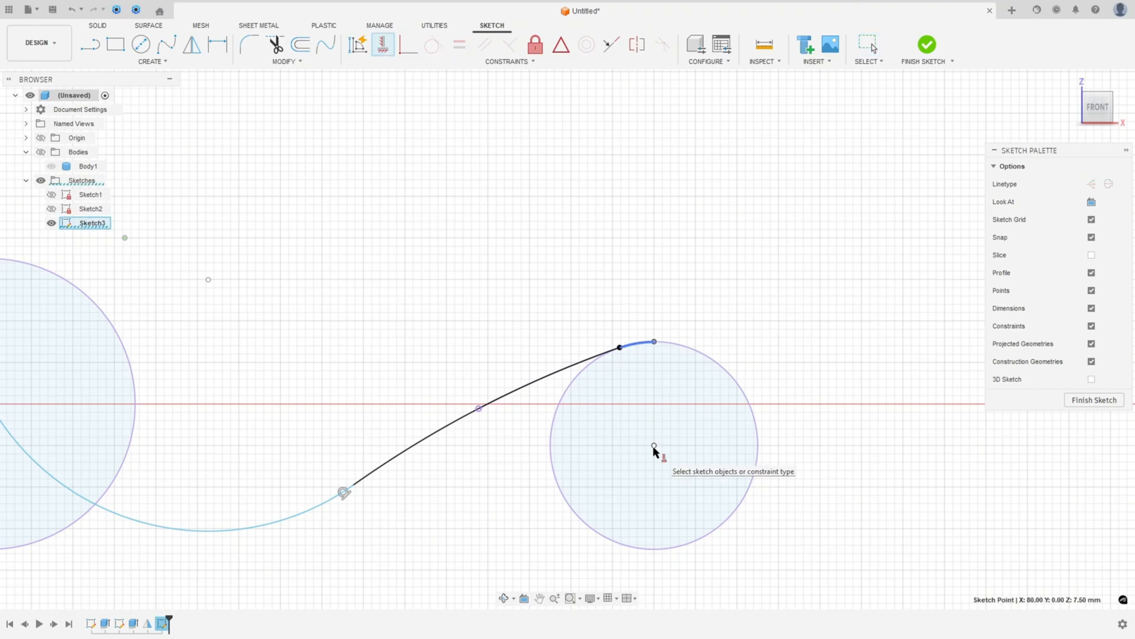
pyautogui.scroll(-1, 537, 515)
pyautogui.scroll(1, 568, 422)
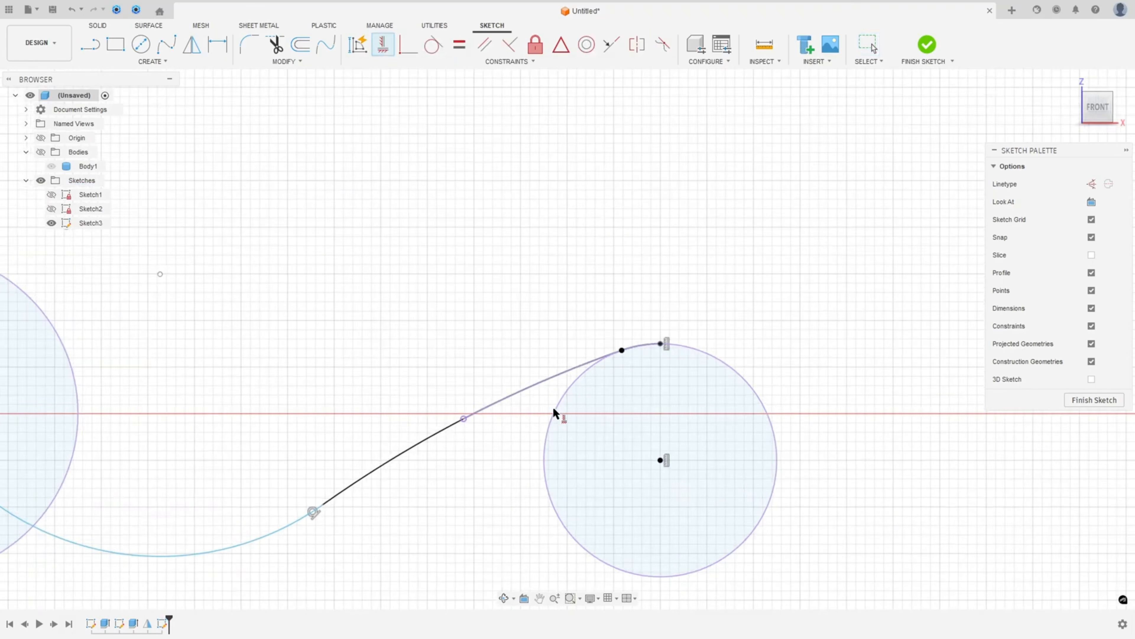
# - Turn off the display of projected geometries in the sketch
pyautogui.click(1091, 345)
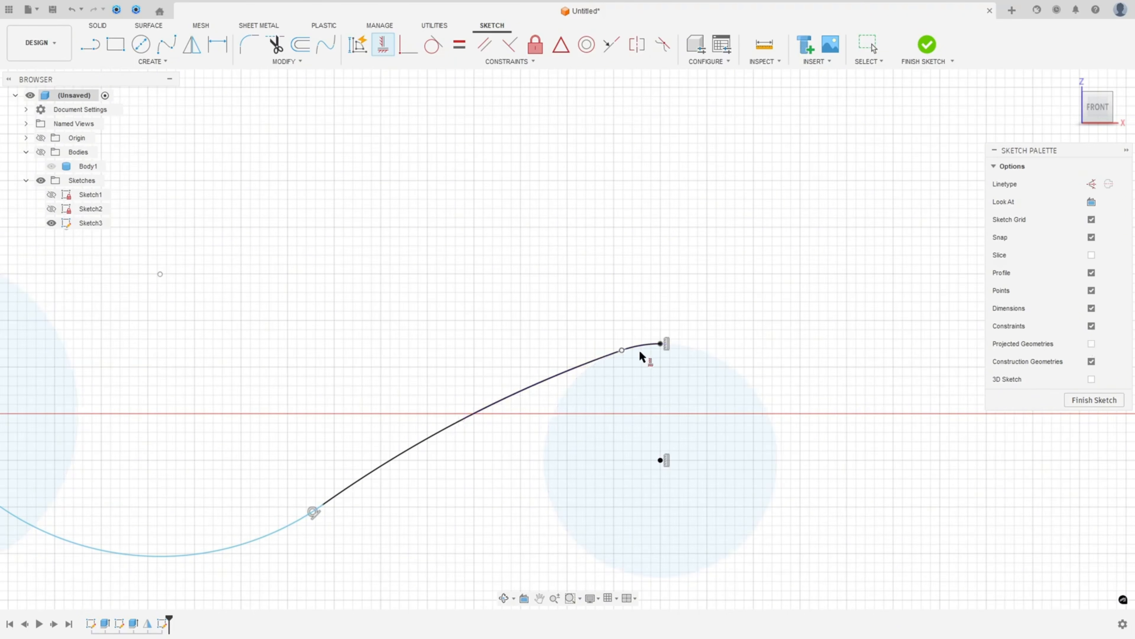
pyautogui.scroll(-2, 328, 491)
pyautogui.moveTo(286, 494); pyautogui.dragTo(448, 418, button='middle')
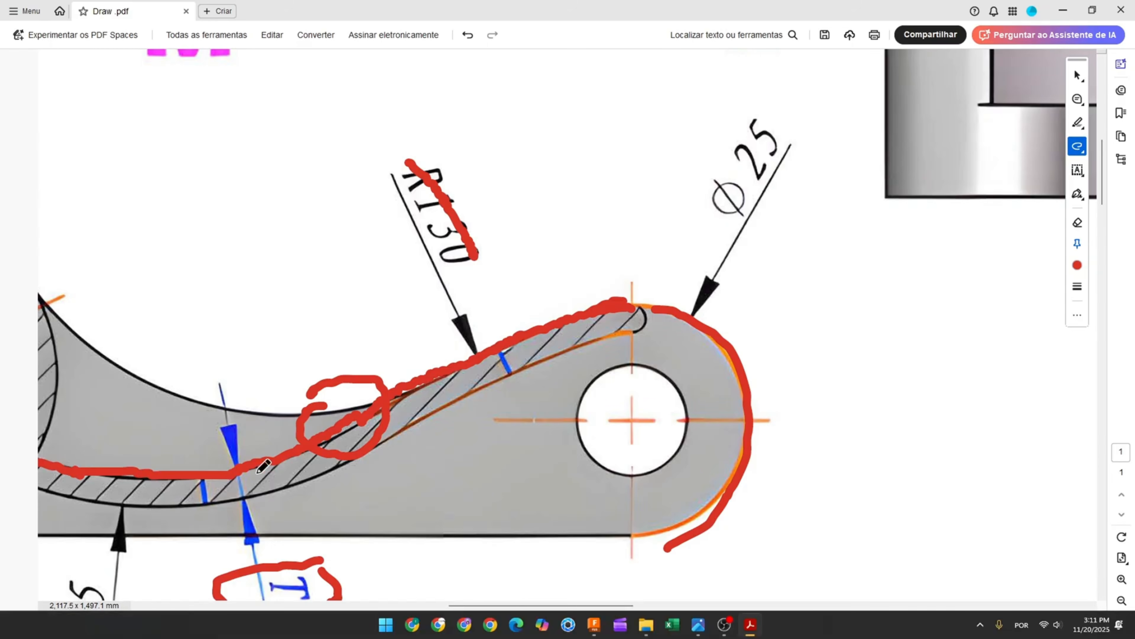
# - In the PDF drawing, mark the lower edge of the inner web beside the R45 dimension in view M
pyautogui.keyDown('ctrl'); pyautogui.scroll(-1, 267, 469); pyautogui.keyUp('ctrl')
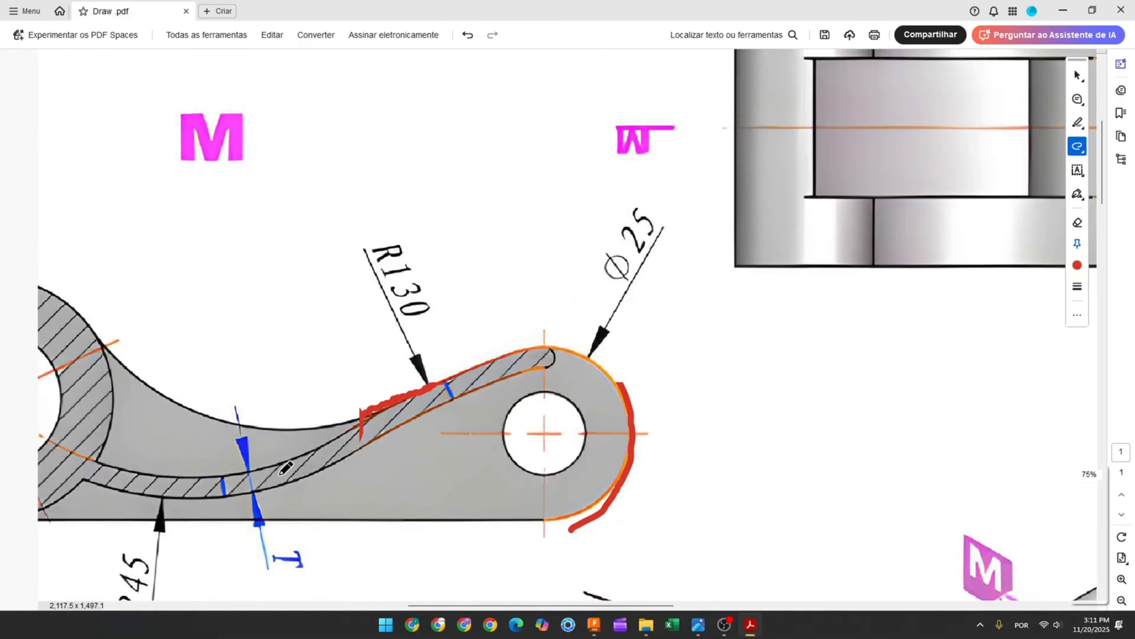
pyautogui.keyDown('ctrl'); pyautogui.scroll(-1, 267, 470); pyautogui.keyUp('ctrl')
pyautogui.moveTo(154, 494); pyautogui.dragTo(241, 496)
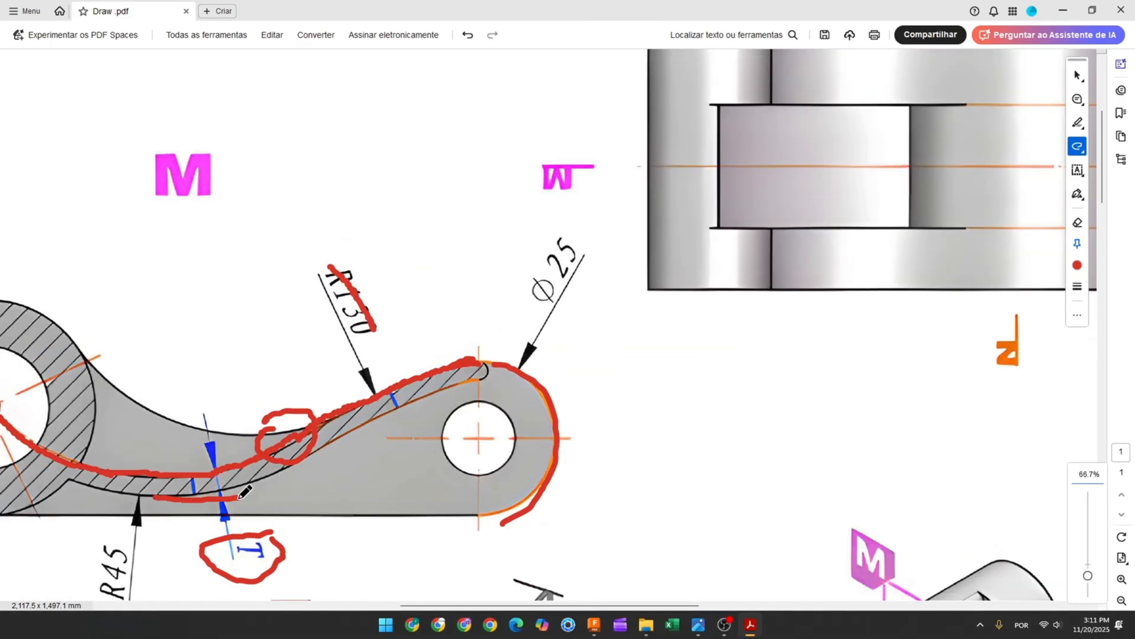
pyautogui.scroll(-2, 278, 505)
pyautogui.scroll(-1, 278, 504)
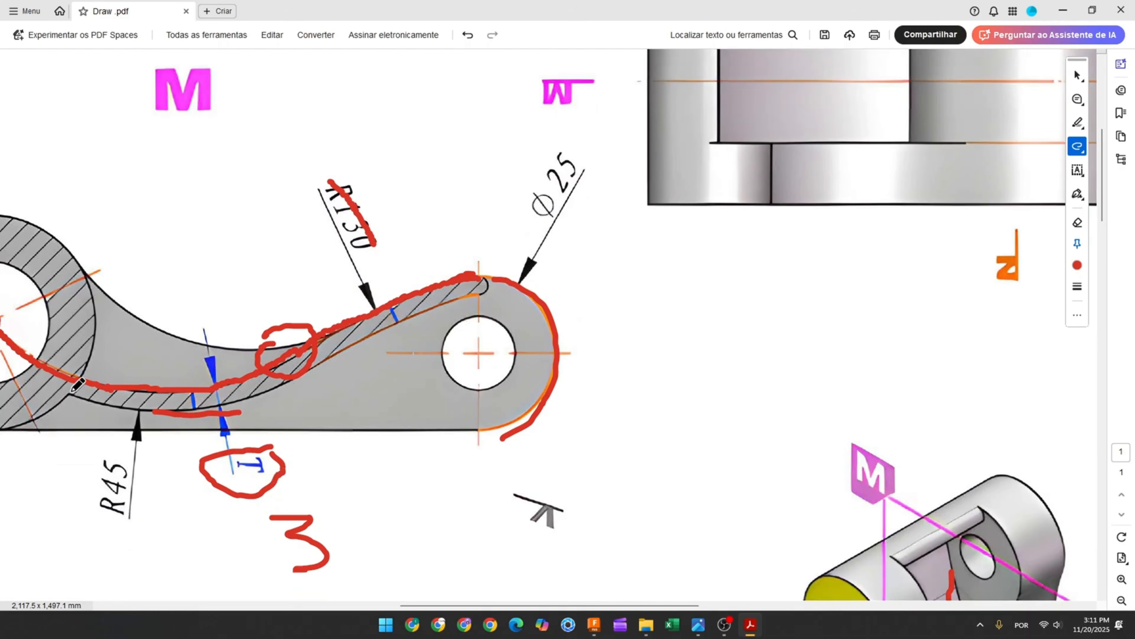
# - In the PDF drawing, trace the inner web's lower edge in view M and strike out the R45 dimension
pyautogui.moveTo(73, 396); pyautogui.dragTo(201, 412)
pyautogui.moveTo(119, 451); pyautogui.dragTo(121, 532)
pyautogui.keyDown('ctrl'); pyautogui.scroll(-3, 308, 486); pyautogui.keyUp('ctrl')
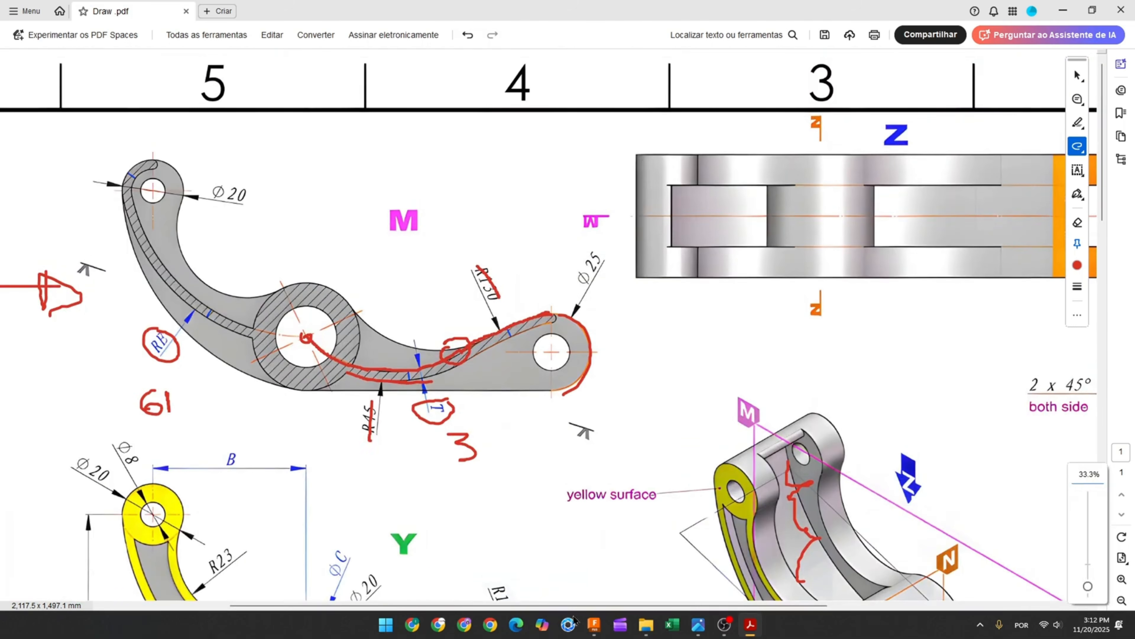
# - Switch to Fusion and offset the three connected upper edge arcs by -3 mm to form the web's lower edge
pyautogui.click(594, 624)
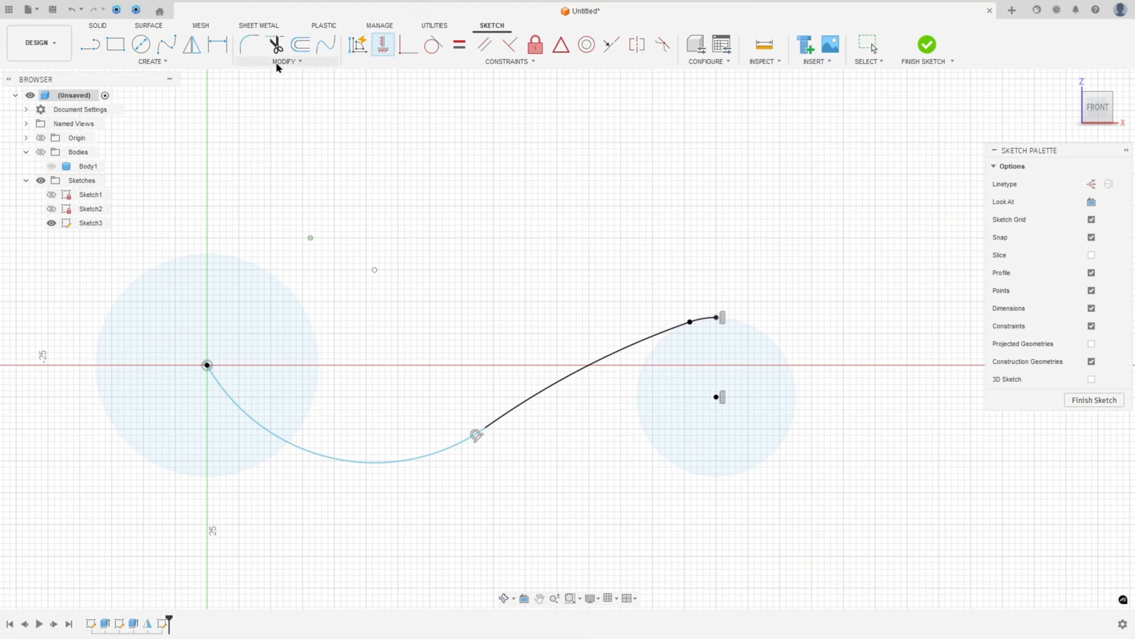
pyautogui.click(300, 44)
pyautogui.click(471, 432)
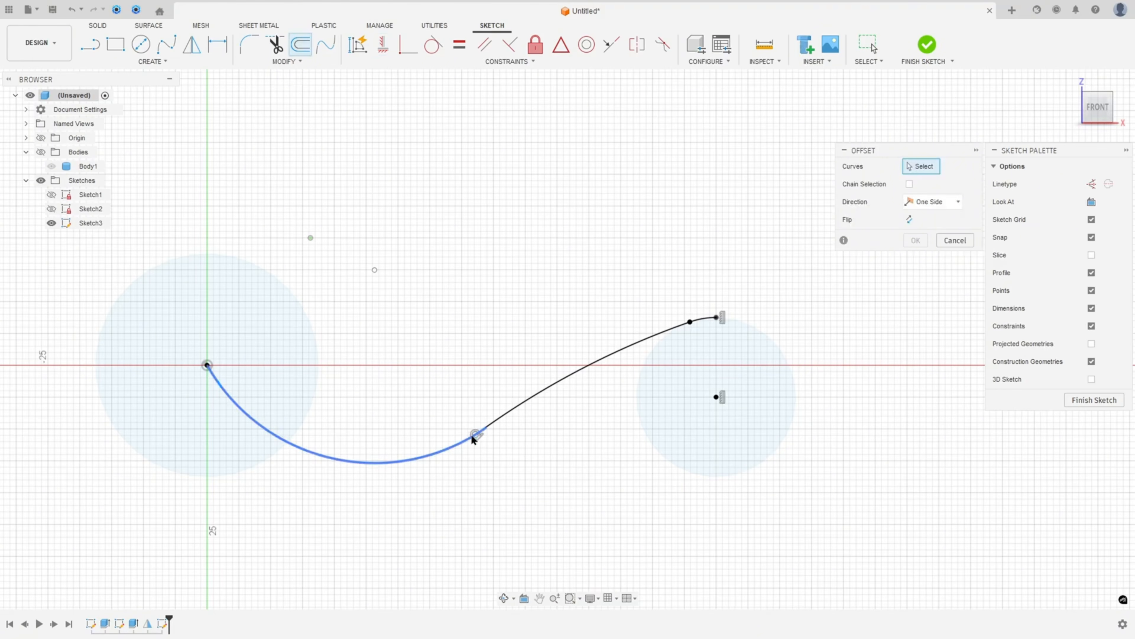
pyautogui.click(509, 402)
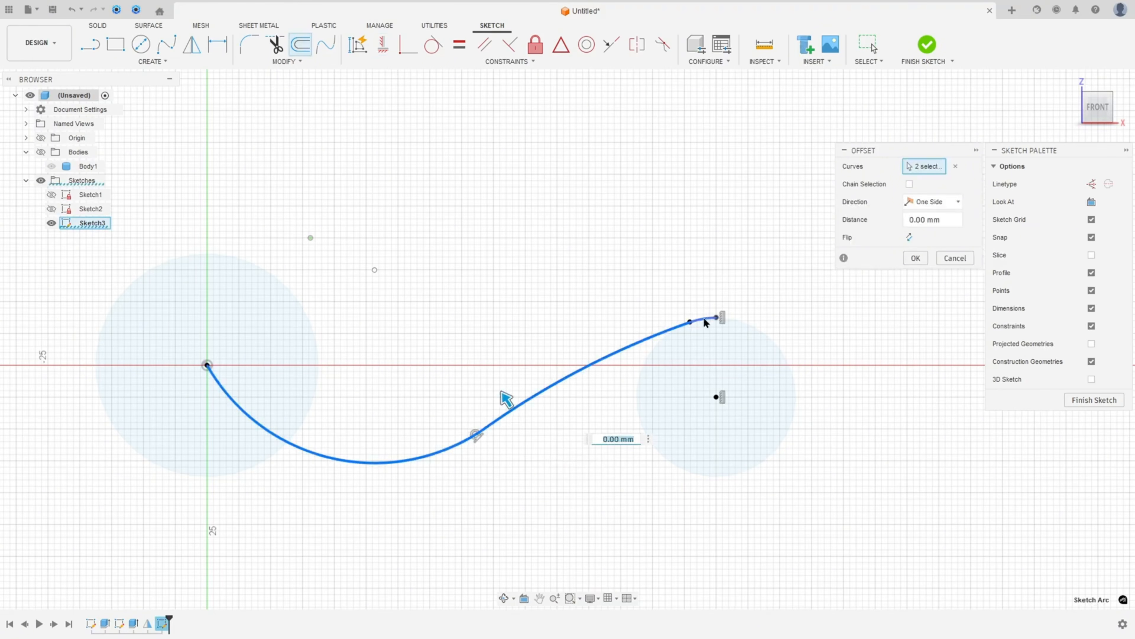
pyautogui.click(705, 321)
pyautogui.moveTo(701, 308); pyautogui.dragTo(709, 346)
pyautogui.write('-3')
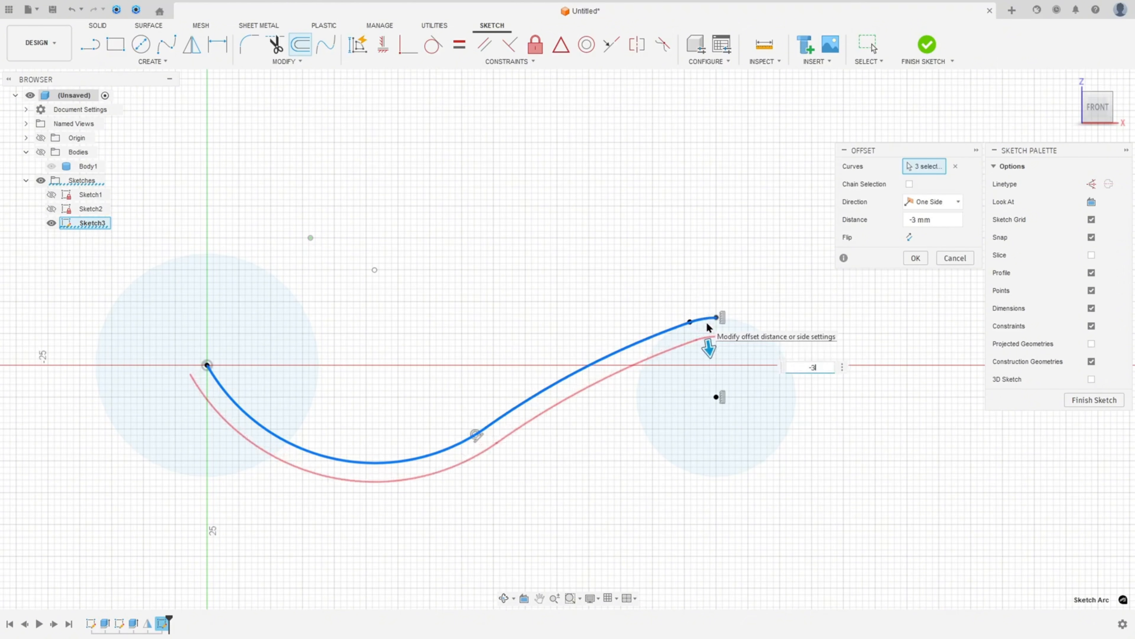
pyautogui.press('Return')
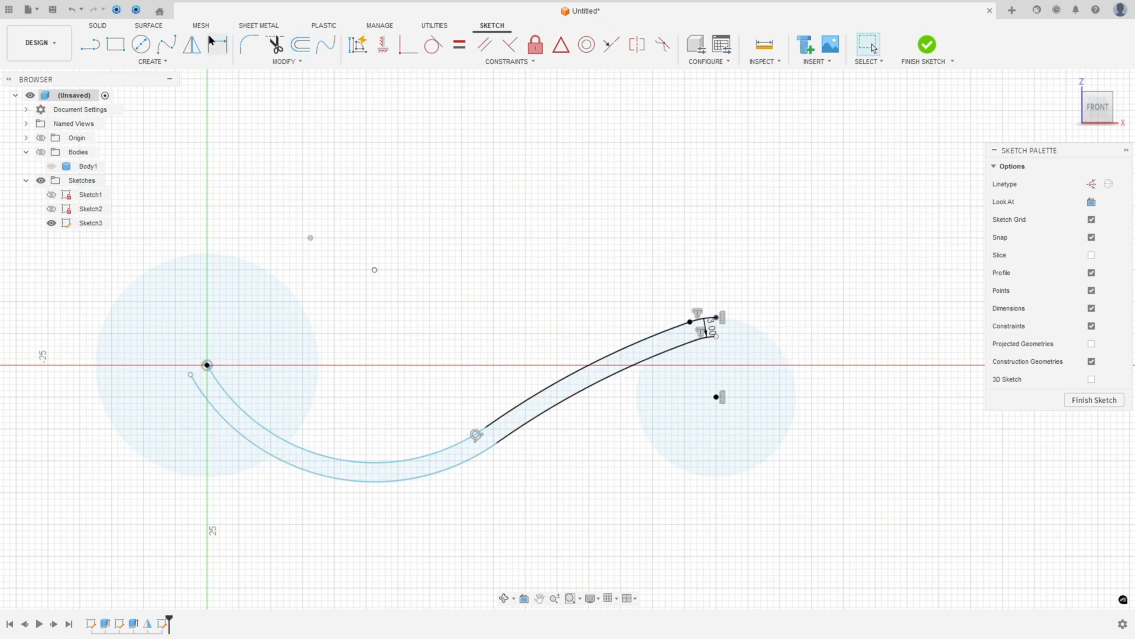
# - Dimension the large lower arc of the offset edge with a 45 mm radius
pyautogui.click(218, 44)
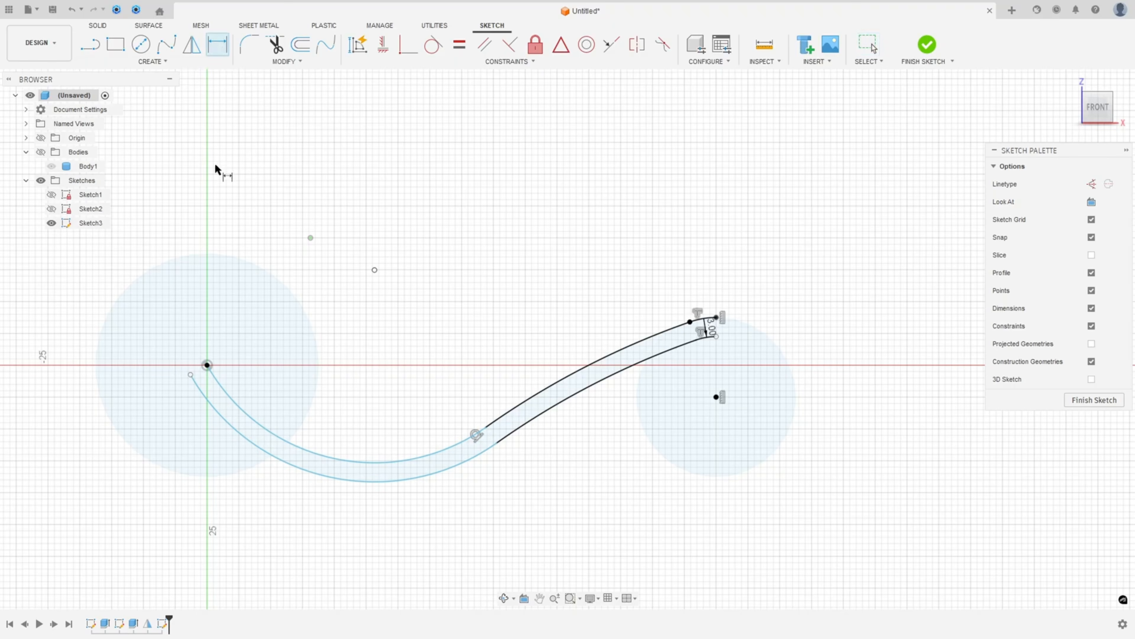
pyautogui.click(308, 473)
pyautogui.click(315, 505)
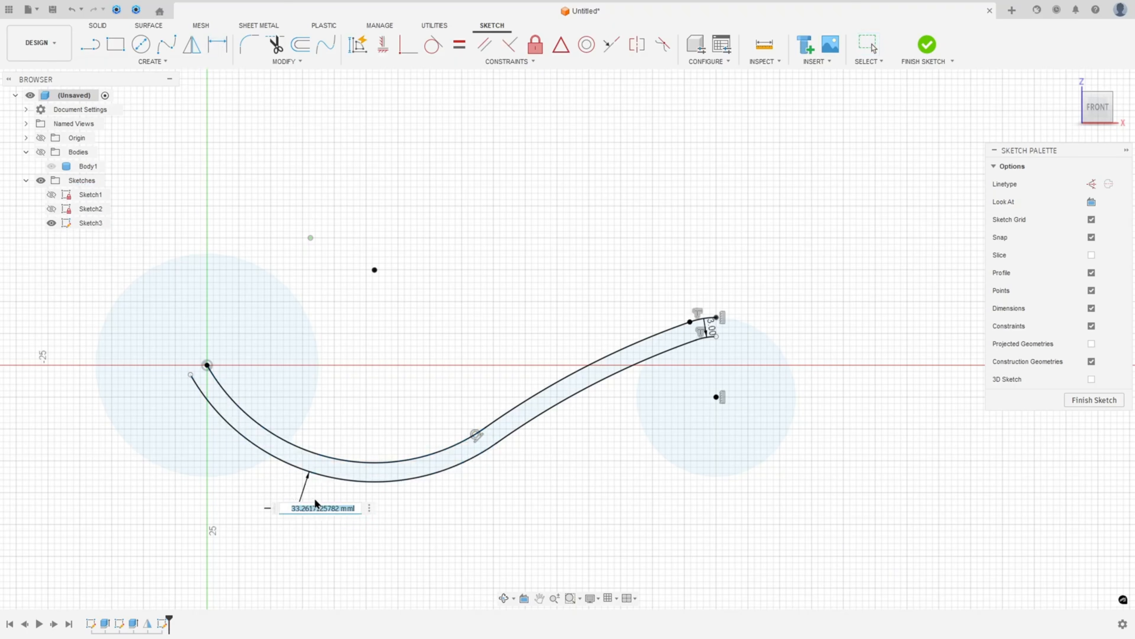
pyautogui.write('45')
pyautogui.press('Return')
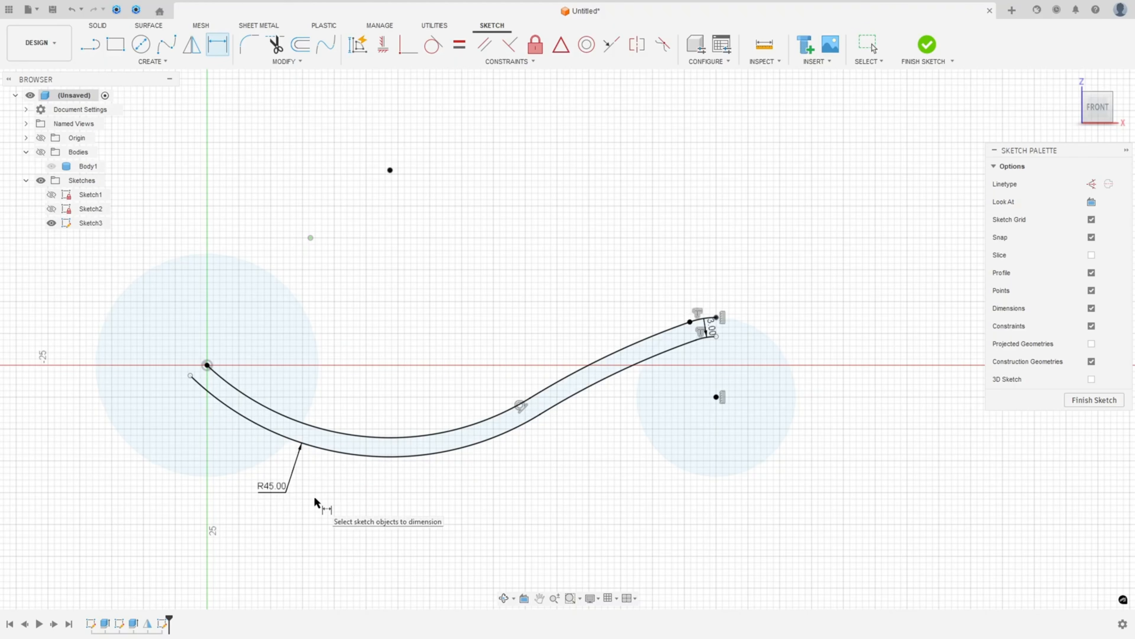
# - Move the 3 mm offset dimension away from the web's right end, to above its sloping section
pyautogui.scroll(4, 794, 324)
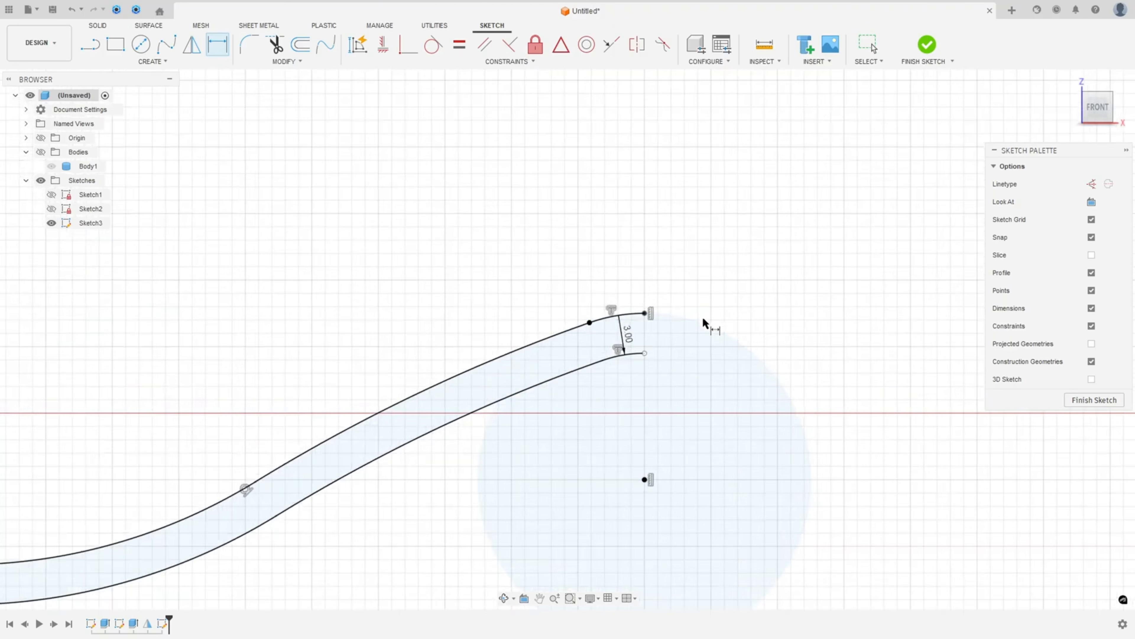
pyautogui.press('Escape')
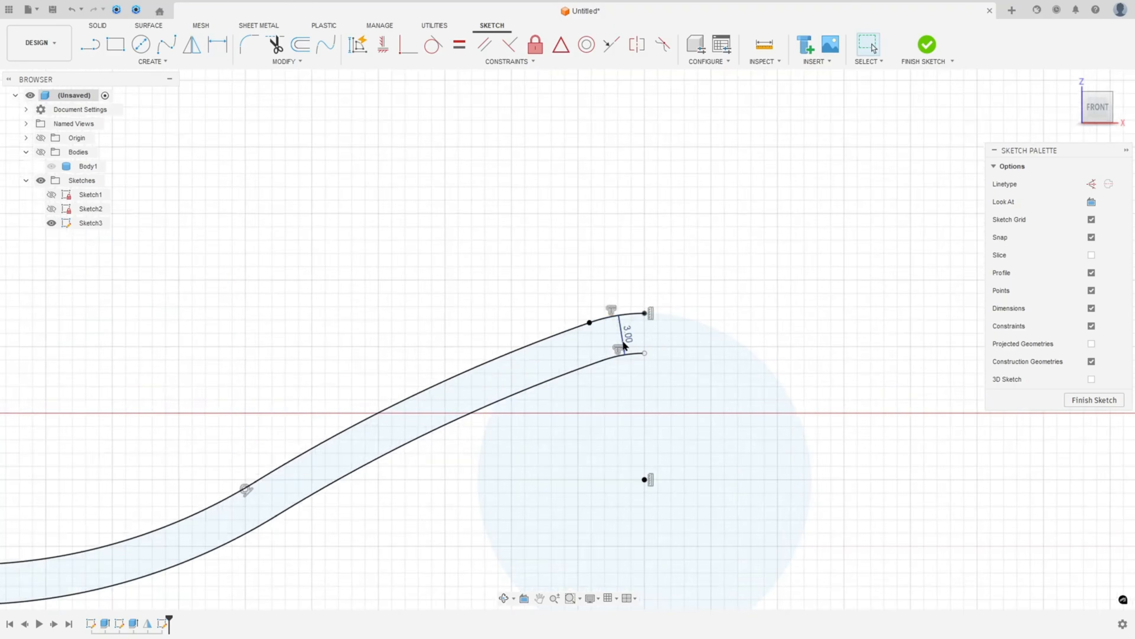
pyautogui.moveTo(625, 345); pyautogui.dragTo(512, 301)
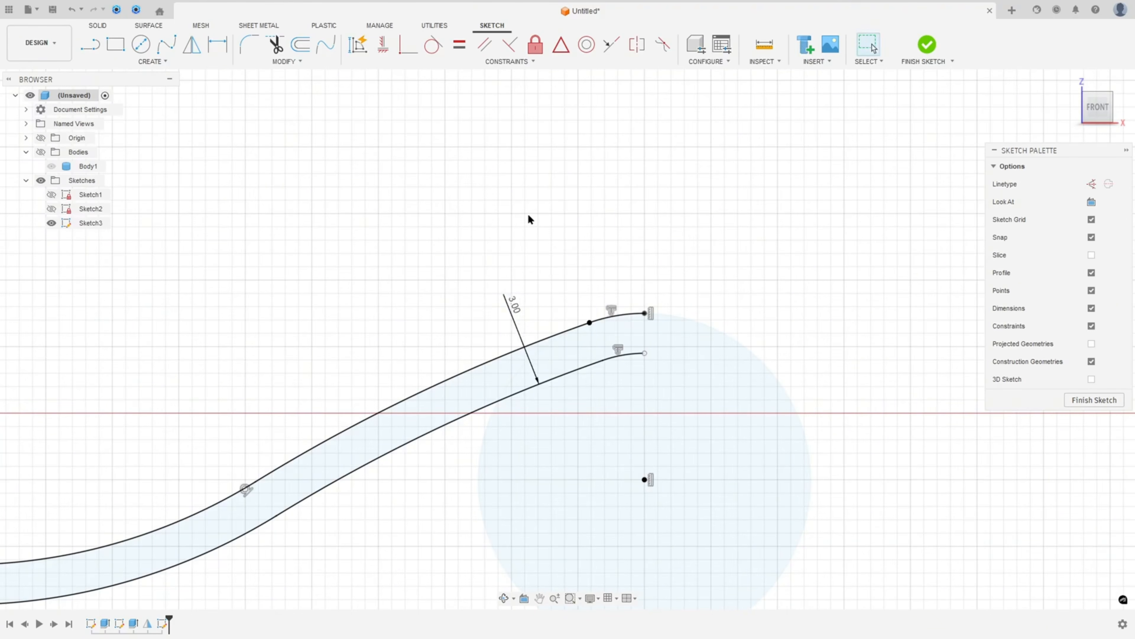
# - Close the web's right end with a 3-point arc joining the upper and lower edge endpoints
pyautogui.click(149, 64)
pyautogui.moveTo(122, 109)
pyautogui.click(222, 109)
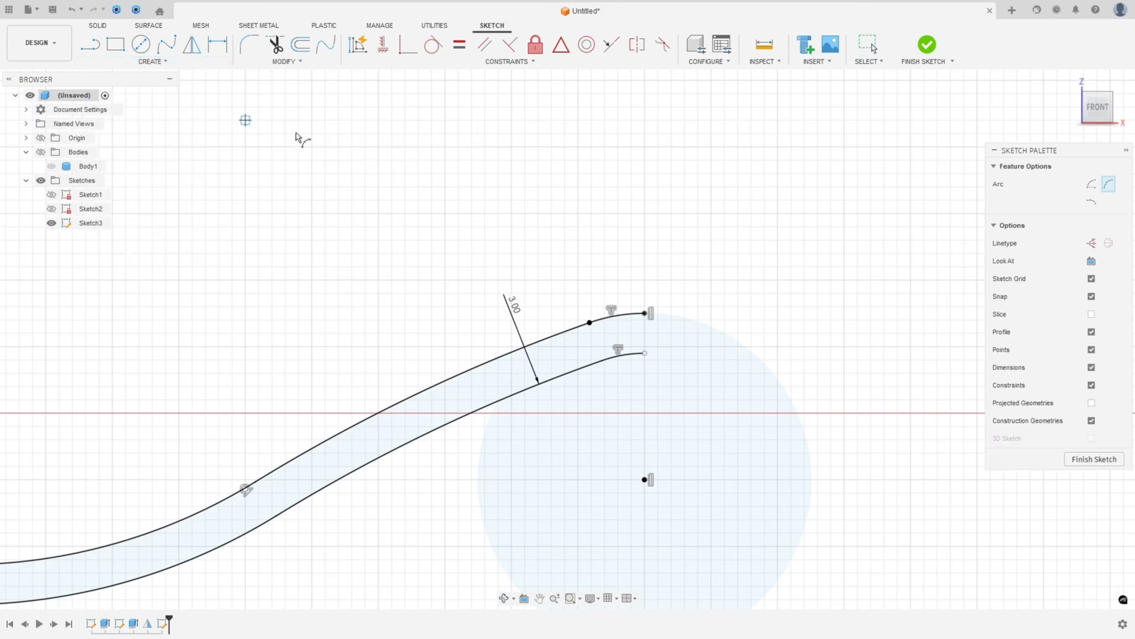
pyautogui.click(648, 355)
pyautogui.click(658, 347)
# - Make the closing end arc tangent to the adjoining upper and lower edge arcs
pyautogui.click(434, 47)
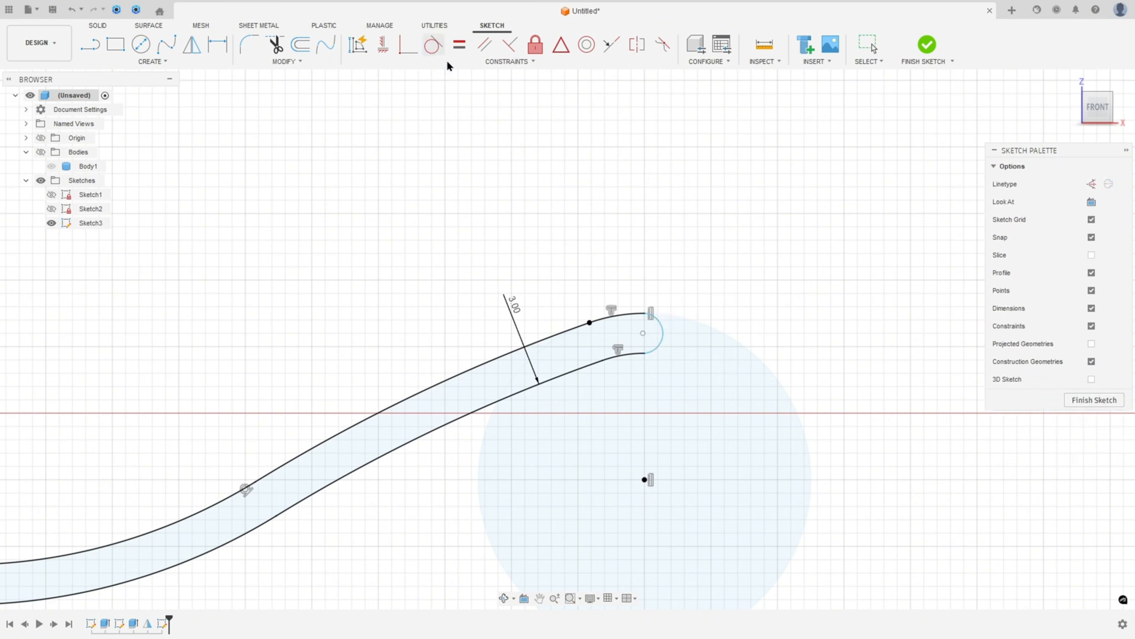
pyautogui.click(658, 349)
pyautogui.click(634, 357)
pyautogui.scroll(-5, 679, 432)
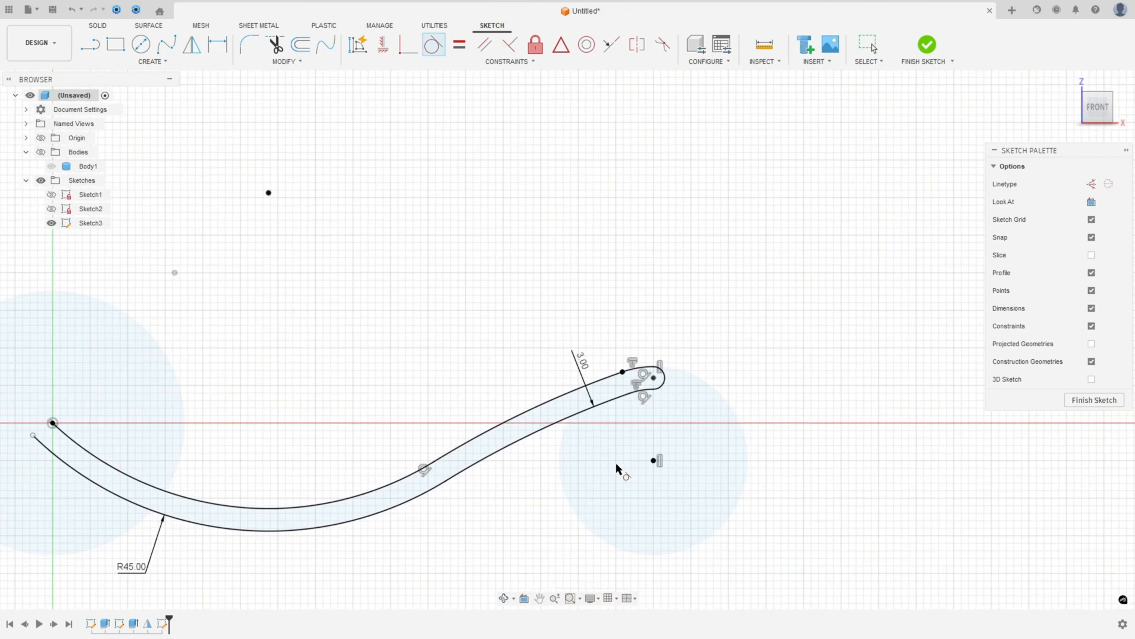
pyautogui.scroll(-3, 566, 477)
pyautogui.press('Escape')
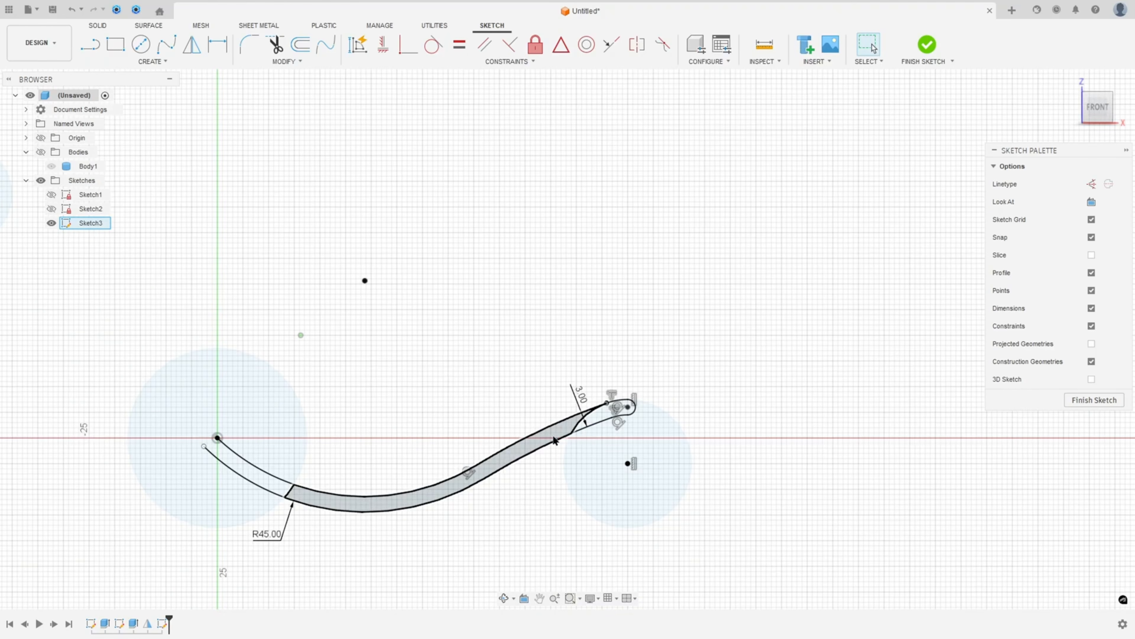
# - Turn on the display of projected geometries in the sketch
pyautogui.scroll(-3, 373, 426)
pyautogui.moveTo(306, 386); pyautogui.dragTo(441, 379, button='middle')
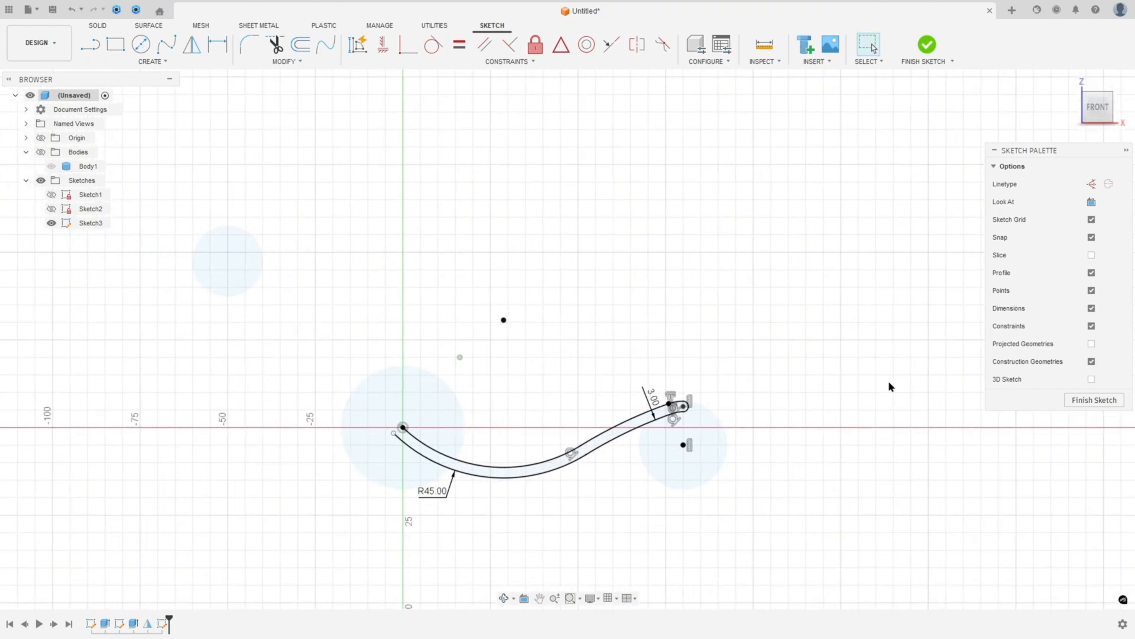
pyautogui.click(1091, 344)
pyautogui.moveTo(461, 276); pyautogui.dragTo(548, 280, button='middle')
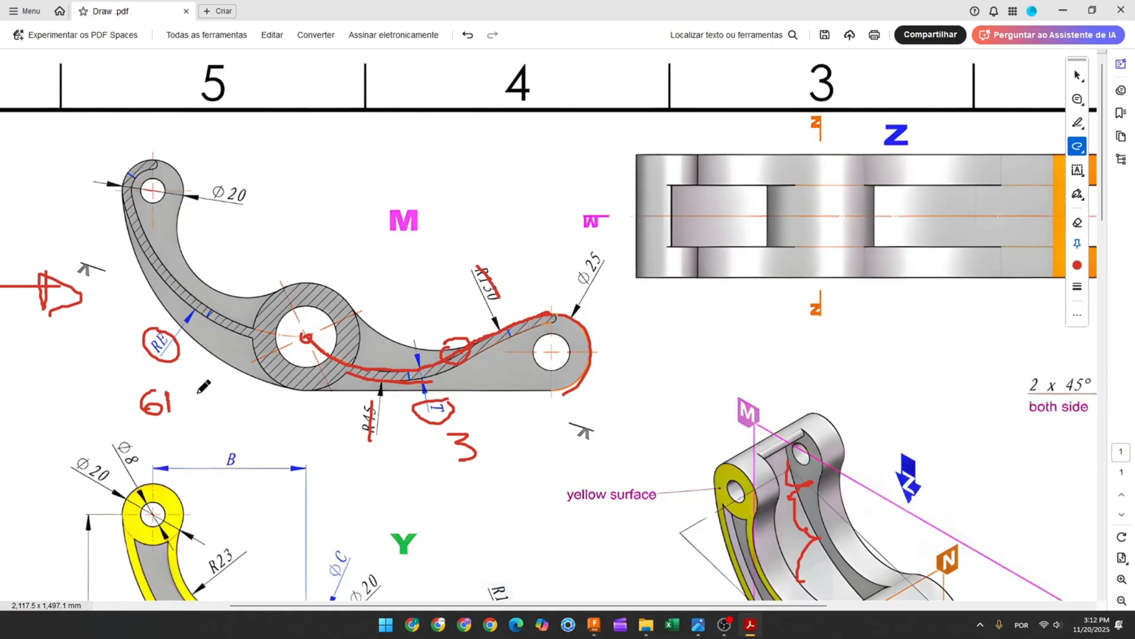
# - In the PDF drawing, trace both edges of the left web in view M and note its thickness as 3
pyautogui.moveTo(275, 332)
pyautogui.mouseDown()
pyautogui.moveTo(203, 303)
pyautogui.moveTo(143, 230)
pyautogui.mouseUp()
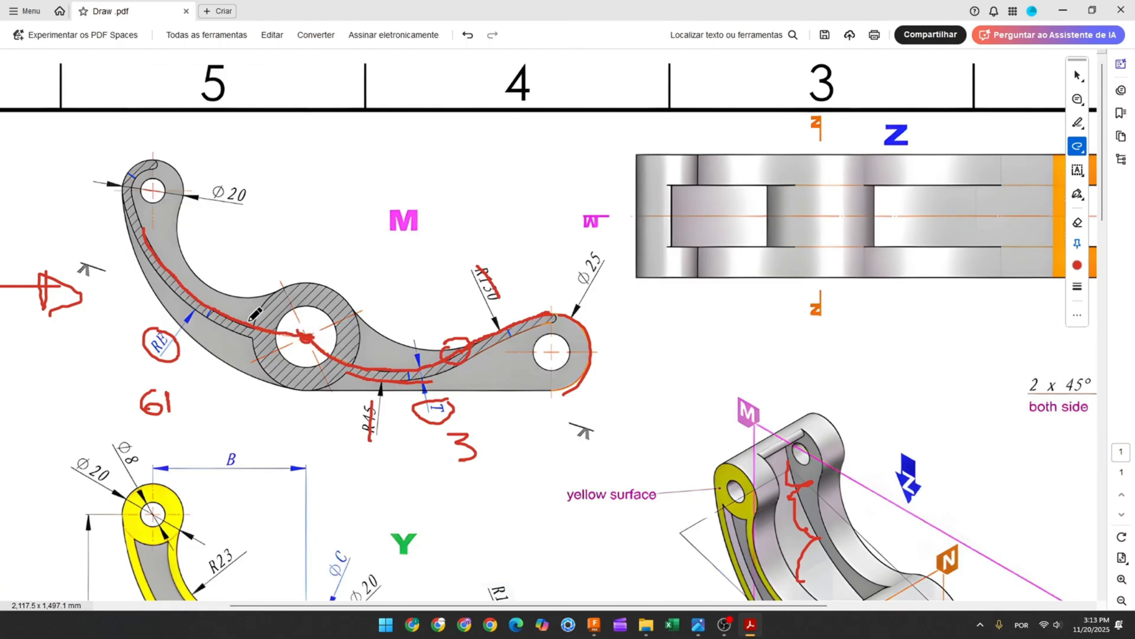
pyautogui.moveTo(300, 348)
pyautogui.mouseDown()
pyautogui.moveTo(211, 313)
pyautogui.moveTo(164, 280)
pyautogui.moveTo(150, 250)
pyautogui.moveTo(161, 272)
pyautogui.moveTo(207, 264)
pyautogui.mouseUp()
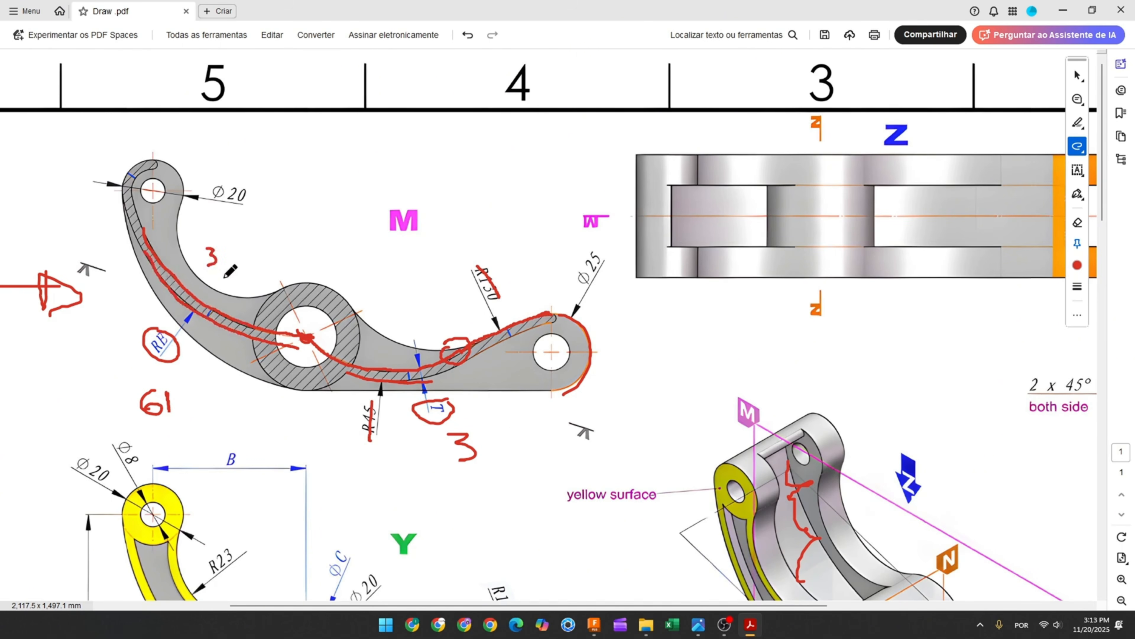
pyautogui.moveTo(129, 221); pyautogui.dragTo(140, 250)
# - Switch to Fusion and draw a 3-point arc from the origin to inside the projected upper-left circle for the left web
pyautogui.click(594, 626)
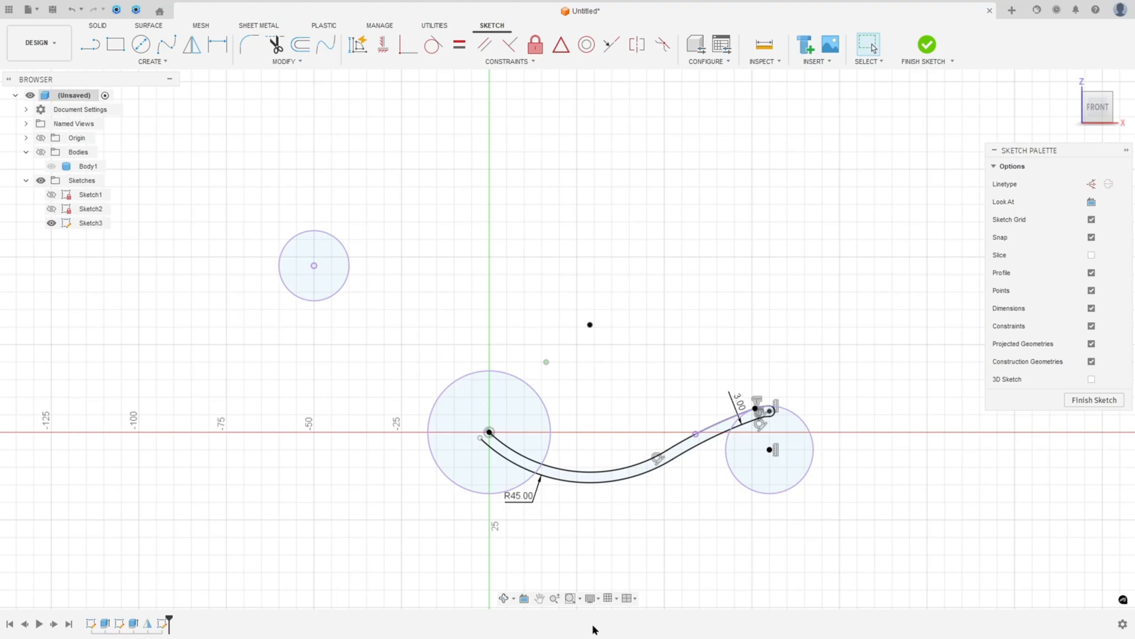
pyautogui.click(148, 61)
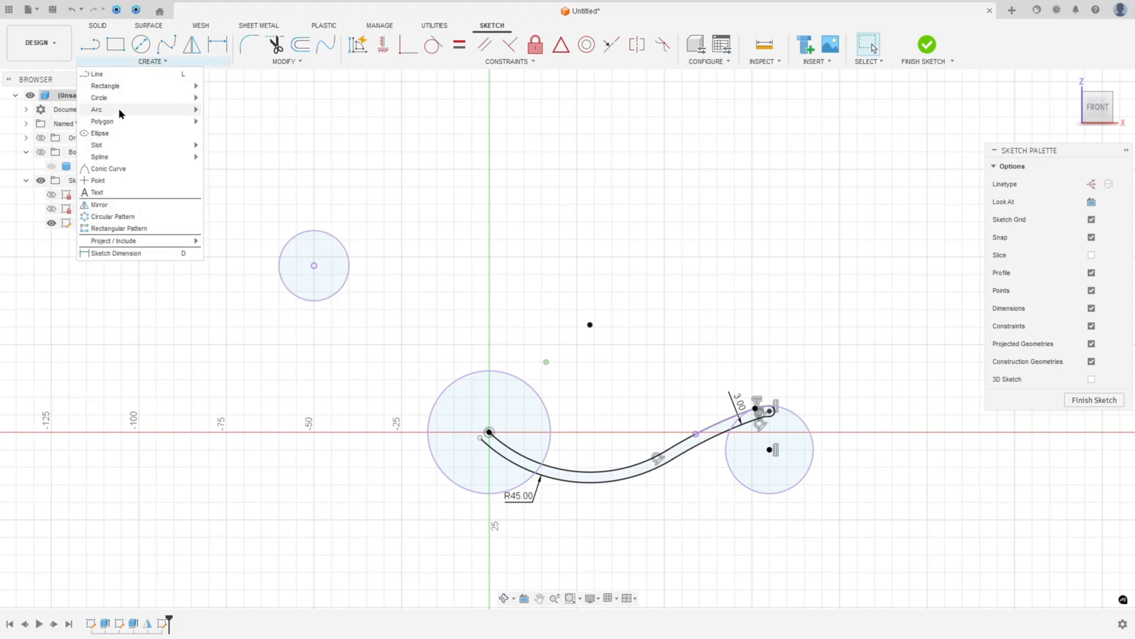
pyautogui.moveTo(188, 109)
pyautogui.click(233, 110)
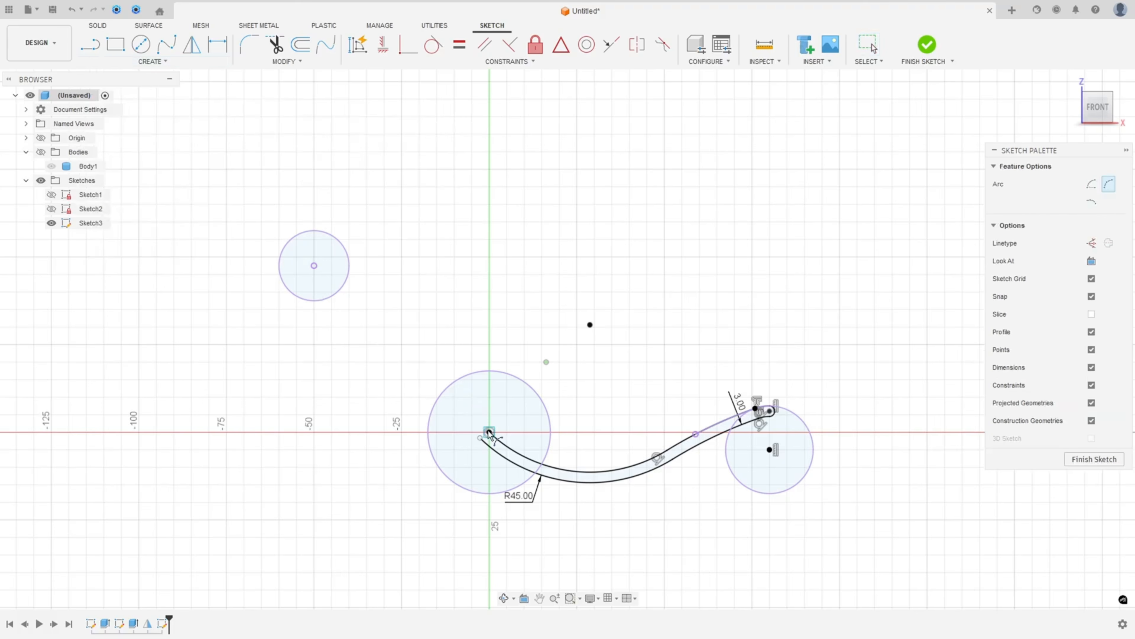
pyautogui.click(480, 438)
pyautogui.click(298, 282)
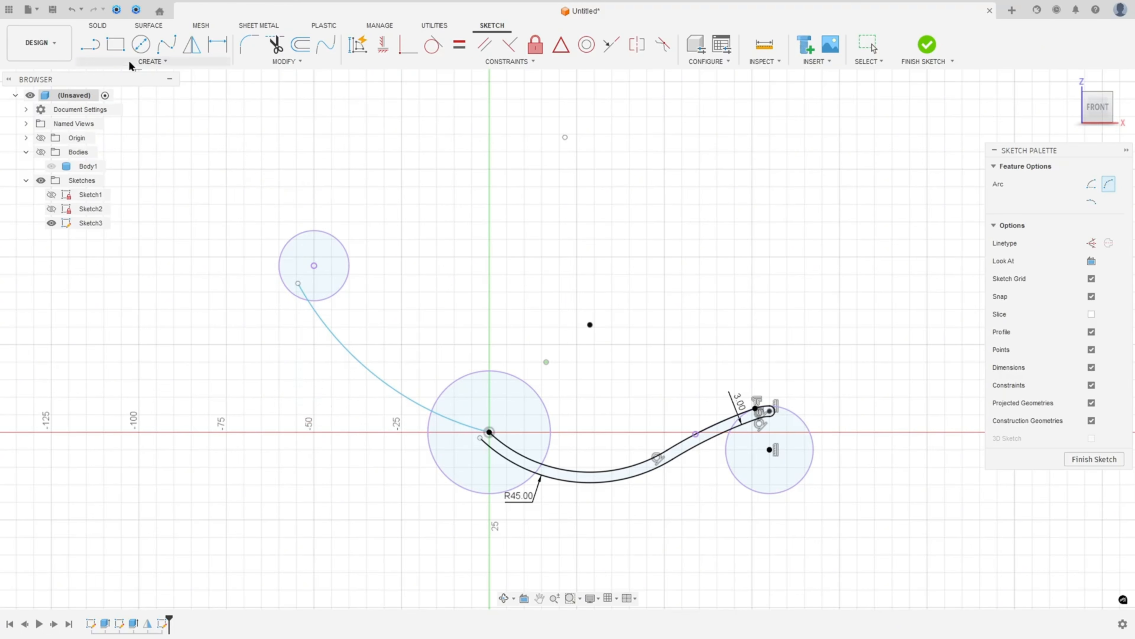
# - Offset the left web's arc 3 mm to its outer, lower side
pyautogui.click(140, 61)
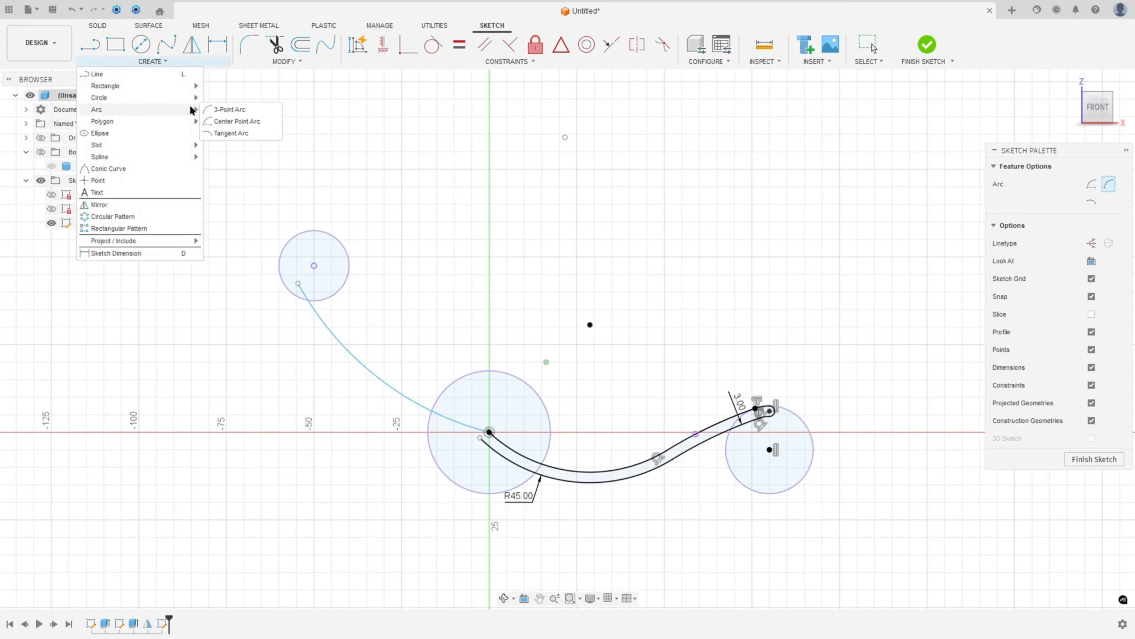
pyautogui.click(285, 63)
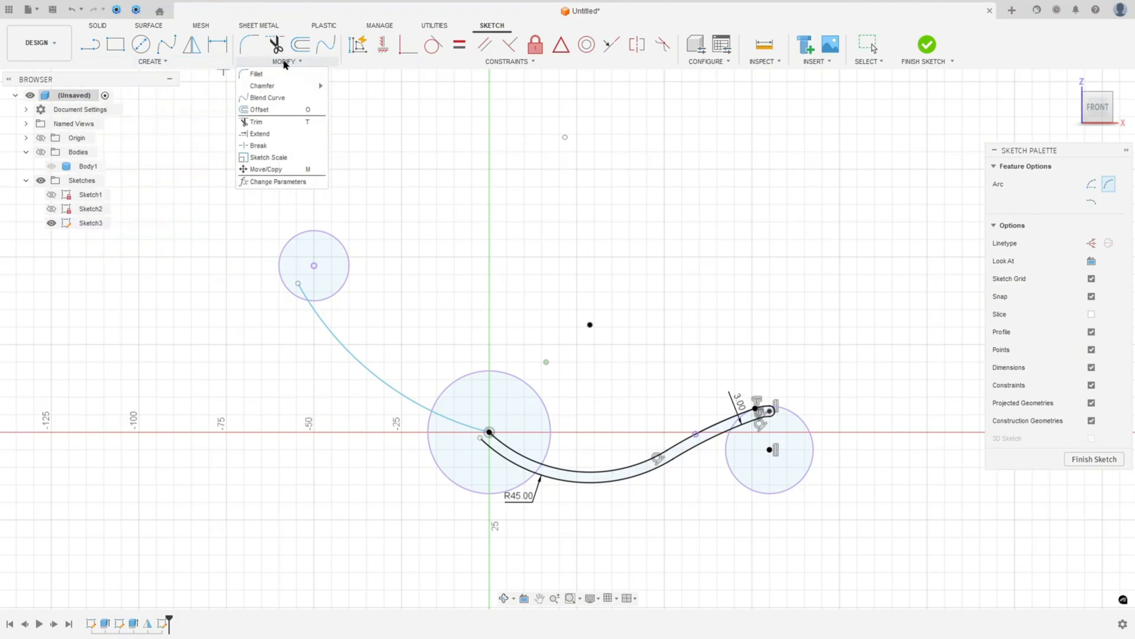
pyautogui.click(303, 46)
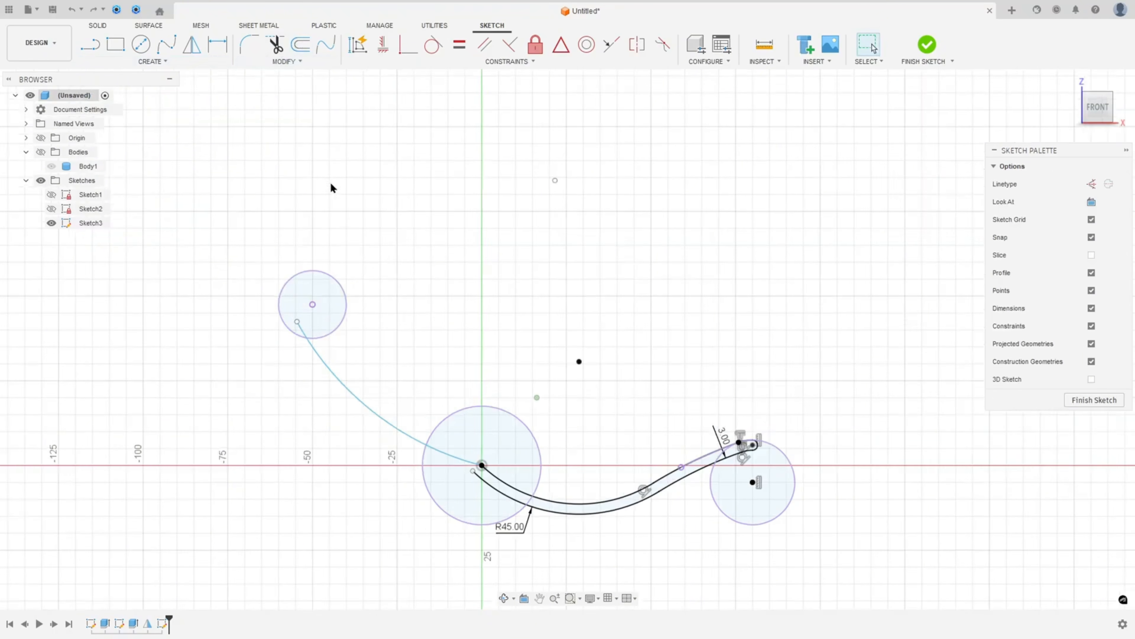
pyautogui.click(303, 46)
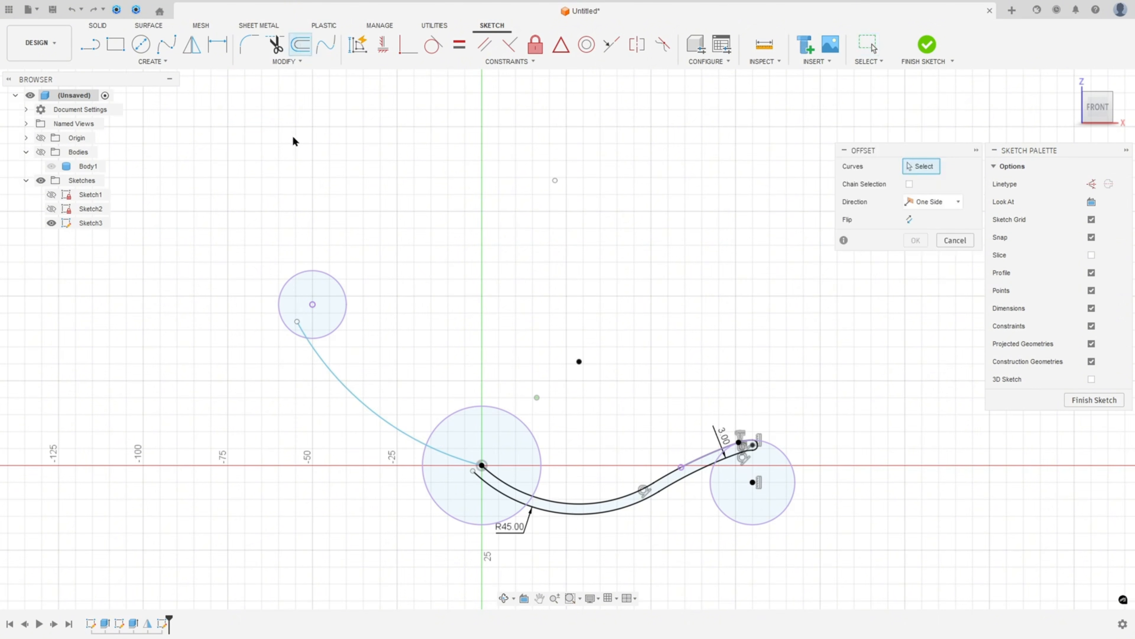
pyautogui.click(308, 362)
pyautogui.moveTo(307, 362); pyautogui.dragTo(284, 372)
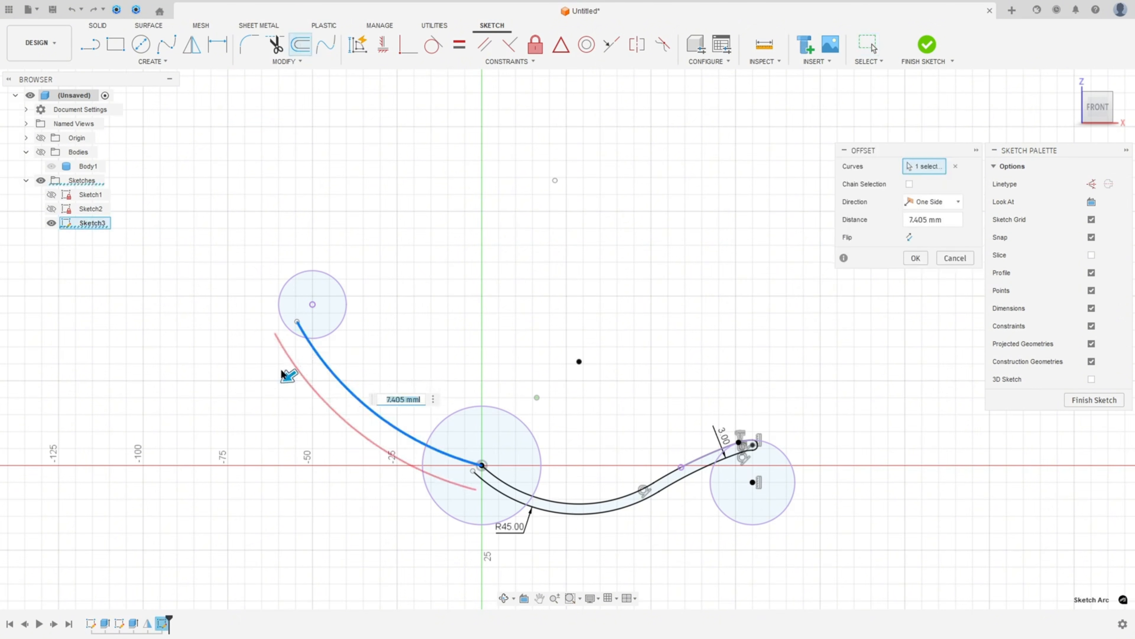
pyautogui.write('3')
pyautogui.press('Return')
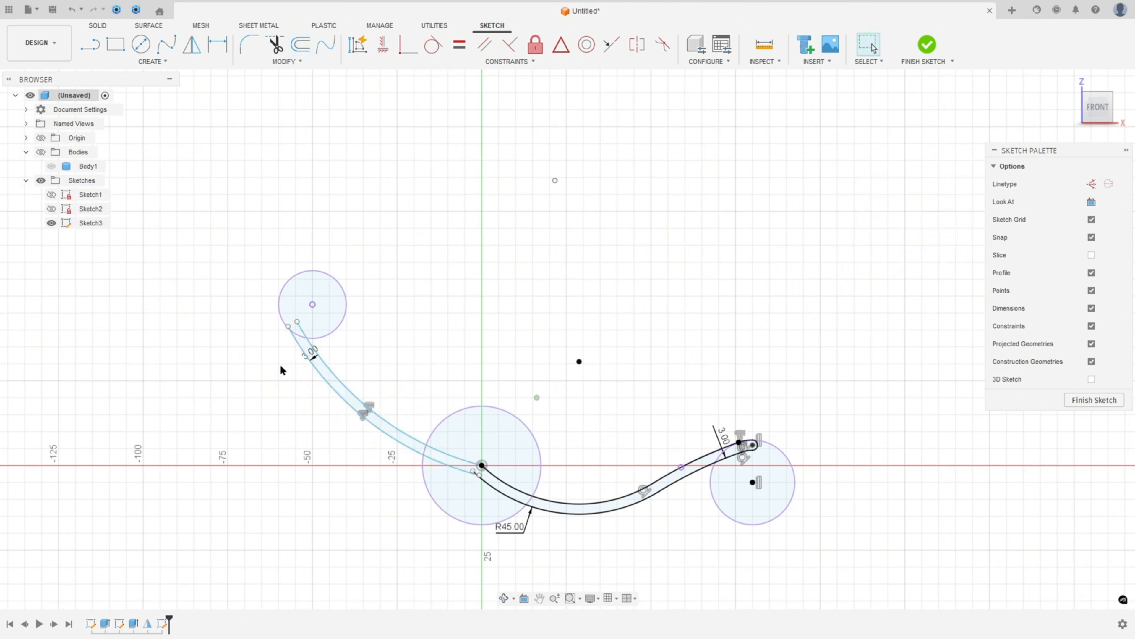
# - Constrain the upper endpoint of the left web's outer arc coincident with the projected upper-left circle
pyautogui.scroll(5, 469, 330)
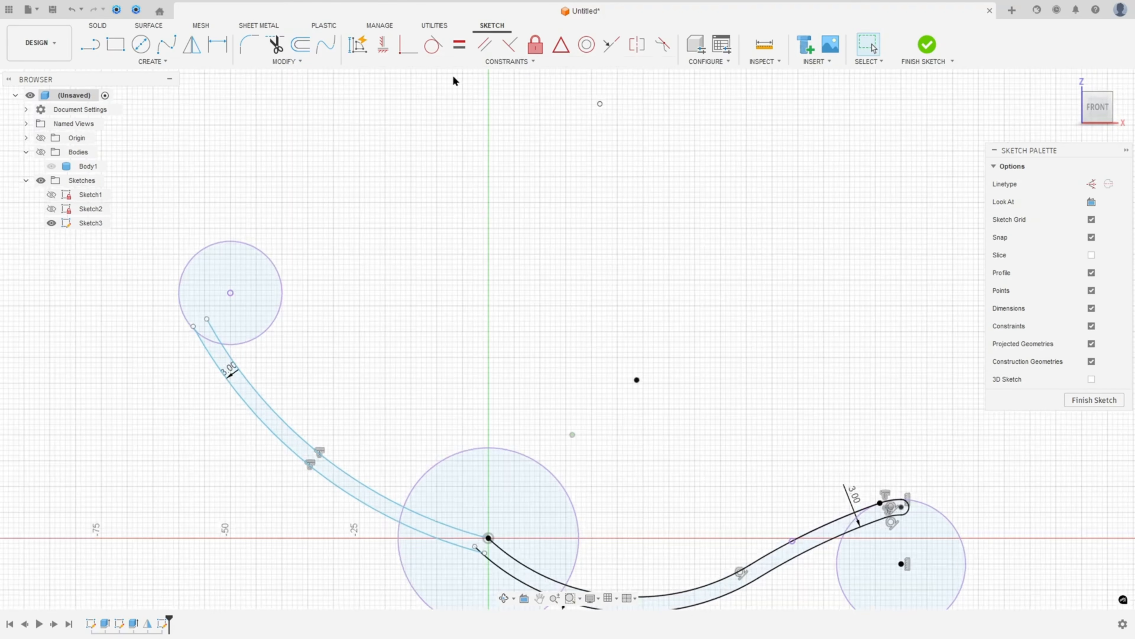
pyautogui.click(408, 45)
pyautogui.scroll(3, 145, 353)
pyautogui.click(216, 315)
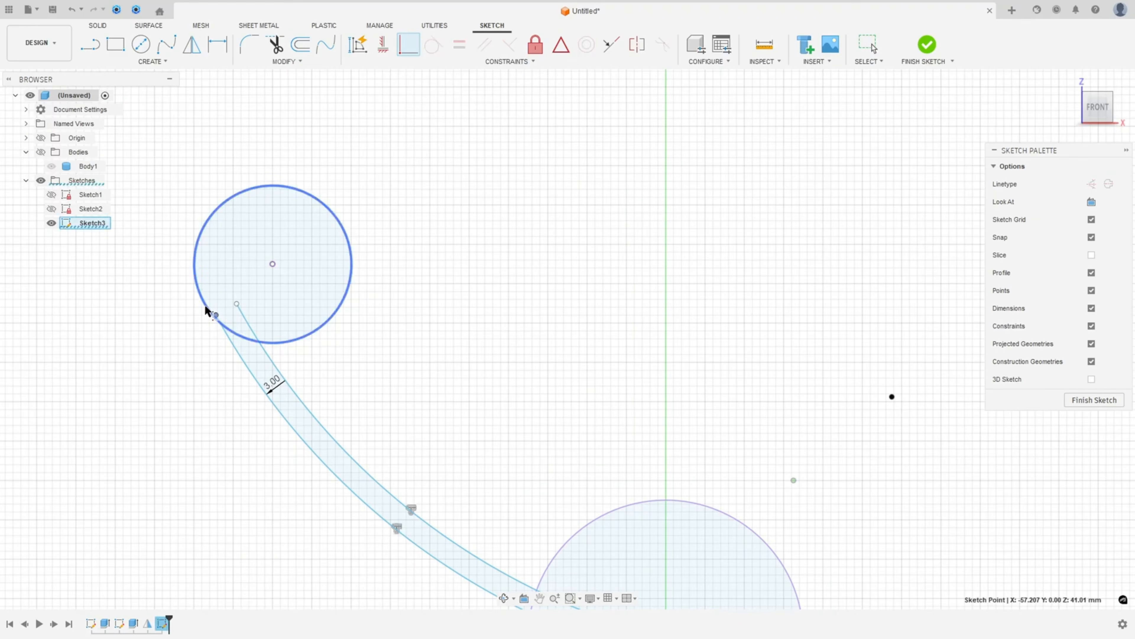
pyautogui.click(205, 307)
pyautogui.scroll(-1, 244, 399)
pyautogui.scroll(-3, 241, 393)
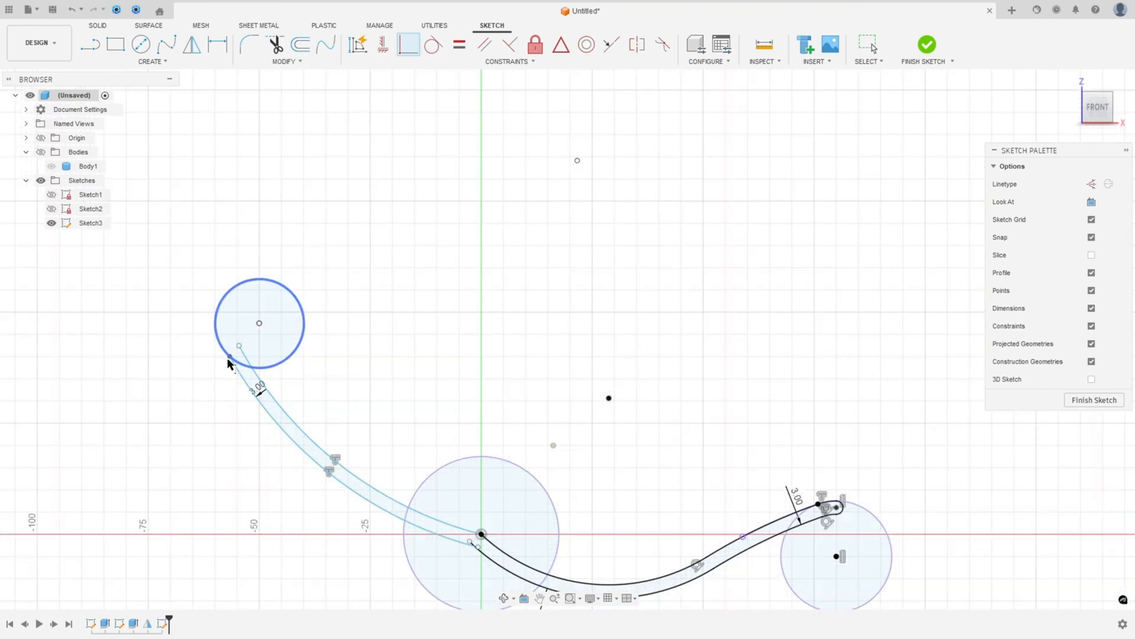
# - Join the lower edges of the left and right webs near the origin with a Coincident constraint between their endpoints
pyautogui.scroll(4, 495, 589)
pyautogui.click(441, 497)
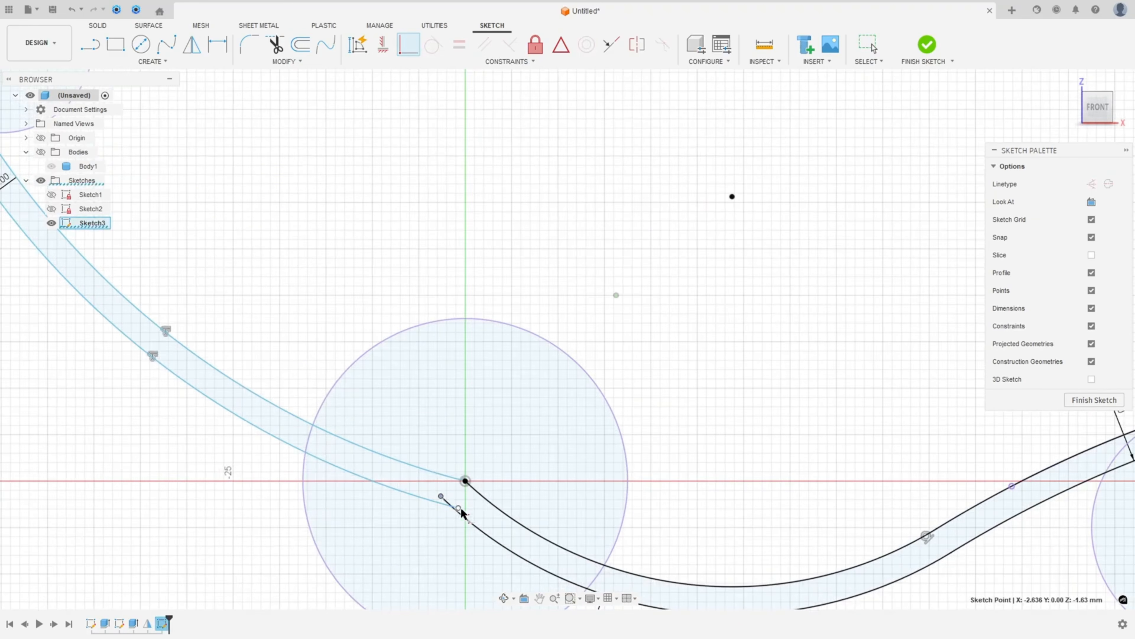
pyautogui.click(458, 508)
pyautogui.scroll(-4, 304, 501)
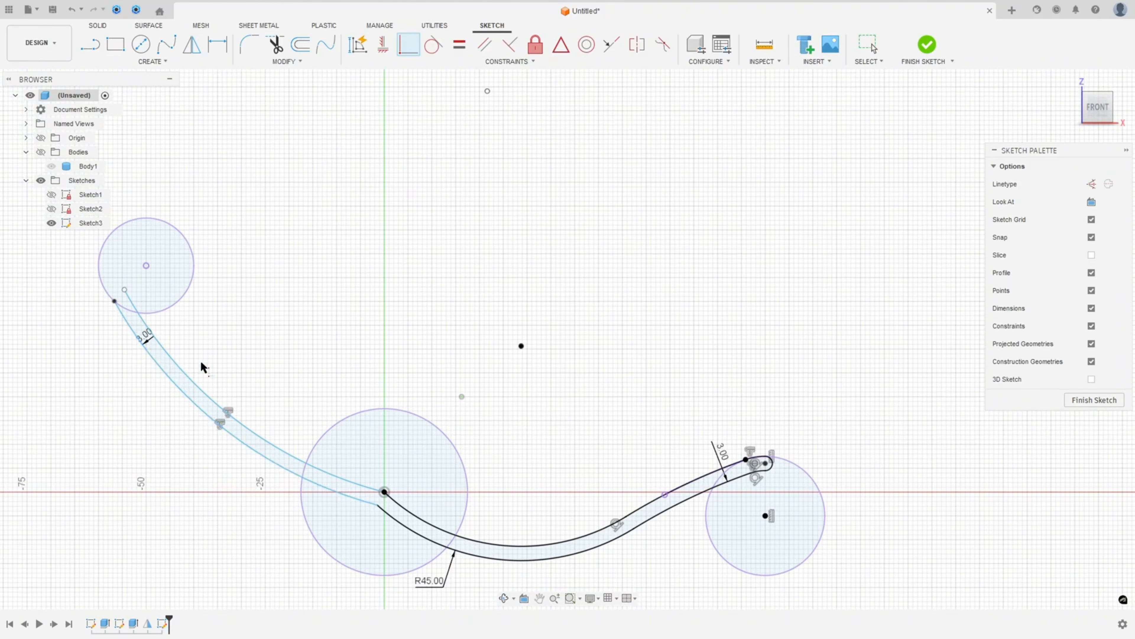
# - Make the left web's outer arc tangent to the projected upper-left circle
pyautogui.scroll(-1, 377, 384)
pyautogui.moveTo(372, 350); pyautogui.dragTo(485, 222, button='middle')
pyautogui.scroll(-3, 484, 221)
pyautogui.click(432, 44)
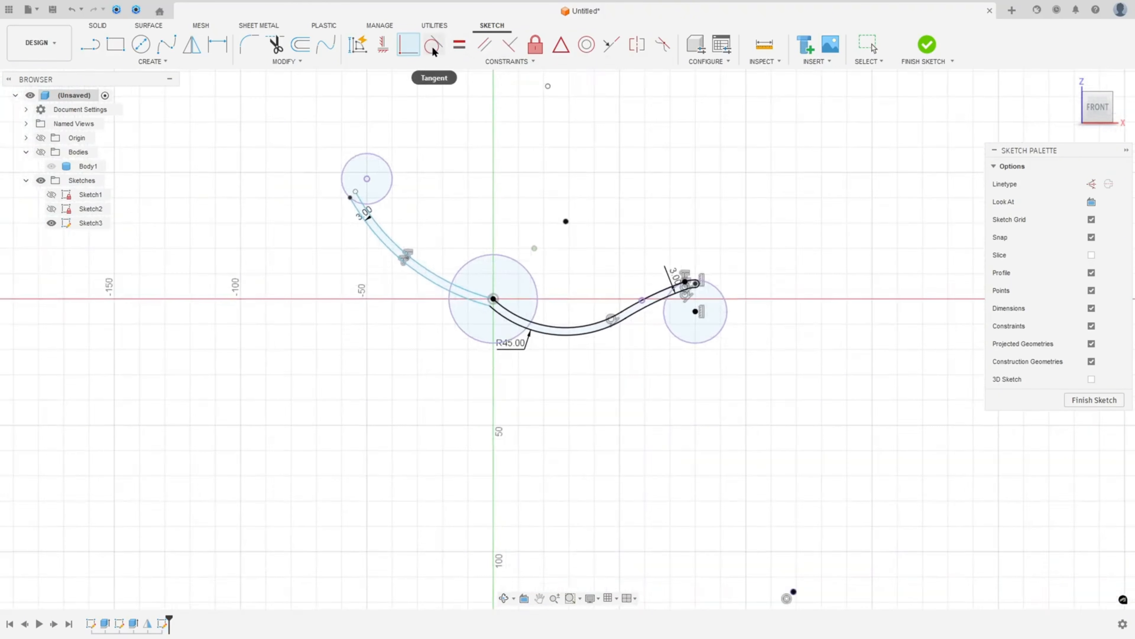
pyautogui.scroll(5, 343, 177)
pyautogui.click(377, 258)
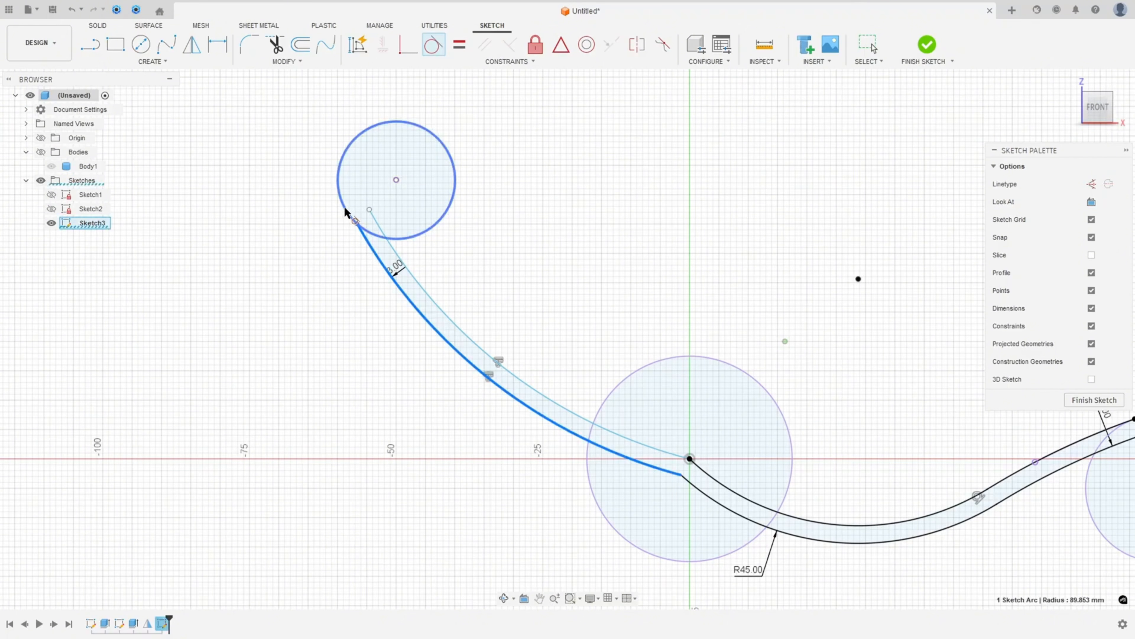
pyautogui.click(342, 207)
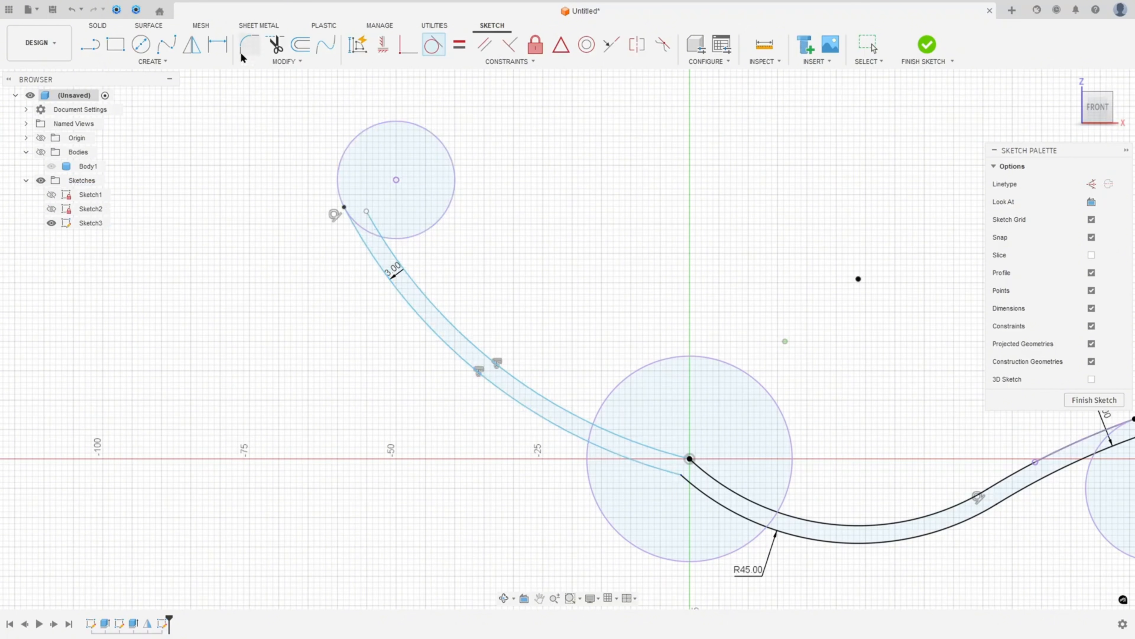
# - Dimension the left web's outer arc with a radius of 61 mm
pyautogui.click(217, 44)
pyautogui.click(411, 313)
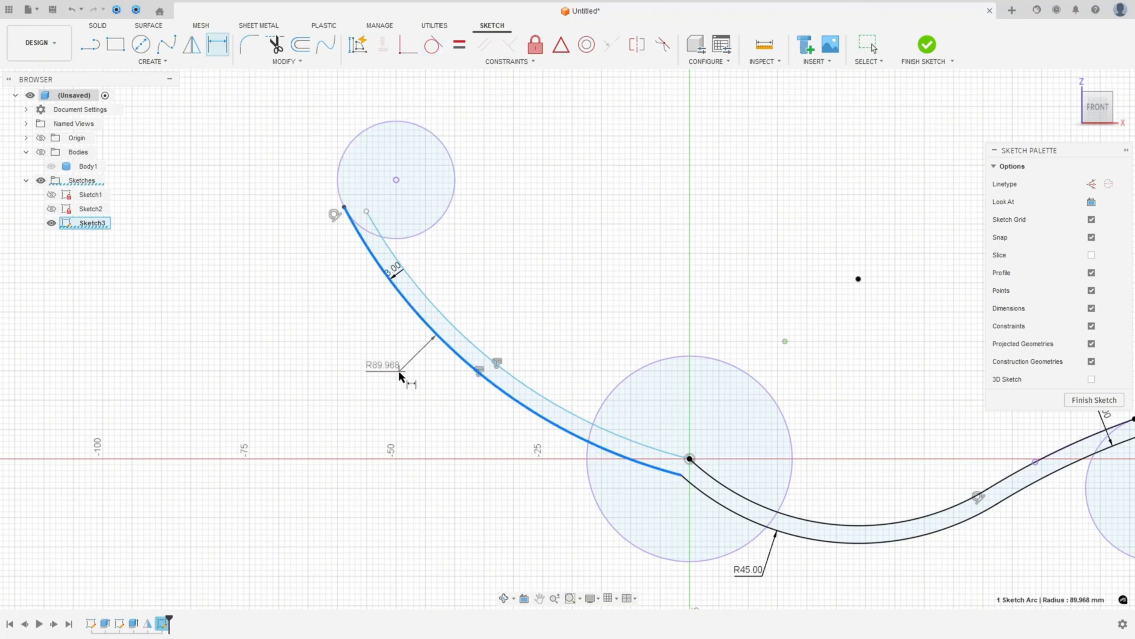
pyautogui.click(412, 372)
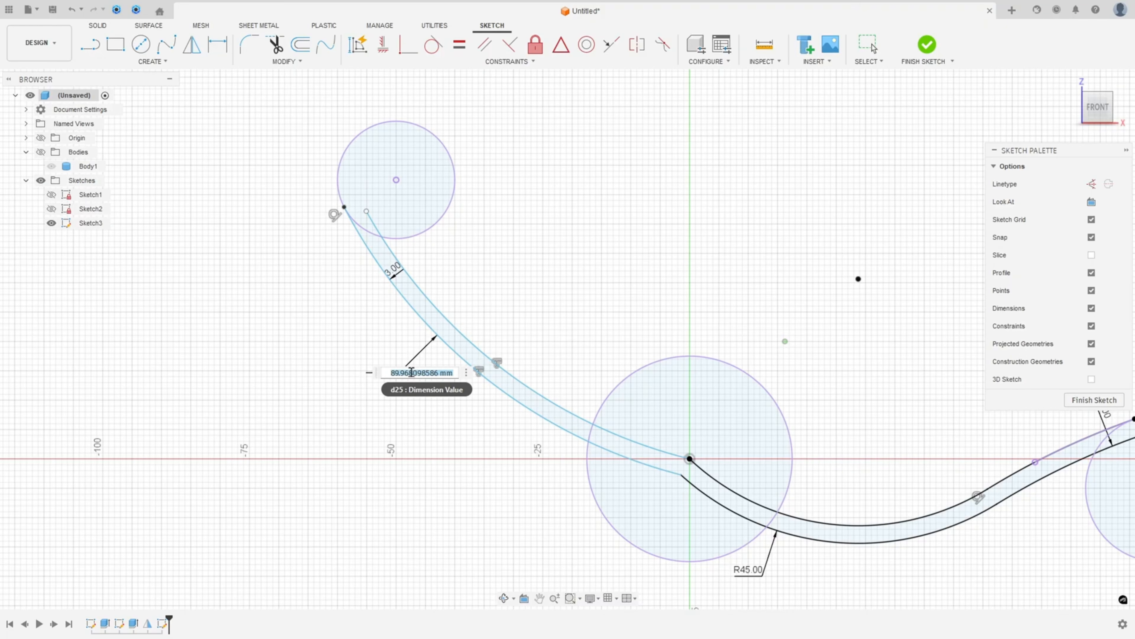
pyautogui.write('61')
pyautogui.press('Return')
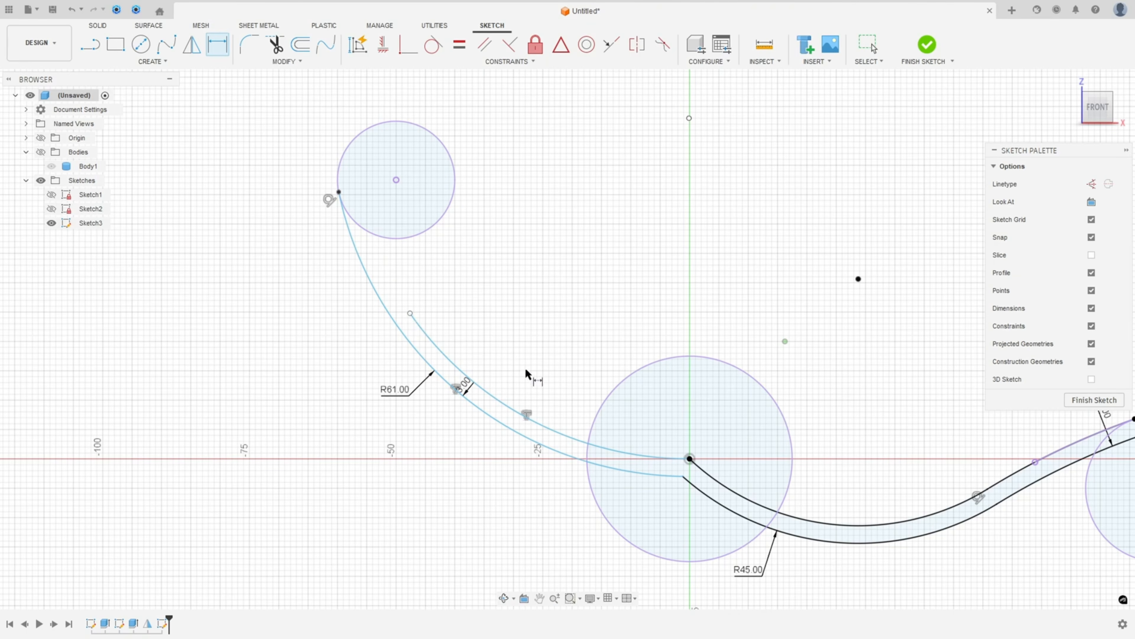
pyautogui.press('Escape')
# - Draw a center point arc along the projected upper-left circle, from the outer web arc's endpoint to the circle's top
pyautogui.scroll(-3, 320, 146)
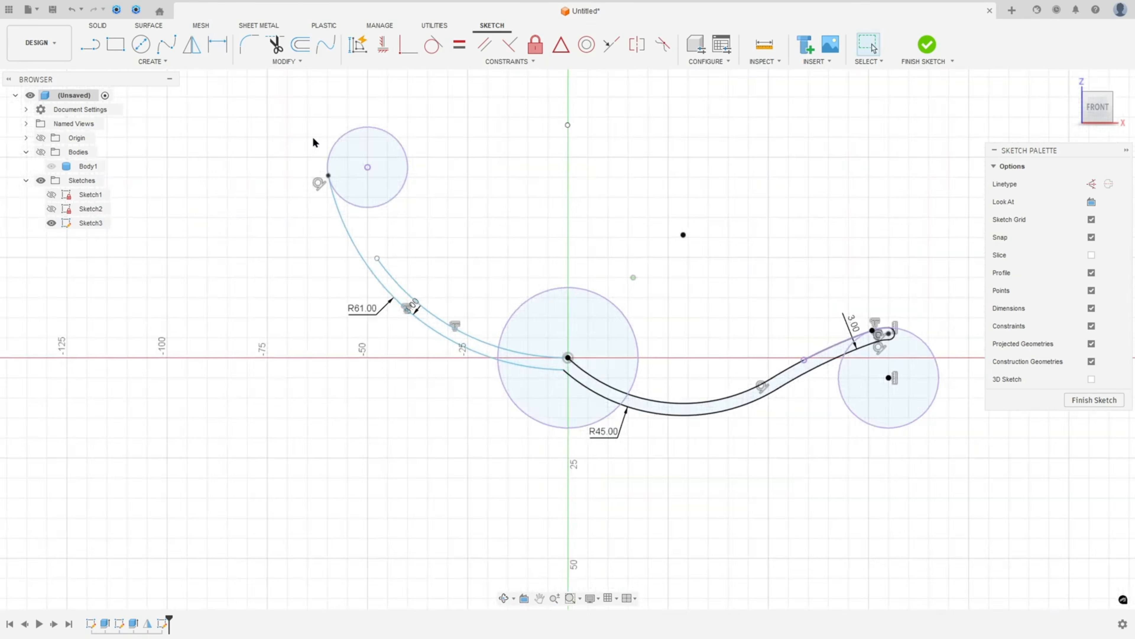
pyautogui.scroll(5, 383, 90)
pyautogui.click(152, 61)
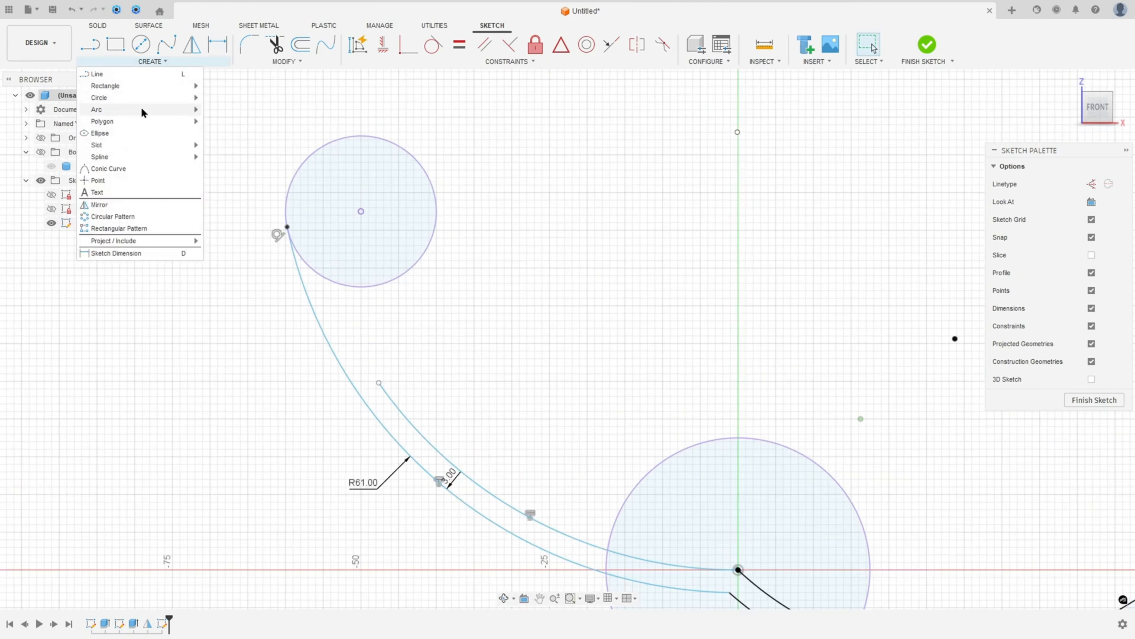
pyautogui.moveTo(142, 109)
pyautogui.click(223, 119)
pyautogui.scroll(1, 282, 150)
pyautogui.scroll(1, 281, 150)
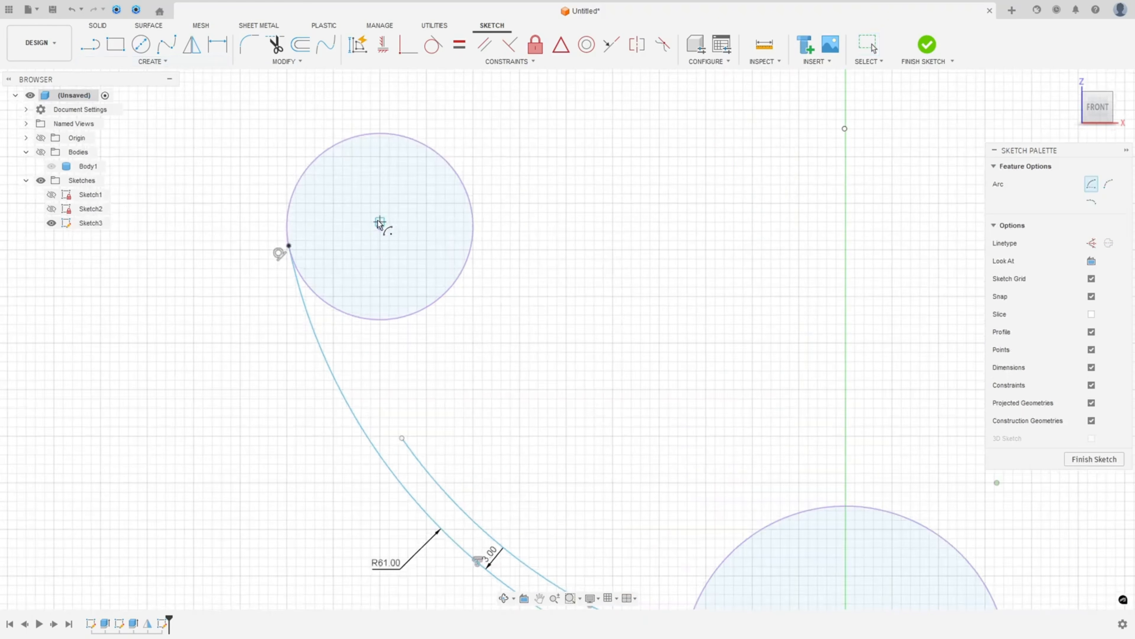
pyautogui.click(379, 227)
pyautogui.click(288, 245)
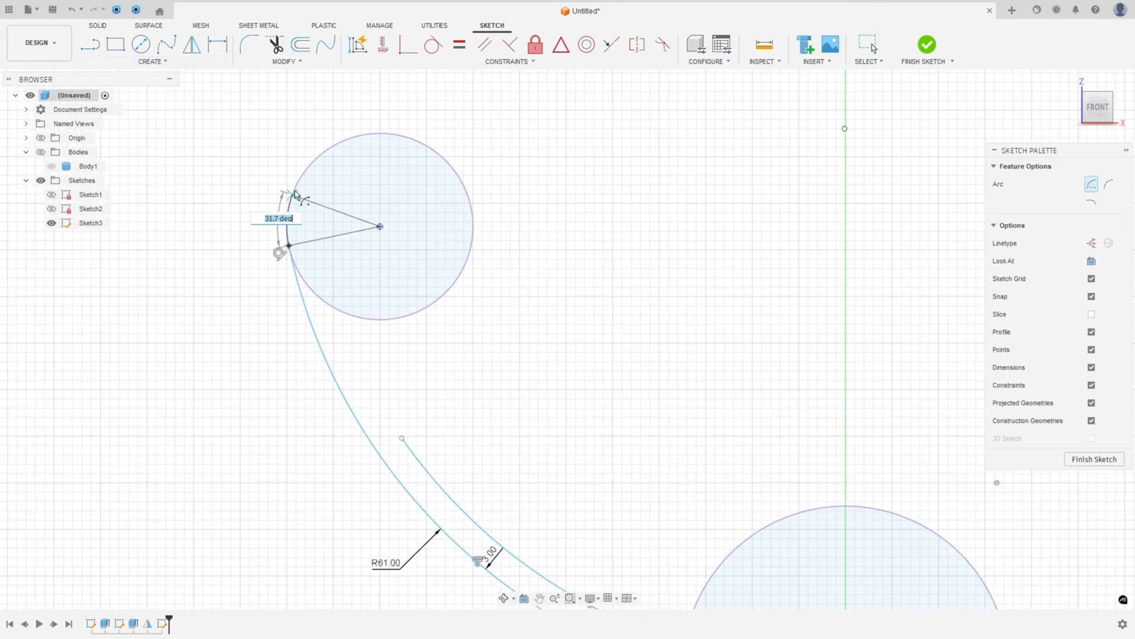
pyautogui.click(380, 135)
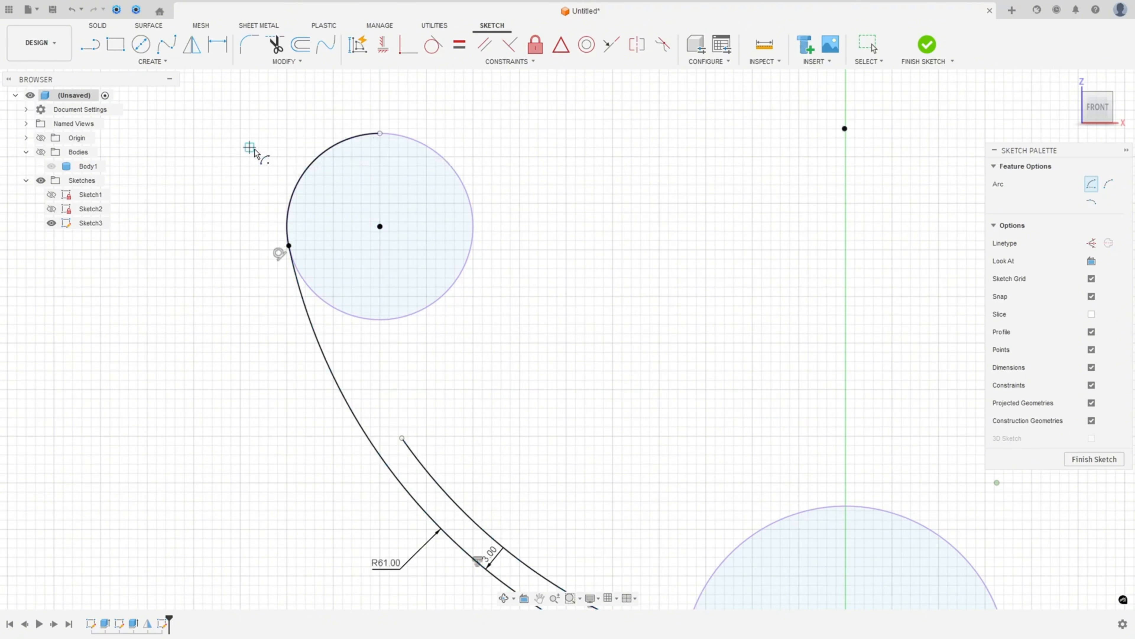
# - Draw a small 3-point end-cap arc from the circle's top, bulging right and ending inside the upper-left circle
pyautogui.click(149, 63)
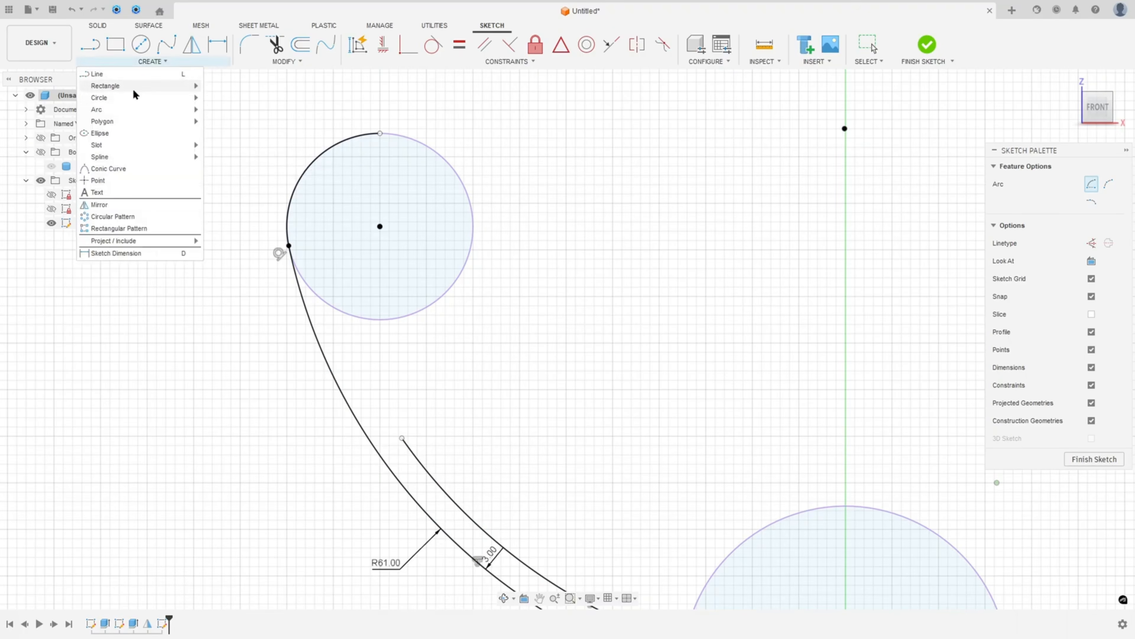
pyautogui.moveTo(134, 100)
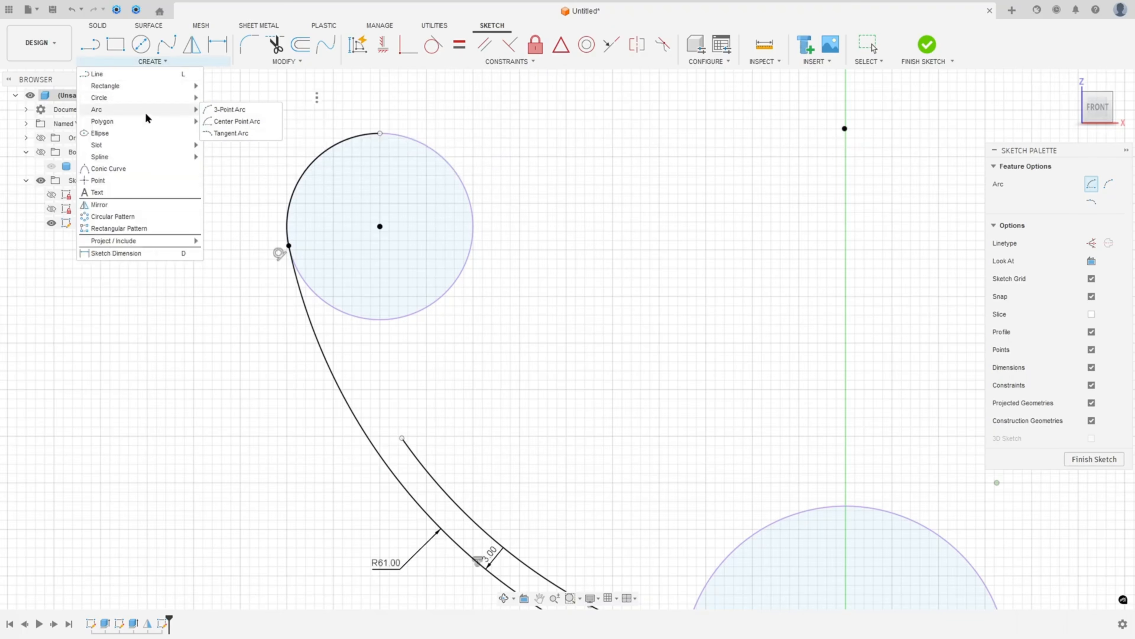
pyautogui.click(228, 110)
pyautogui.click(380, 134)
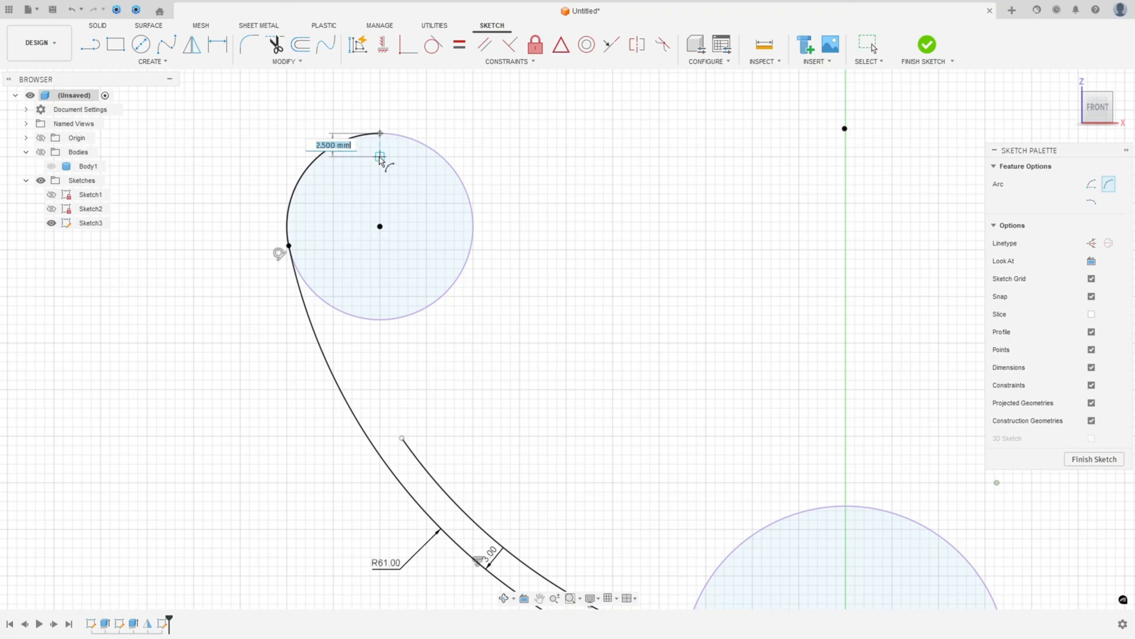
pyautogui.click(398, 157)
pyautogui.scroll(2, 377, 197)
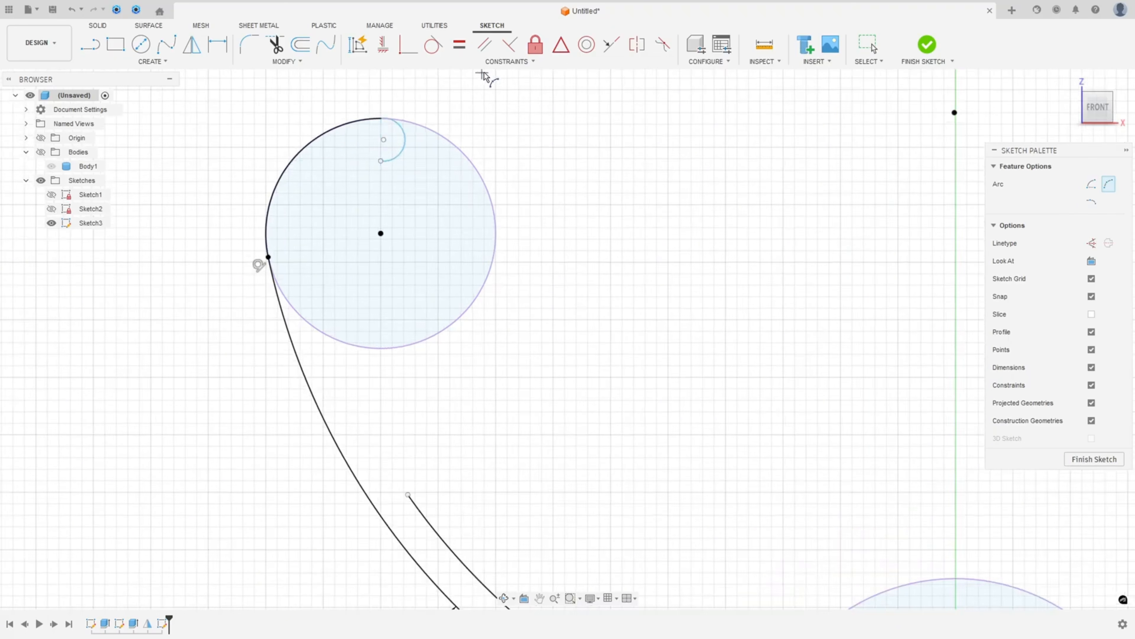
# - Make the small end-cap arc tangent to the outer hook arc and align its center vertically with the circle's center
pyautogui.click(433, 45)
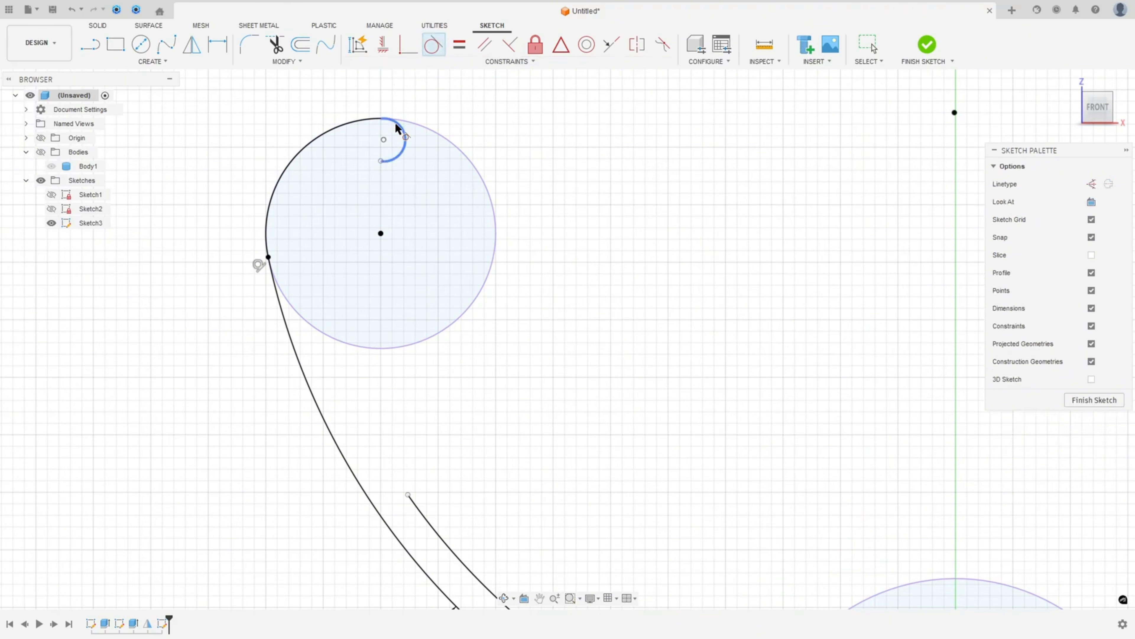
pyautogui.click(395, 122)
pyautogui.click(365, 119)
pyautogui.click(383, 44)
pyautogui.click(380, 141)
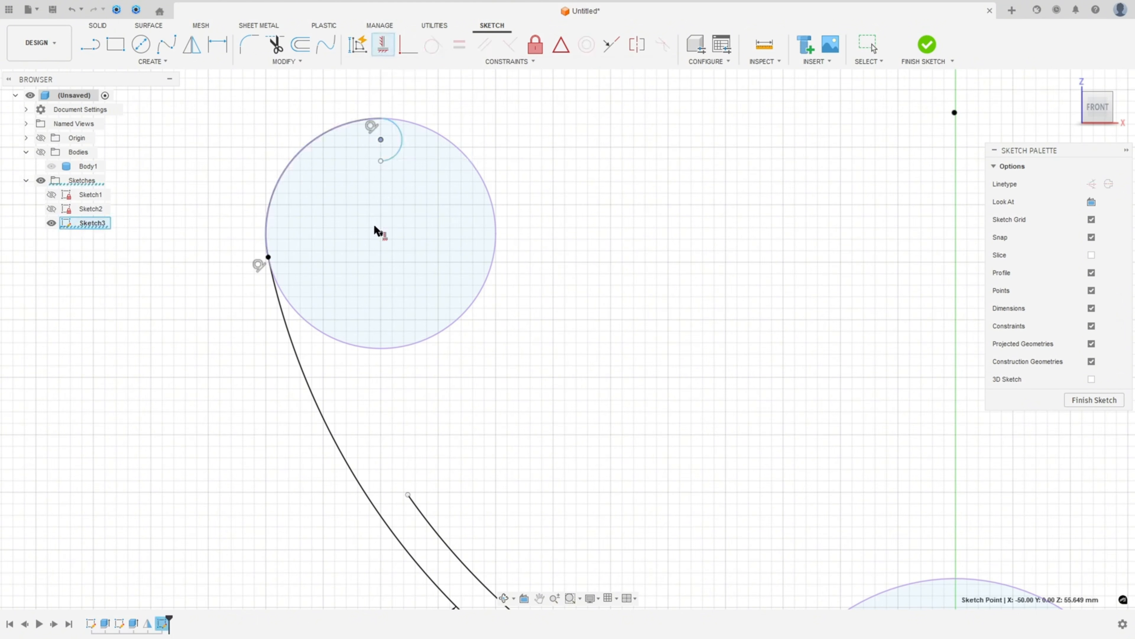
pyautogui.click(380, 233)
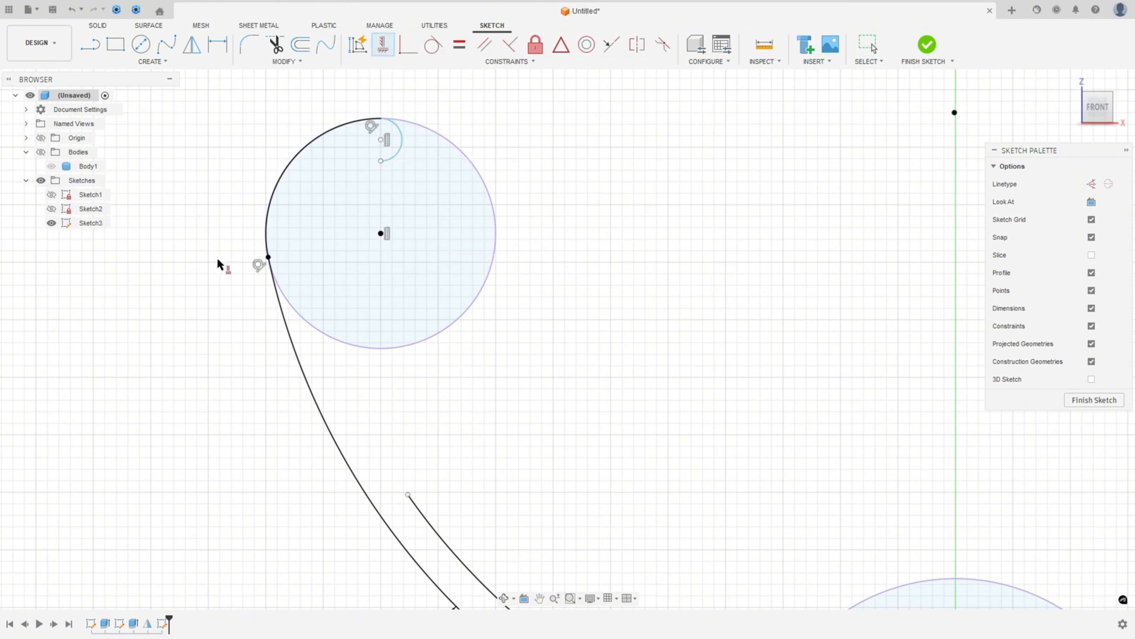
# - Offset the outer hook arc 3 mm inward, toward the center of the upper-left circle
pyautogui.click(301, 45)
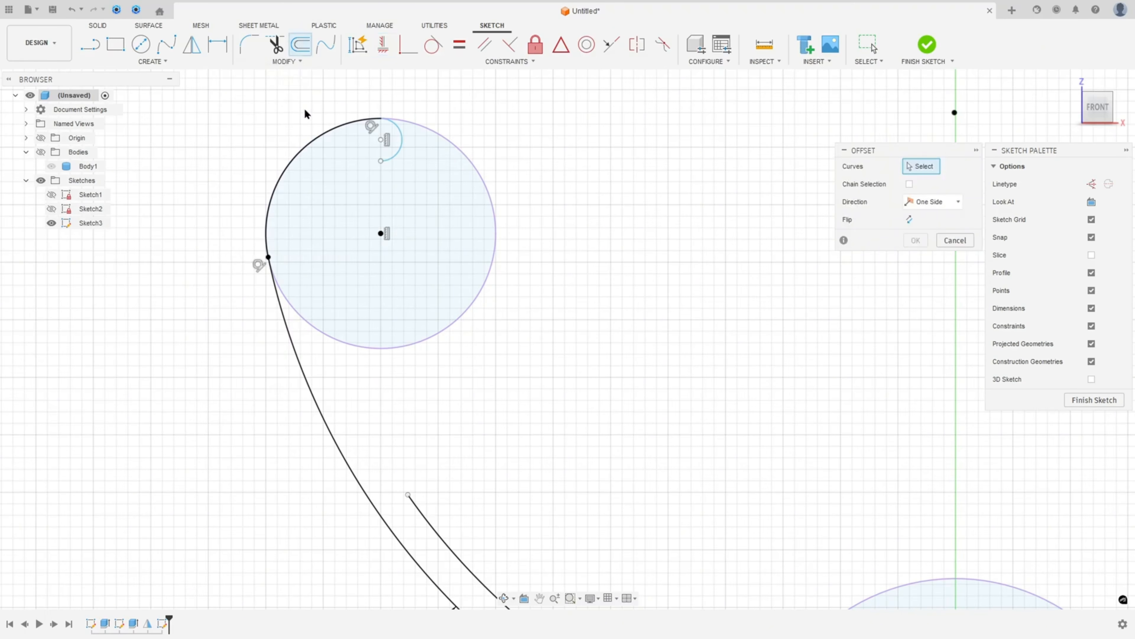
pyautogui.click(323, 136)
pyautogui.moveTo(316, 123); pyautogui.dragTo(353, 175)
pyautogui.write('-3')
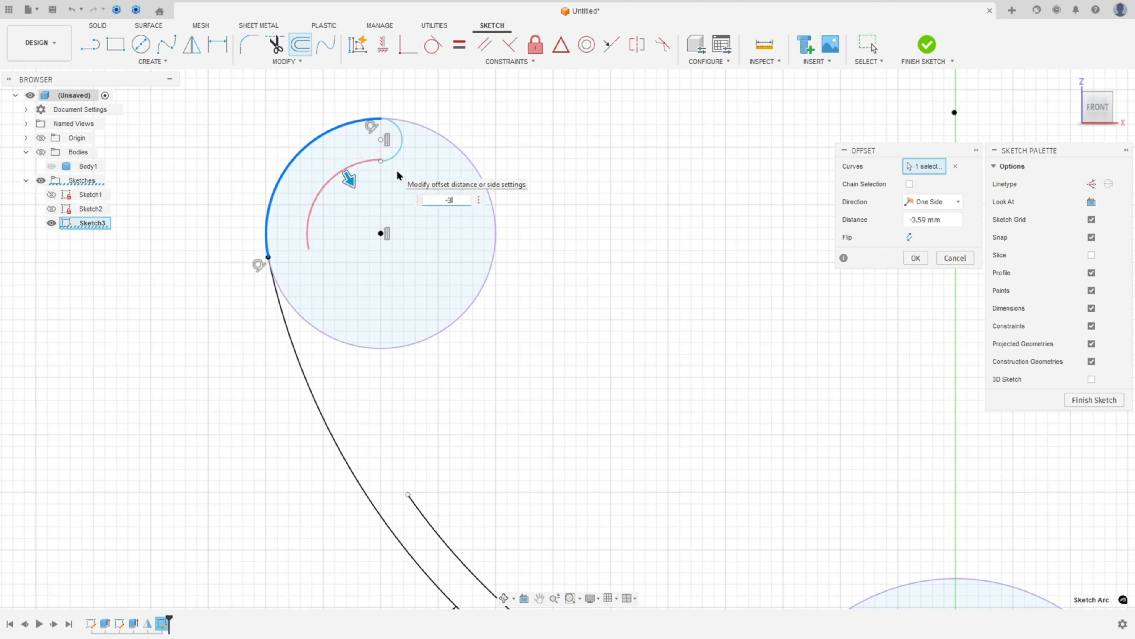
pyautogui.press('Return')
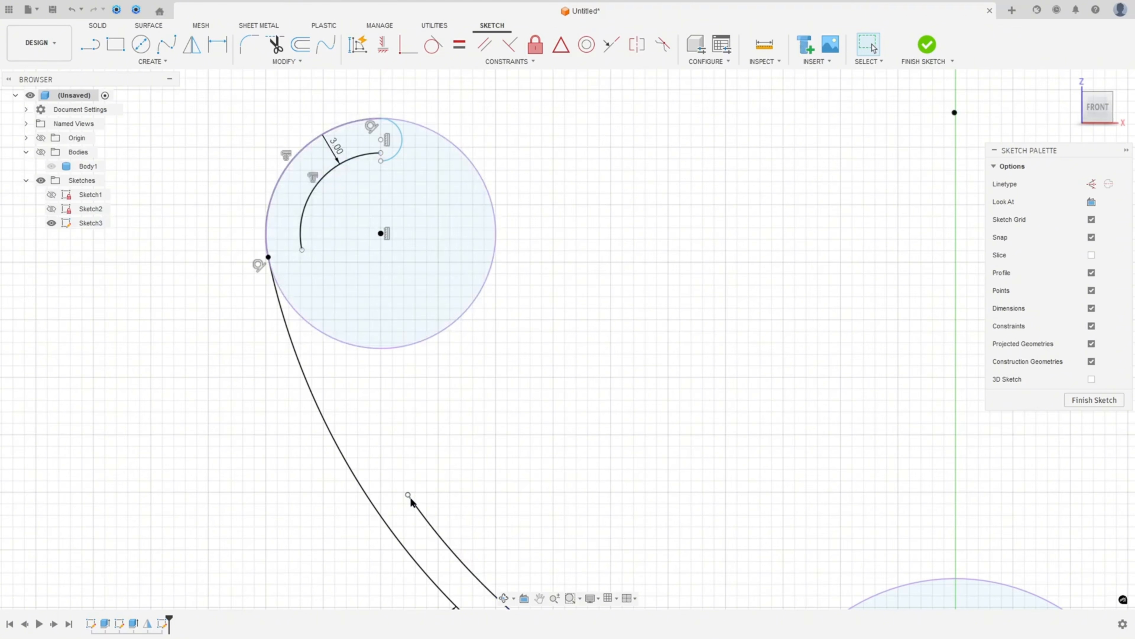
# - Extend the left web's inner arc upward to just below the lower end of the inner hook arc
pyautogui.moveTo(406, 497); pyautogui.dragTo(308, 305)
pyautogui.click(547, 142)
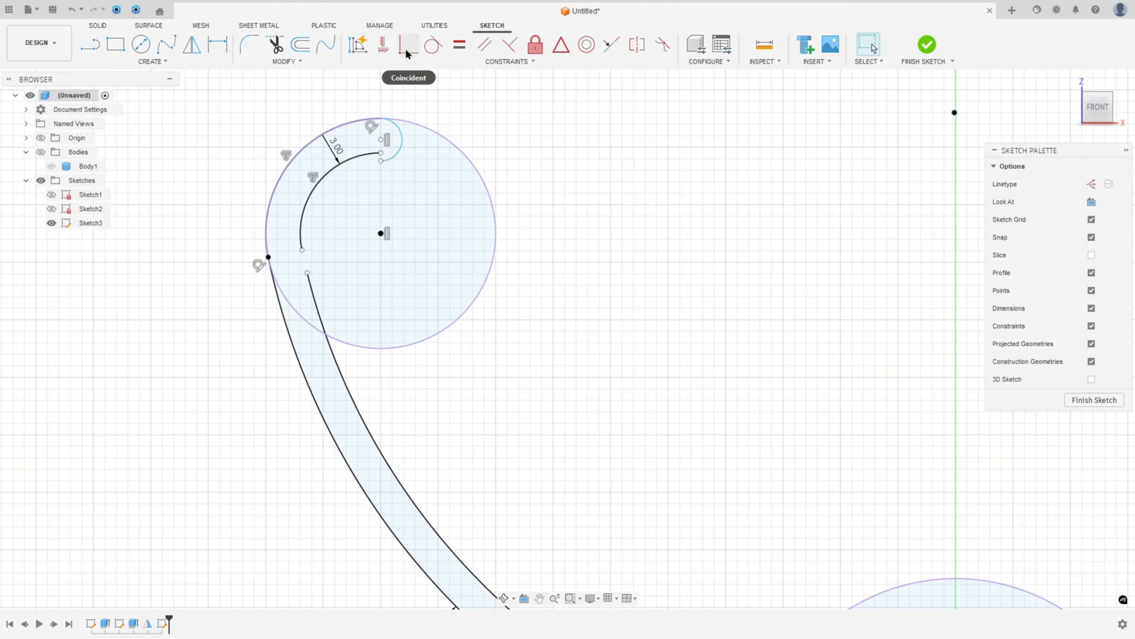
# - Try to make the inner hook arc tangent to the left web's inner arc
pyautogui.click(407, 53)
pyautogui.click(432, 45)
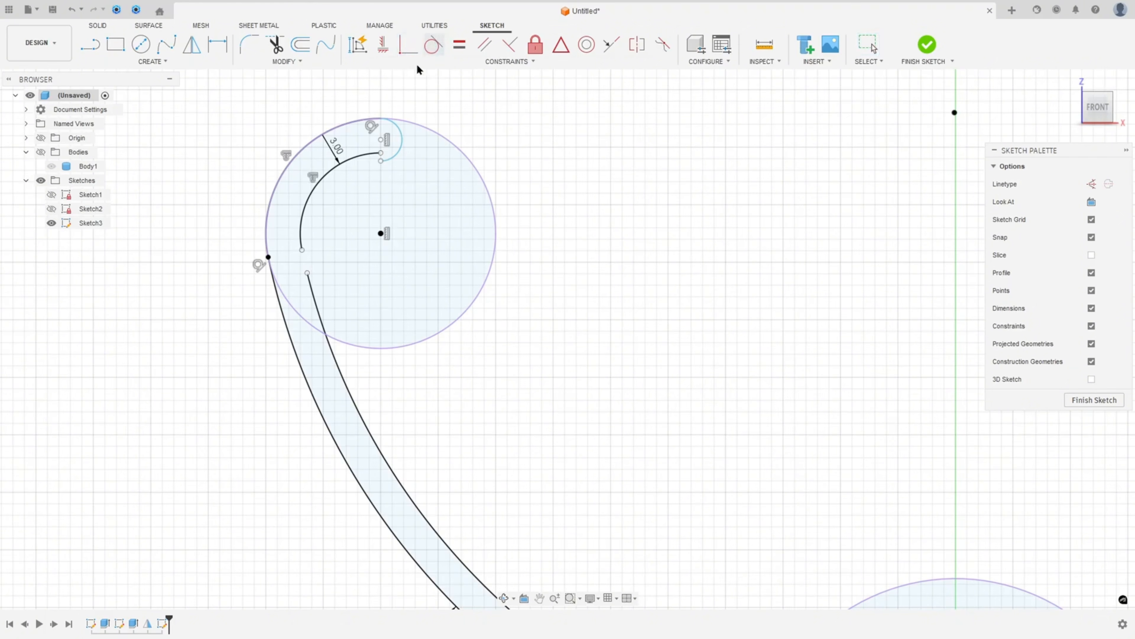
pyautogui.click(302, 241)
pyautogui.click(312, 285)
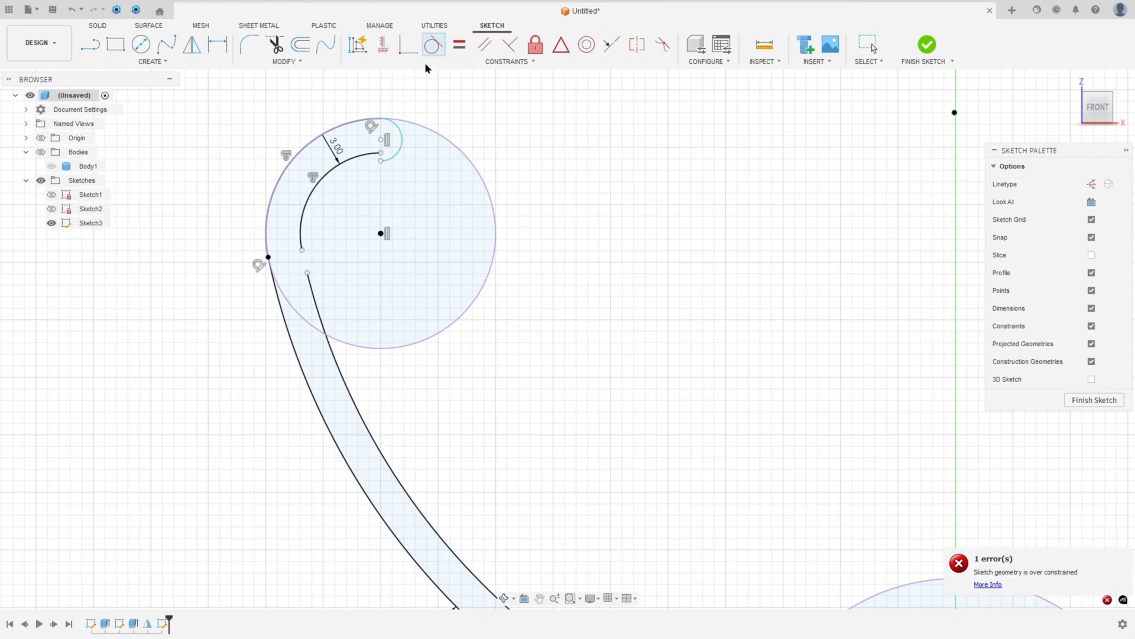
# - Join the inner hook arc and the left web's inner arc with a Coincident constraint between their facing endpoints
pyautogui.click(408, 45)
pyautogui.click(303, 250)
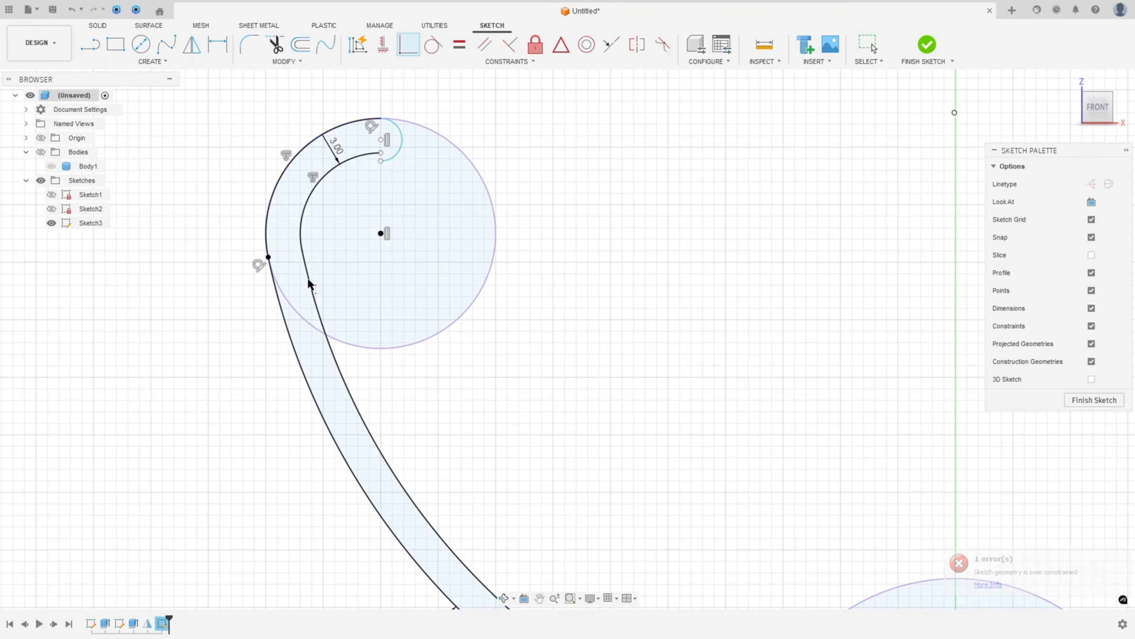
pyautogui.click(307, 274)
pyautogui.scroll(2, 483, 106)
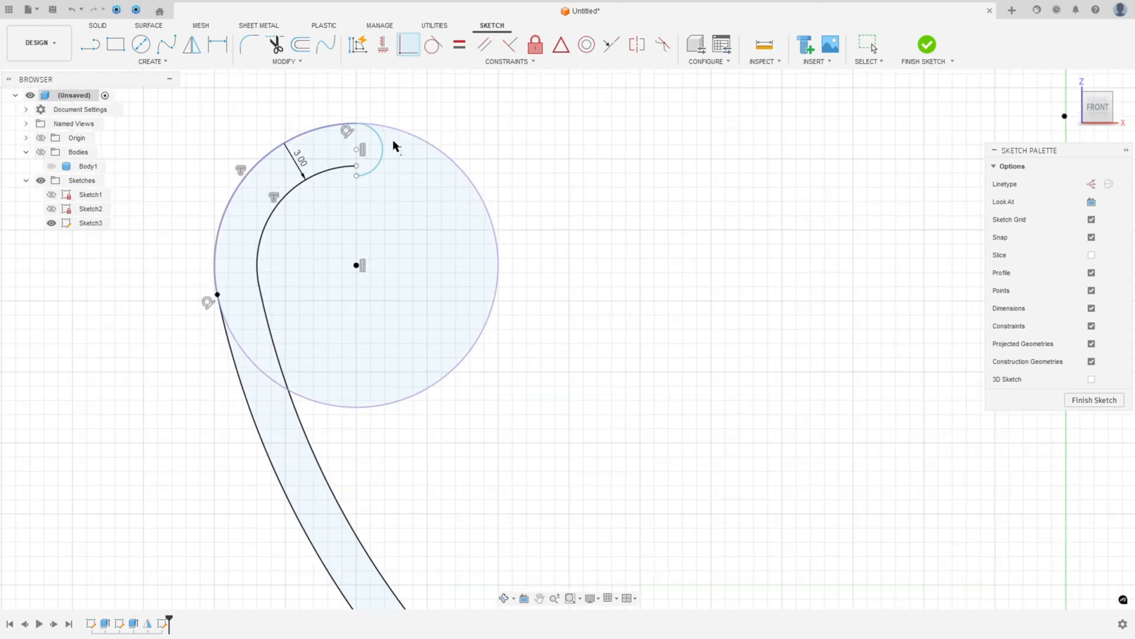
# - Make the end cap's free endpoint coincident with the inner hook arc's upper end, and make the two arcs tangent
pyautogui.click(357, 166)
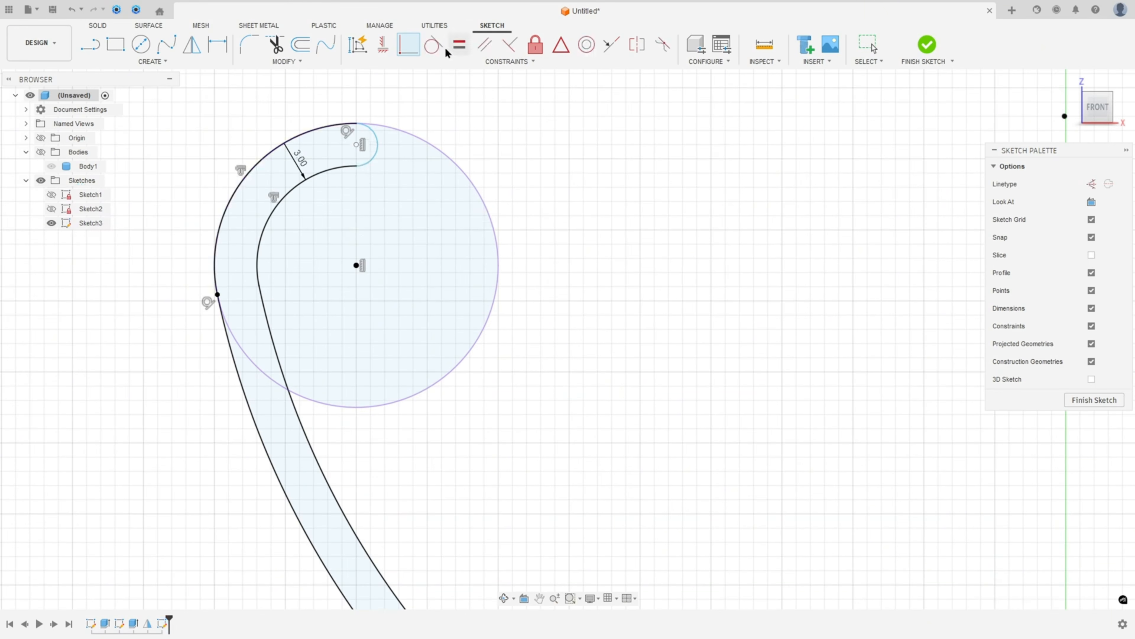
pyautogui.click(367, 164)
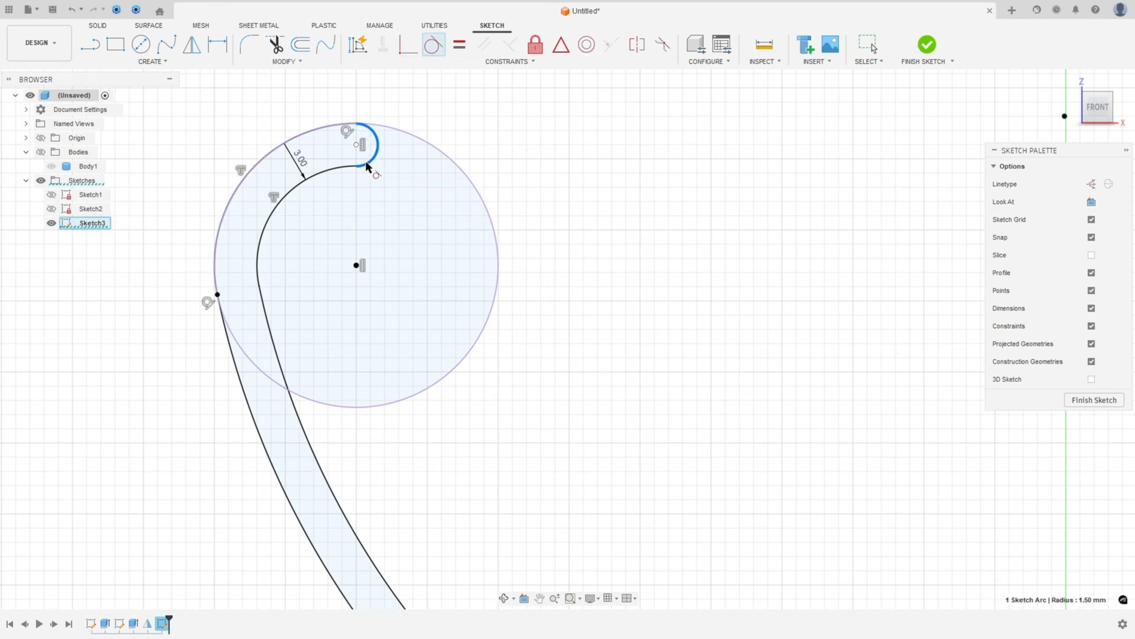
pyautogui.click(343, 168)
pyautogui.scroll(-4, 473, 386)
pyautogui.moveTo(516, 418)
pyautogui.mouseDown(button='middle')
pyautogui.moveTo(507, 385)
pyautogui.moveTo(385, 257)
pyautogui.mouseUp(button='middle')
pyautogui.scroll(-3, 434, 329)
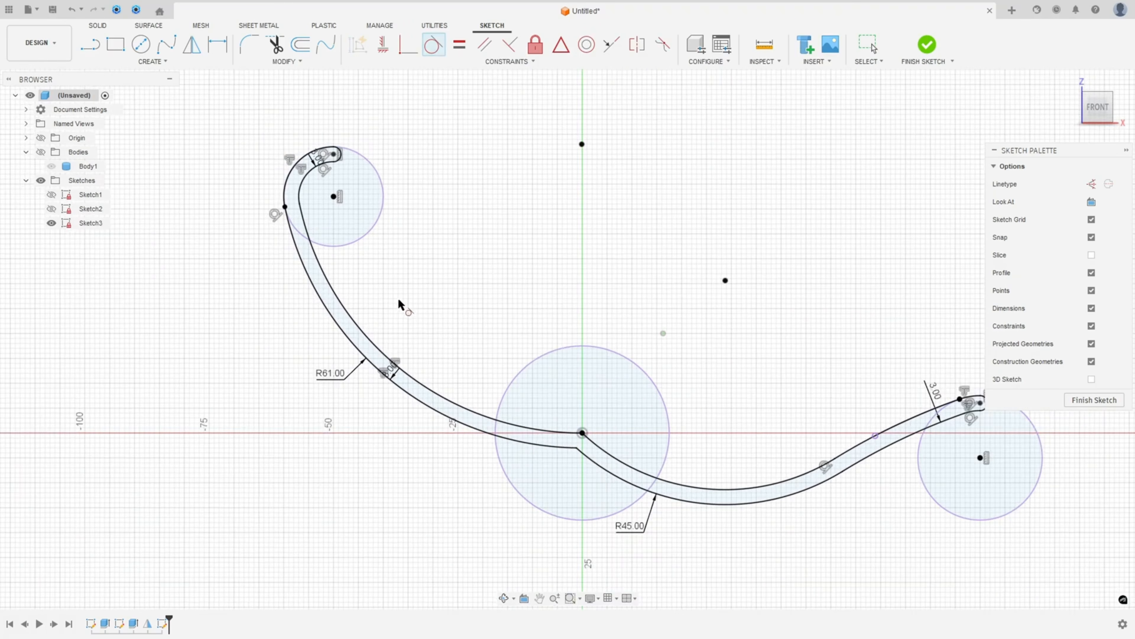
pyautogui.press('Escape')
# - Show the bracket body behind the finished web sketch by turning on visibility of the Bodies folder
pyautogui.scroll(-3, 557, 299)
pyautogui.moveTo(621, 263); pyautogui.dragTo(557, 302, button='middle')
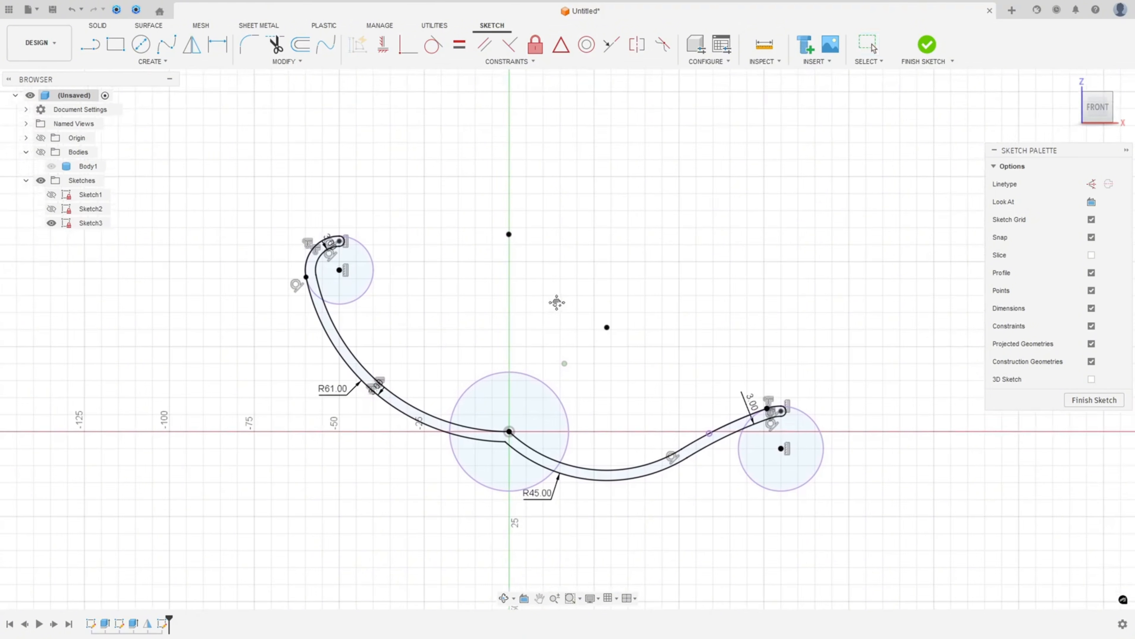
pyautogui.click(52, 166)
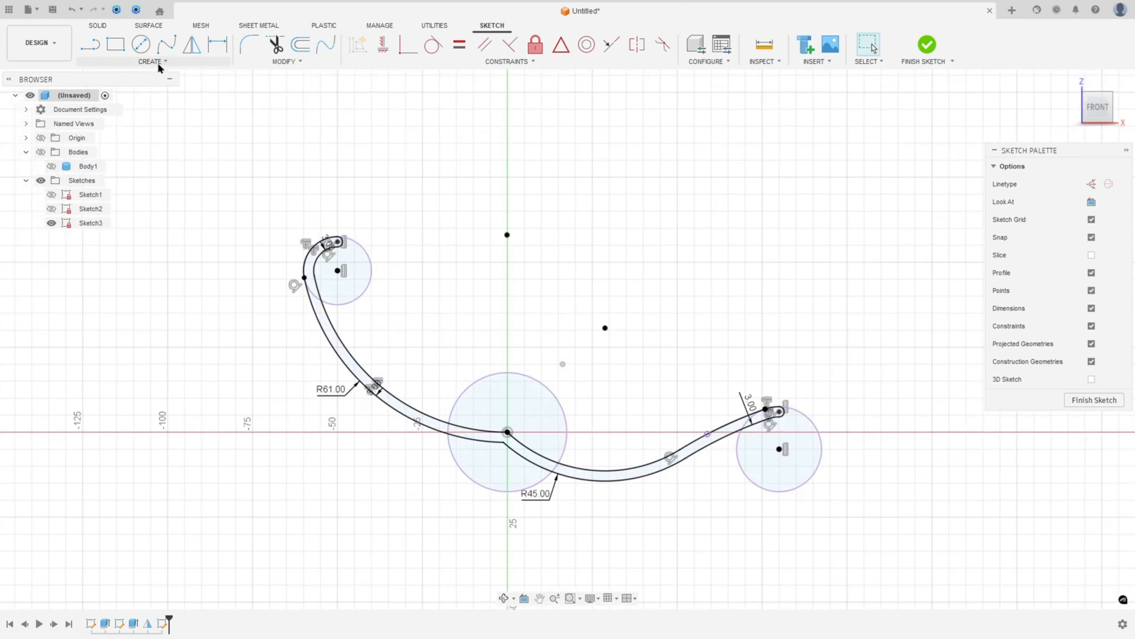
pyautogui.click(41, 152)
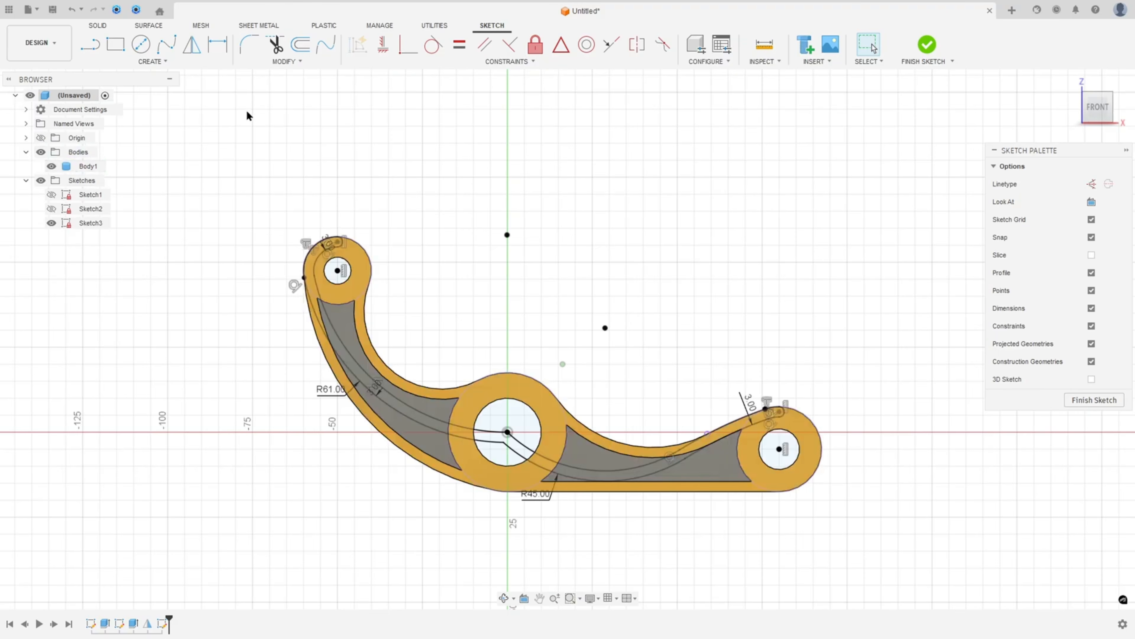
# - Project the entire bracket body into the web sketch using the body selection filter, and finish the sketch with Body1 hidden
pyautogui.click(163, 61)
pyautogui.moveTo(129, 245)
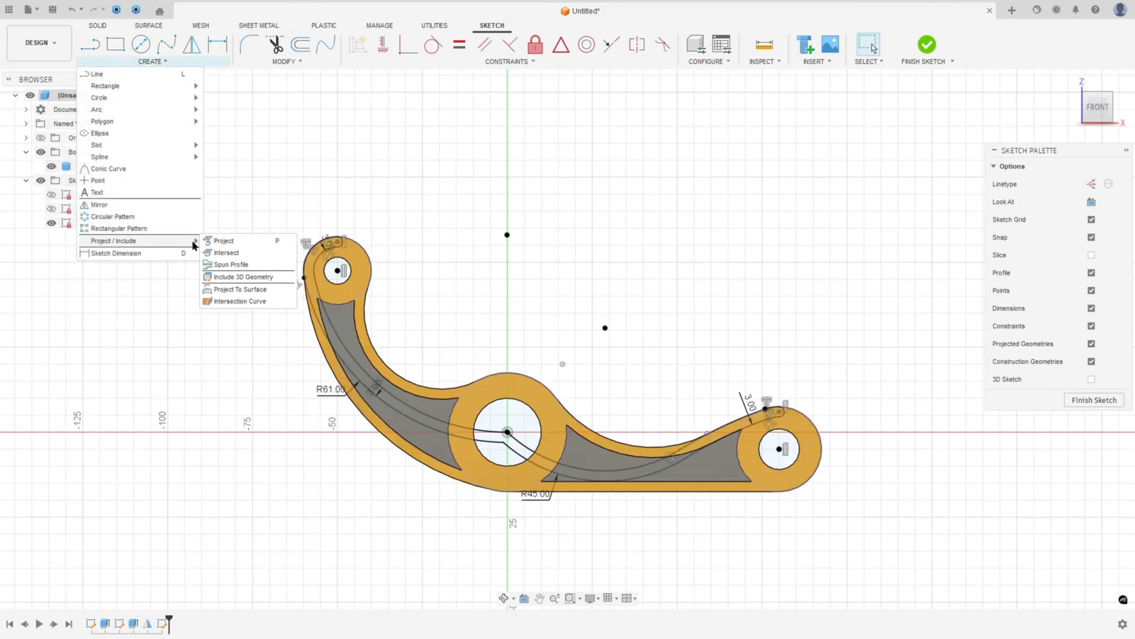
pyautogui.click(223, 242)
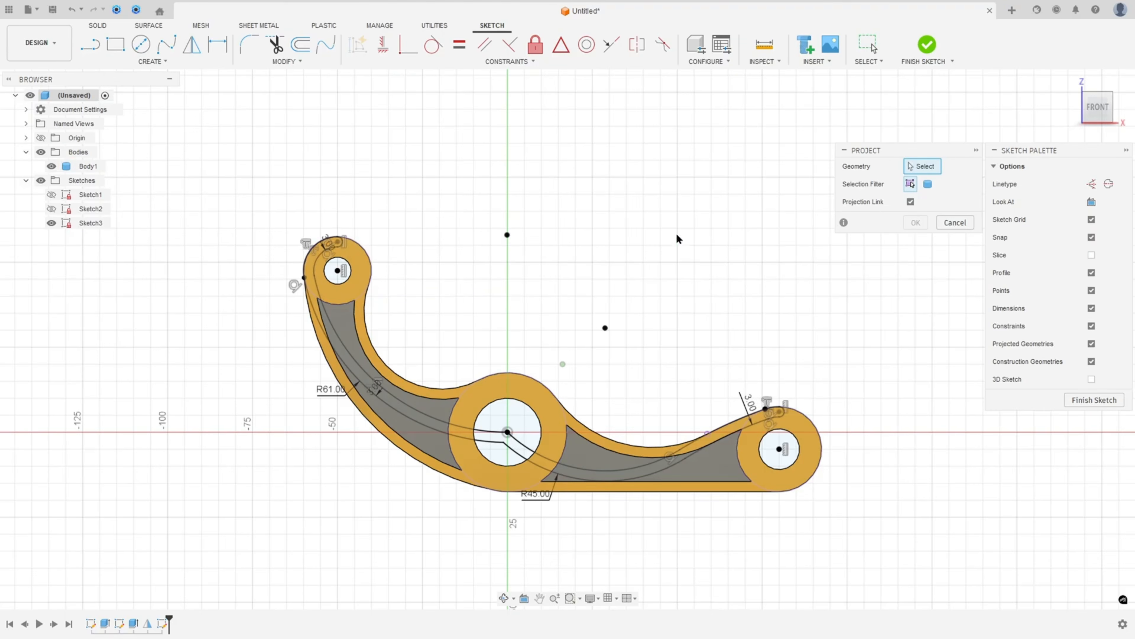
pyautogui.click(928, 184)
pyautogui.click(529, 386)
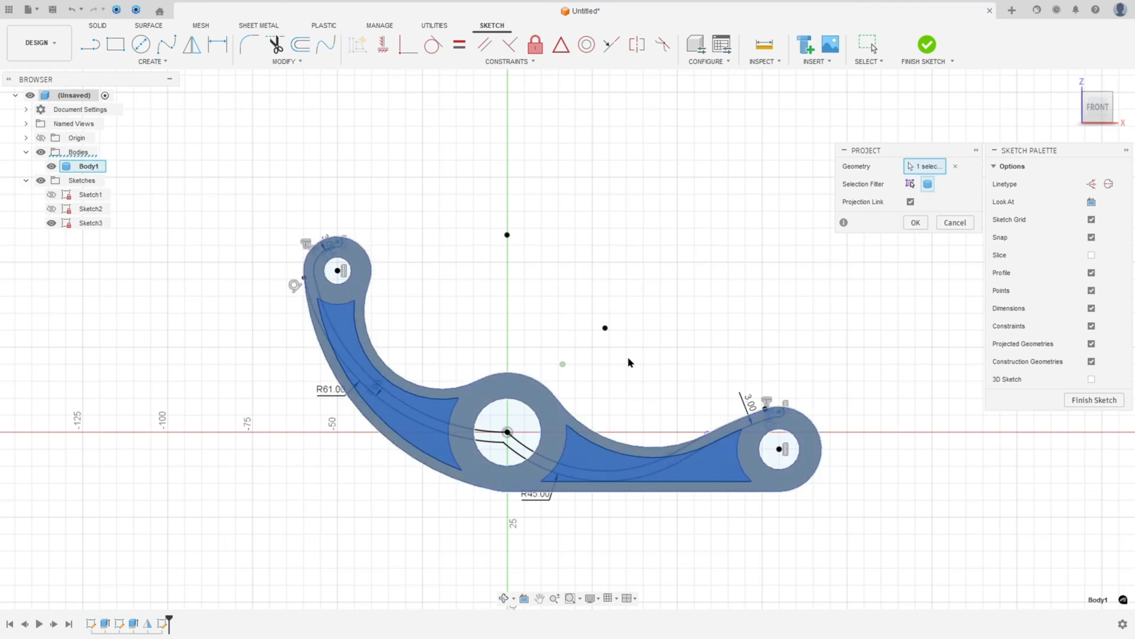
pyautogui.click(915, 223)
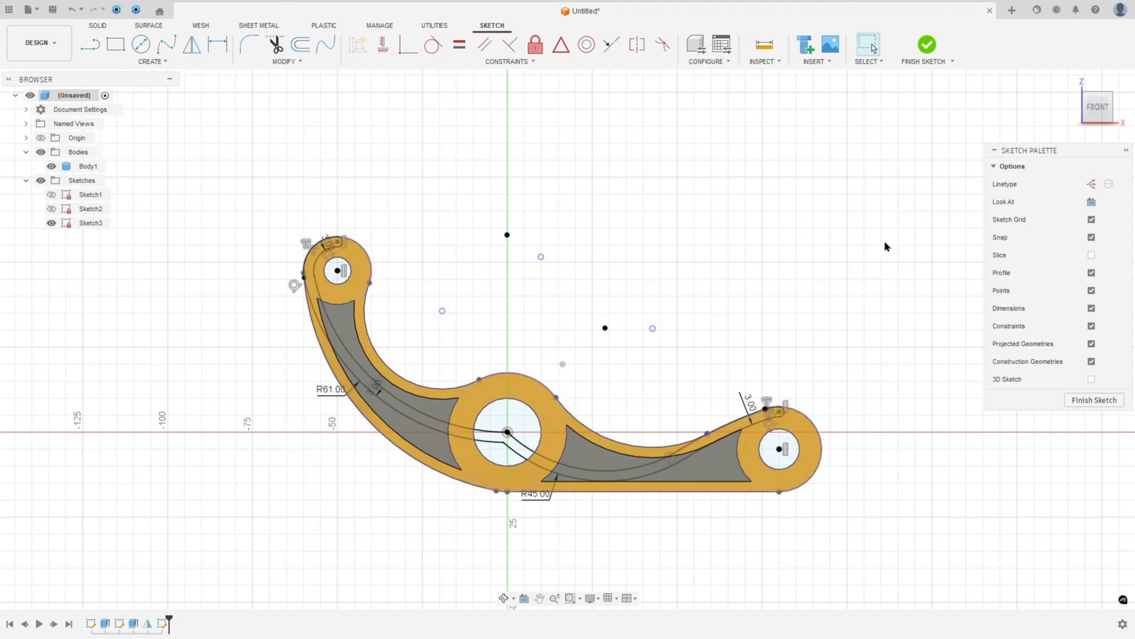
pyautogui.click(51, 167)
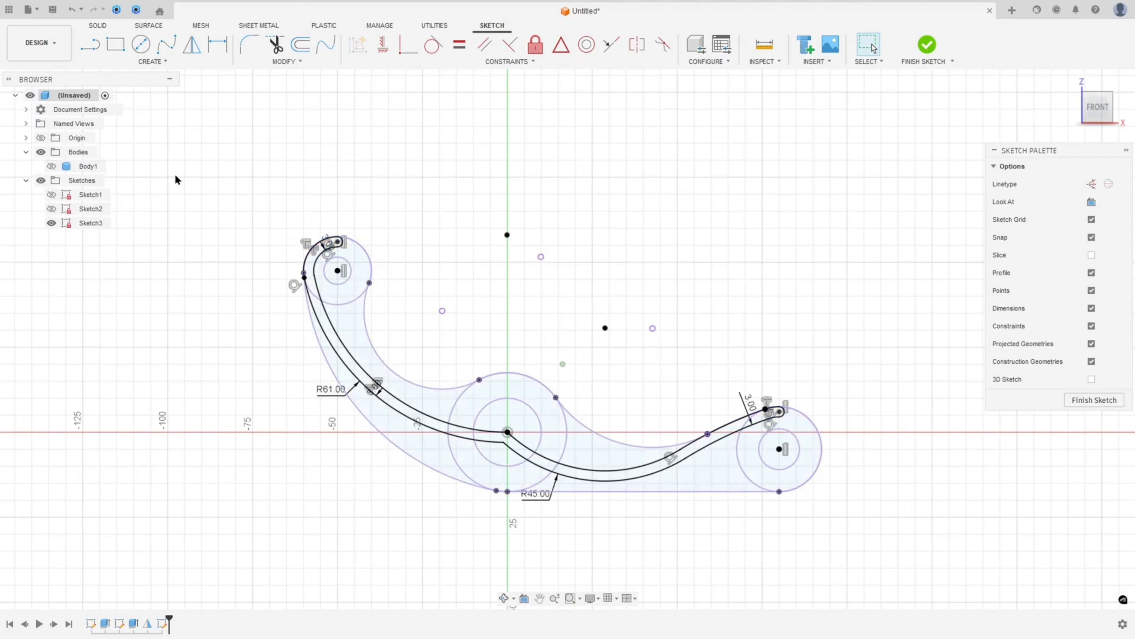
pyautogui.click(926, 44)
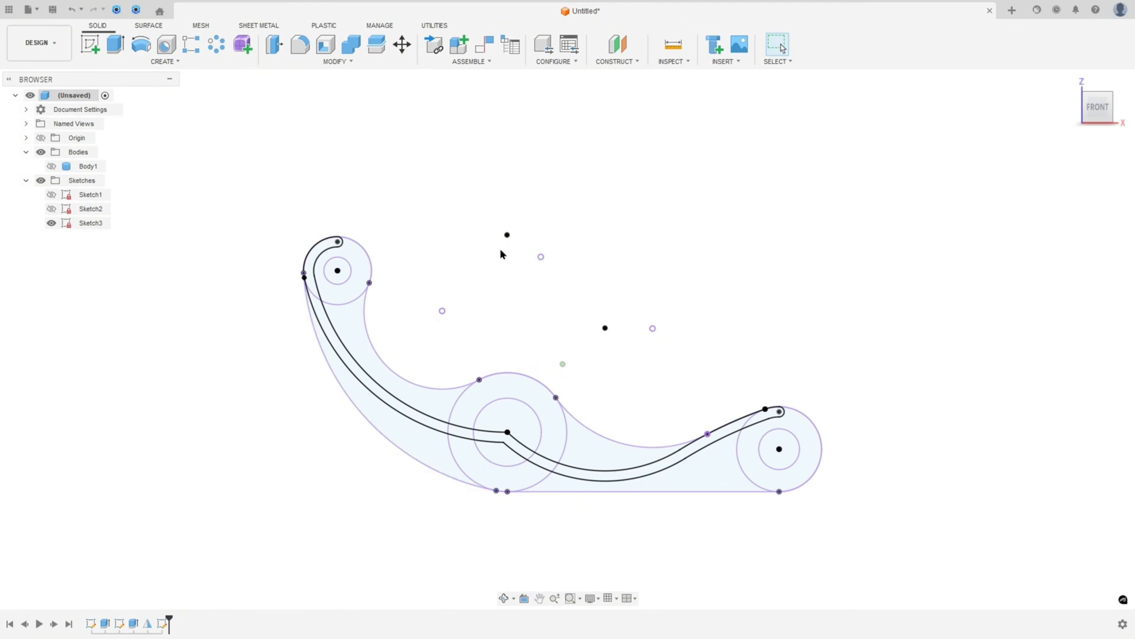
# - Start an Extrude of the upper-left eye's ring region and the left arm's regions above and below the web, leaving the central boss out
pyautogui.click(115, 45)
pyautogui.scroll(3, 321, 285)
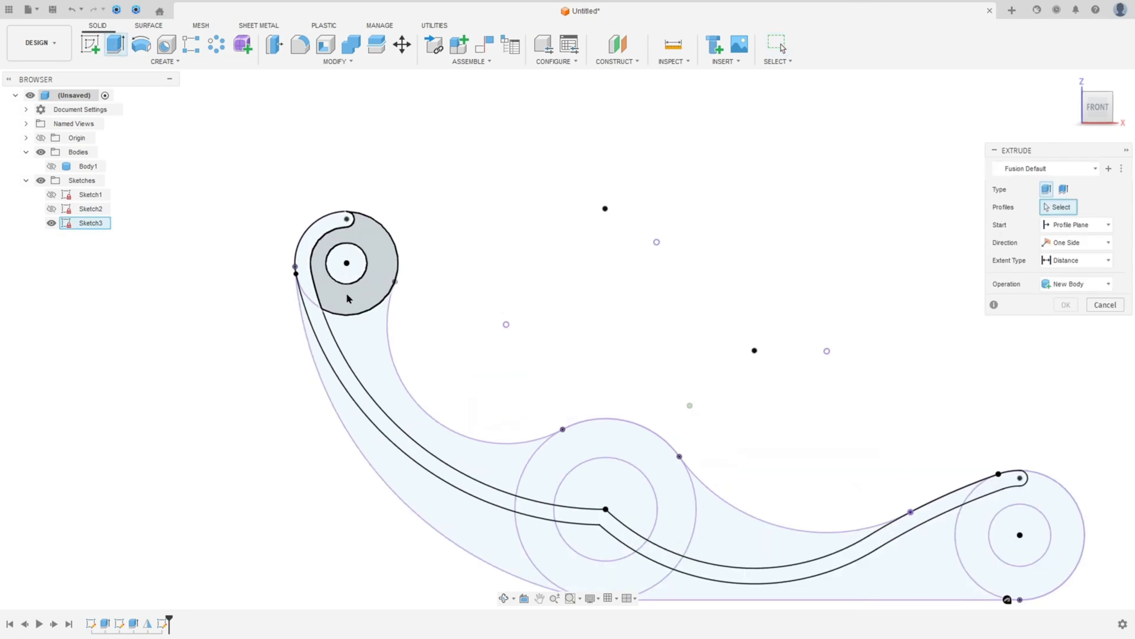
pyautogui.click(348, 298)
pyautogui.click(380, 390)
pyautogui.click(347, 417)
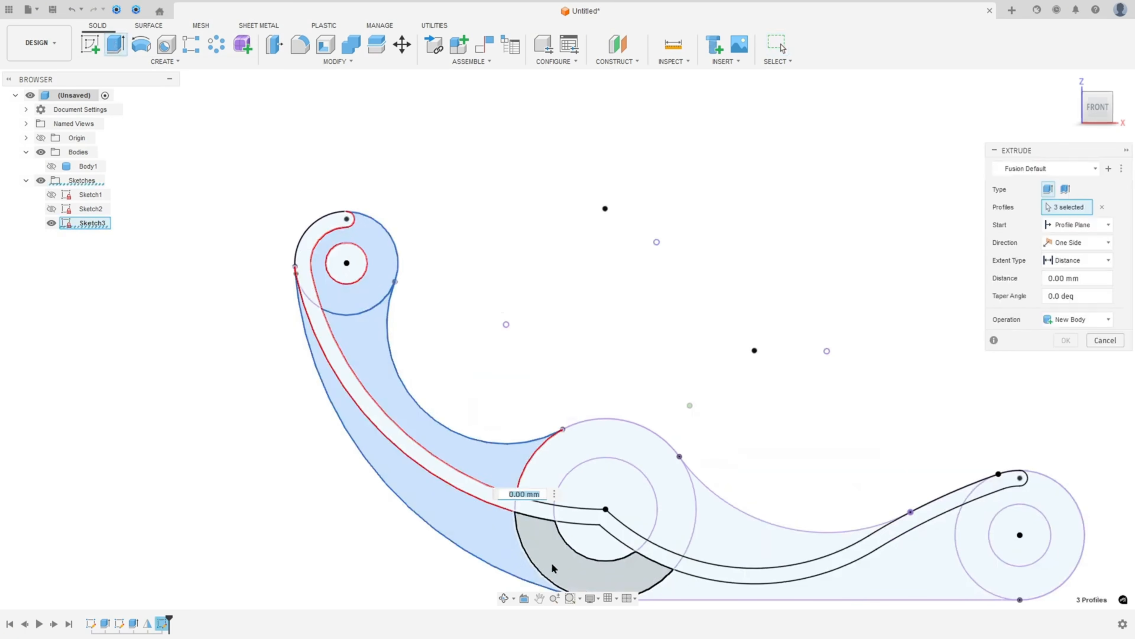
pyautogui.click(553, 568)
pyautogui.click(657, 550)
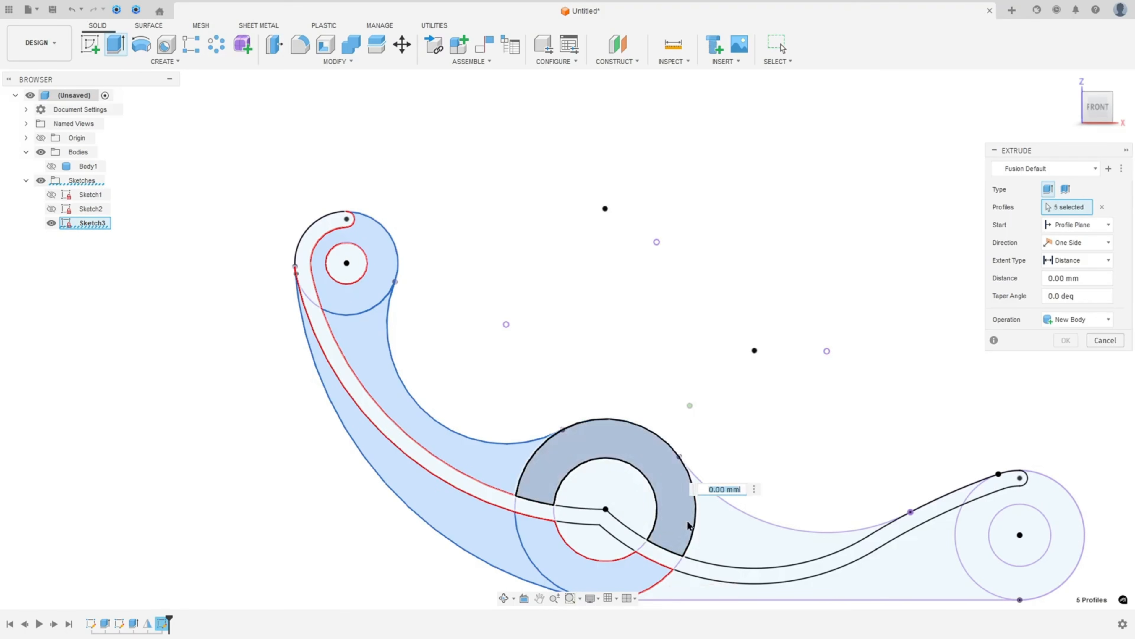
pyautogui.click(673, 535)
pyautogui.click(581, 573)
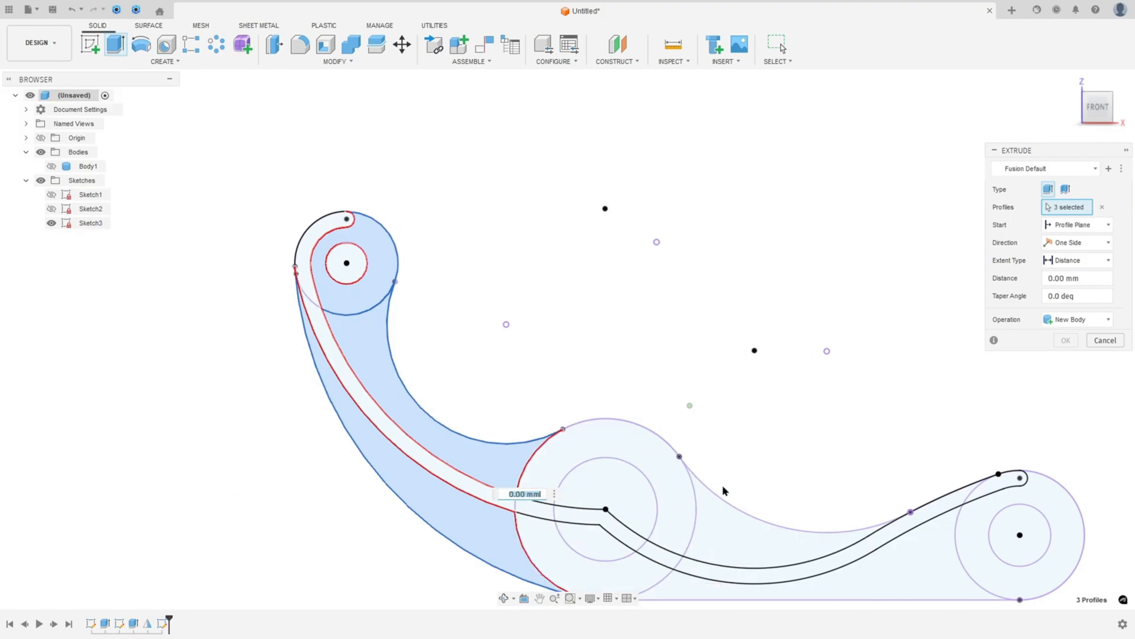
# - Add the right arm's regions above and below the web and the right eye's ring region to the extrusion profiles
pyautogui.moveTo(724, 490); pyautogui.dragTo(481, 305, button='middle')
pyautogui.click(603, 398)
pyautogui.click(532, 368)
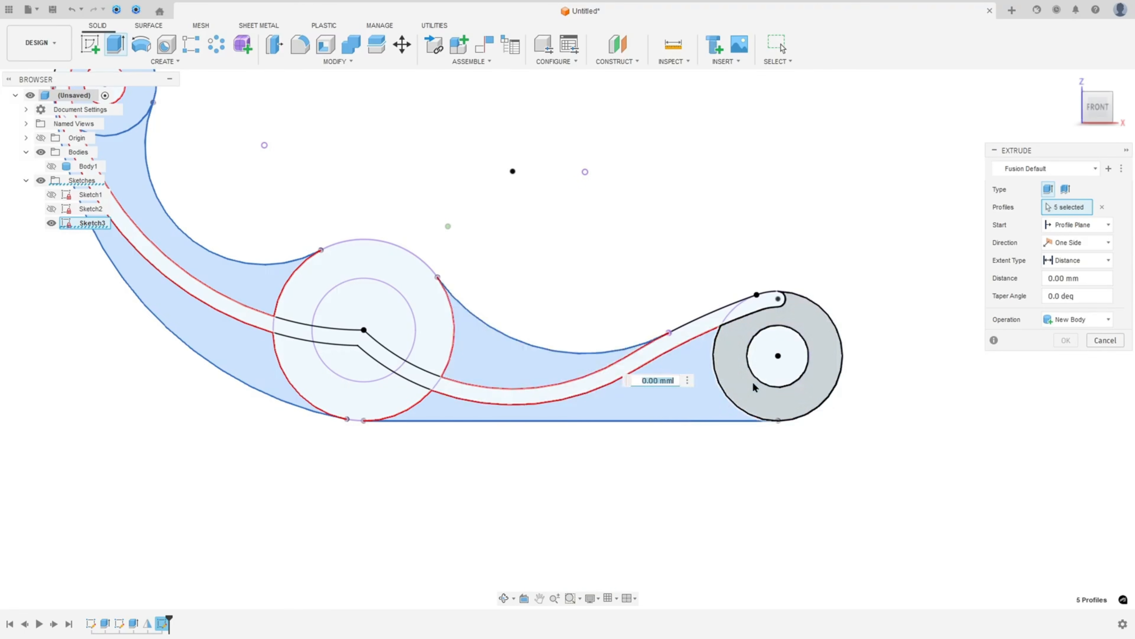
pyautogui.click(754, 387)
pyautogui.moveTo(478, 210); pyautogui.dragTo(584, 248, button='middle')
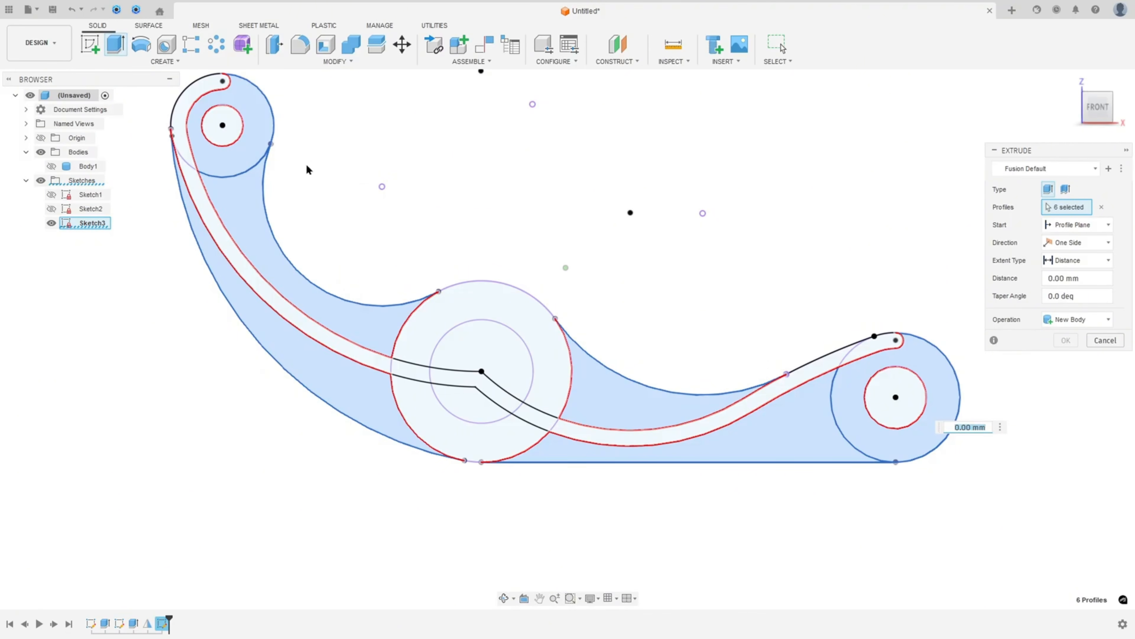
# - Show Body1 and make the extrusion symmetric with whole-length measurement
pyautogui.click(51, 166)
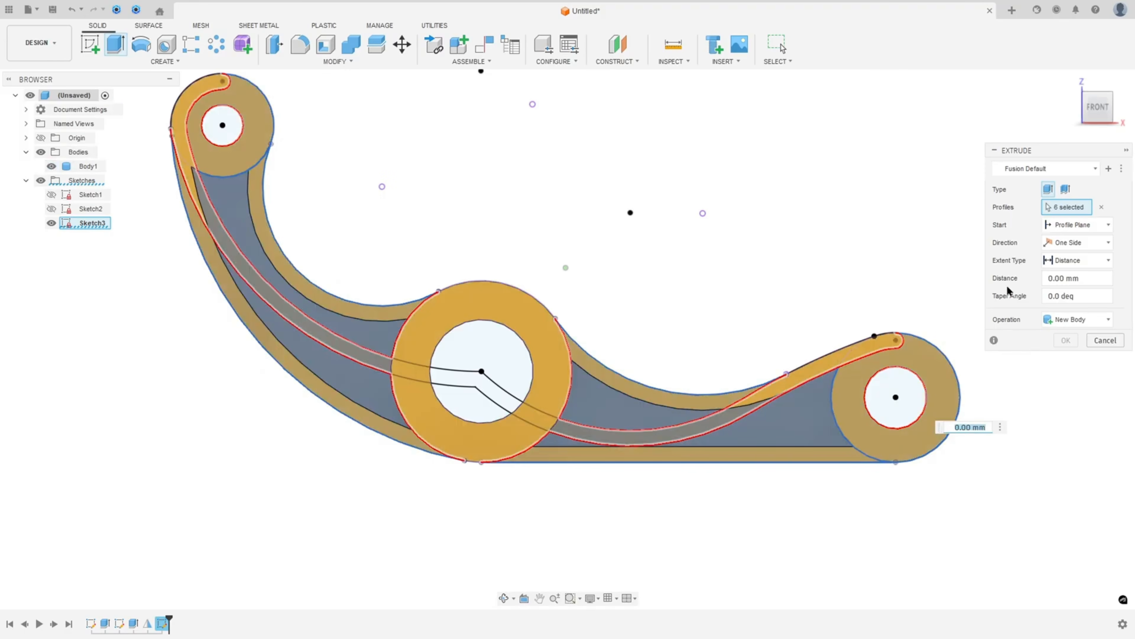
pyautogui.keyDown('shift'); pyautogui.moveTo(1053, 287); pyautogui.dragTo(1028, 291, button='middle'); pyautogui.keyUp('shift')
pyautogui.click(1092, 245)
pyautogui.click(1054, 294)
pyautogui.click(1070, 279)
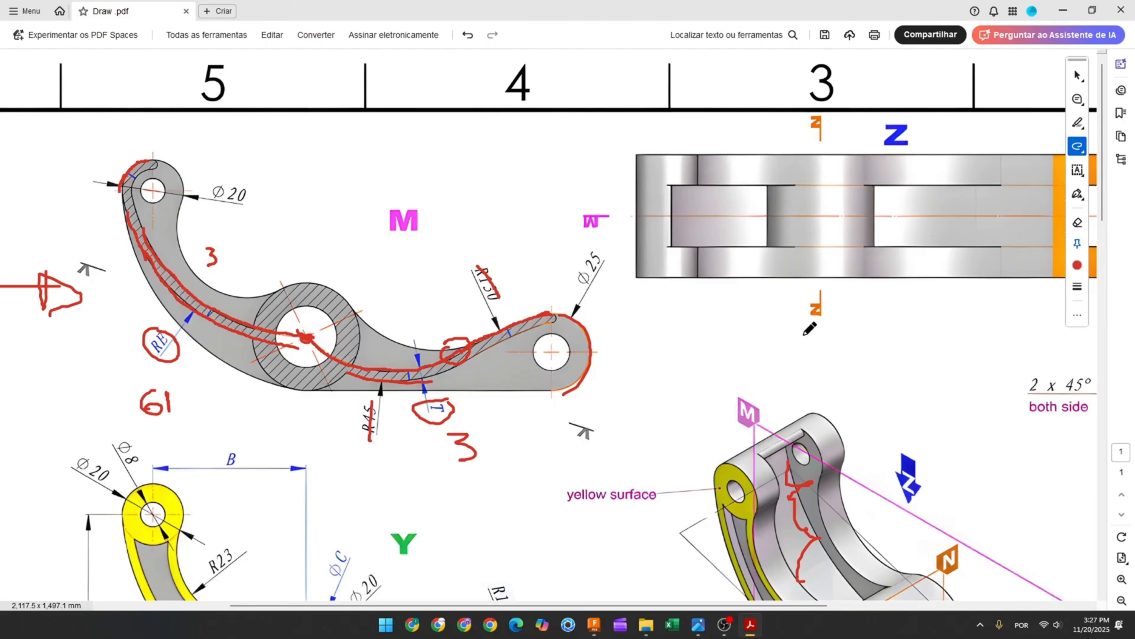
# - Mark the gap between the fork arms as 20 in view Z of the PDF drawing
pyautogui.keyDown('shift'); pyautogui.hscroll(5, 859, 345); pyautogui.keyUp('shift')
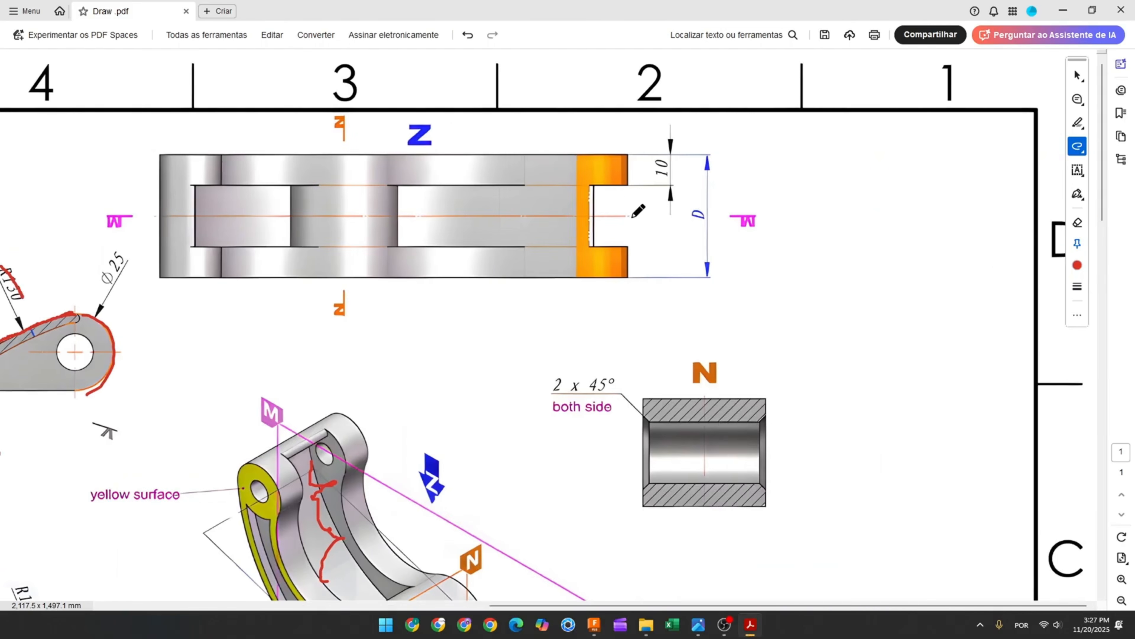
pyautogui.moveTo(617, 184); pyautogui.dragTo(647, 182)
pyautogui.moveTo(614, 245)
pyautogui.mouseDown()
pyautogui.moveTo(644, 241)
pyautogui.moveTo(631, 214)
pyautogui.moveTo(639, 221)
pyautogui.moveTo(646, 207)
pyautogui.mouseUp()
# - Return to Fusion and cut the selected profiles symmetrically through the body with a total distance of 20 mm
pyautogui.click(592, 626)
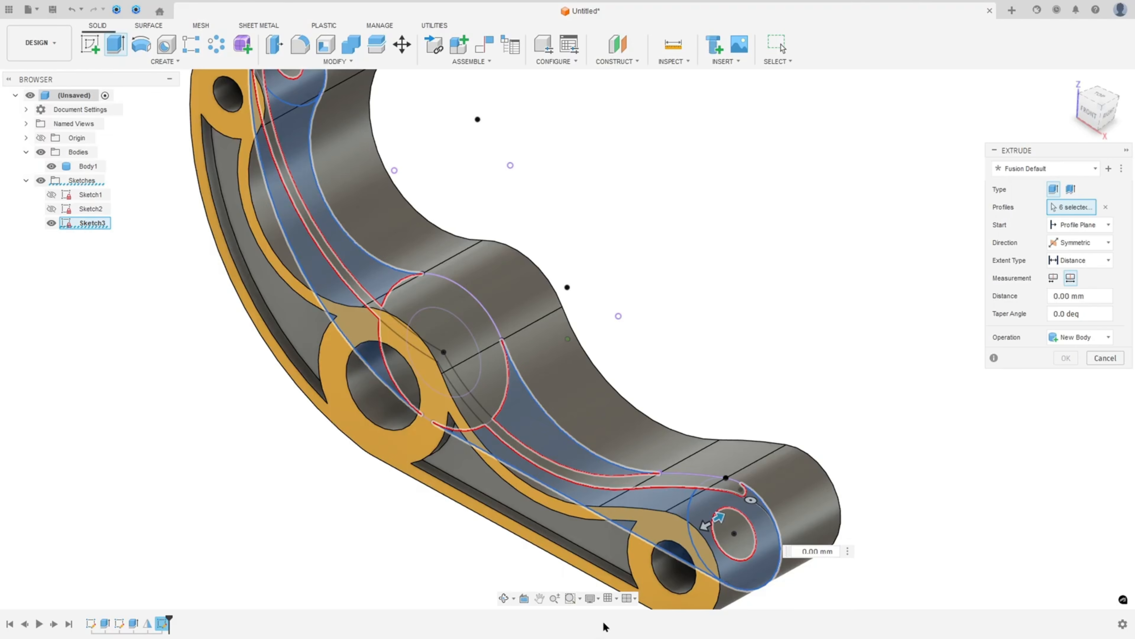
pyautogui.click(1087, 297)
pyautogui.write('20')
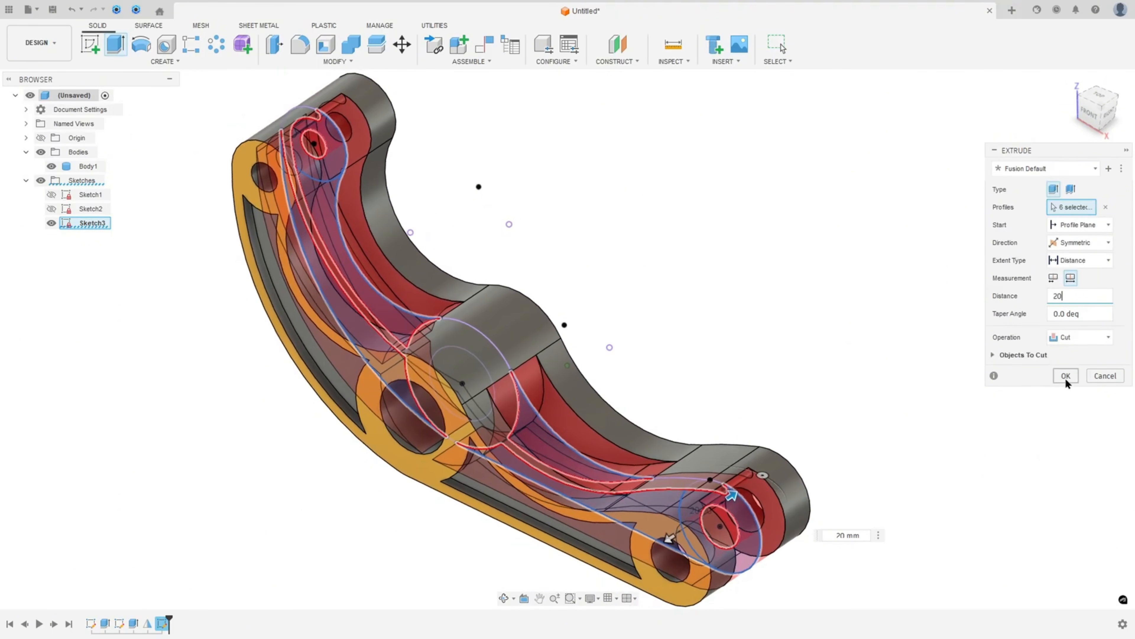
pyautogui.click(1066, 376)
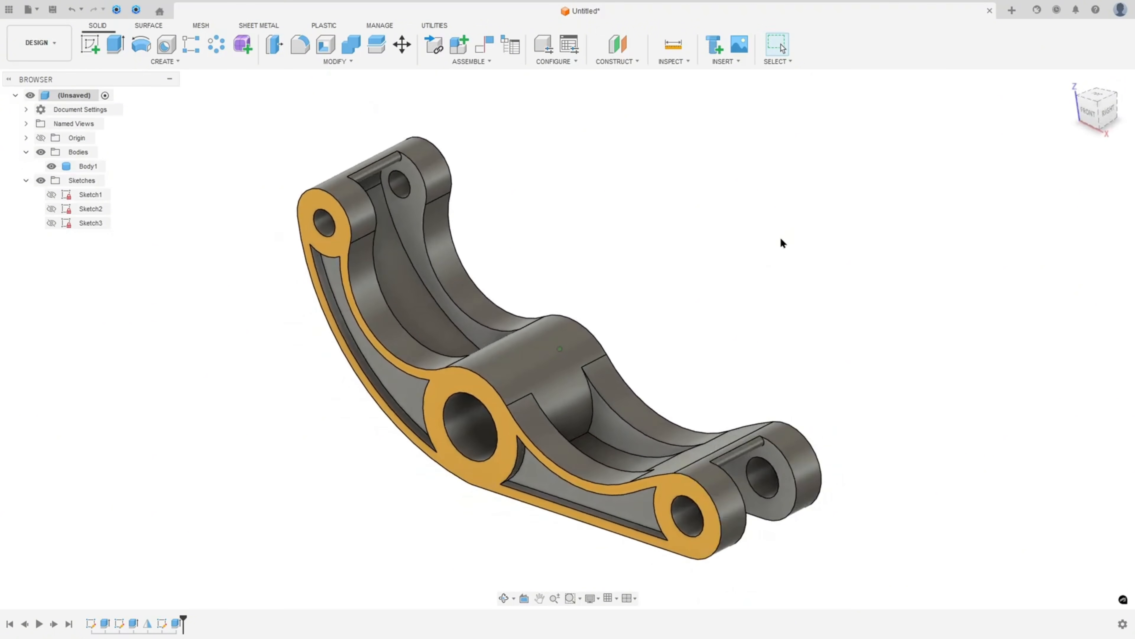
# - Apply the Paint - Enamel Glossy (Red) appearance to the rounded outer face of the forked right end
pyautogui.press('a')
pyautogui.click(711, 483)
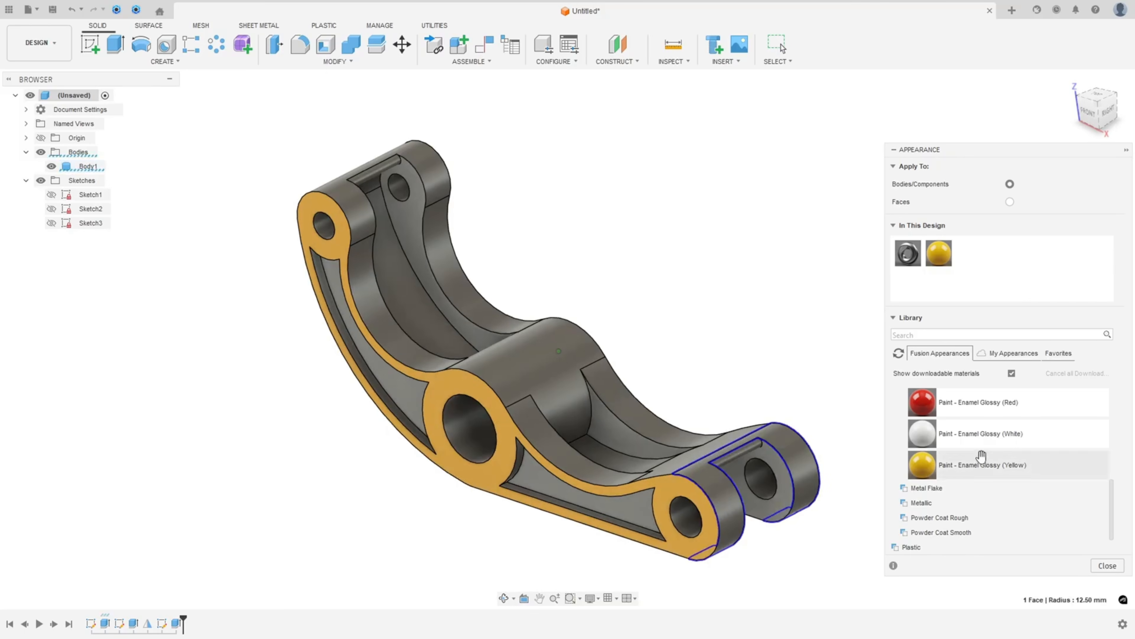
pyautogui.scroll(-2, 981, 457)
pyautogui.scroll(3, 928, 431)
pyautogui.moveTo(922, 433); pyautogui.dragTo(721, 499)
# - Recolor the red enamel appearance to orange with RGB values 255, 81, 0
pyautogui.doubleClick(966, 254)
pyautogui.moveTo(789, 228); pyautogui.dragTo(747, 214)
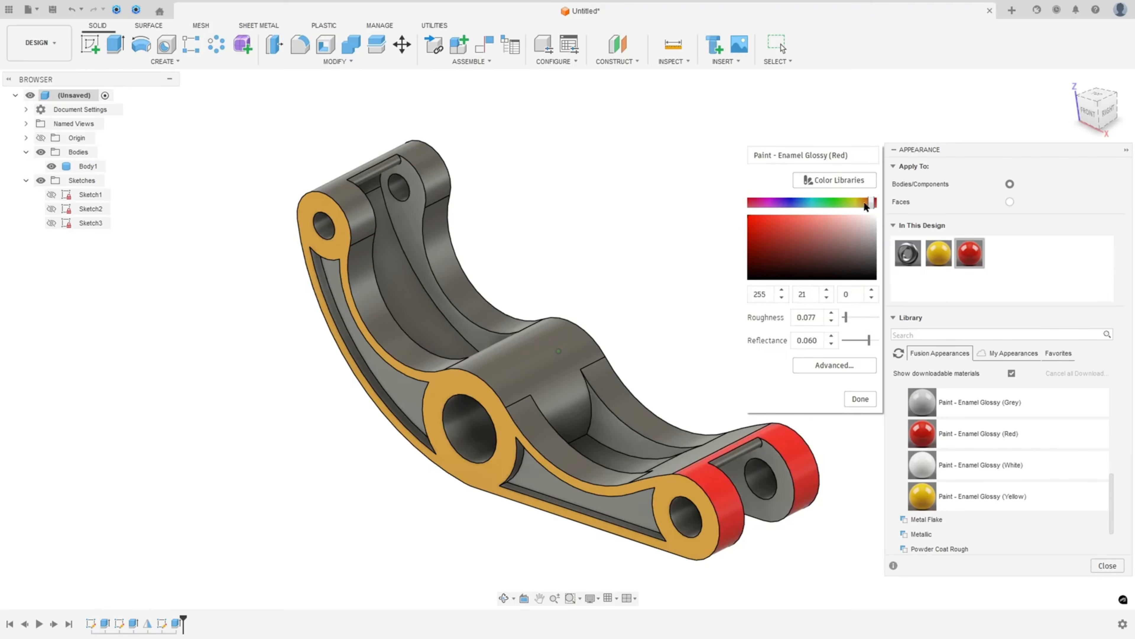
pyautogui.click(866, 202)
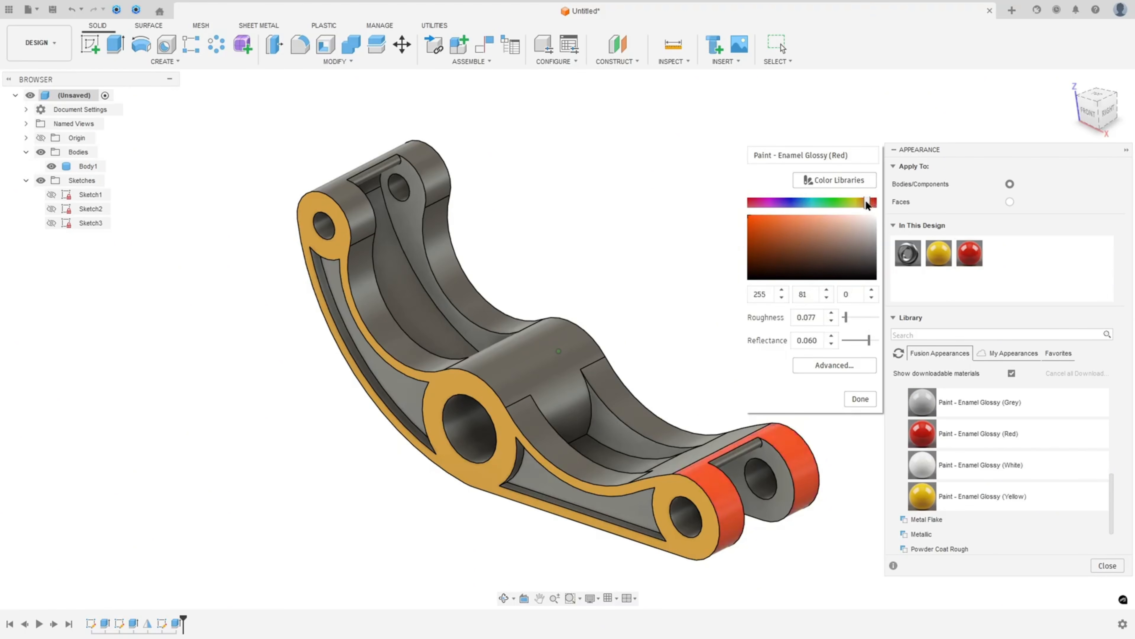
pyautogui.click(856, 399)
# - Apply the Paint - Enamel Glossy (Green) appearance to the central boss's outer face on the bracket's underside
pyautogui.keyDown('shift'); pyautogui.moveTo(760, 330); pyautogui.dragTo(532, 364, button='middle'); pyautogui.keyUp('shift')
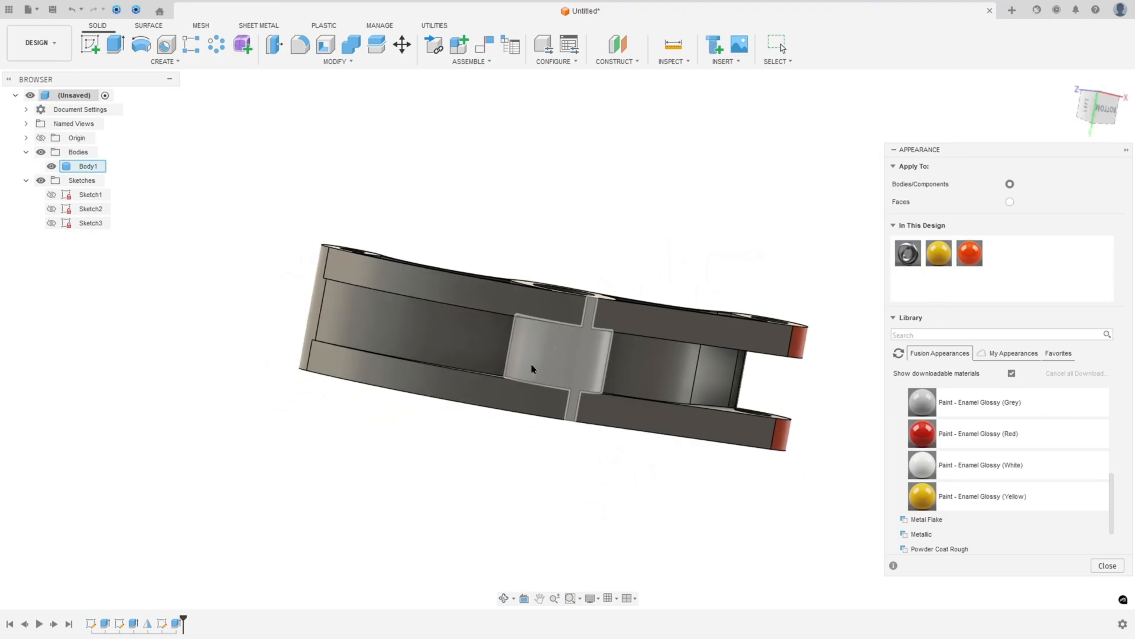
pyautogui.click(560, 362)
pyautogui.scroll(3, 923, 467)
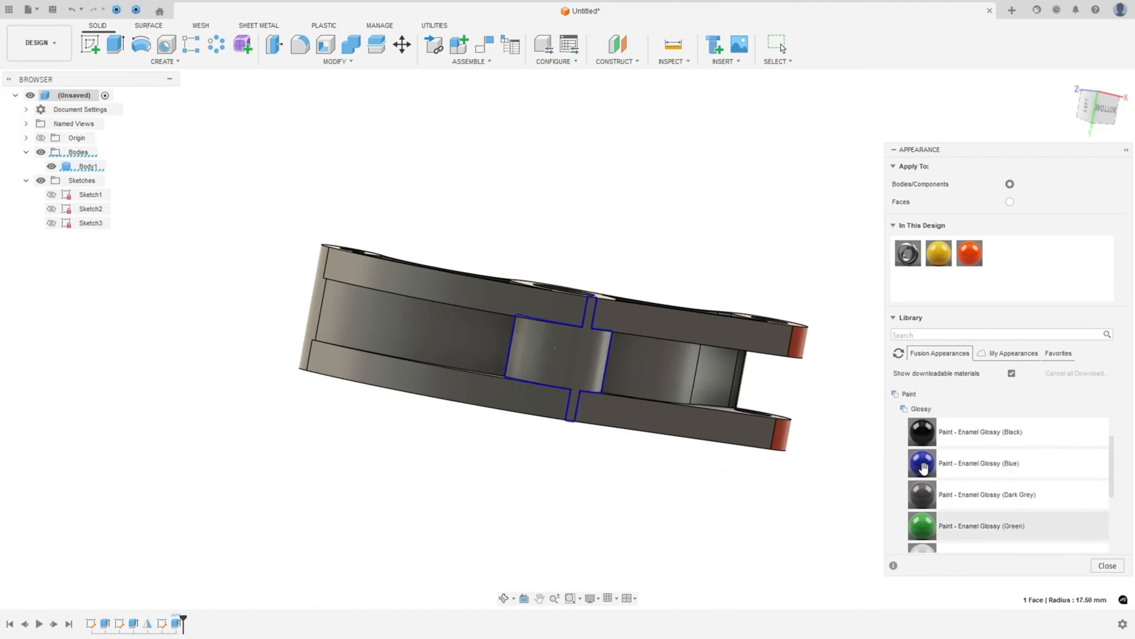
pyautogui.scroll(-1, 923, 467)
pyautogui.moveTo(922, 465); pyautogui.dragTo(577, 346)
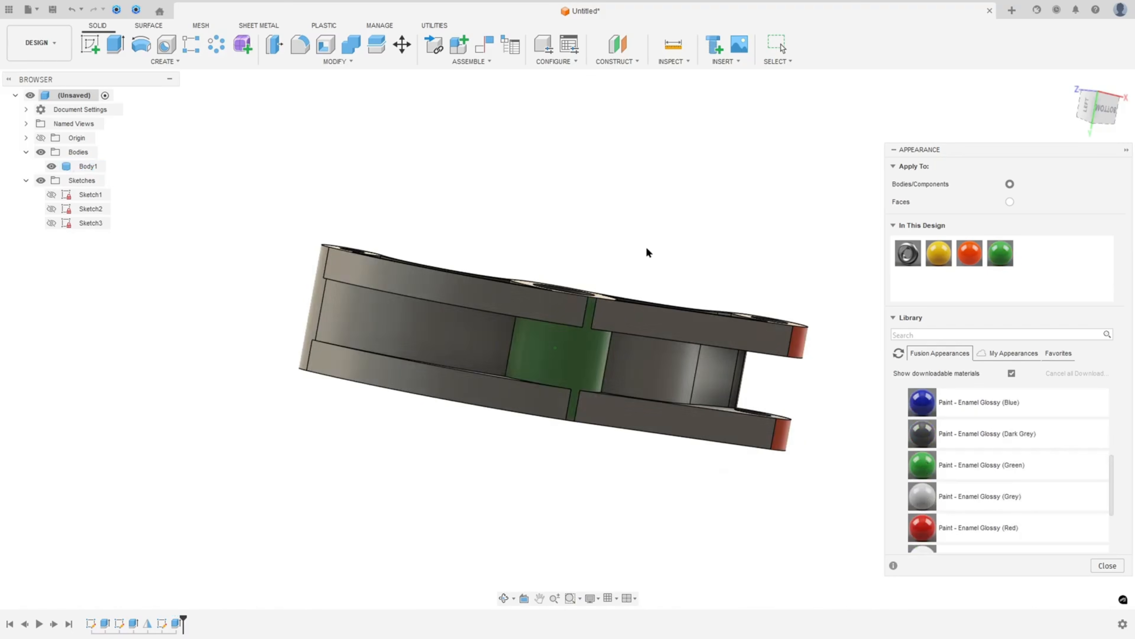
pyautogui.keyDown('shift'); pyautogui.moveTo(647, 248); pyautogui.dragTo(721, 155, button='middle'); pyautogui.keyUp('shift')
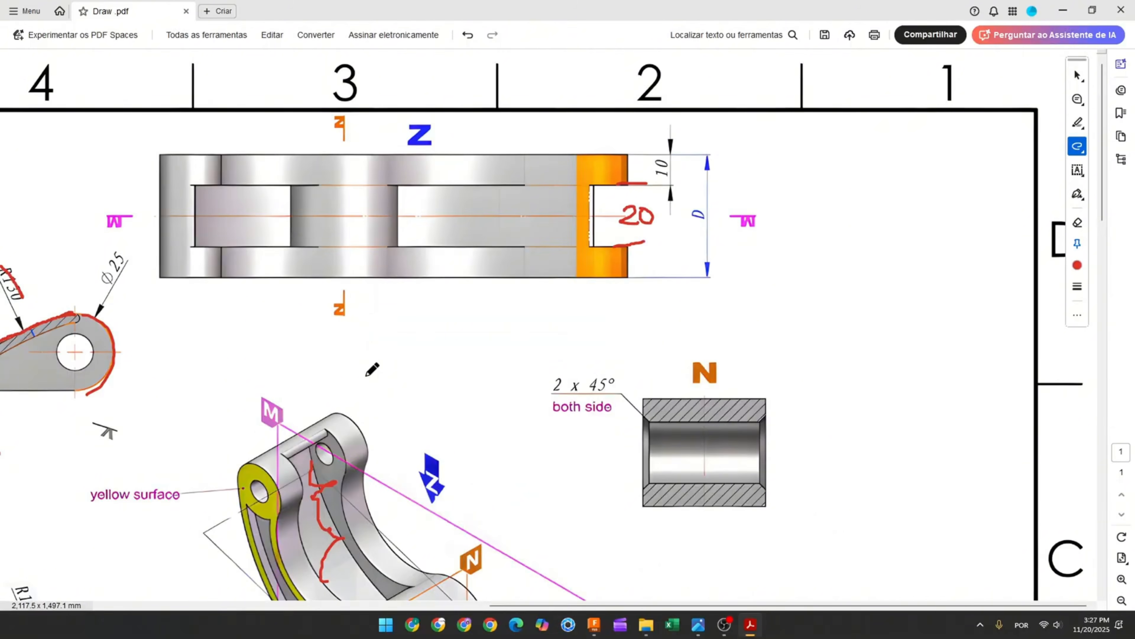
# - Mark both bore ends and the 2 x 45° chamfer note in section N of the PDF drawing
pyautogui.scroll(-3, 372, 370)
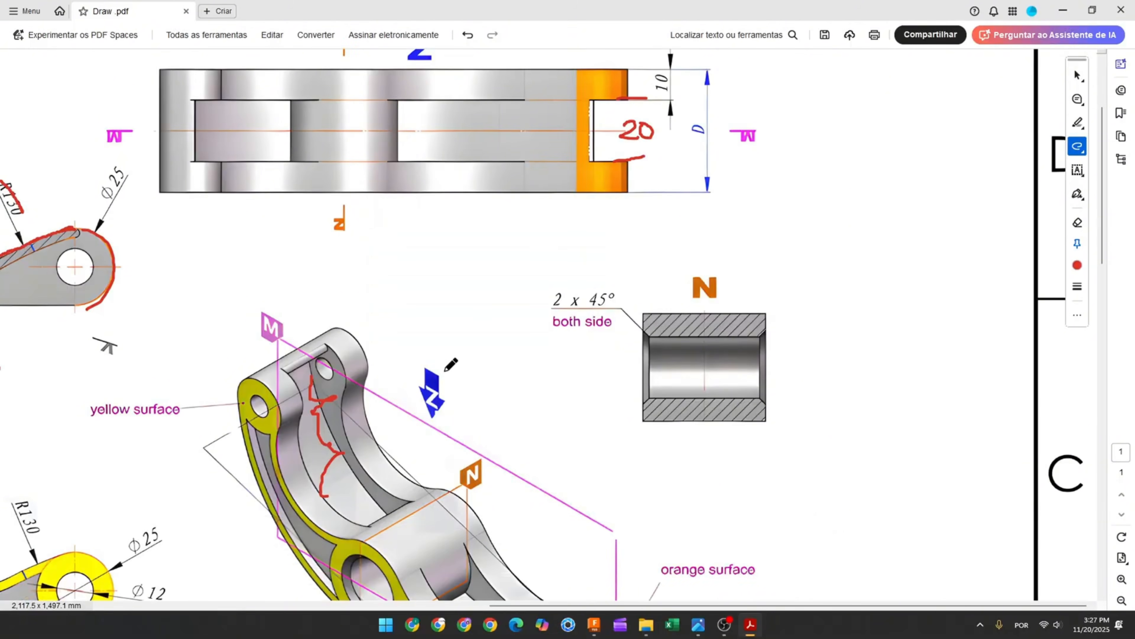
pyautogui.moveTo(622, 322)
pyautogui.mouseDown()
pyautogui.moveTo(654, 331)
pyautogui.moveTo(651, 410)
pyautogui.moveTo(627, 332)
pyautogui.mouseUp()
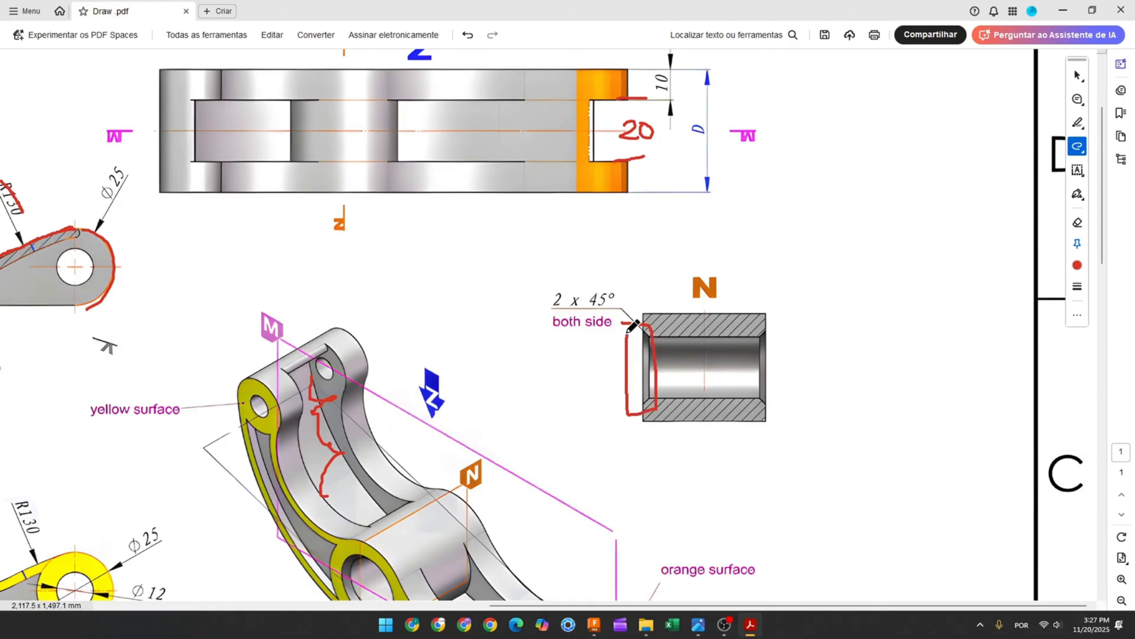
pyautogui.moveTo(730, 332)
pyautogui.mouseDown()
pyautogui.moveTo(781, 402)
pyautogui.moveTo(739, 337)
pyautogui.mouseUp()
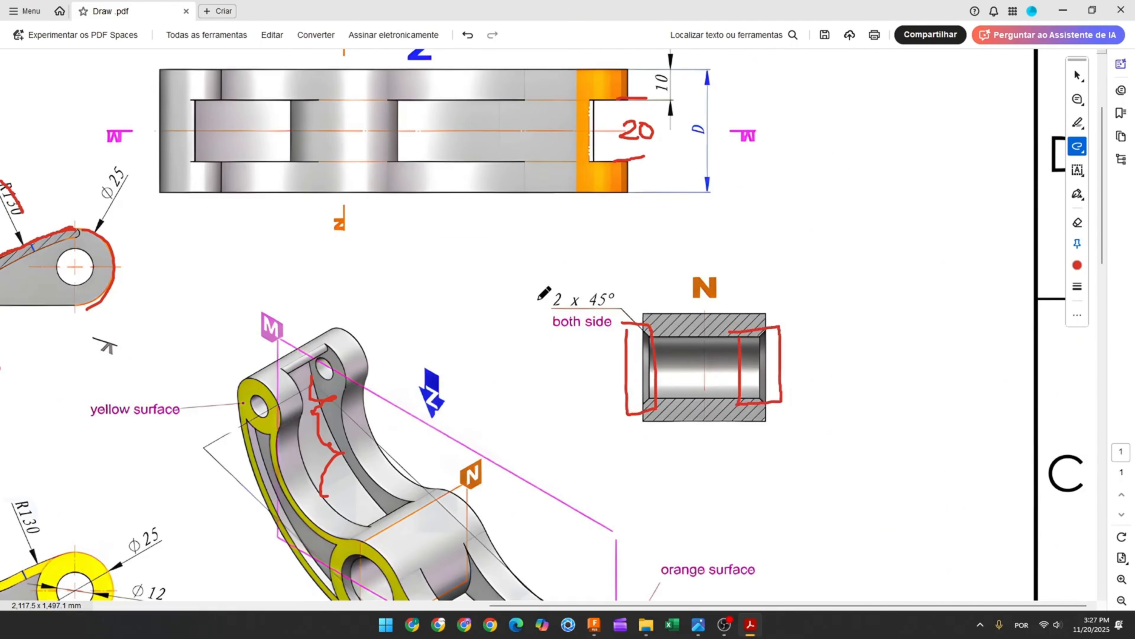
pyautogui.moveTo(539, 299); pyautogui.dragTo(585, 296)
# - Return to Fusion and chamfer both end edges of the central bore with an equal distance of 2 mm
pyautogui.click(592, 624)
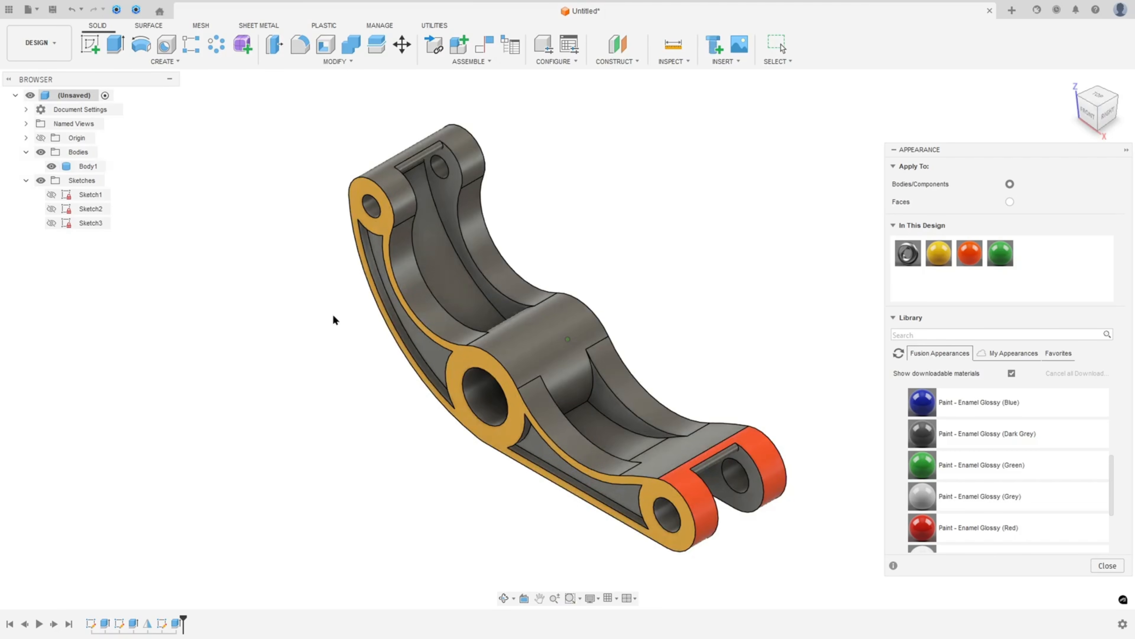
pyautogui.click(330, 61)
pyautogui.click(291, 96)
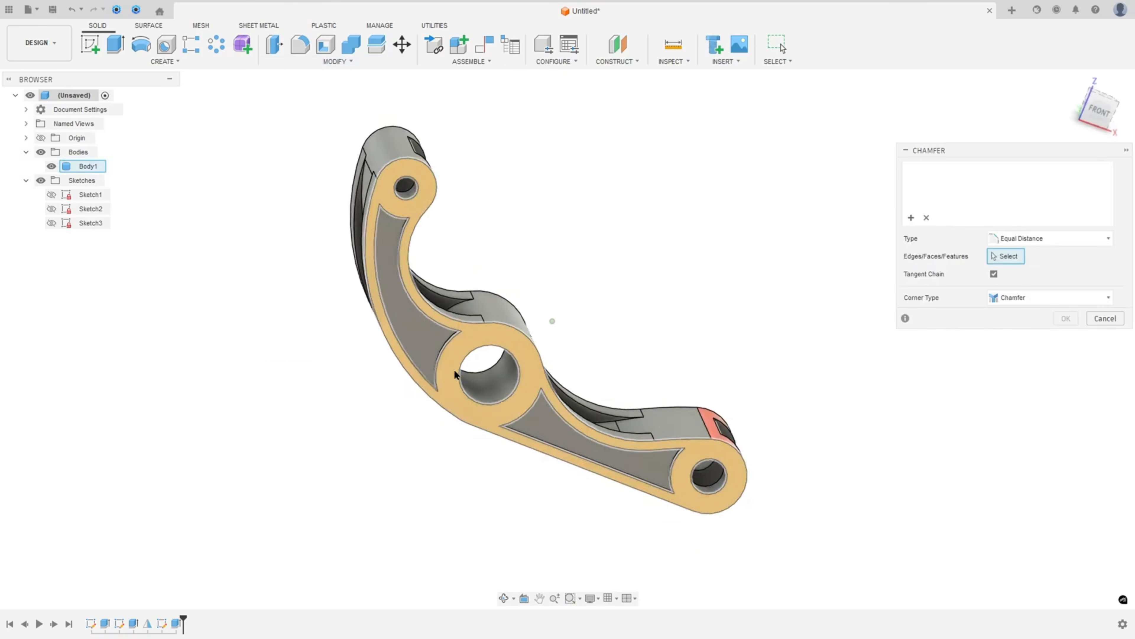
pyautogui.click(481, 347)
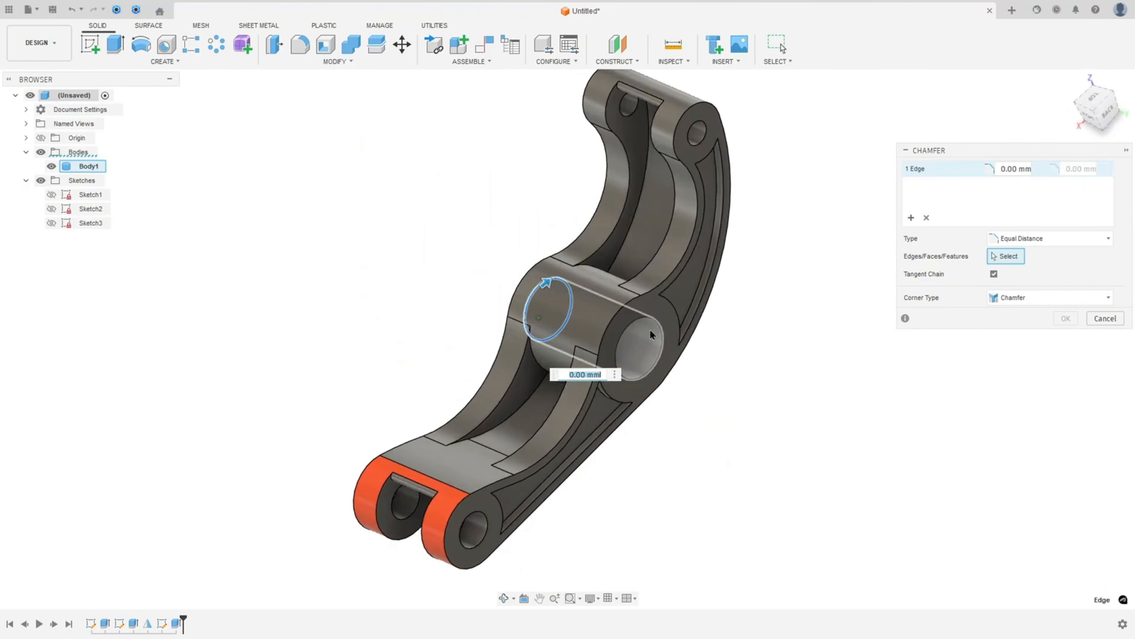
pyautogui.click(654, 332)
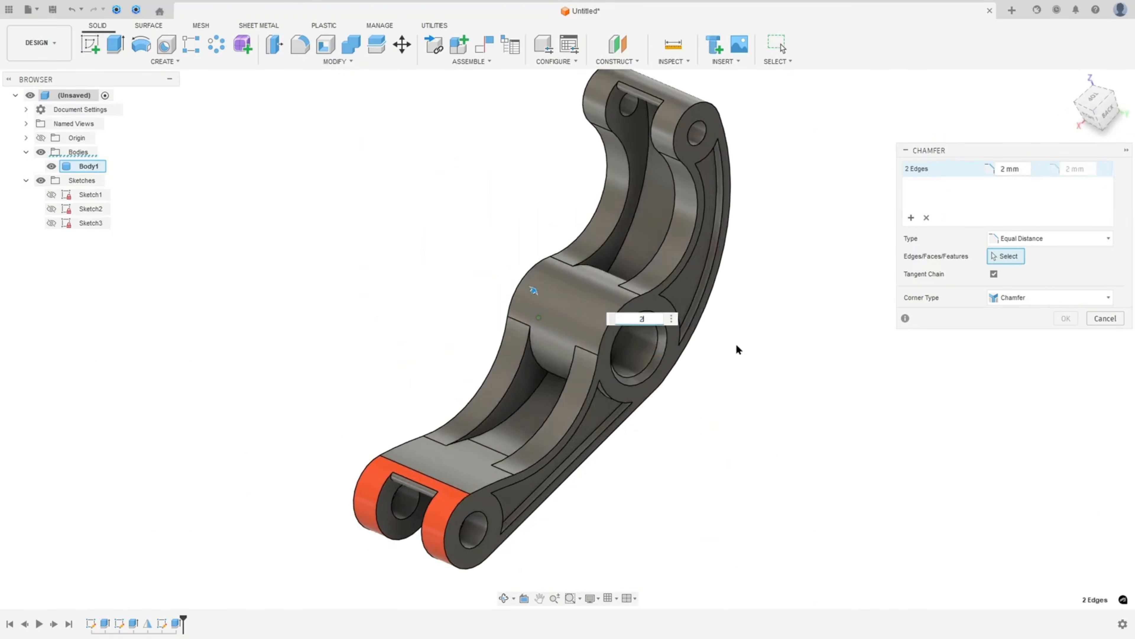
pyautogui.press('Escape')
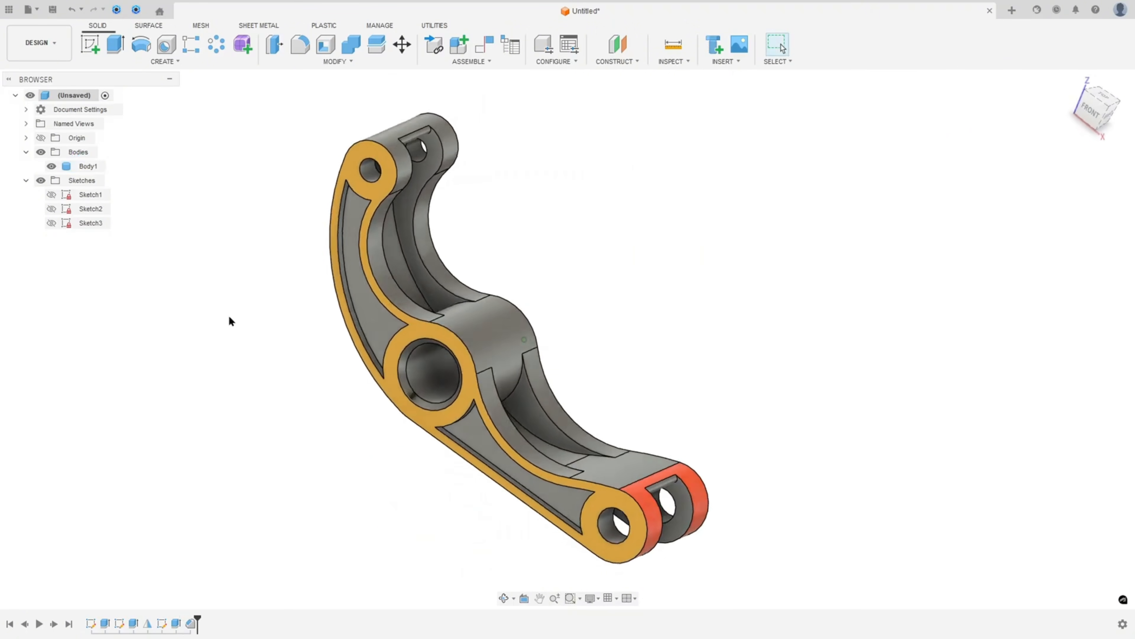
# - Mark the question about the green surface's area in the PDF drawing's question list
pyautogui.scroll(-10, 669, 474)
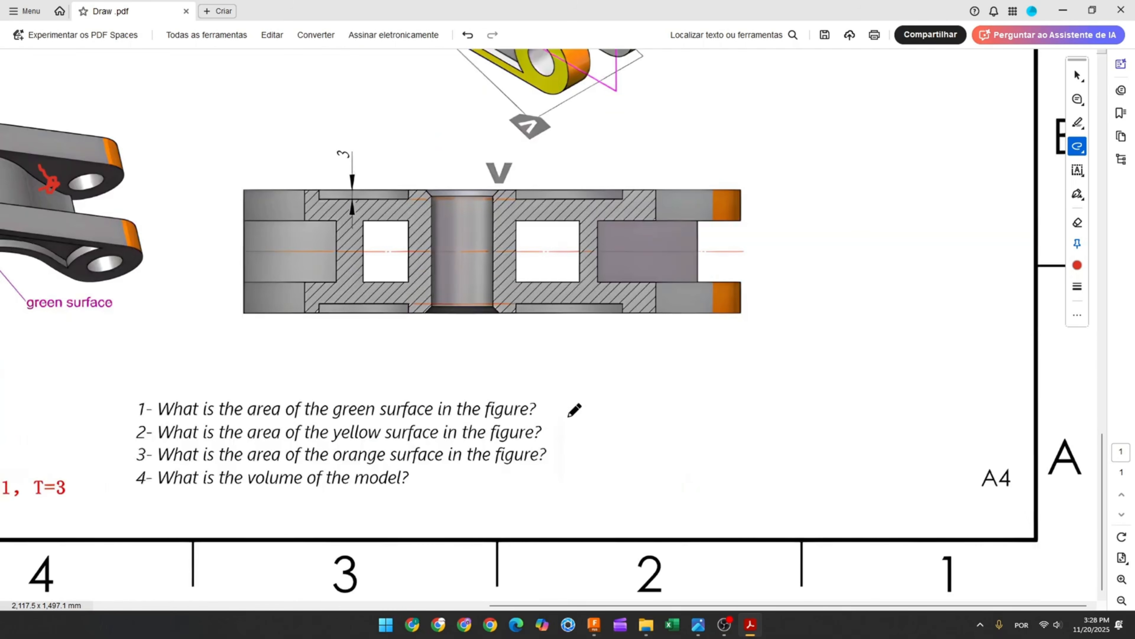
pyautogui.moveTo(542, 408); pyautogui.dragTo(613, 412)
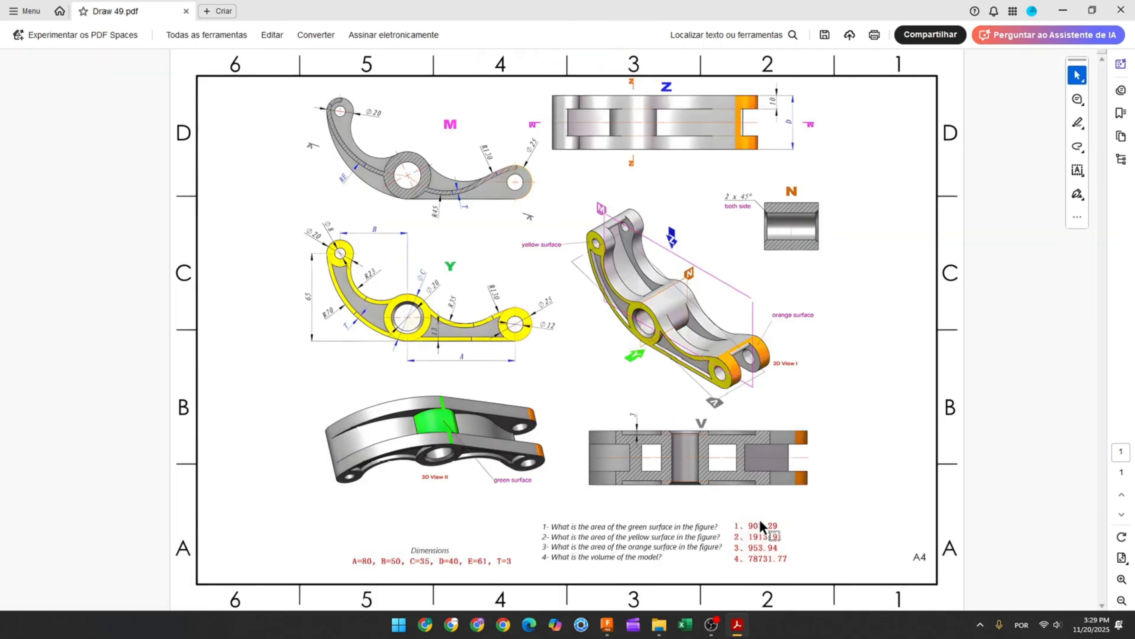
# - Select the green surface's area question in the PDF drawing's question list and activate freehand drawing
pyautogui.keyDown('ctrl'); pyautogui.scroll(5, 772, 525); pyautogui.keyUp('ctrl')
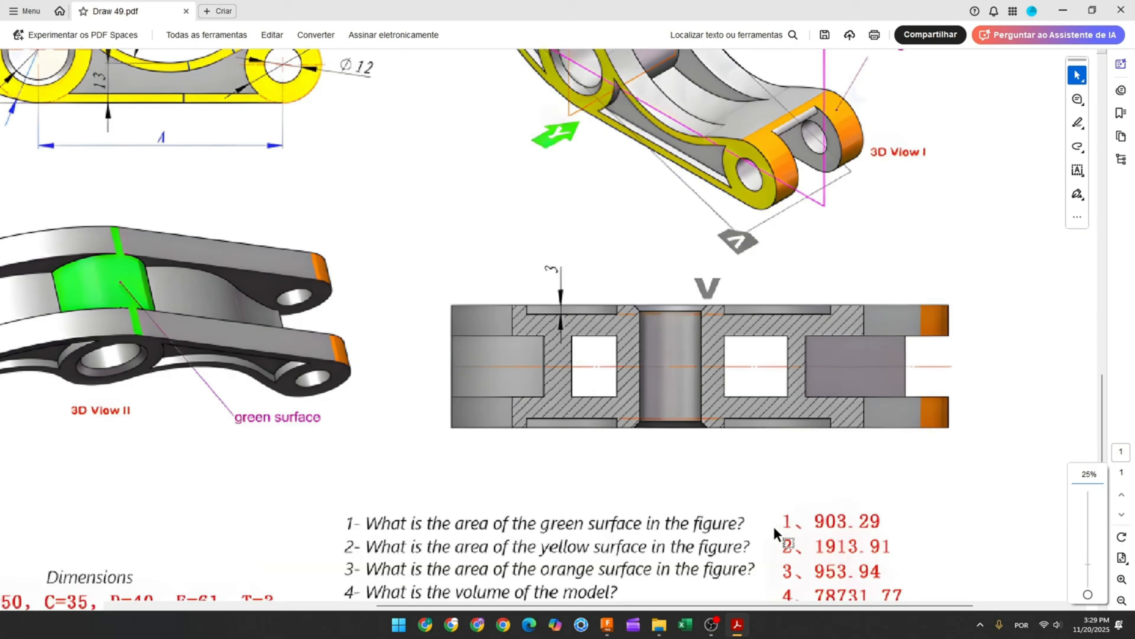
pyautogui.scroll(-3, 774, 526)
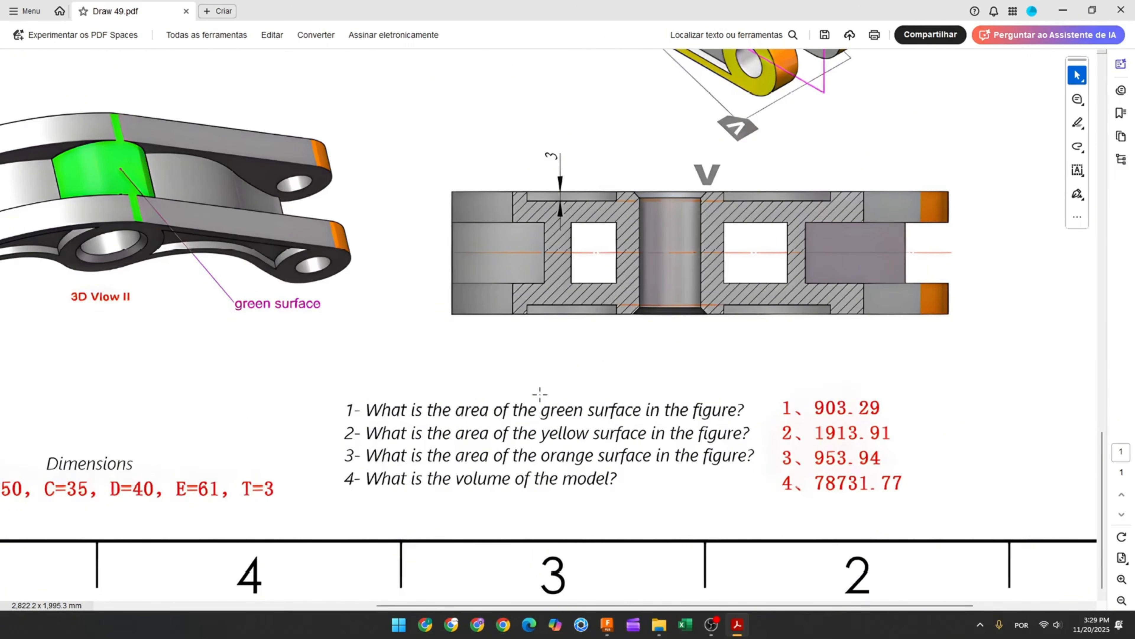
pyautogui.moveTo(540, 409); pyautogui.dragTo(662, 411)
pyautogui.click(1077, 146)
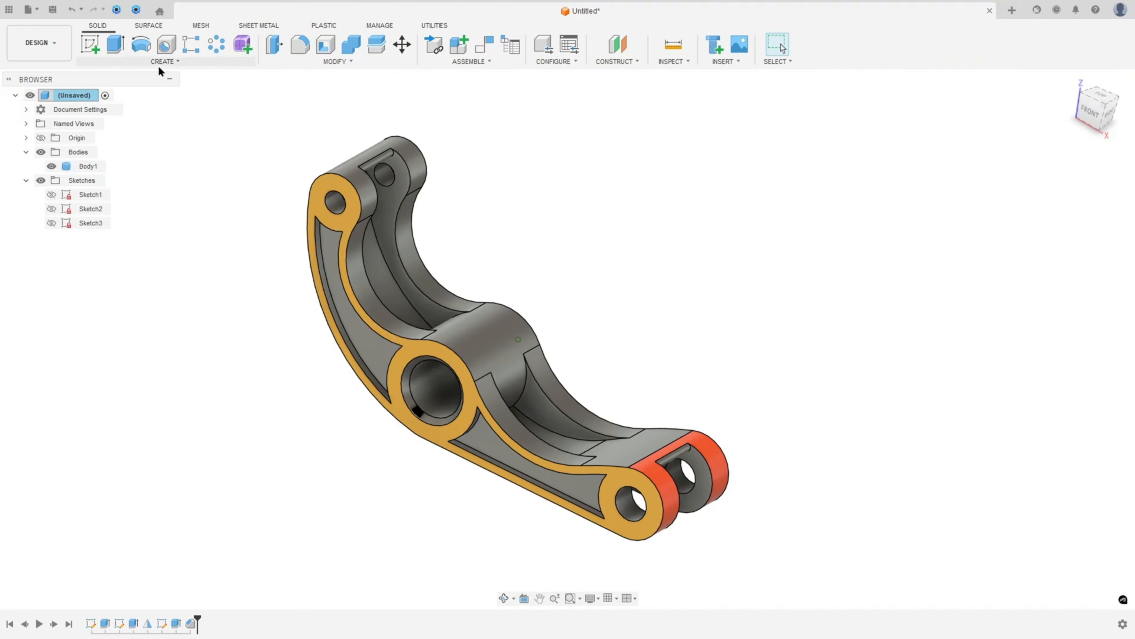
# - Switch to Fusion and measure the area of the green boss face on the bracket's underside
pyautogui.click(674, 60)
pyautogui.click(683, 75)
pyautogui.keyDown('shift'); pyautogui.moveTo(681, 93); pyautogui.dragTo(525, 360, button='middle'); pyautogui.keyUp('shift')
pyautogui.click(516, 348)
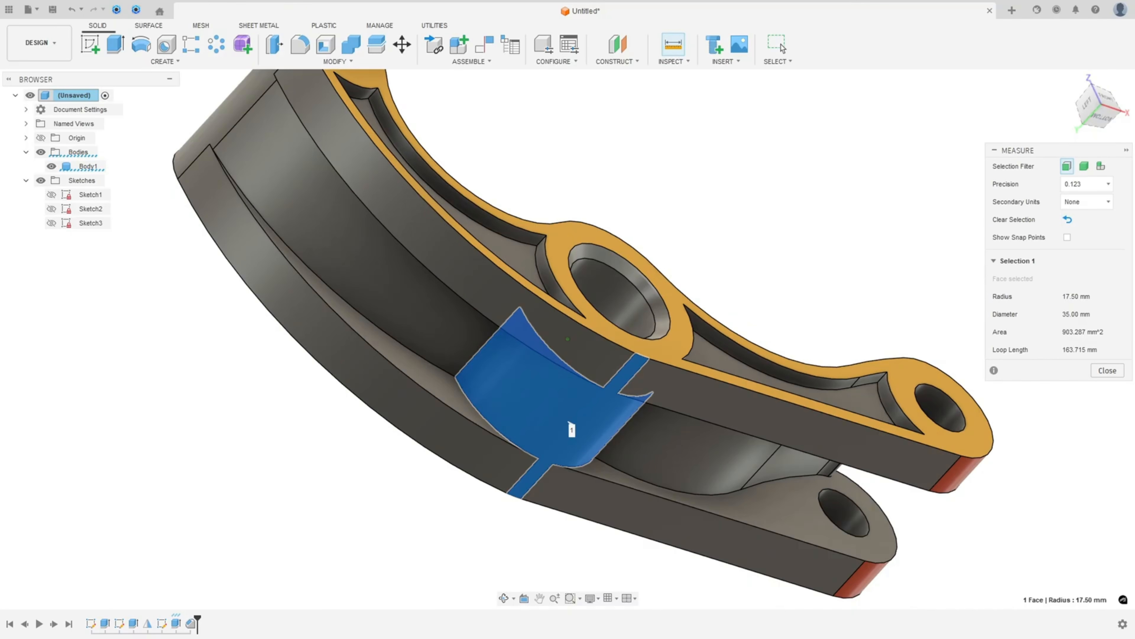
# - Box the answer to question 1 in the PDF drawing, then return to Fusion and clear the measured face
pyautogui.hotkey('alt', 'Tab')
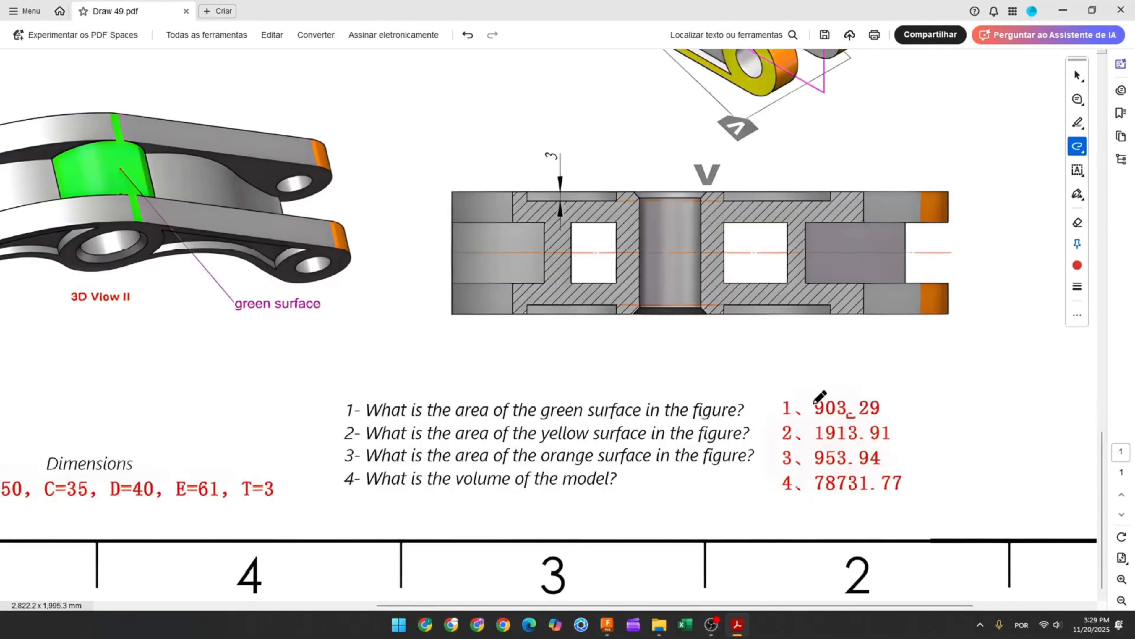
pyautogui.moveTo(775, 394)
pyautogui.mouseDown()
pyautogui.moveTo(844, 419)
pyautogui.moveTo(780, 397)
pyautogui.mouseUp()
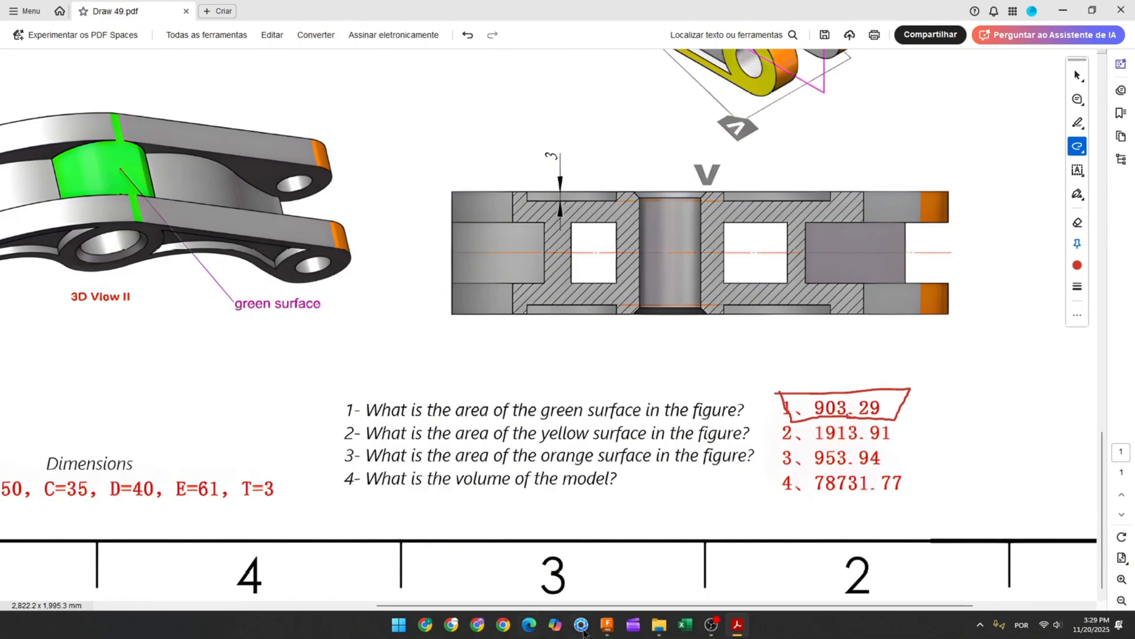
pyautogui.click(607, 625)
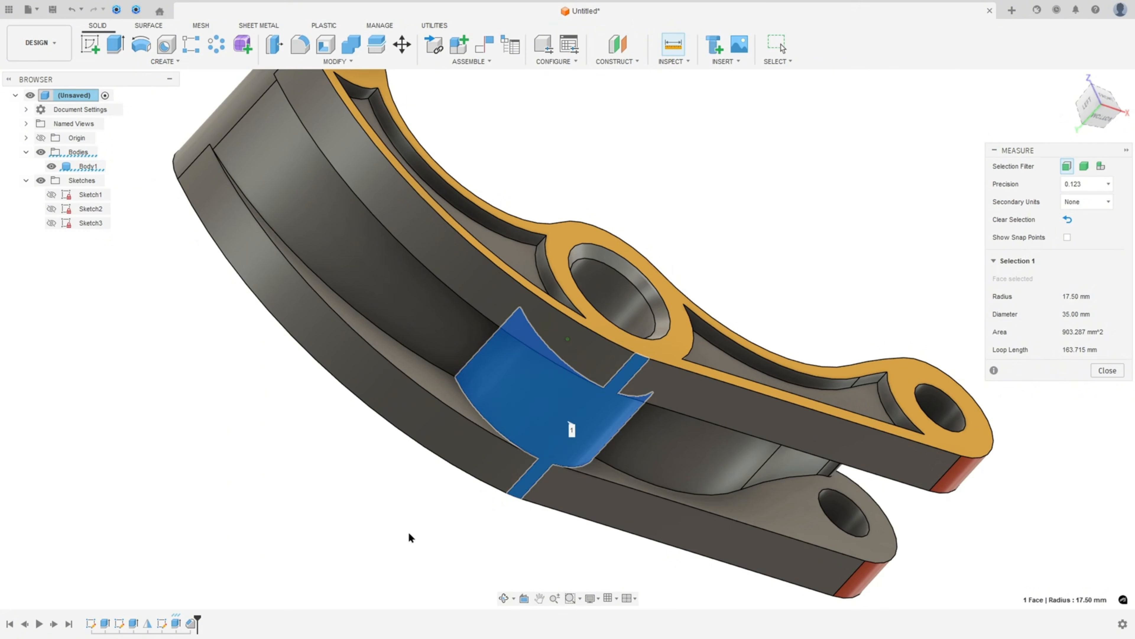
pyautogui.click(399, 536)
# - Switch to the PDF drawing and mark the yellow surface's area question and its answer with short dashes
pyautogui.hotkey('alt', 'Tab')
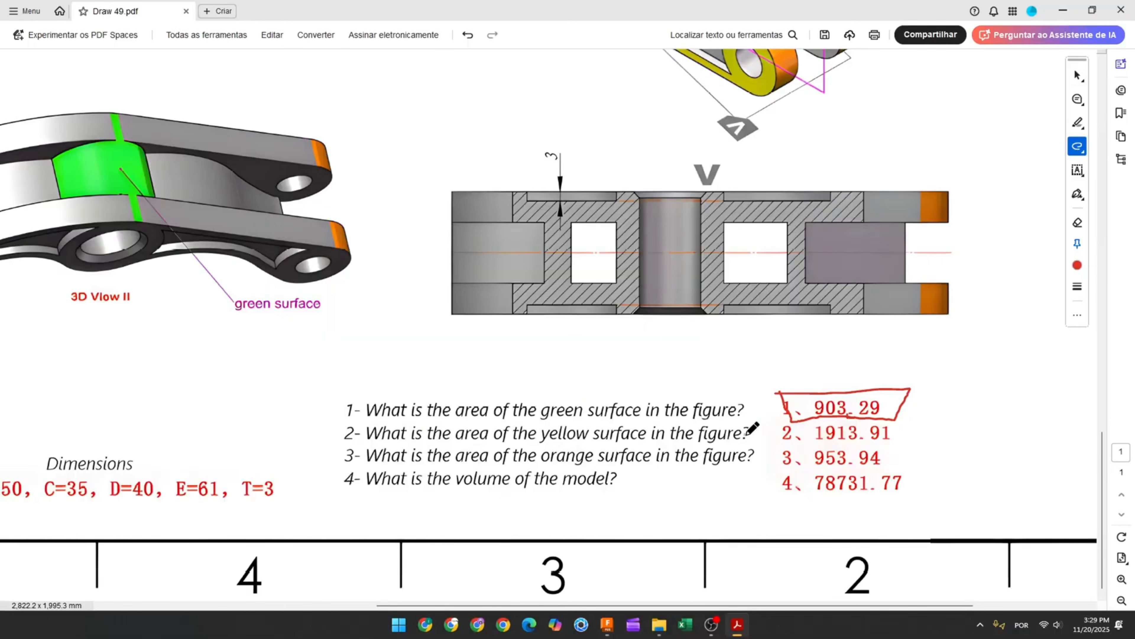
pyautogui.moveTo(747, 434); pyautogui.dragTo(763, 433)
pyautogui.moveTo(892, 433); pyautogui.dragTo(917, 432)
# - Return to Fusion and measure the areas of the orange fork-end surface and the yellow front face
pyautogui.click(607, 624)
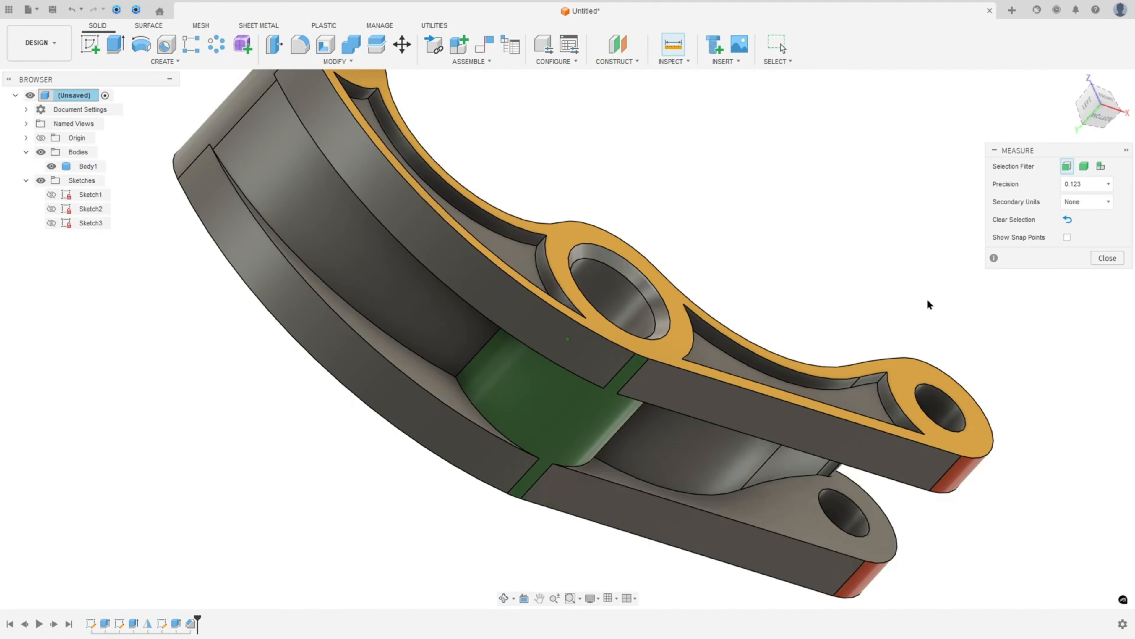
pyautogui.keyDown('shift'); pyautogui.moveTo(1042, 297); pyautogui.dragTo(670, 488, button='middle'); pyautogui.keyUp('shift')
pyautogui.click(670, 488)
pyautogui.keyDown('shift'); pyautogui.moveTo(1039, 356); pyautogui.dragTo(849, 337, button='middle'); pyautogui.keyUp('shift')
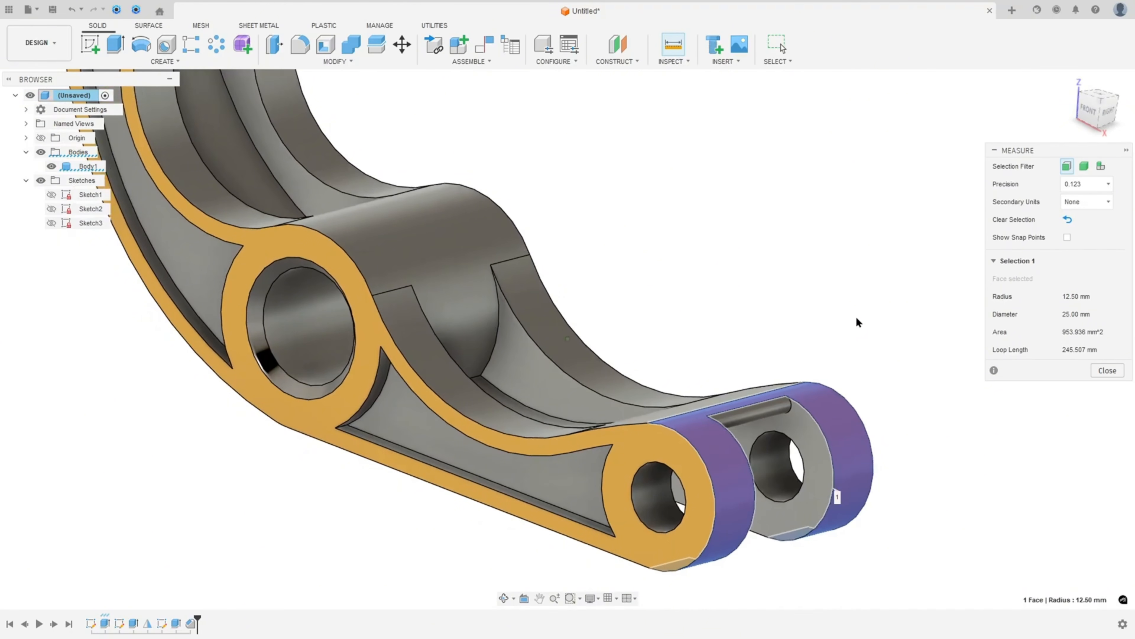
pyautogui.click(832, 249)
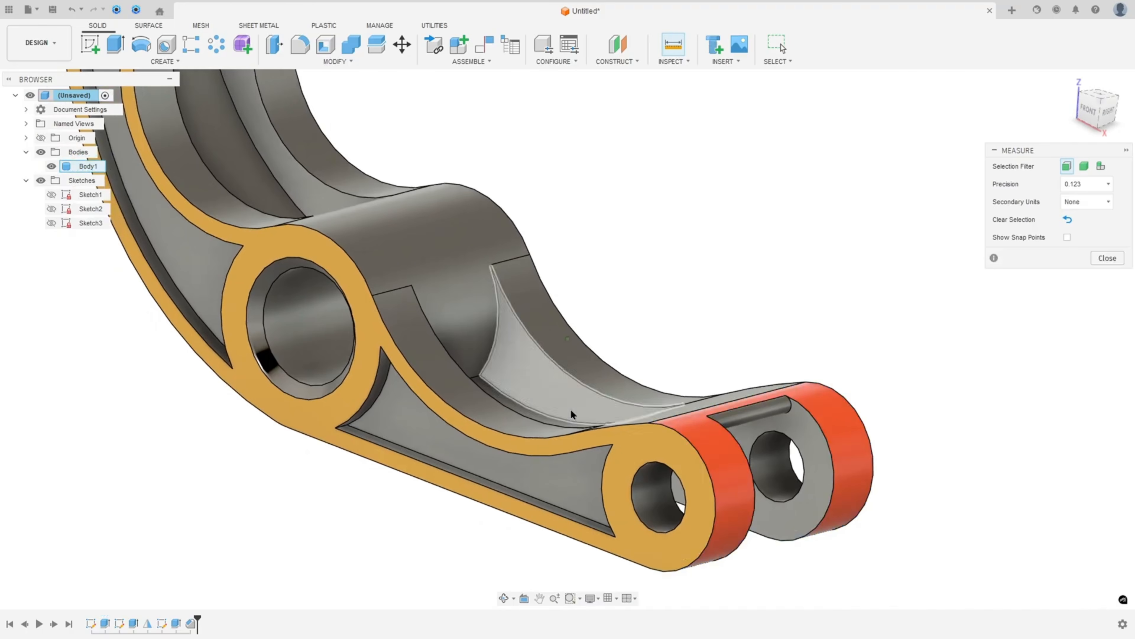
pyautogui.click(642, 443)
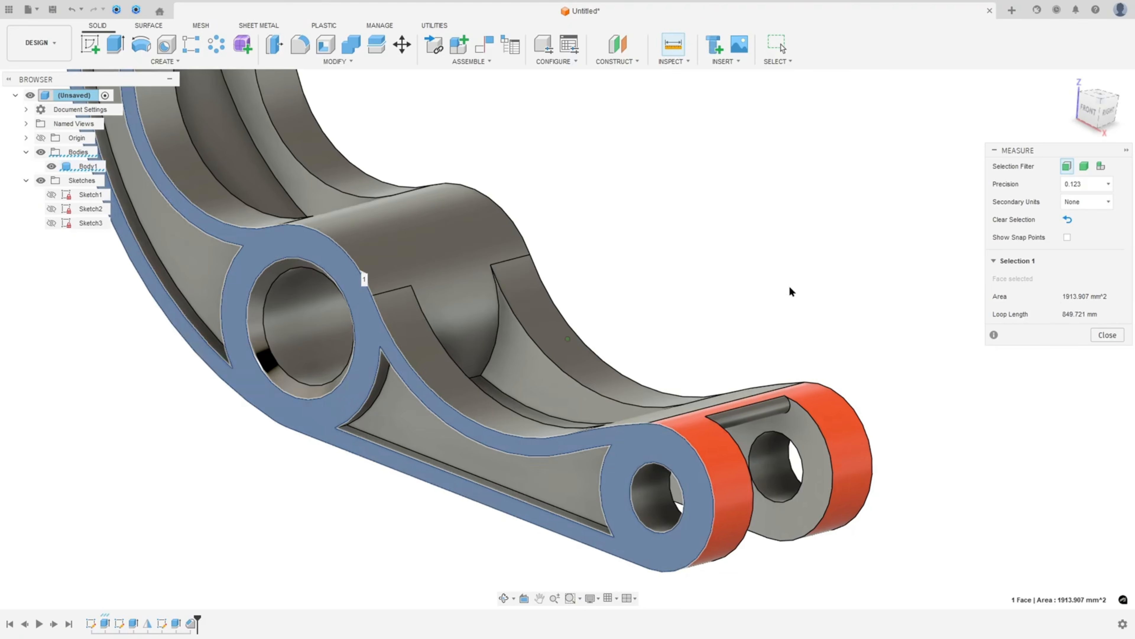
pyautogui.click(750, 287)
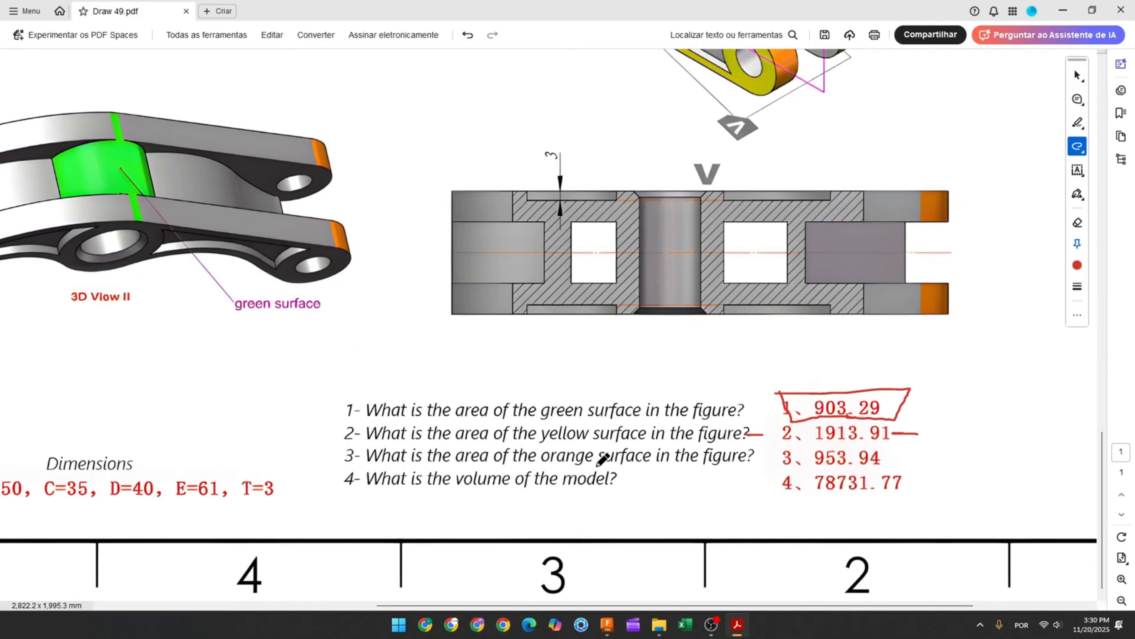
# - Mark the orange area and volume answers in the PDF drawing, measuring the orange surface again in Fusion in between
pyautogui.moveTo(888, 456); pyautogui.dragTo(910, 454)
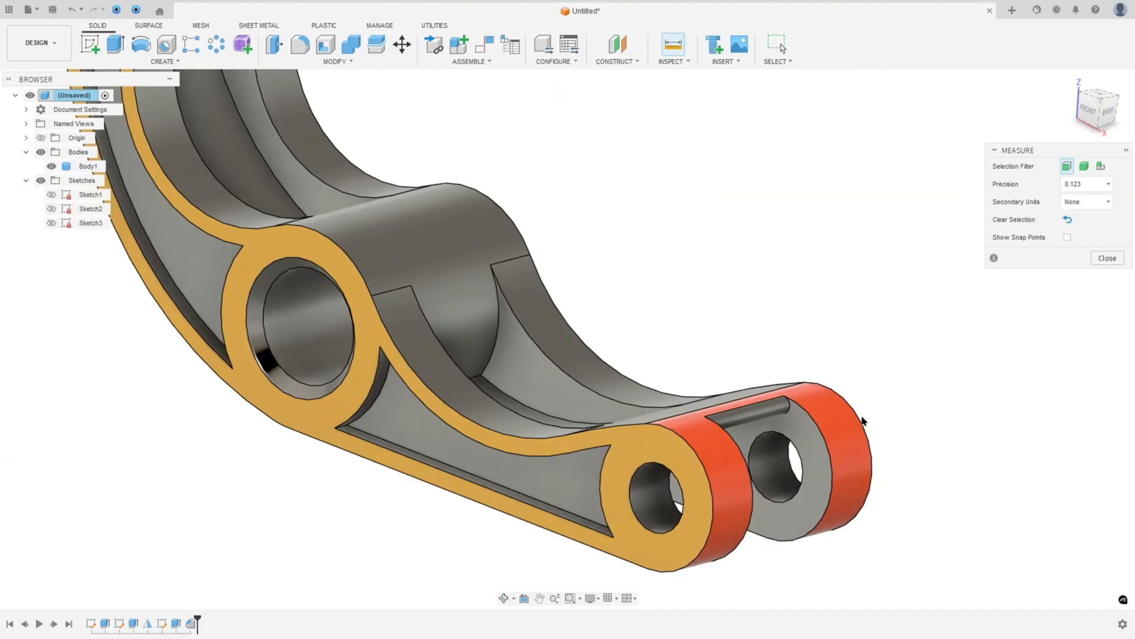
pyautogui.click(861, 421)
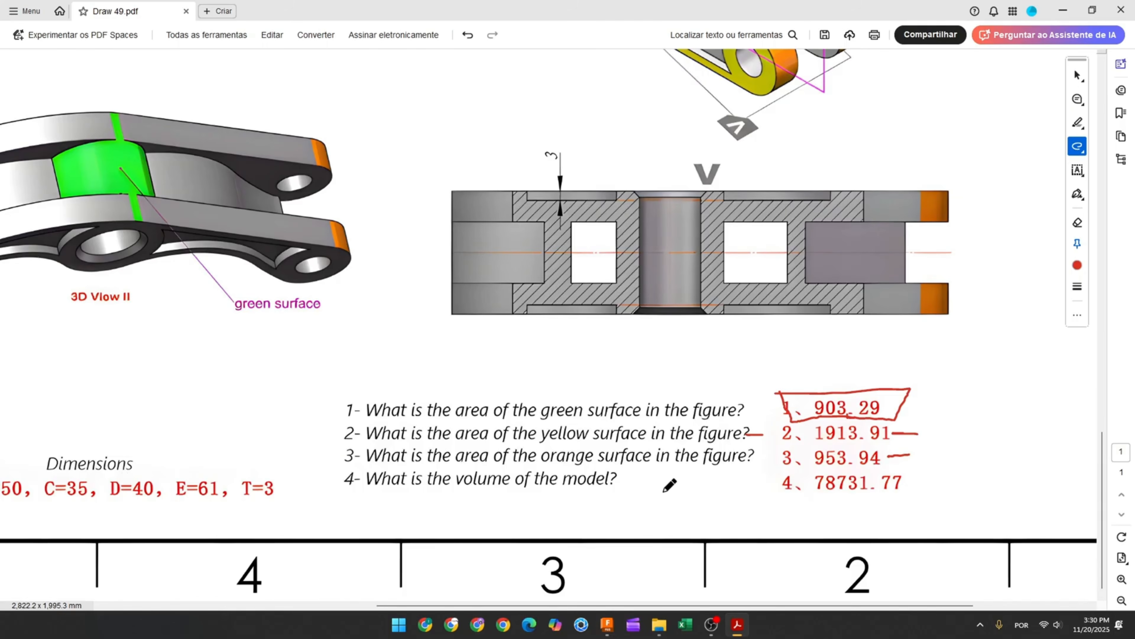
pyautogui.moveTo(767, 469)
pyautogui.mouseDown()
pyautogui.moveTo(824, 490)
pyautogui.moveTo(938, 471)
pyautogui.moveTo(772, 494)
pyautogui.mouseUp()
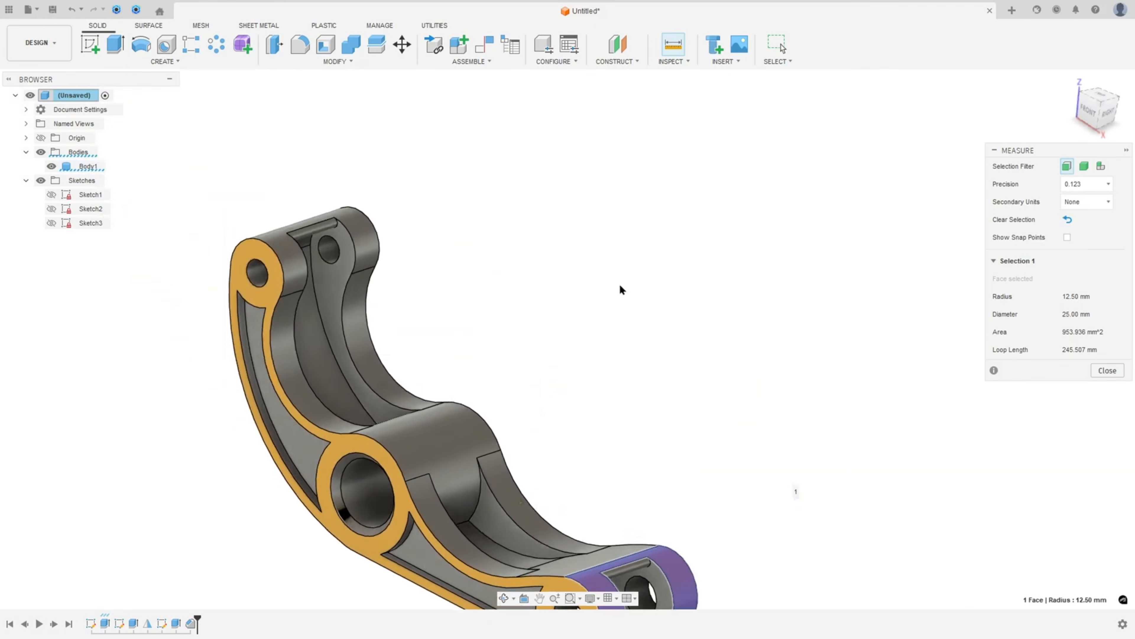
# - Close the measurement in Fusion and open the root component's properties to read the bracket's volume
pyautogui.press('Escape')
pyautogui.rightClick(70, 95)
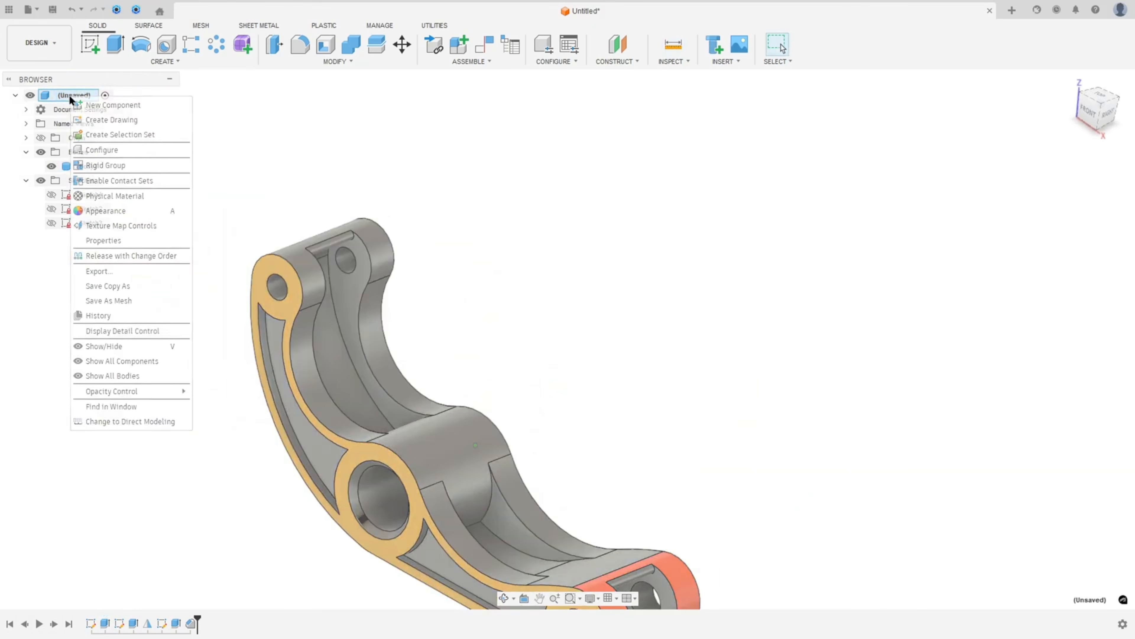
pyautogui.click(103, 240)
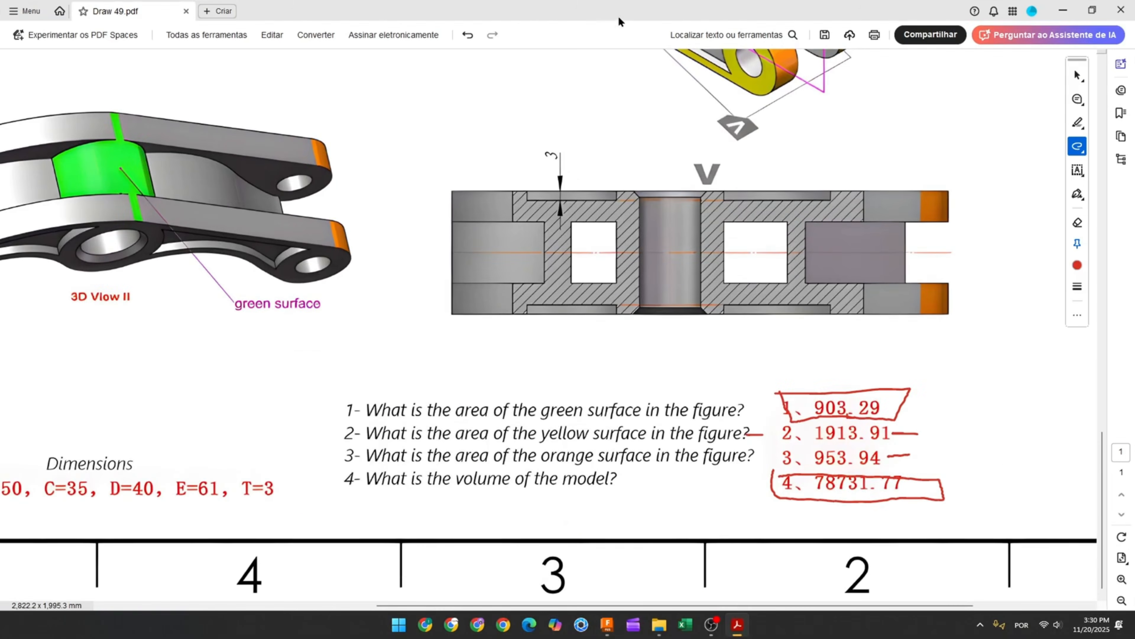
# - Shrink the PDF window over Fusion and show its answer list beside the component properties to compare the volume
pyautogui.moveTo(619, 21); pyautogui.dragTo(2, 3)
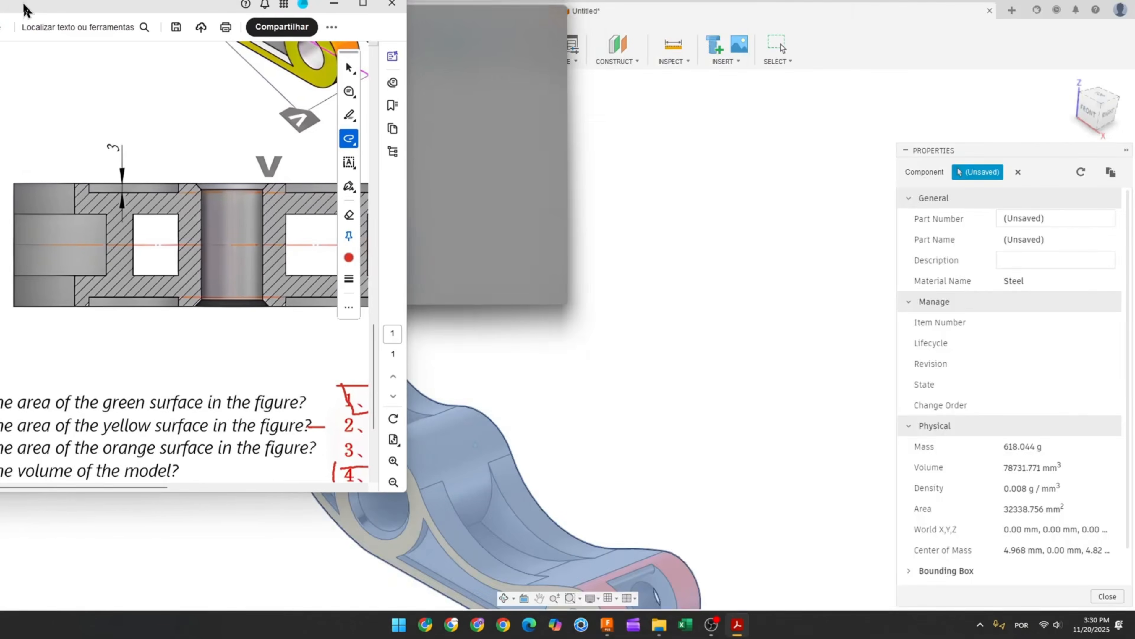
pyautogui.click(334, 10)
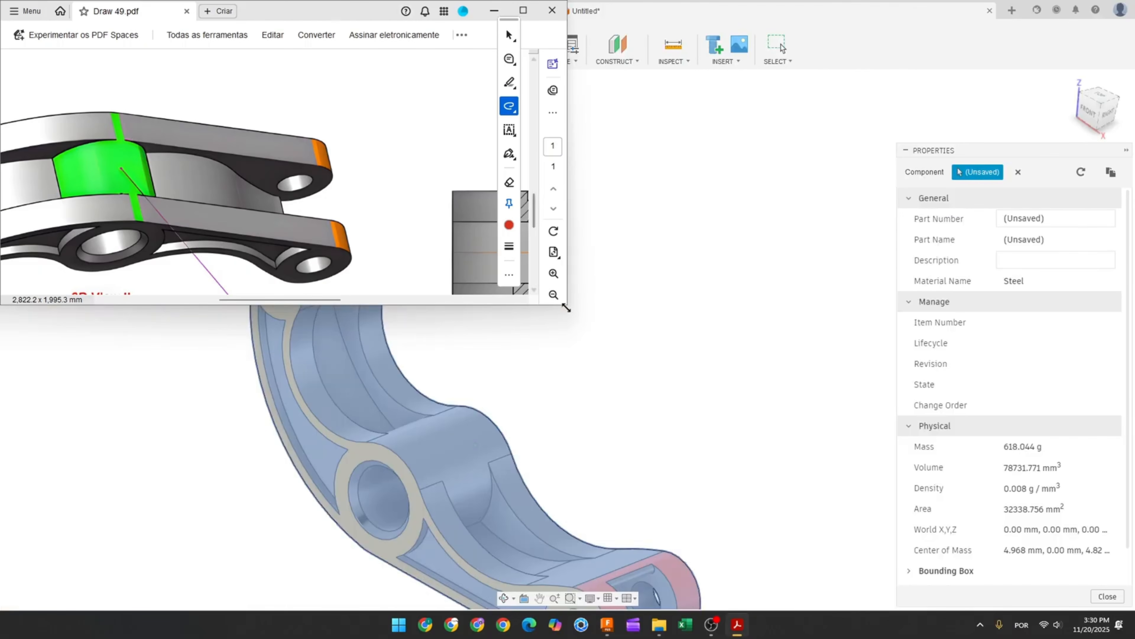
pyautogui.moveTo(570, 308); pyautogui.dragTo(684, 404)
pyautogui.scroll(-3, 534, 266)
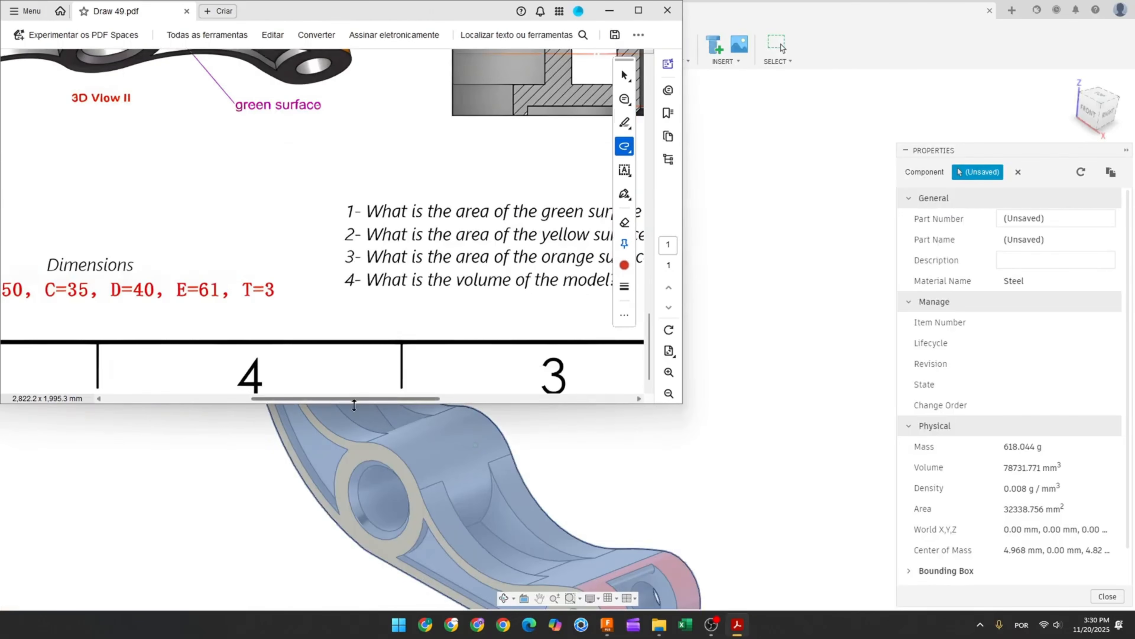
pyautogui.moveTo(393, 404); pyautogui.dragTo(394, 402)
pyautogui.moveTo(409, 397); pyautogui.dragTo(421, 398)
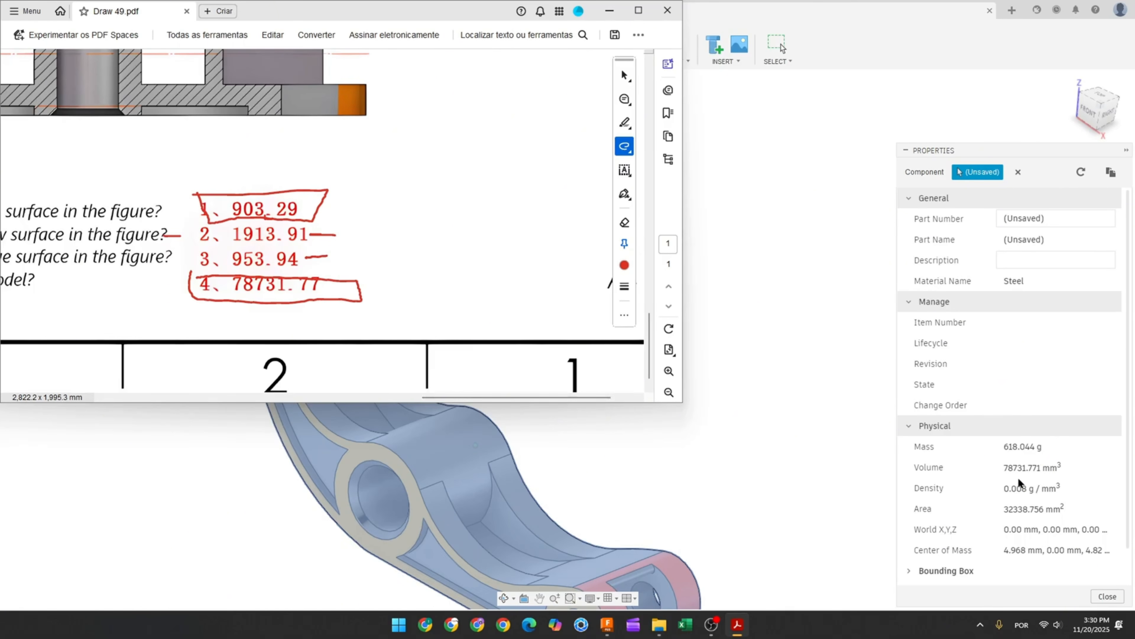
# - Close Draw 49.pdf without saving its changes
pyautogui.click(668, 12)
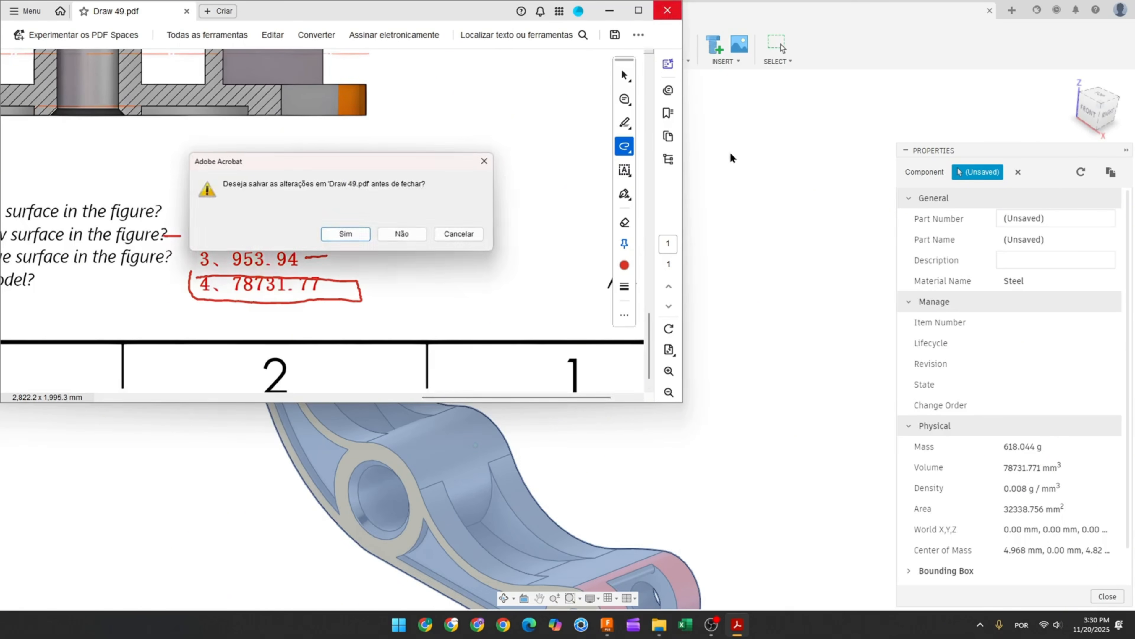
pyautogui.click(402, 234)
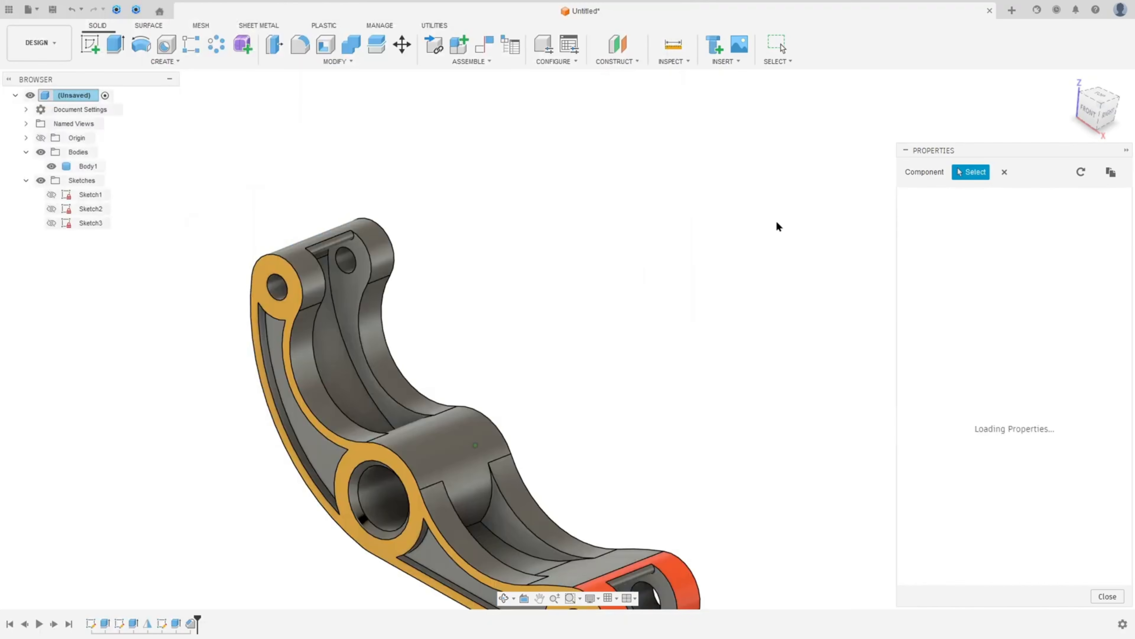